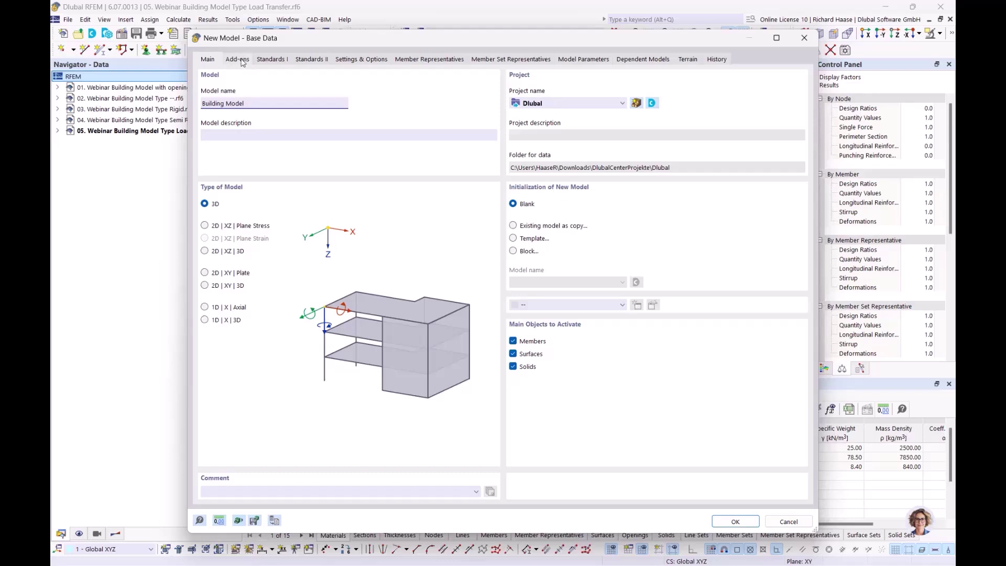
# - Tick the Building Model and Concrete Design add-ons in the new model's Add-ons list
pyautogui.click(240, 60)
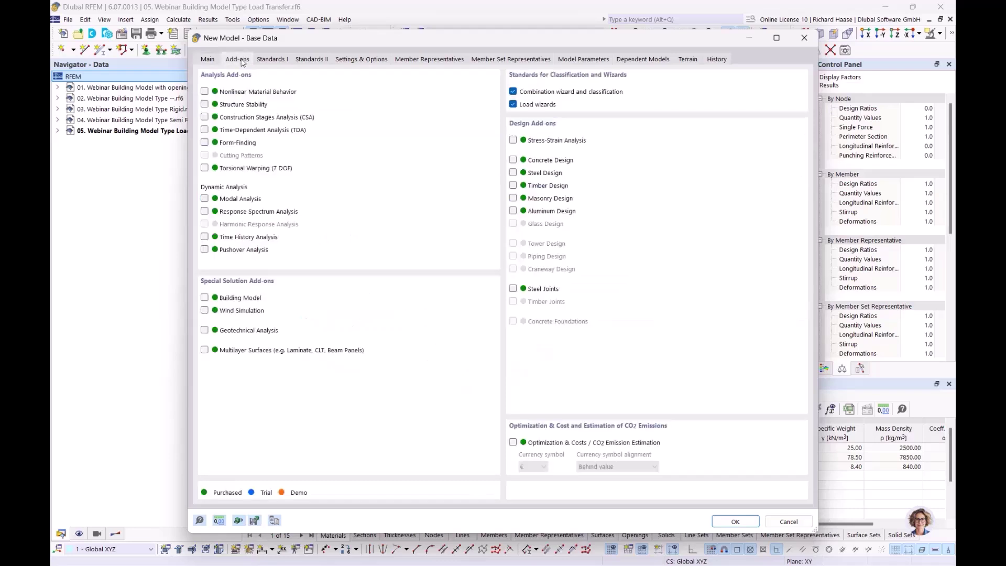
pyautogui.click(205, 298)
pyautogui.click(513, 161)
# - Set the combination wizard, load wizards and concrete design annexes to DIN 2012-08, 2019-04 and 2015-12
pyautogui.click(278, 59)
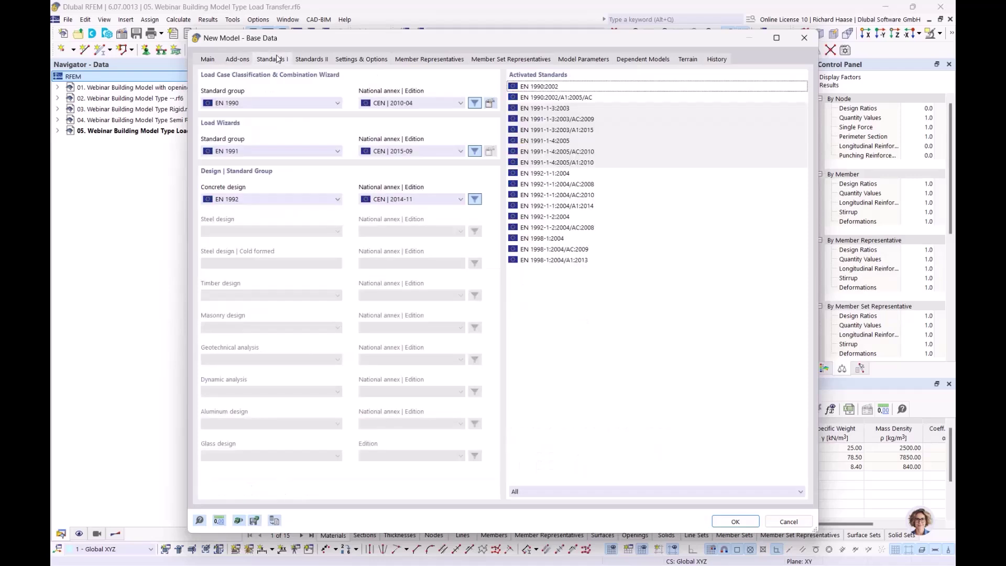
pyautogui.click(390, 103)
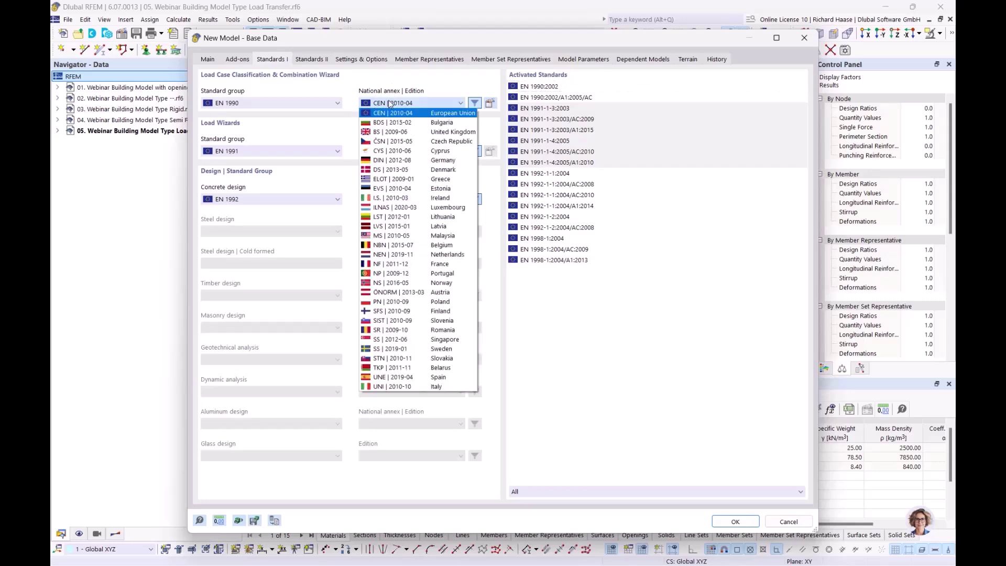
pyautogui.click(383, 160)
pyautogui.click(400, 152)
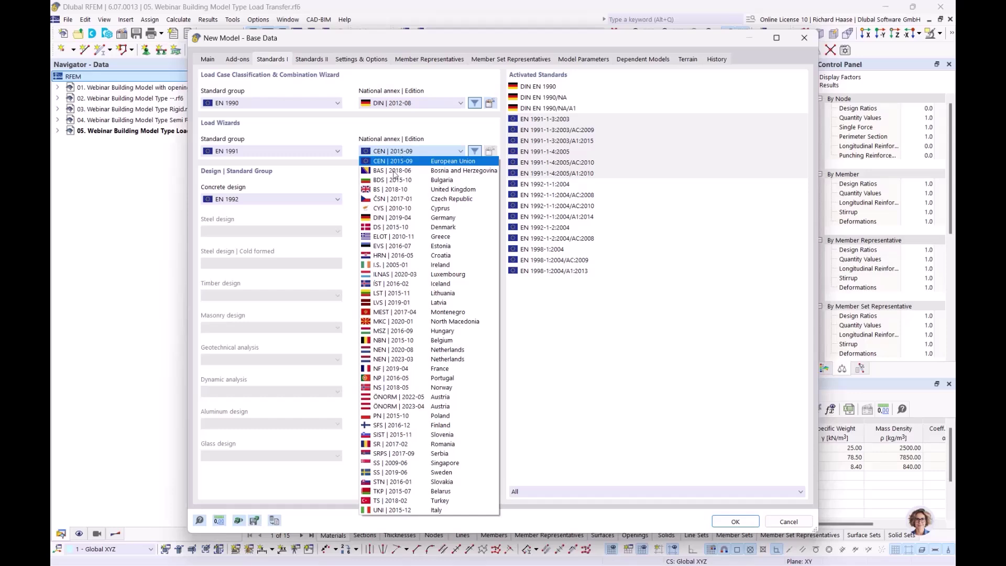
pyautogui.click(393, 218)
pyautogui.click(406, 200)
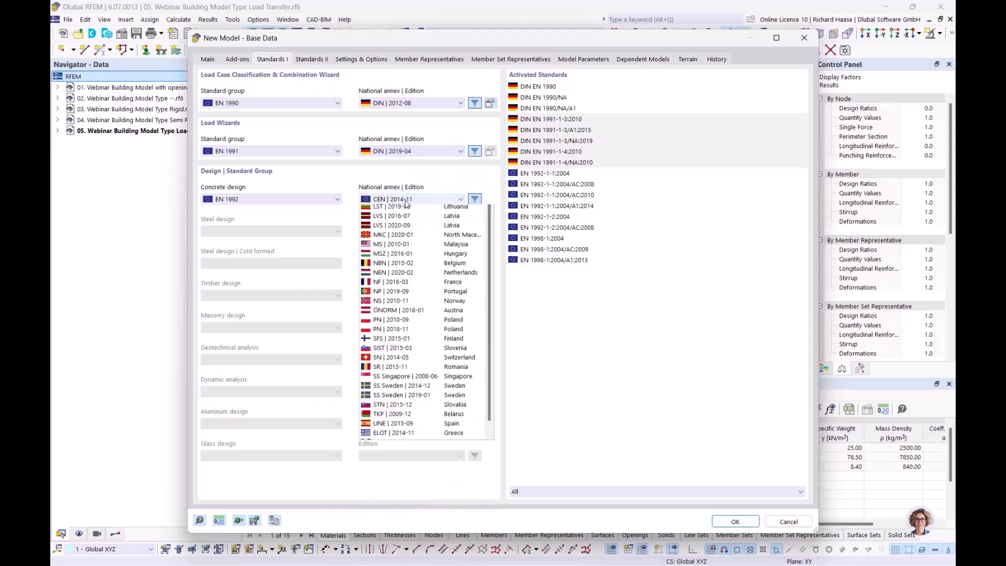
pyautogui.click(400, 256)
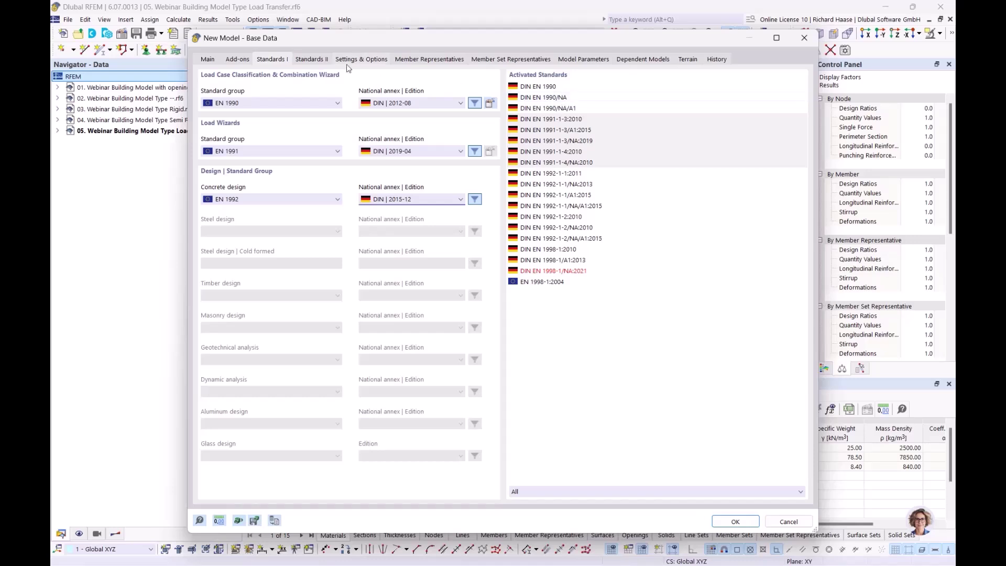
# - Review the add-ons and the Settings & Options values, then return to the Main overview
pyautogui.click(235, 60)
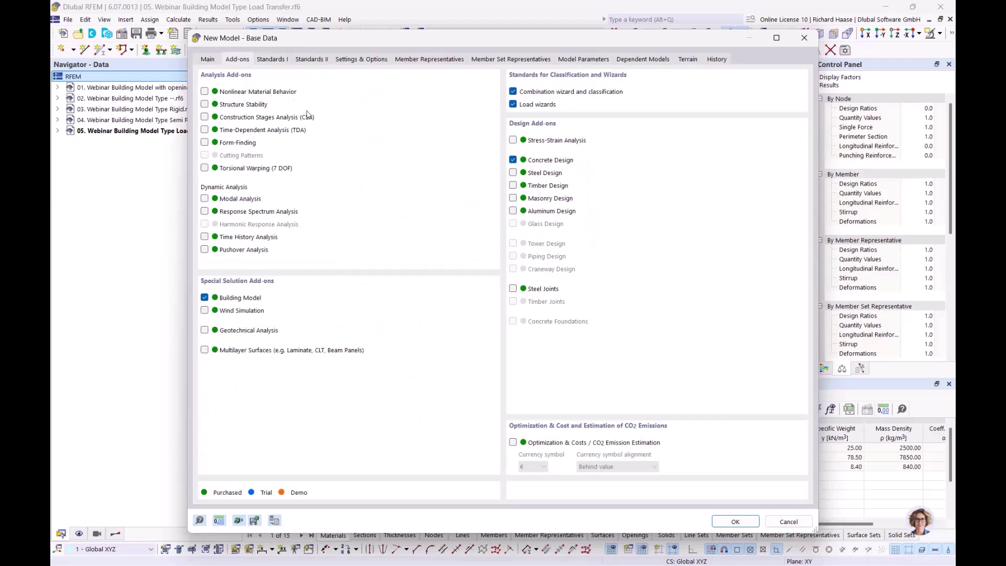
pyautogui.click(360, 59)
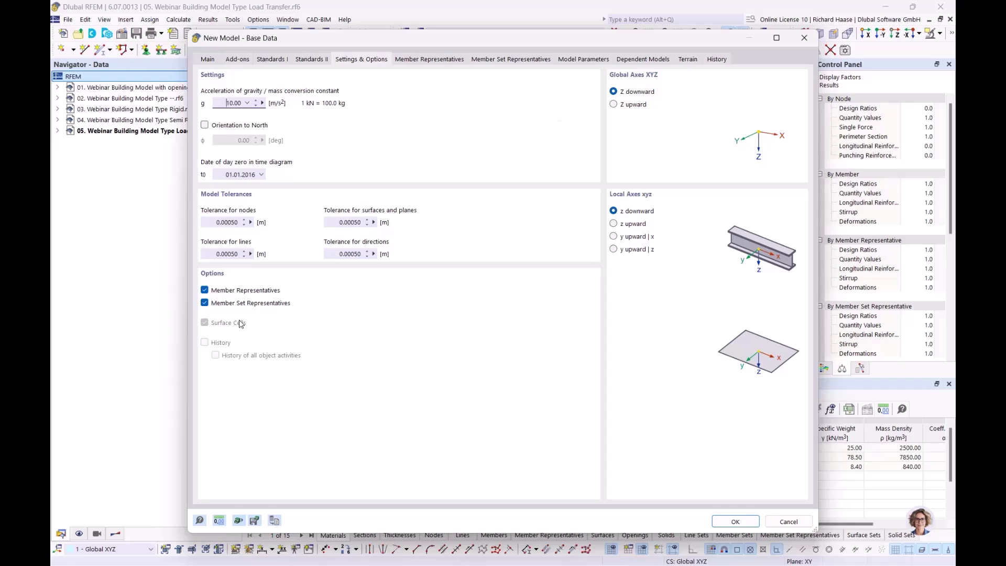
pyautogui.click(217, 57)
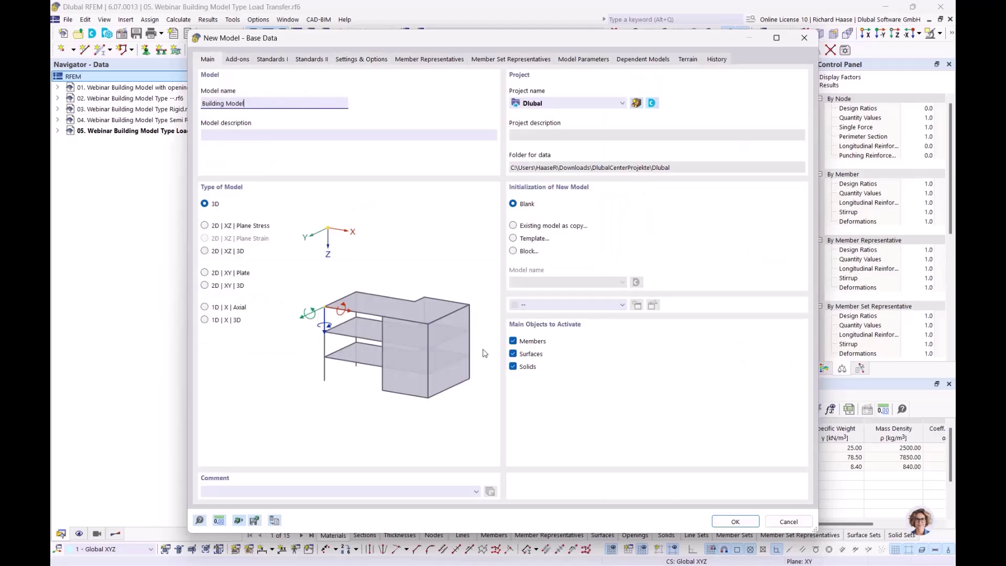
# - Create the model and delete all default basic objects
pyautogui.click(727, 522)
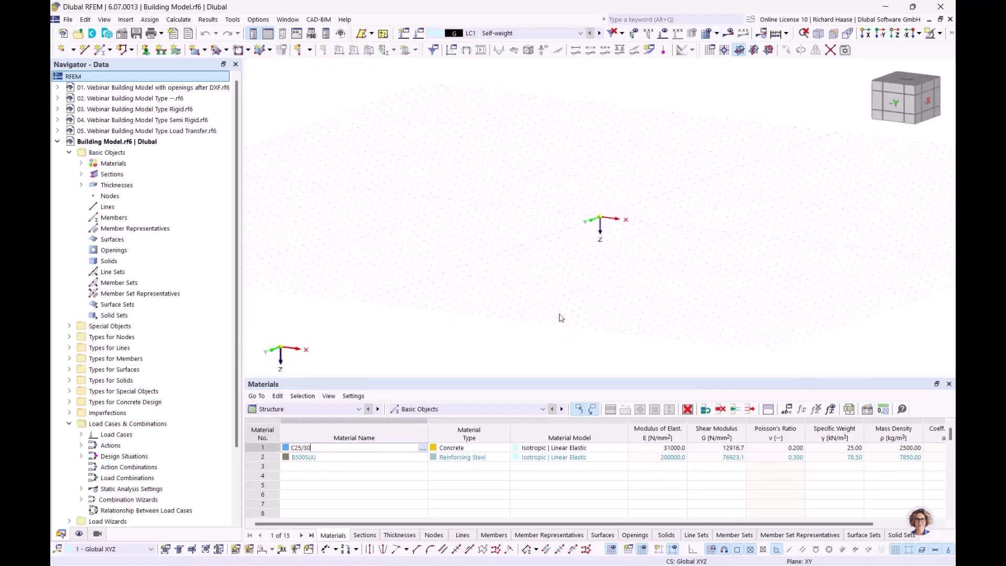
pyautogui.rightClick(127, 156)
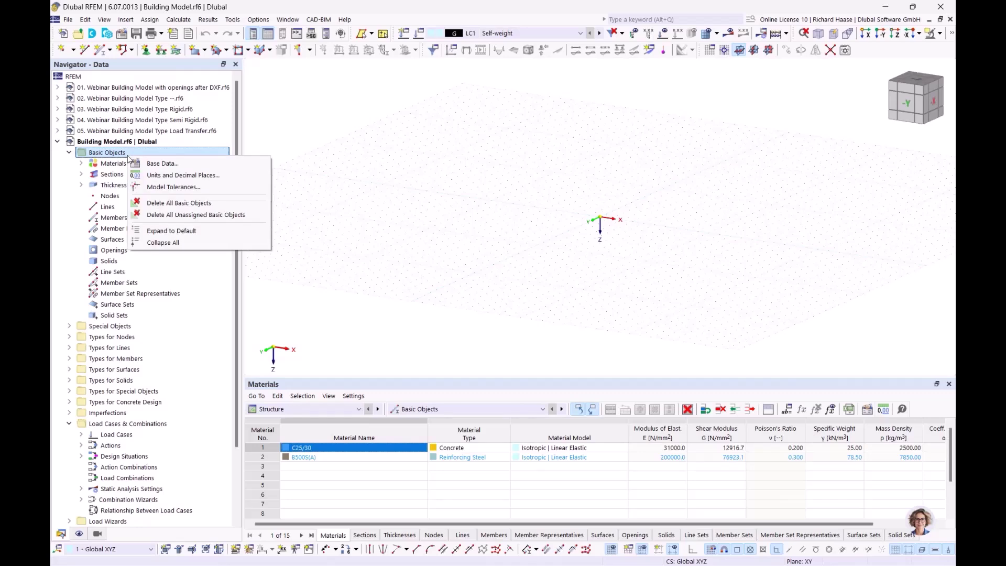
pyautogui.click(161, 203)
pyautogui.click(555, 341)
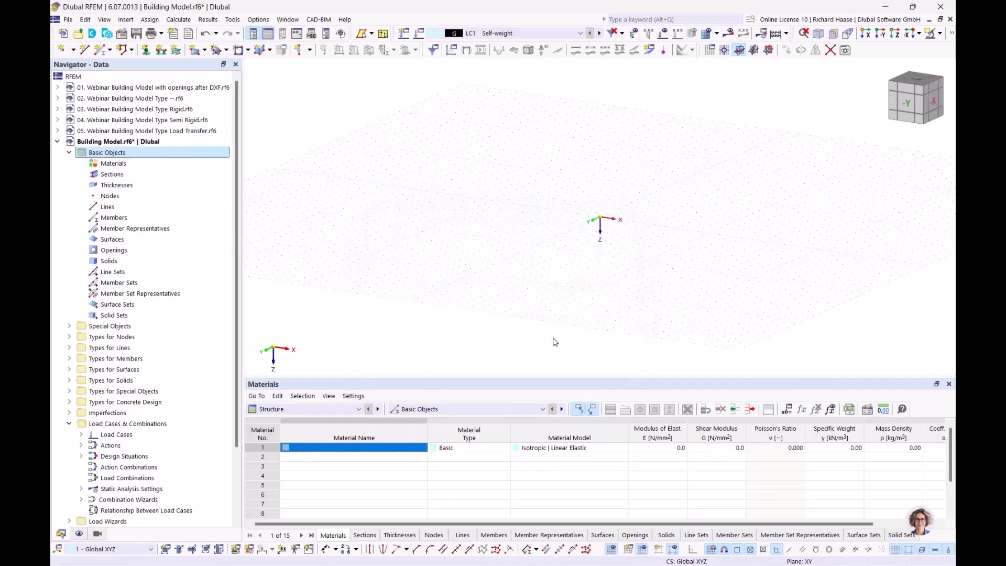
# - Add C25/30 concrete and B500S(A) reinforcing steel to DIN as new materials
pyautogui.click(149, 168)
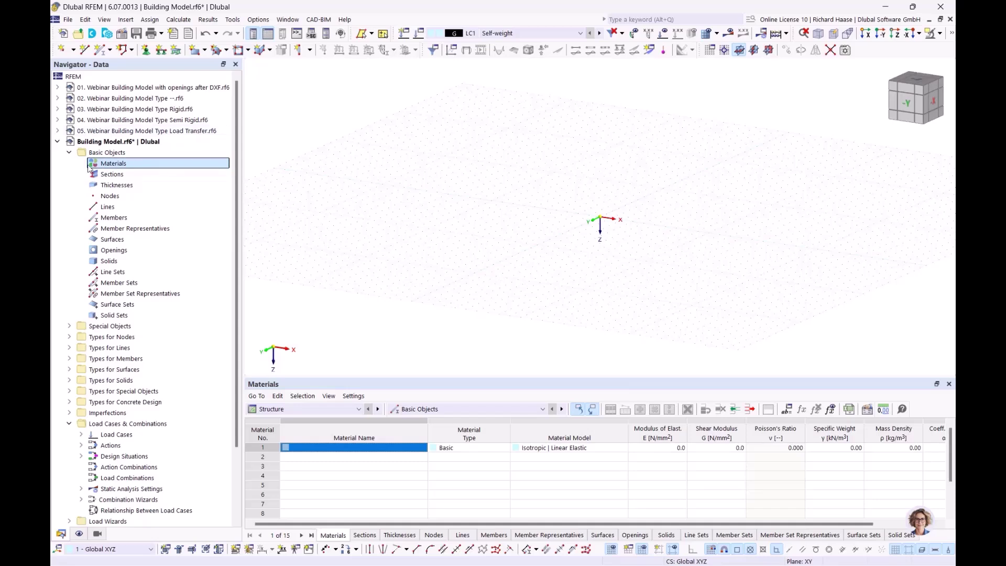
pyautogui.rightClick(112, 166)
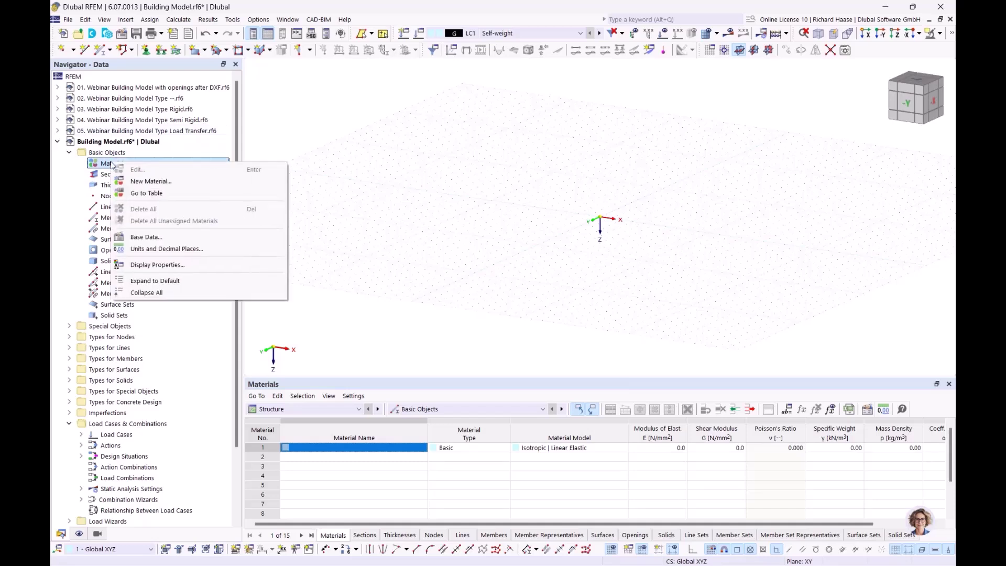
pyautogui.click(142, 183)
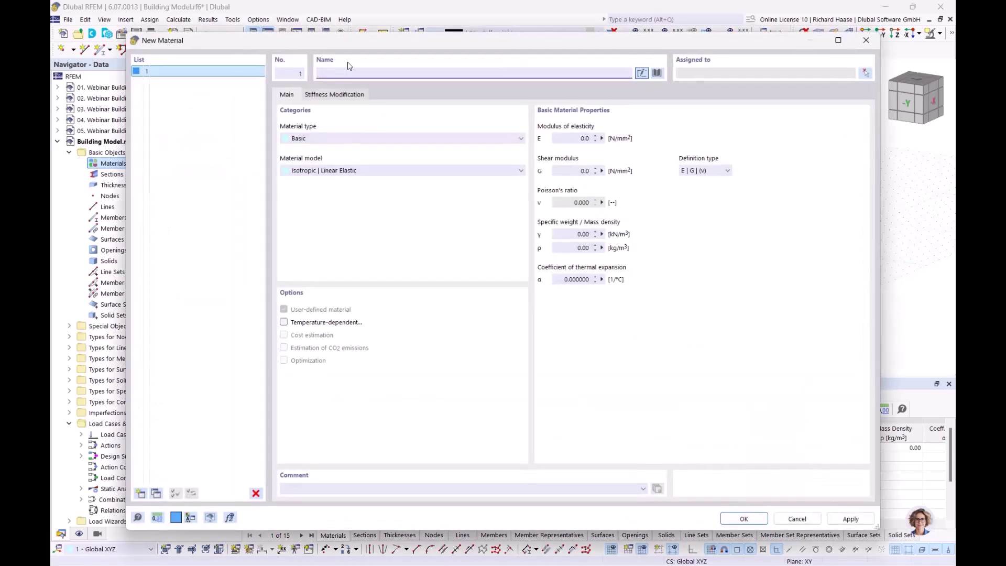
pyautogui.write('c')
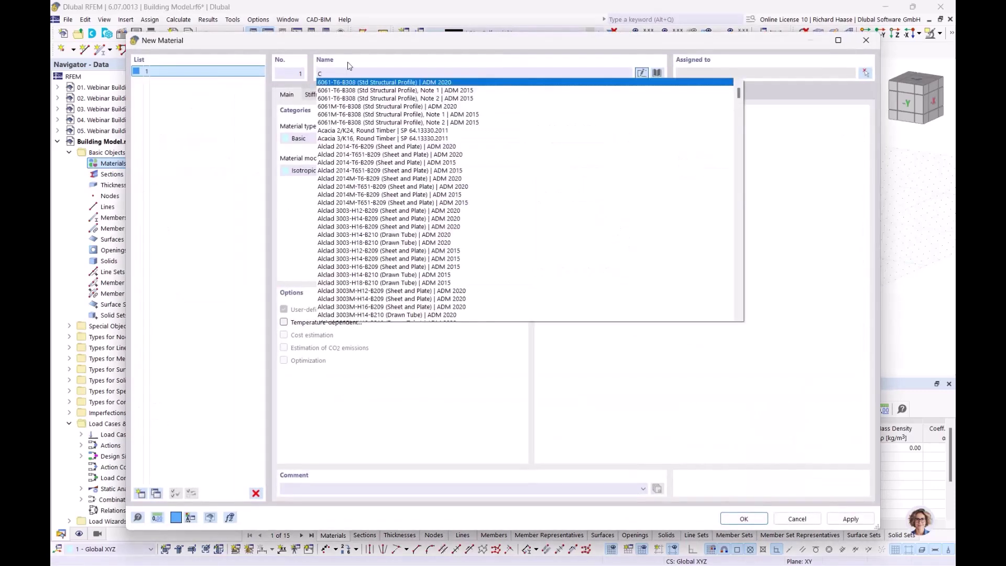
pyautogui.write('25')
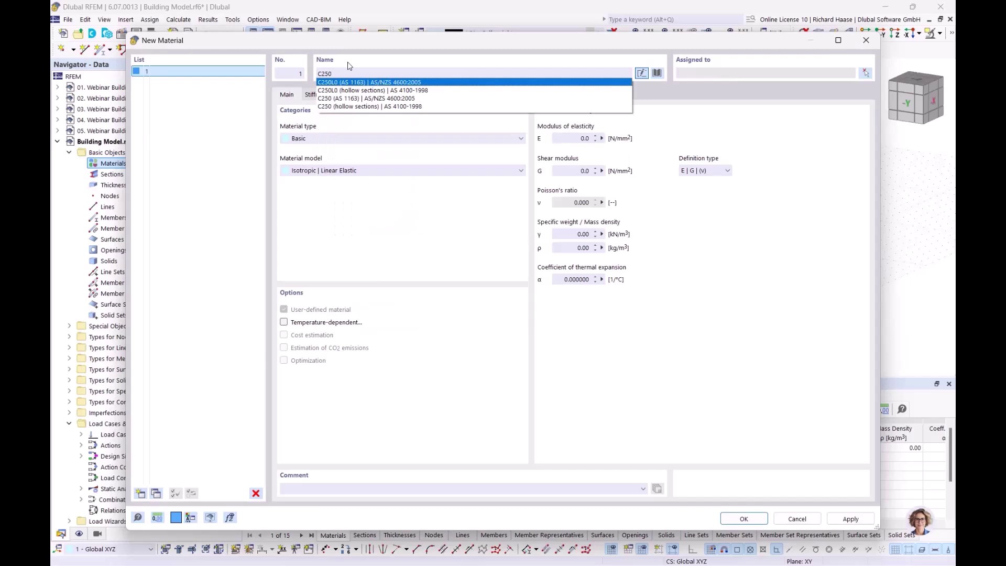
pyautogui.write('/')
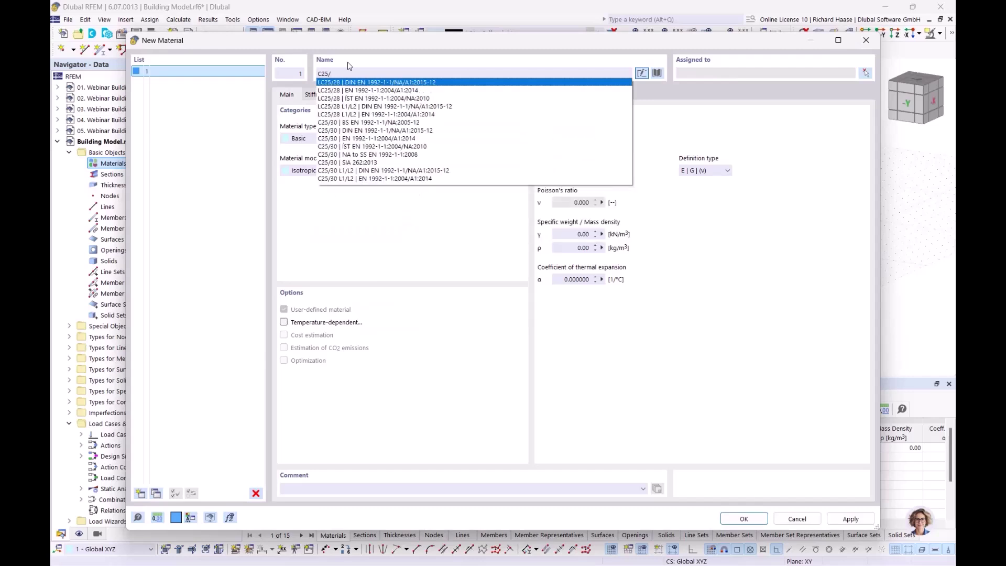
pyautogui.write('30')
pyautogui.click(354, 91)
pyautogui.click(140, 494)
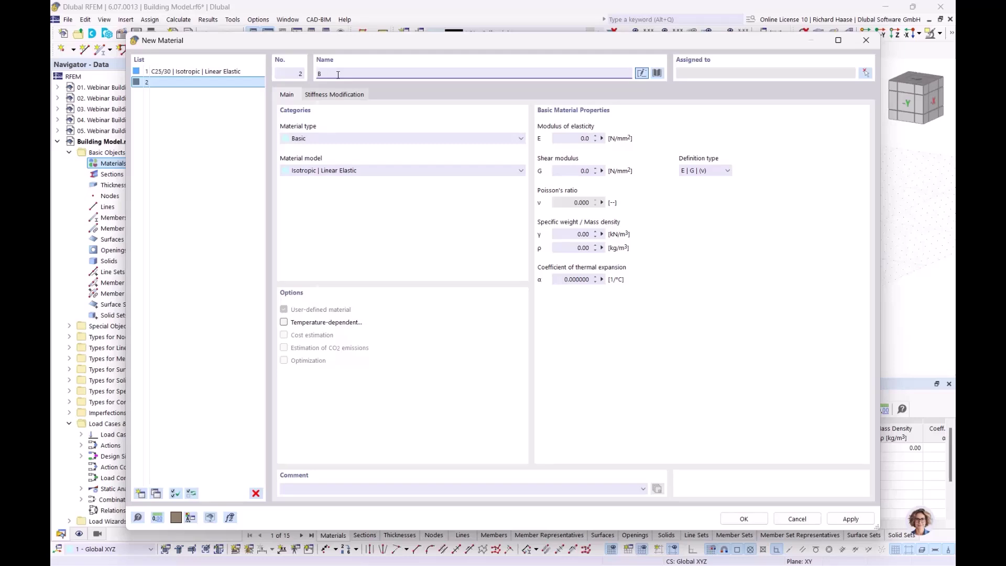
pyautogui.write('B500')
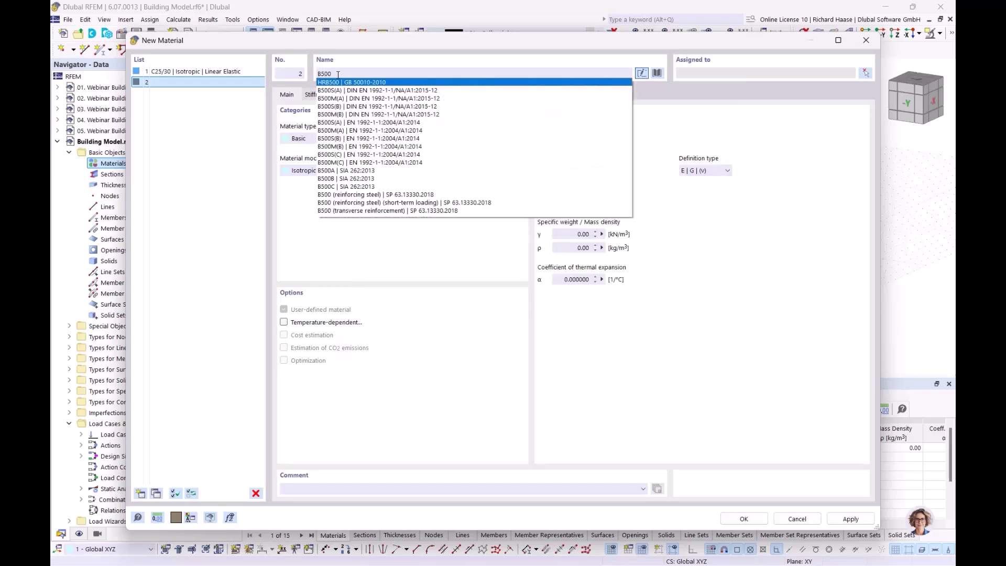
pyautogui.write('S')
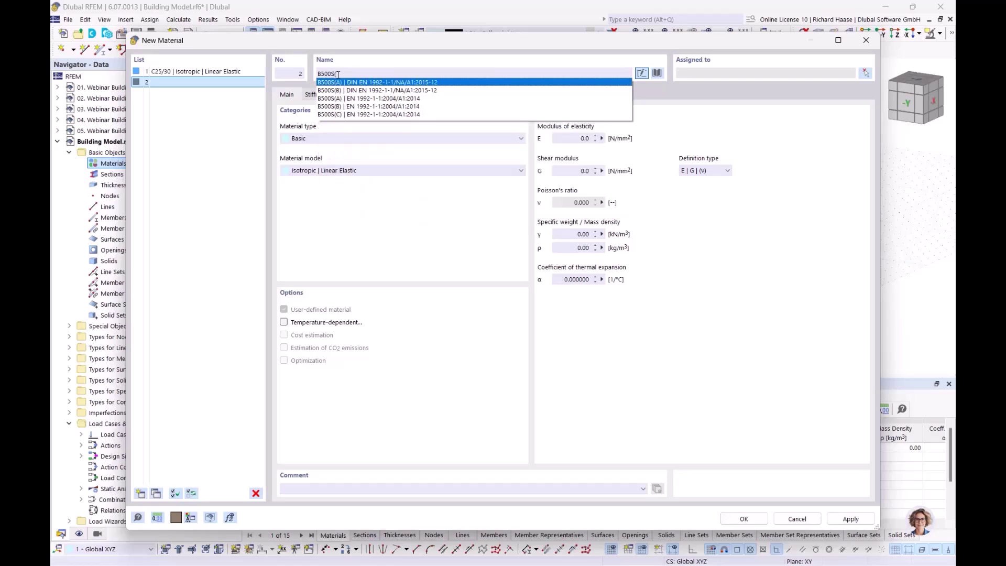
pyautogui.write('(A')
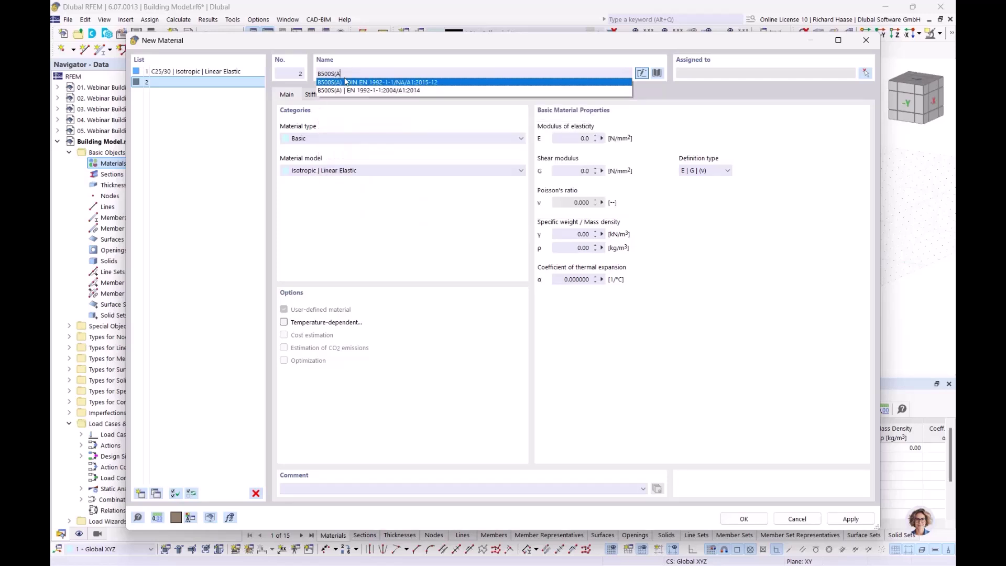
pyautogui.click(355, 84)
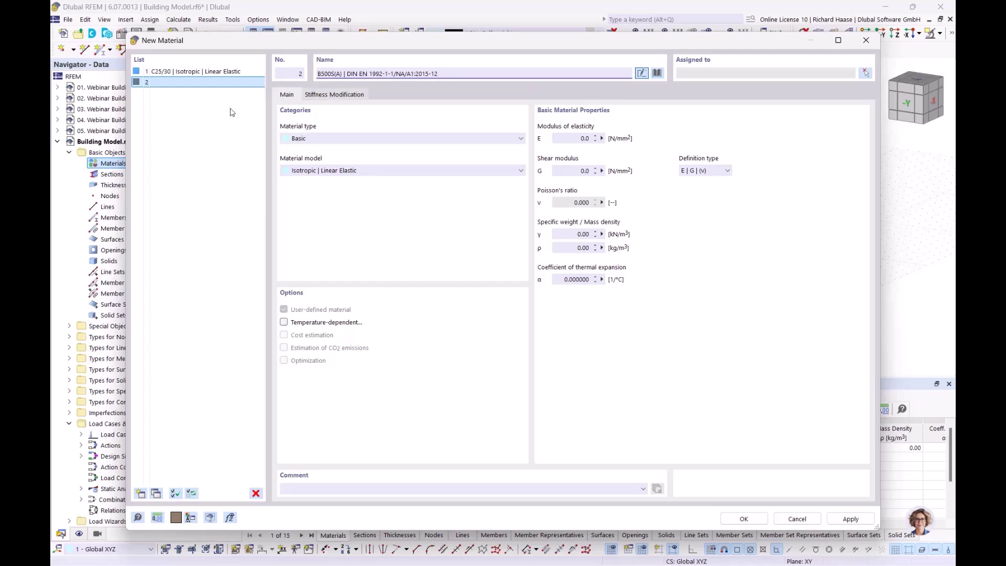
# - Add Porotherm 20-50 Plan masonry as the third material and confirm the dialog
pyautogui.click(141, 493)
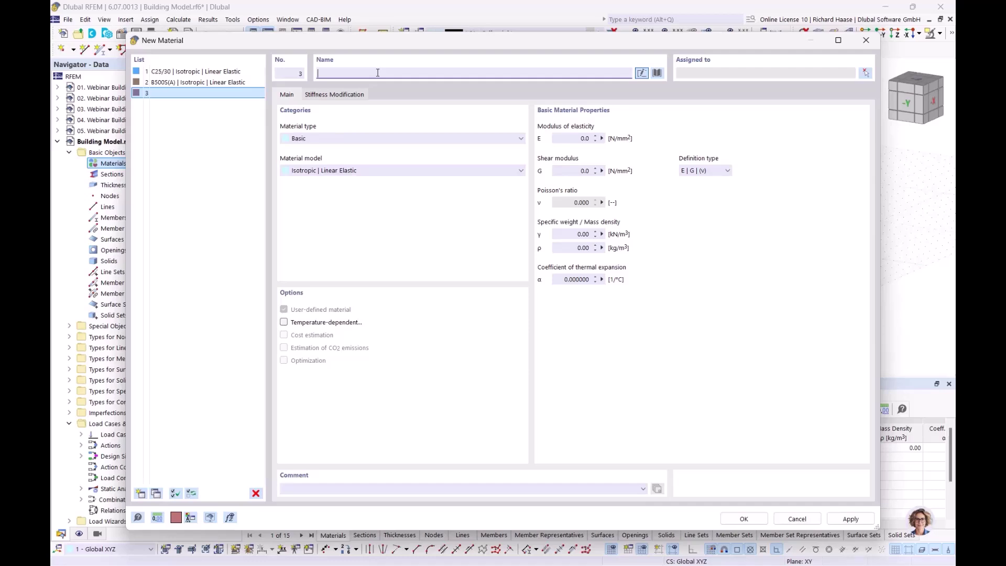
pyautogui.write('pro')
pyautogui.press('BackSpace')
pyautogui.press('BackSpace')
pyautogui.write('o')
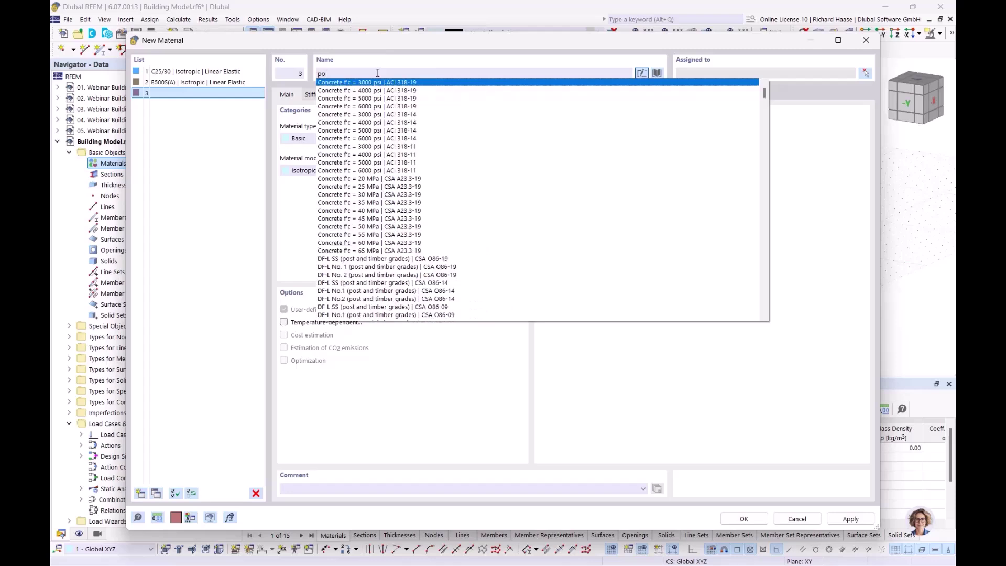
pyautogui.write('rothem')
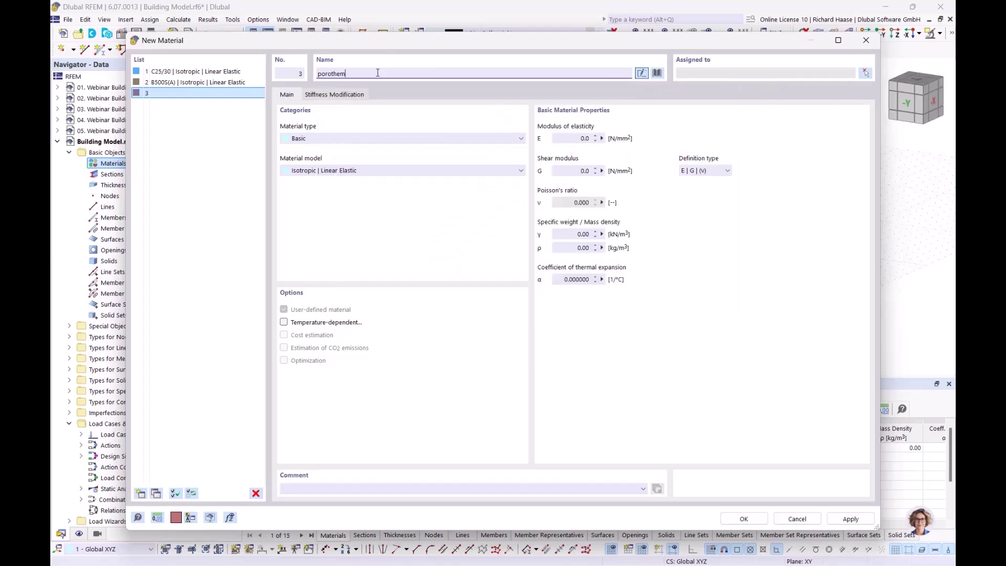
pyautogui.press('BackSpace')
pyautogui.write('rm')
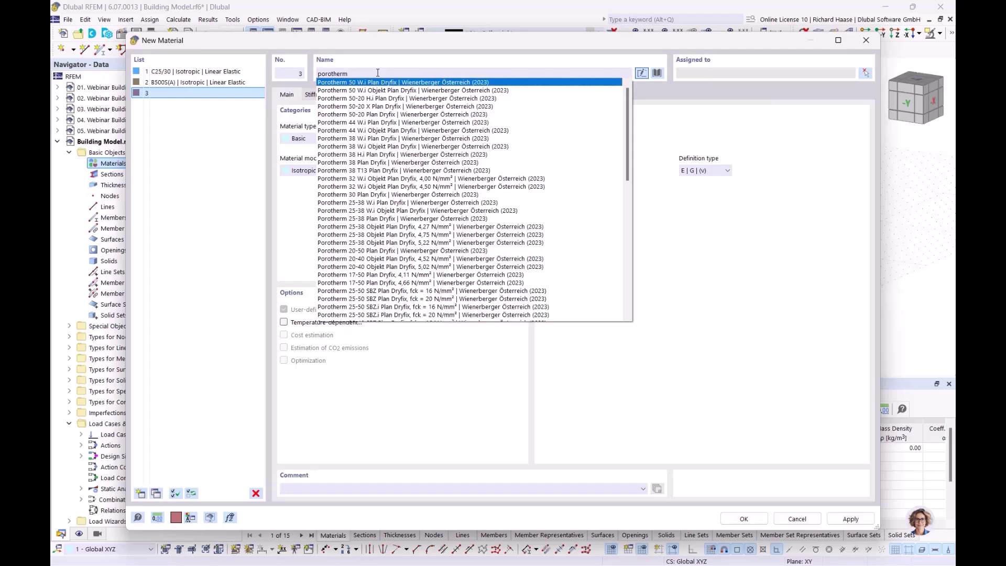
pyautogui.write(' 20-50')
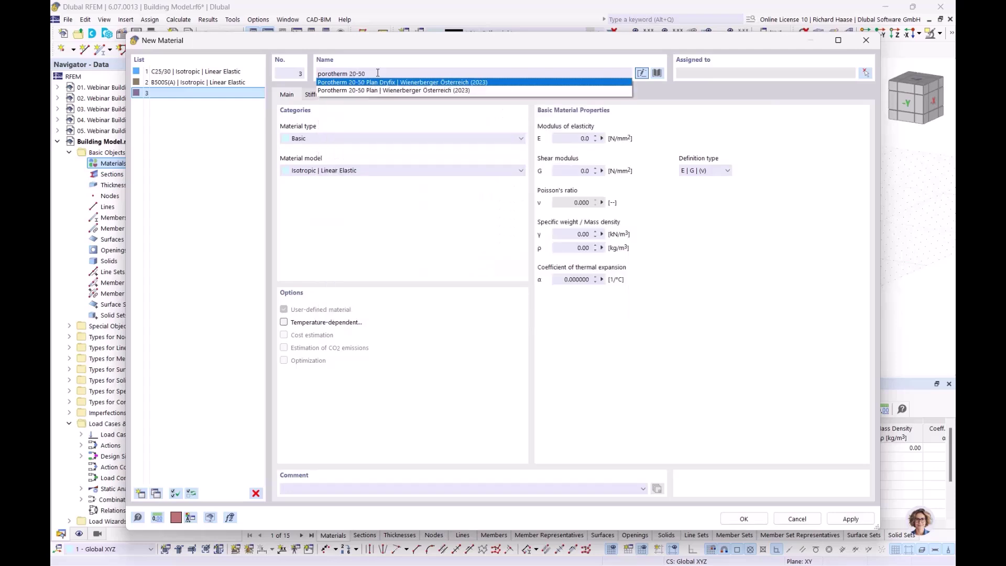
pyautogui.click(398, 90)
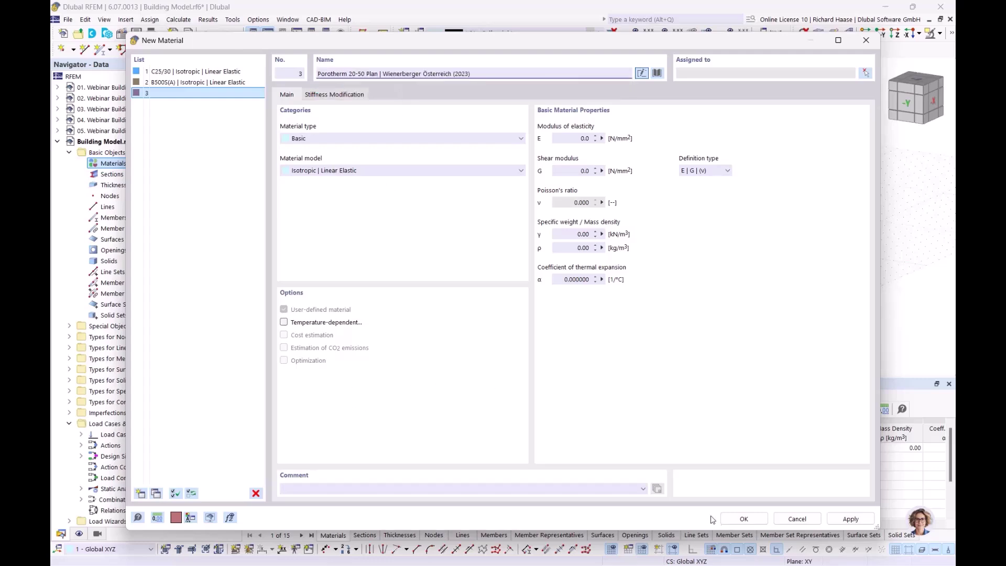
pyautogui.click(743, 520)
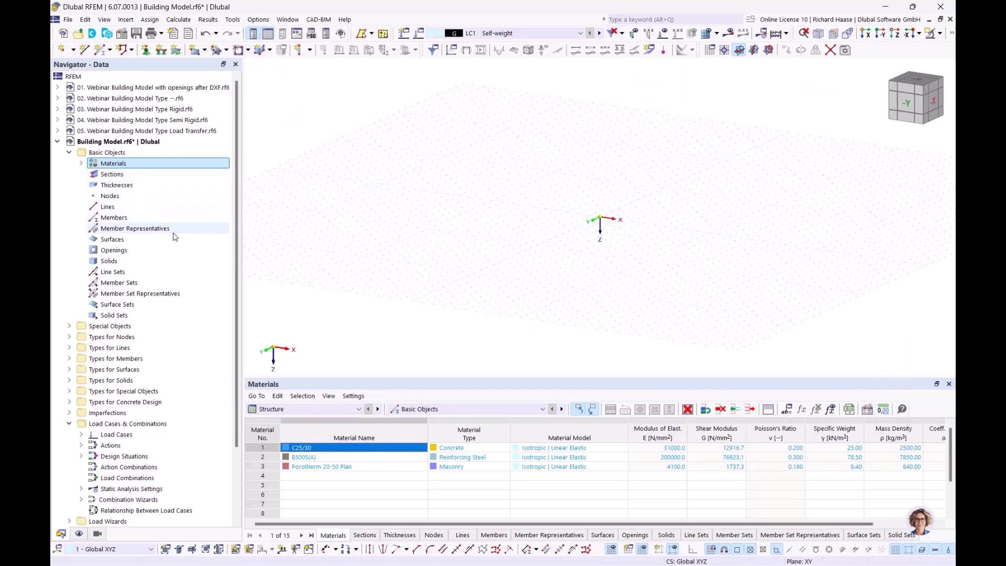
# - Create a new background layer from Webinar Gebäudemodell.dxf with length units in metres
pyautogui.scroll(-3, 174, 236)
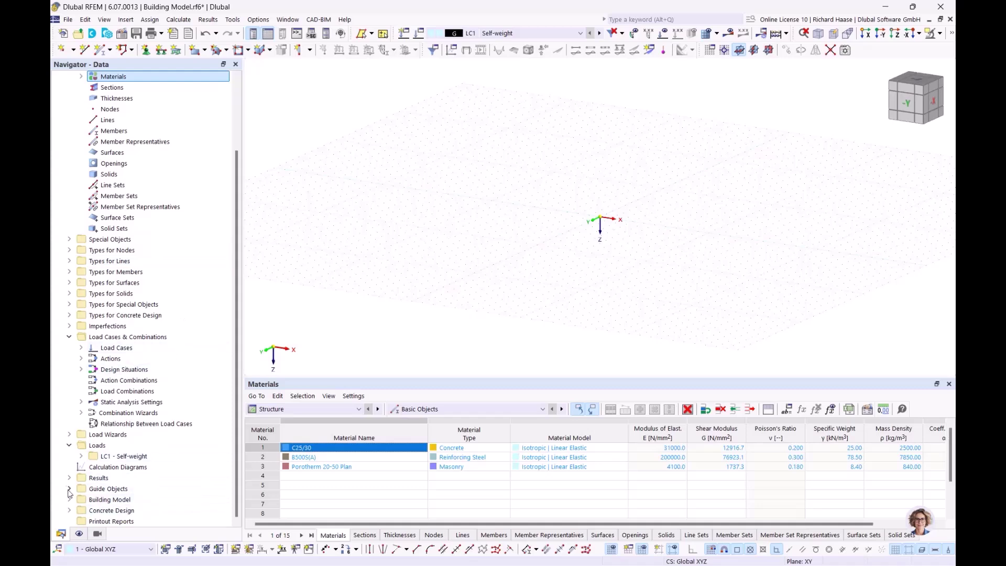
pyautogui.click(68, 489)
pyautogui.scroll(-1, 151, 488)
pyautogui.click(126, 489)
pyautogui.rightClick(126, 489)
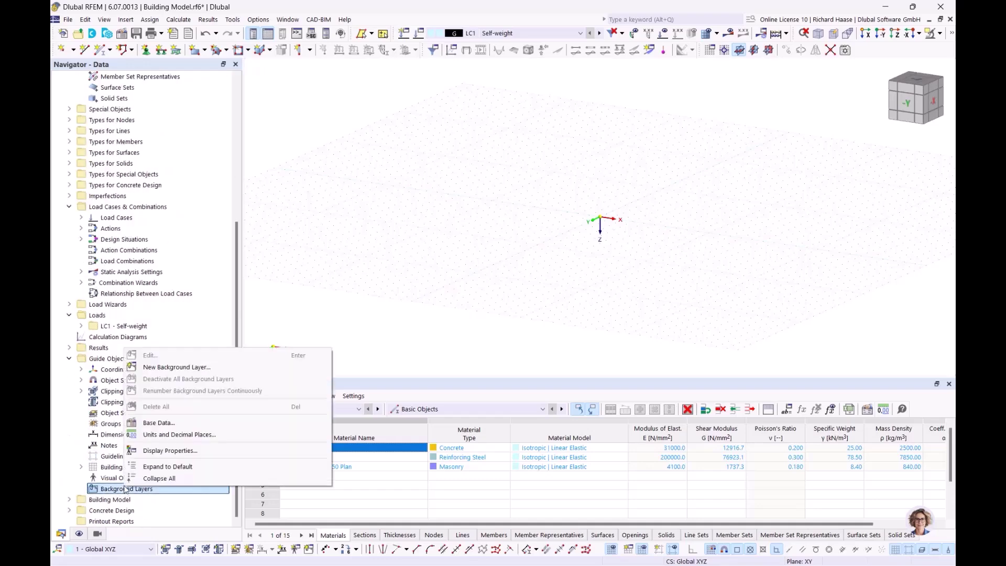
pyautogui.click(181, 368)
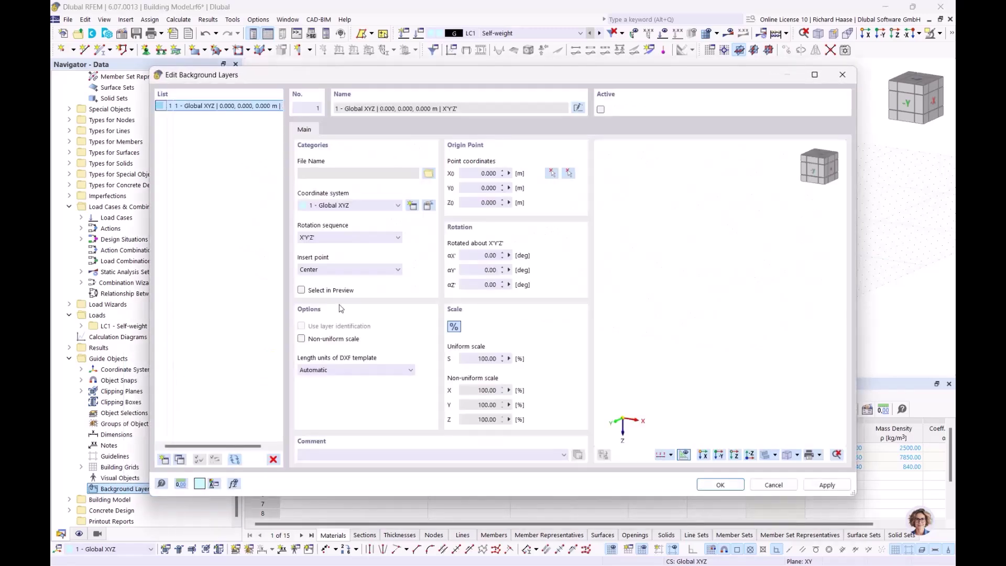
pyautogui.click(428, 175)
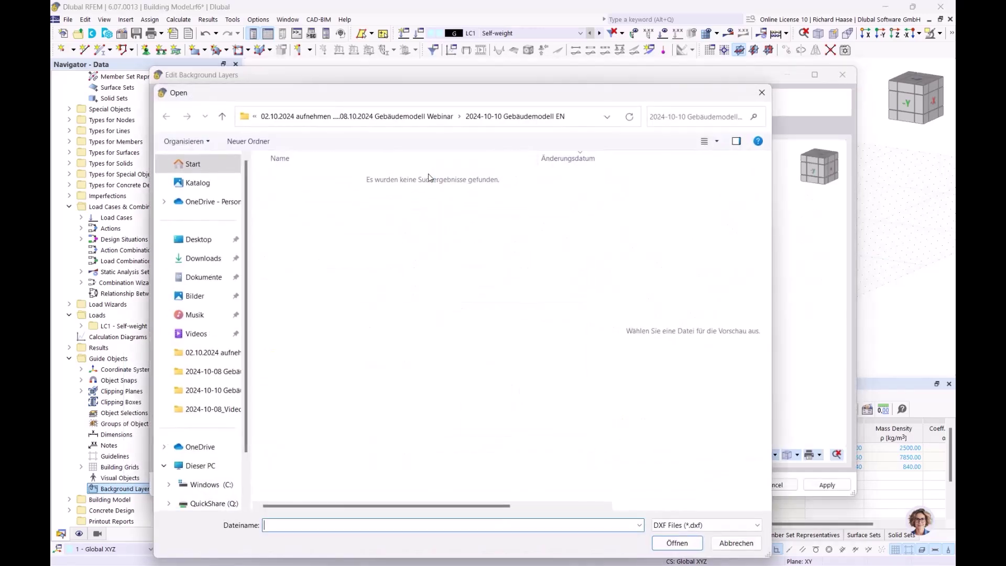
pyautogui.click(370, 116)
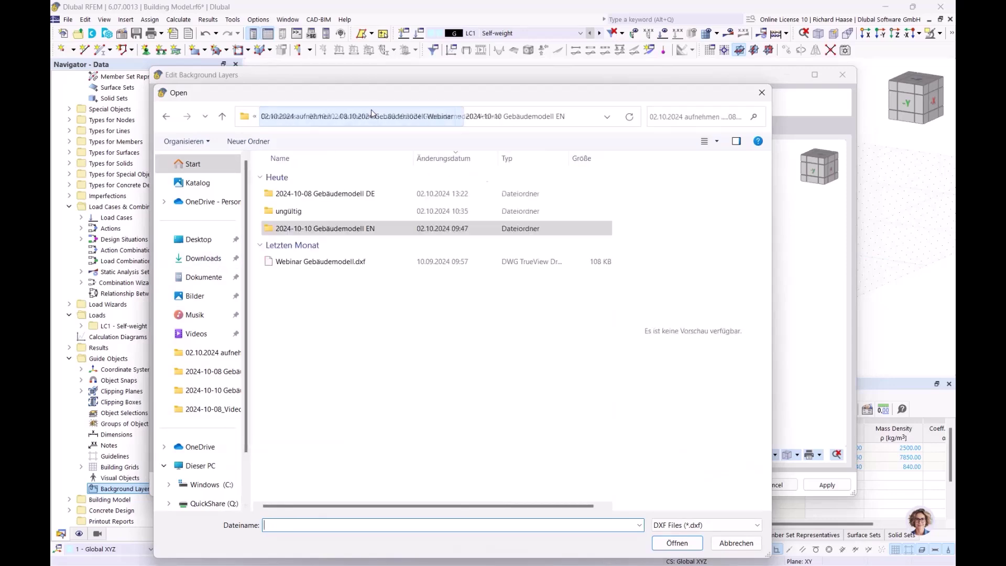
pyautogui.click(325, 261)
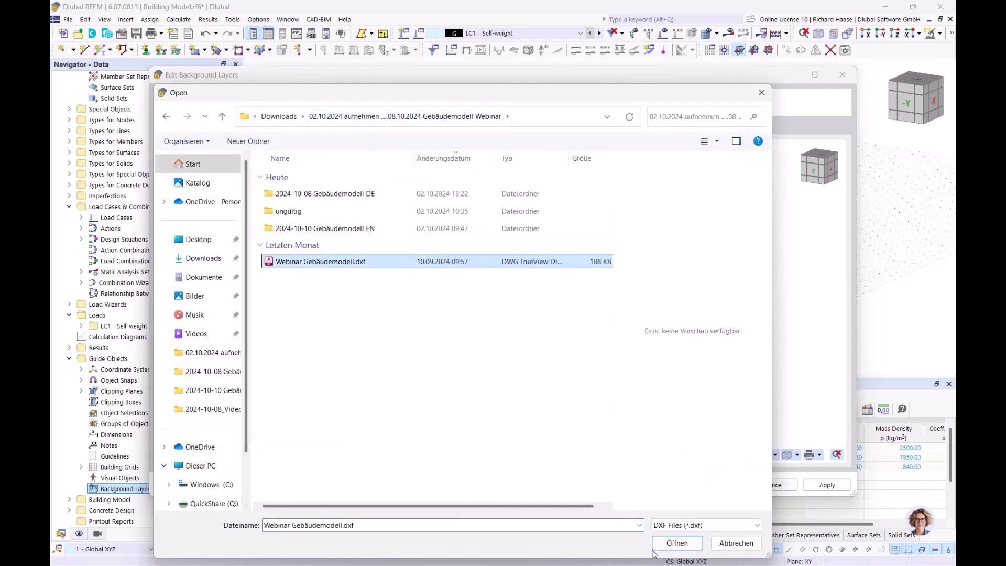
pyautogui.click(677, 544)
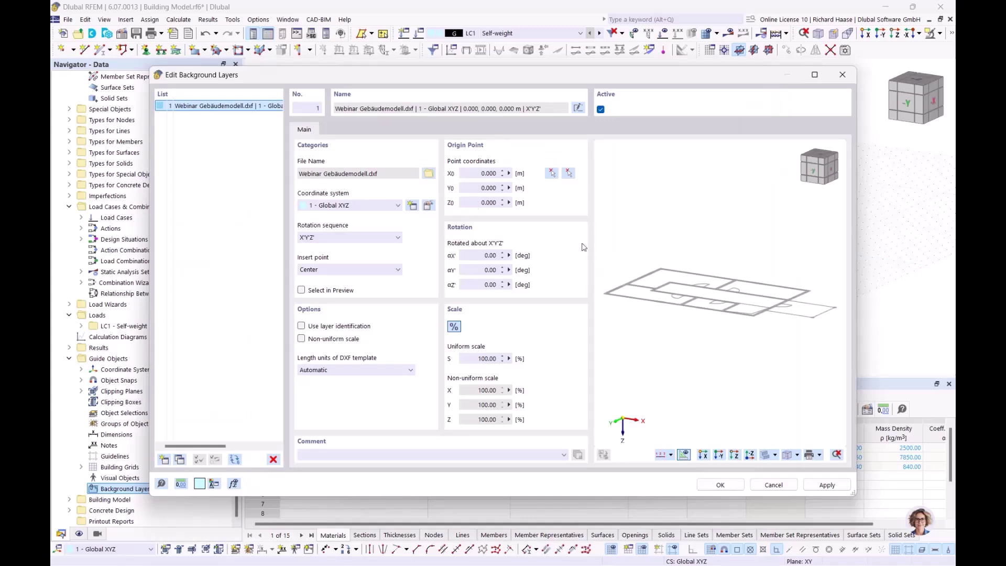
pyautogui.keyDown('ctrl'); pyautogui.moveTo(718, 271); pyautogui.dragTo(778, 291, button='middle'); pyautogui.keyUp('ctrl')
pyautogui.click(371, 372)
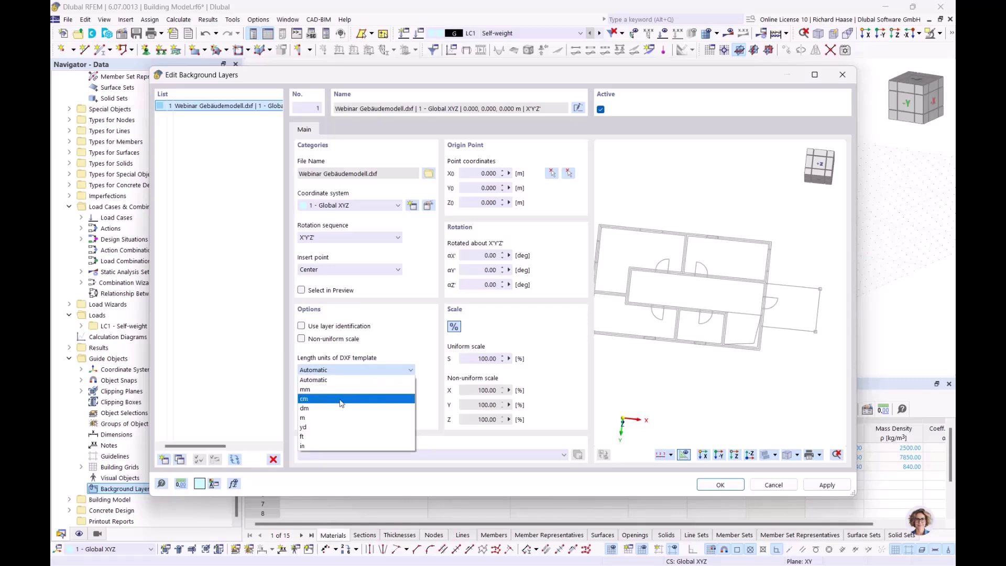
pyautogui.click(318, 419)
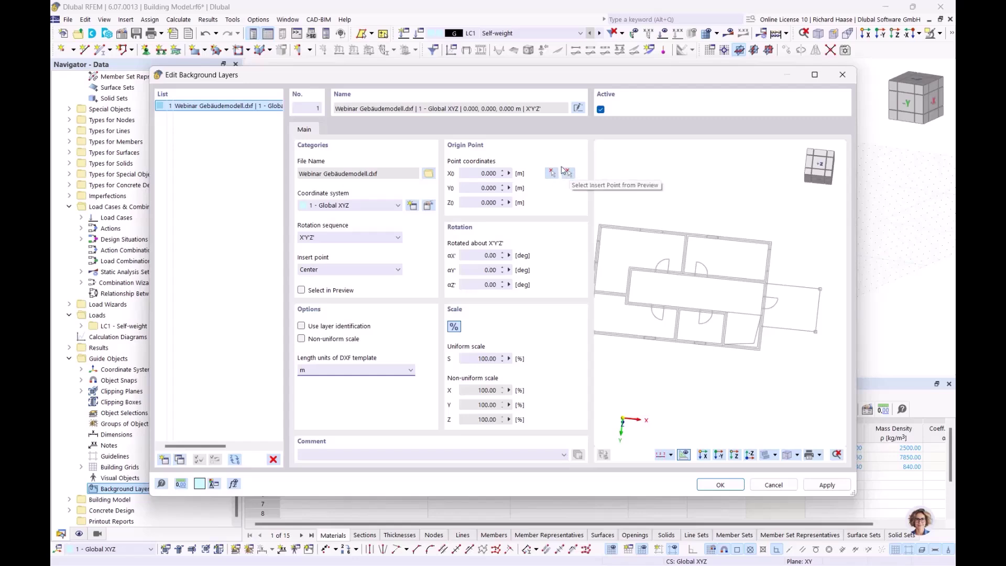
# - Place the layer's origin at the global zero point, snapped to the plan's top-left corner
pyautogui.click(550, 172)
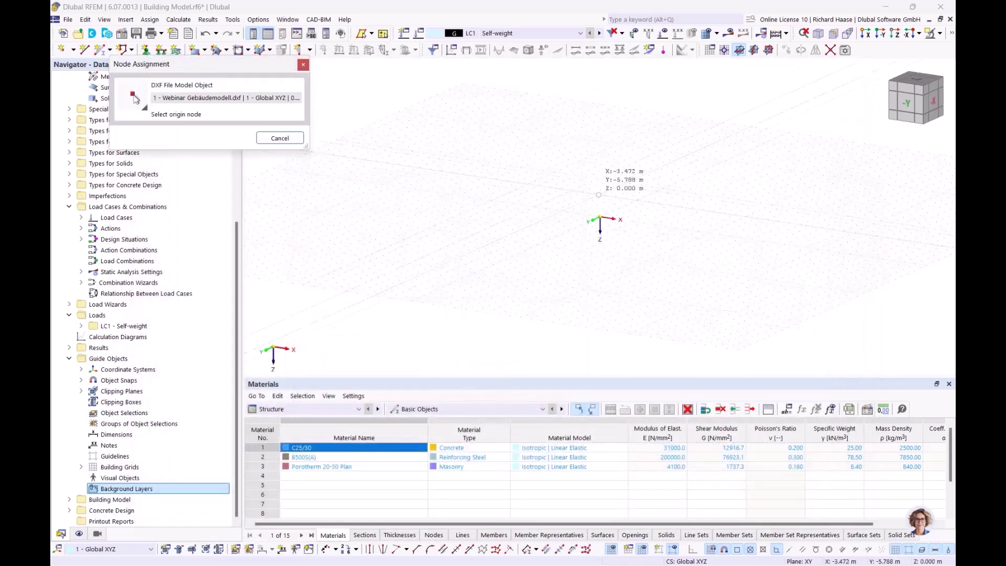
pyautogui.keyDown('ctrl'); pyautogui.moveTo(631, 240); pyautogui.dragTo(631, 300, button='middle'); pyautogui.keyUp('ctrl')
pyautogui.scroll(3, 647, 267)
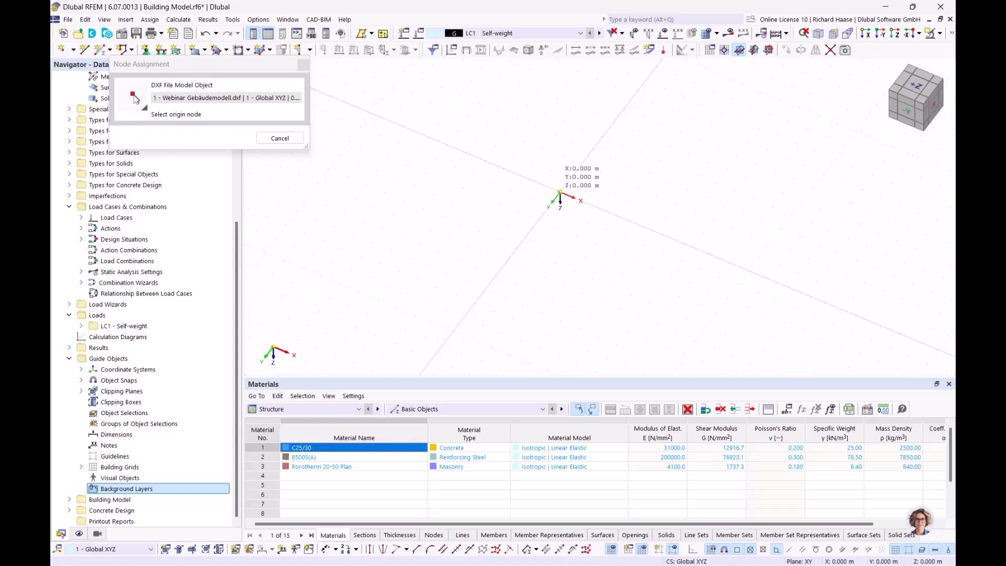
pyautogui.click(561, 192)
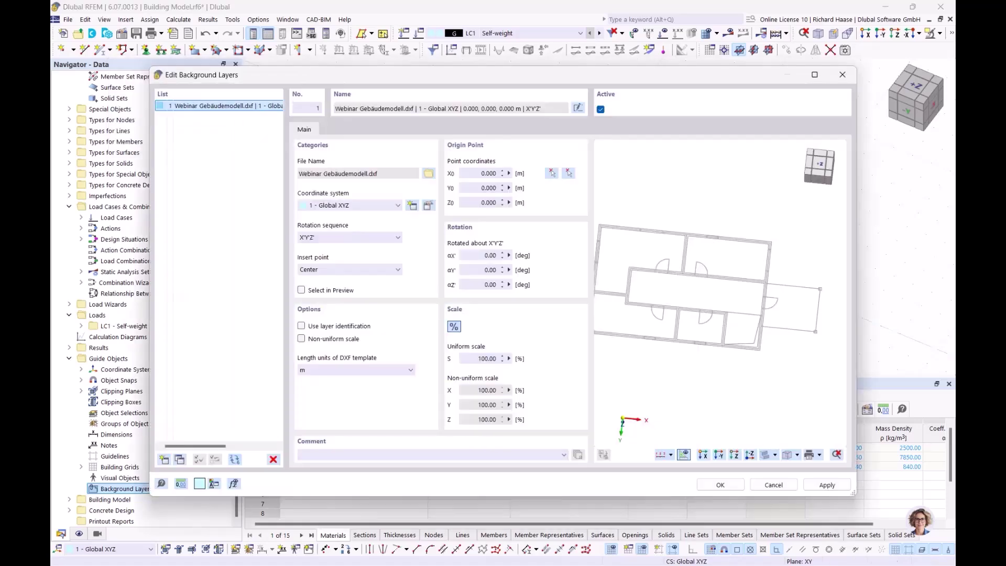
pyautogui.click(570, 175)
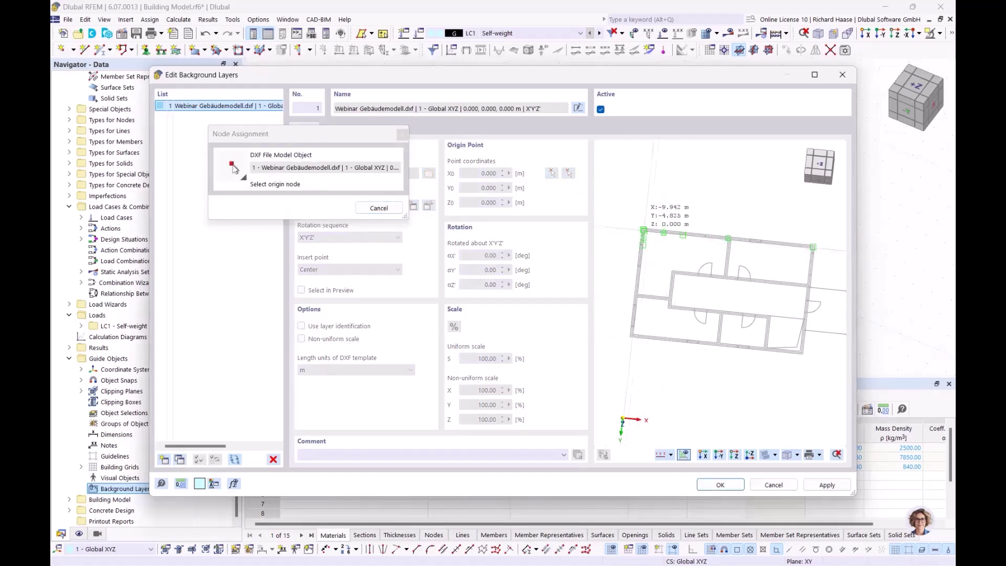
pyautogui.scroll(3, 648, 236)
pyautogui.scroll(3, 647, 236)
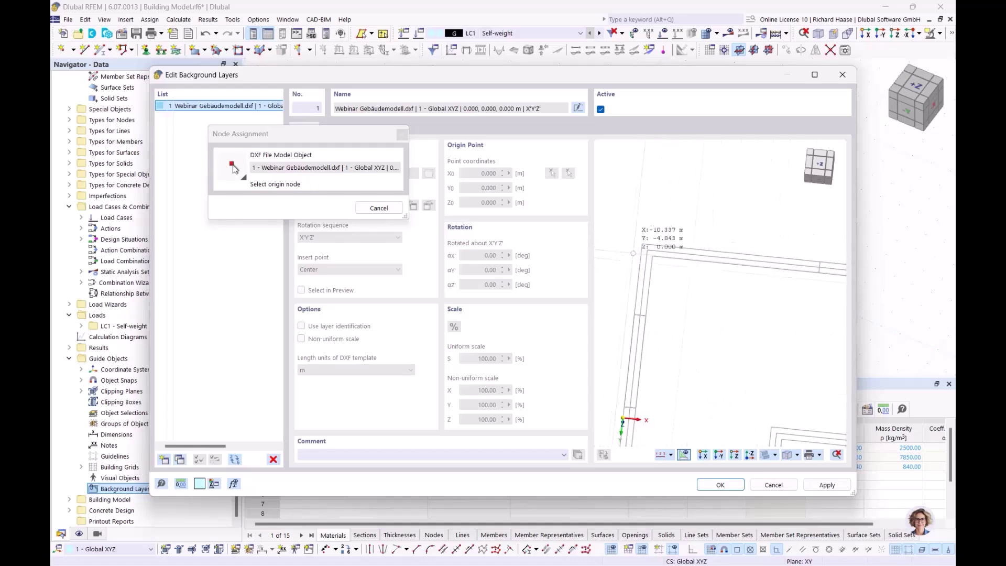
pyautogui.scroll(2, 647, 250)
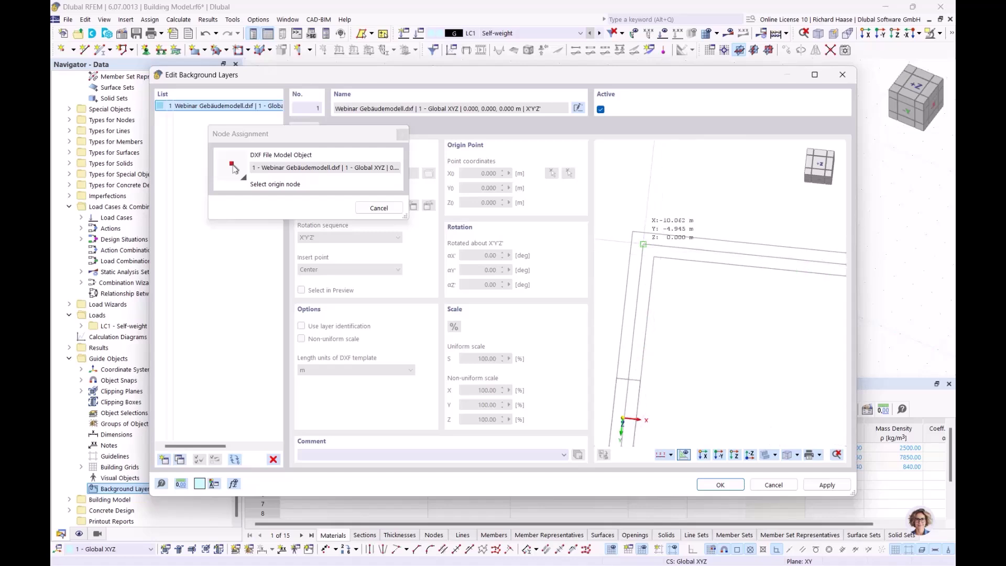
pyautogui.scroll(1, 645, 244)
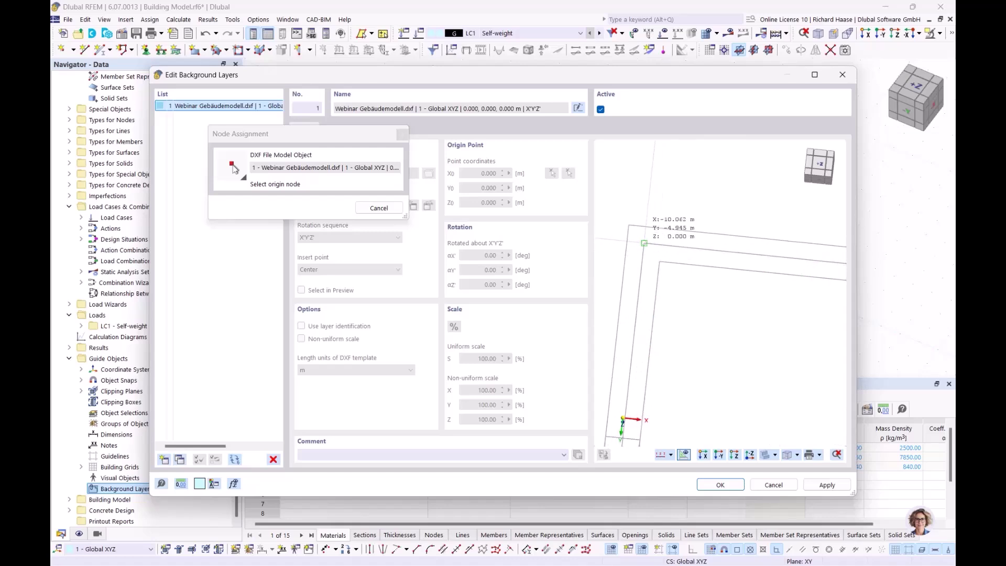
pyautogui.click(645, 244)
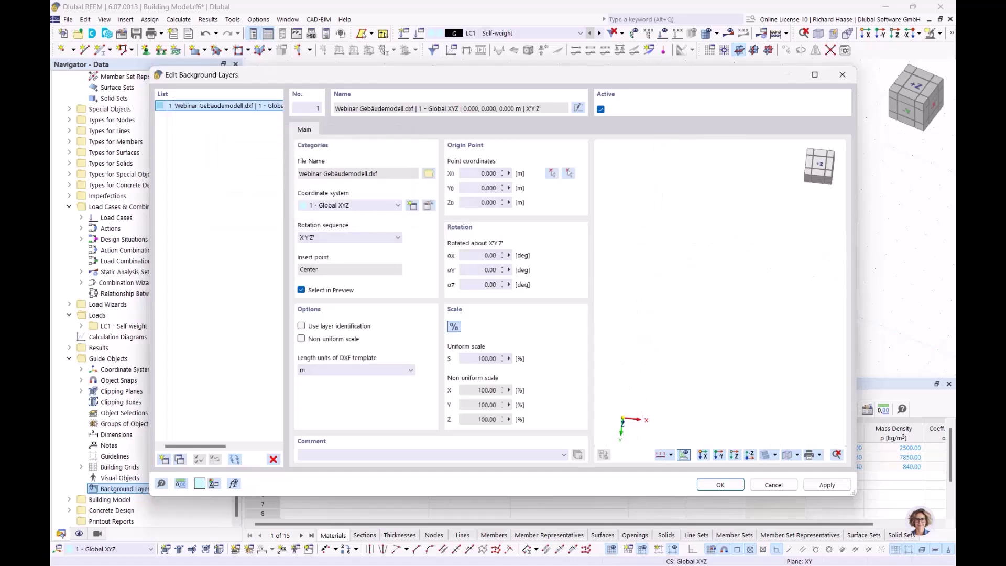
# - Confirm the Webinar Gebäudemodell.dxf background layer and switch to the +Z top view
pyautogui.click(719, 486)
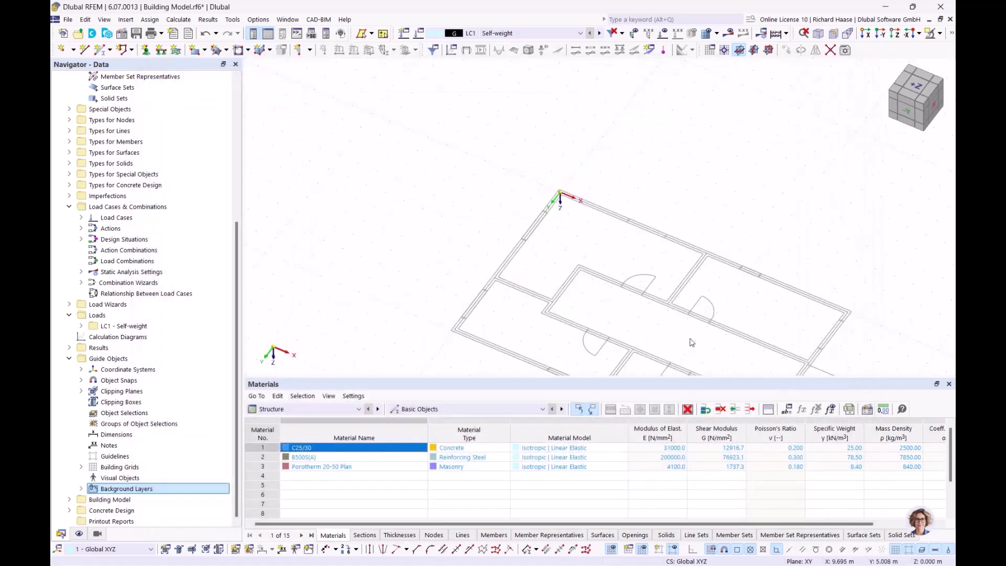
pyautogui.click(916, 86)
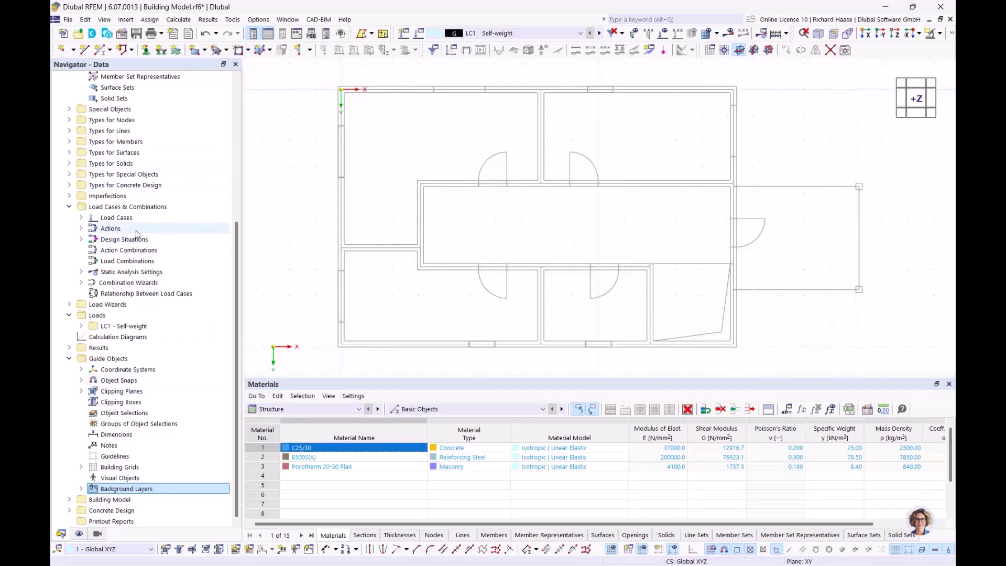
pyautogui.scroll(7, 113, 226)
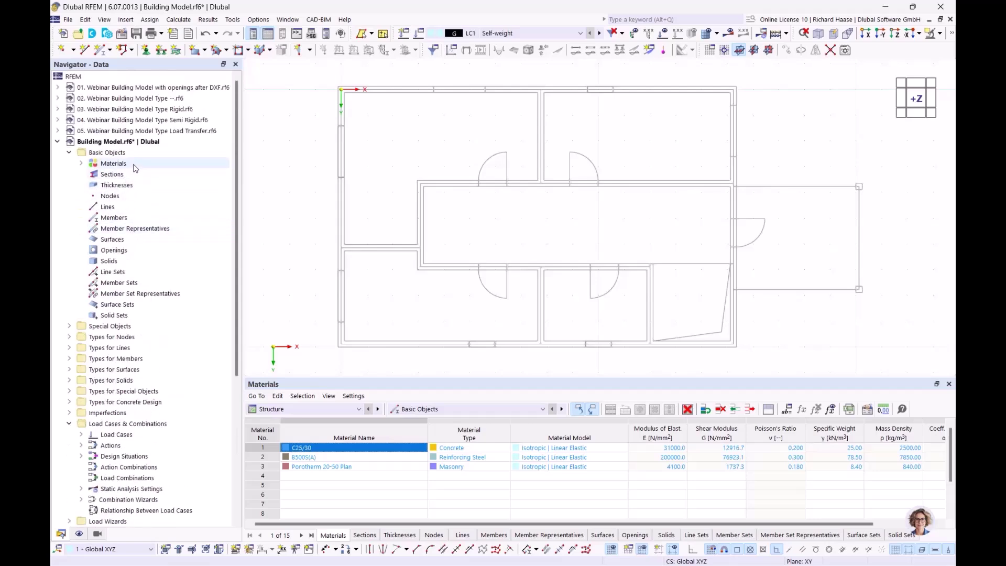
# - Start a new rectangular section and measure its width b as 250 mm from the column
pyautogui.click(118, 164)
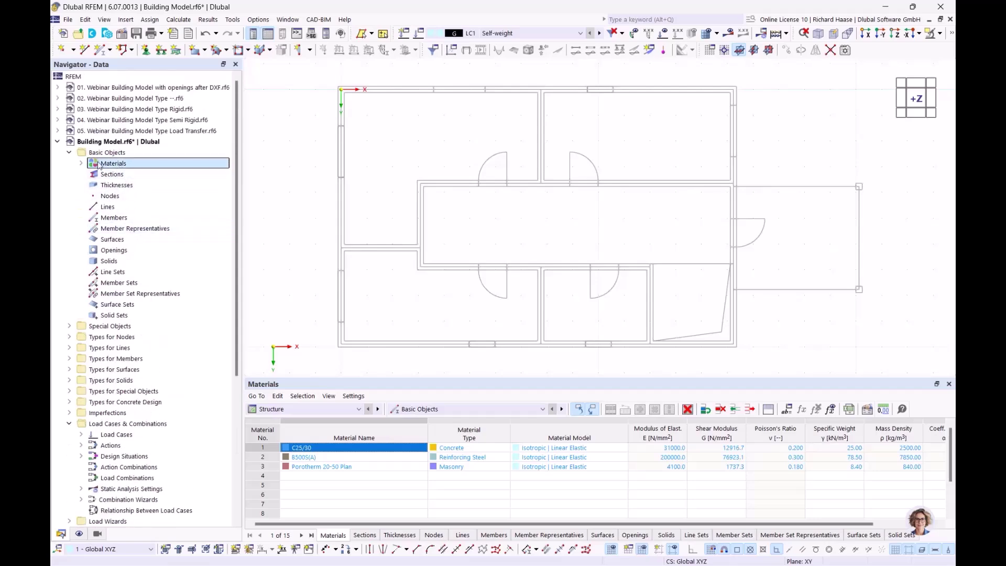
pyautogui.click(81, 164)
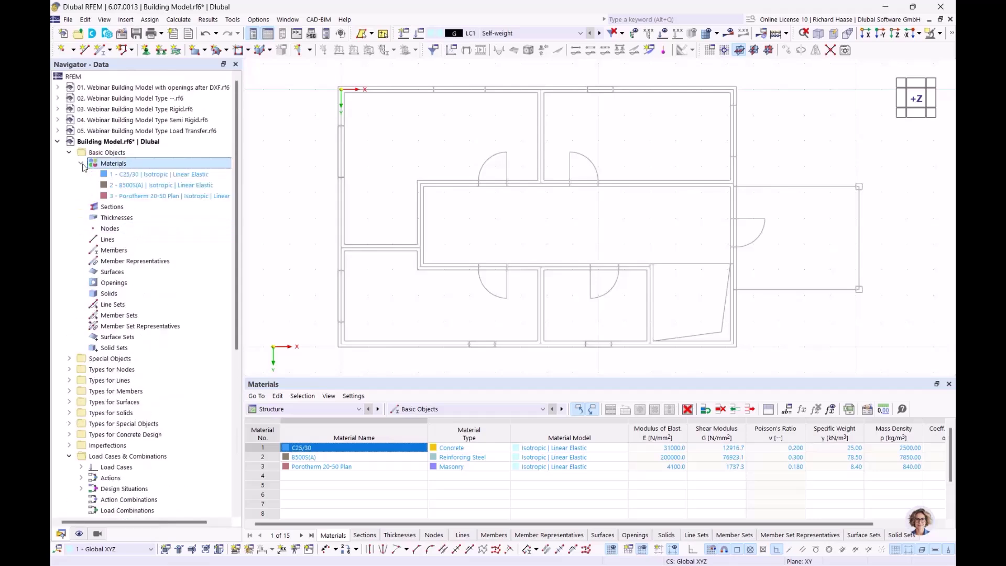
pyautogui.click(109, 208)
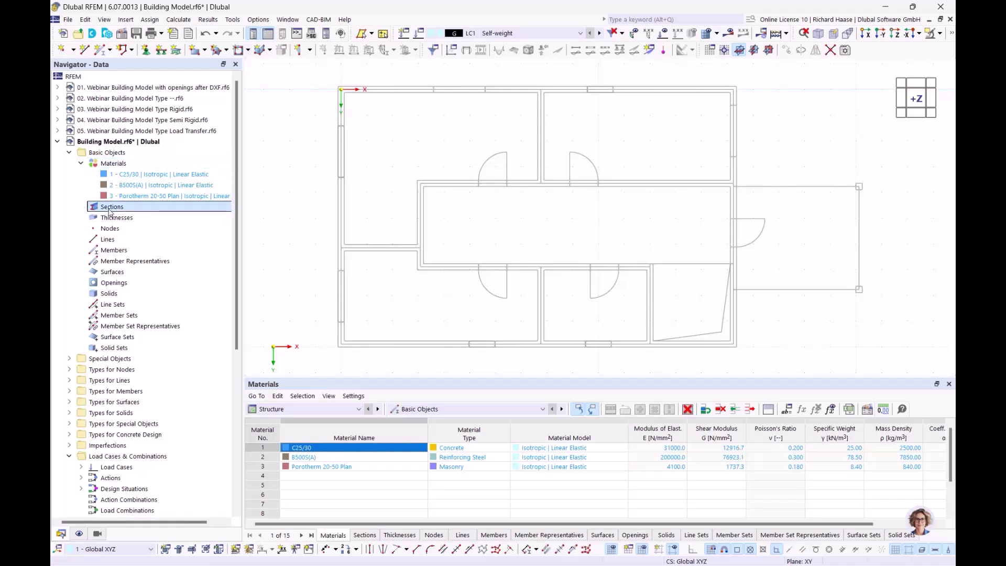
pyautogui.rightClick(111, 210)
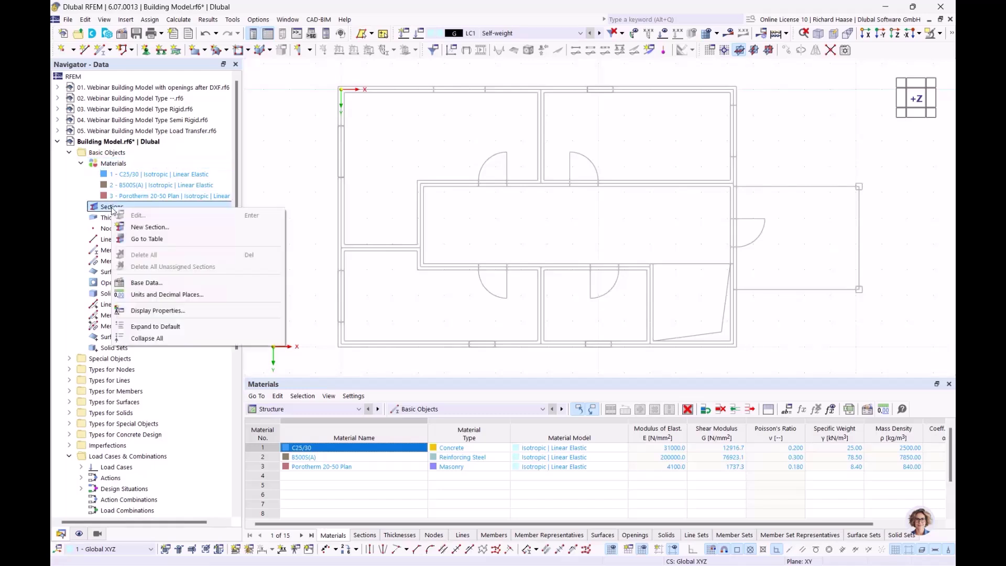
pyautogui.click(145, 228)
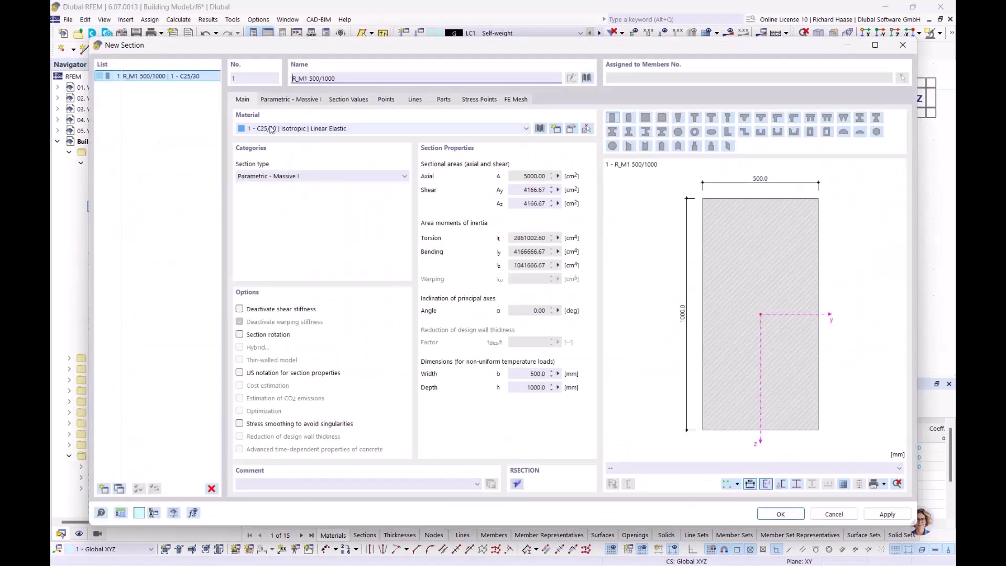
pyautogui.click(274, 99)
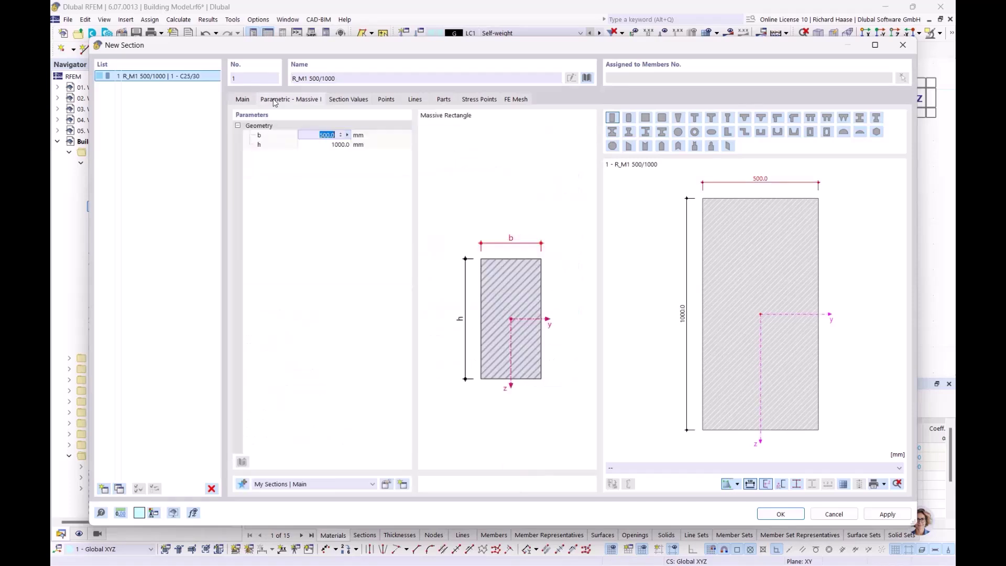
pyautogui.click(347, 136)
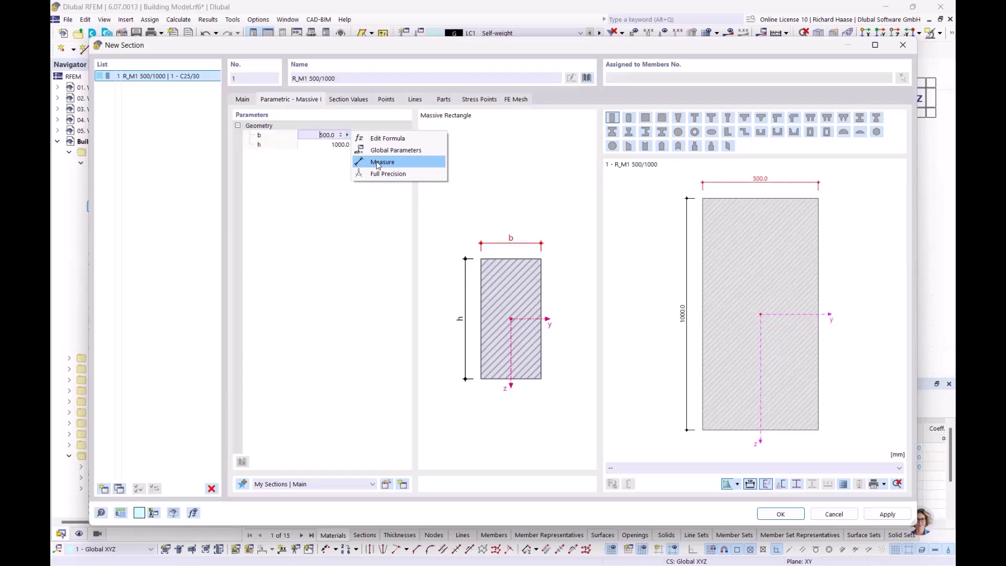
pyautogui.click(378, 165)
pyautogui.scroll(5, 635, 195)
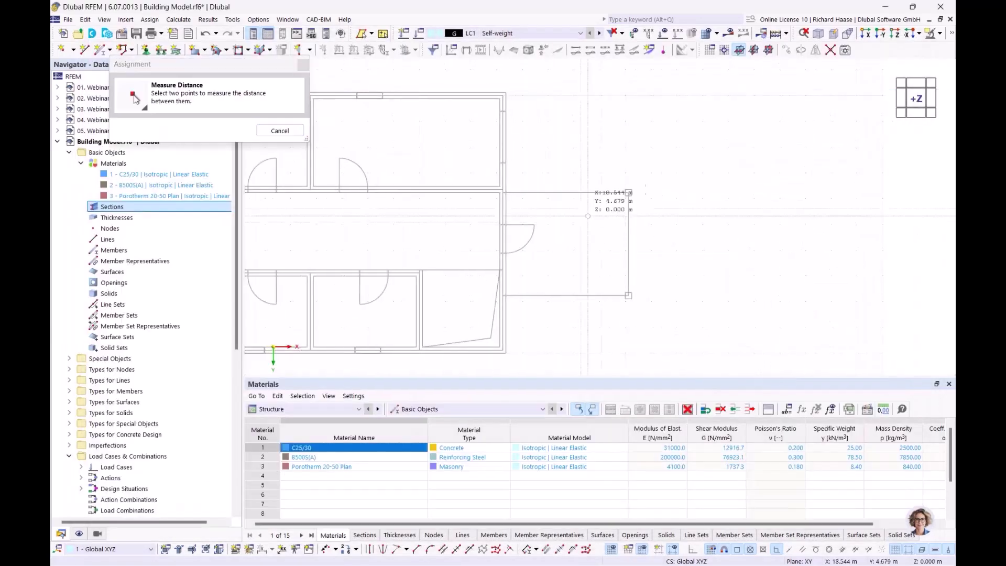
pyautogui.scroll(3, 635, 194)
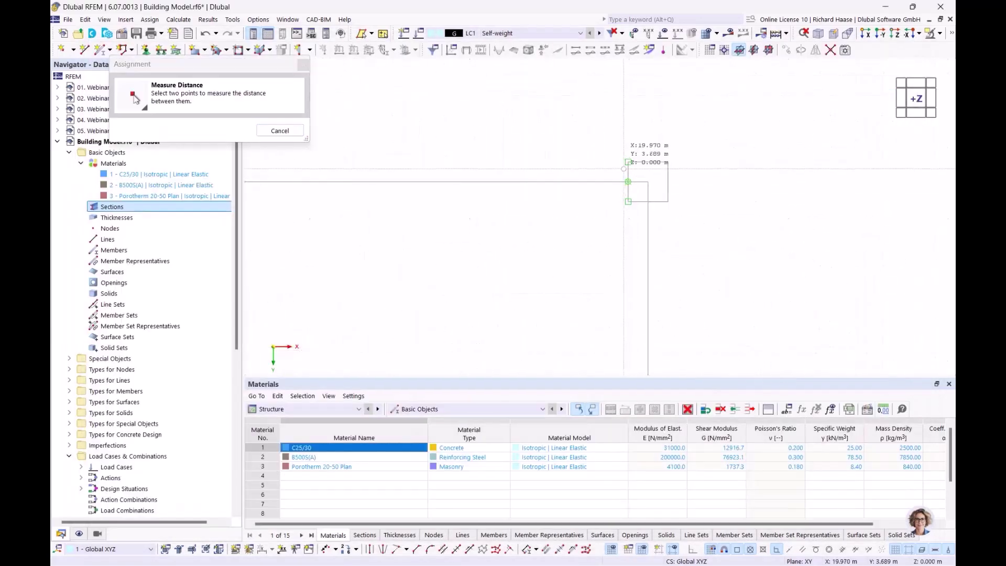
pyautogui.click(629, 162)
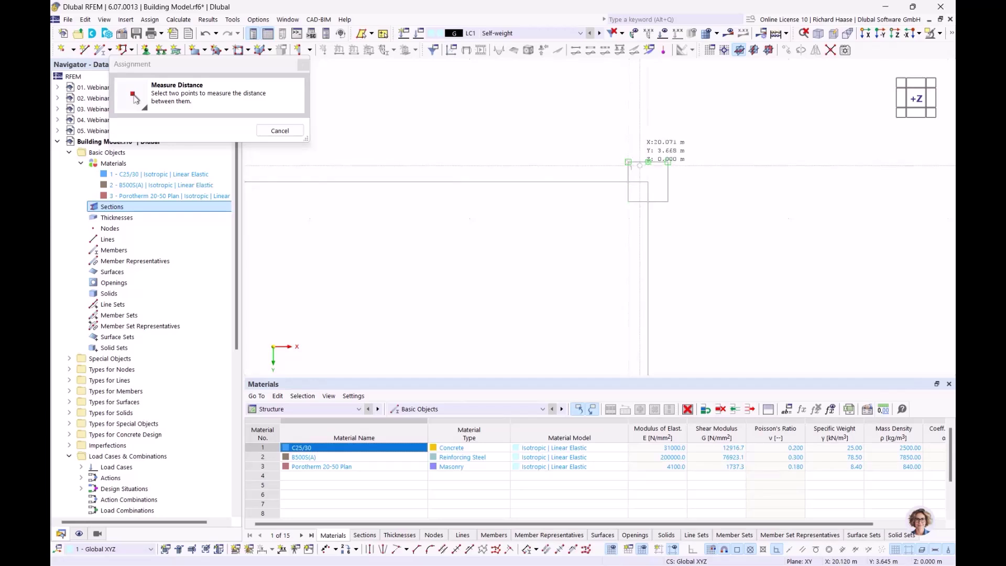
pyautogui.click(669, 162)
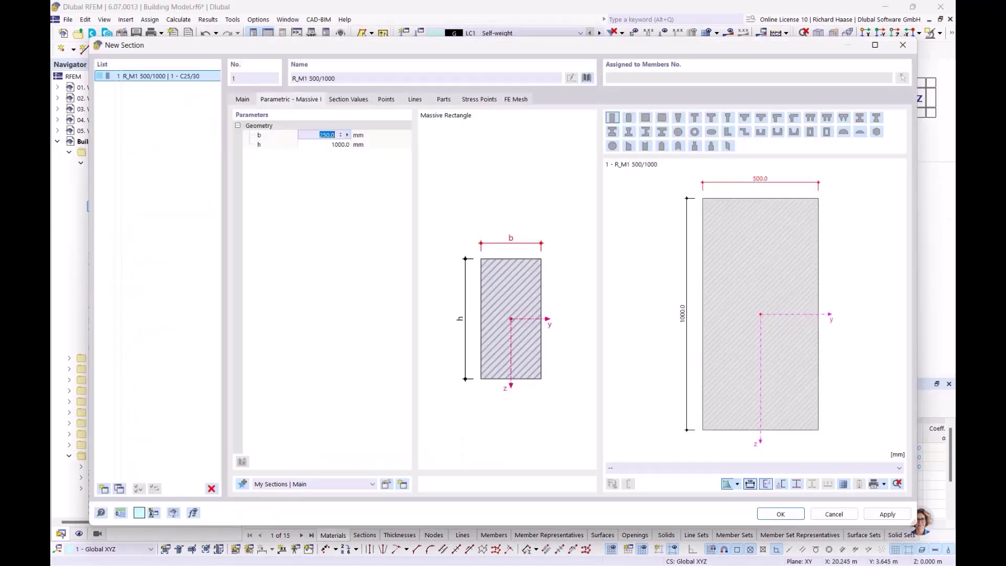
# - Measure the height h as 250 mm and confirm the R_M1 250/250 C25/30 section
pyautogui.click(336, 145)
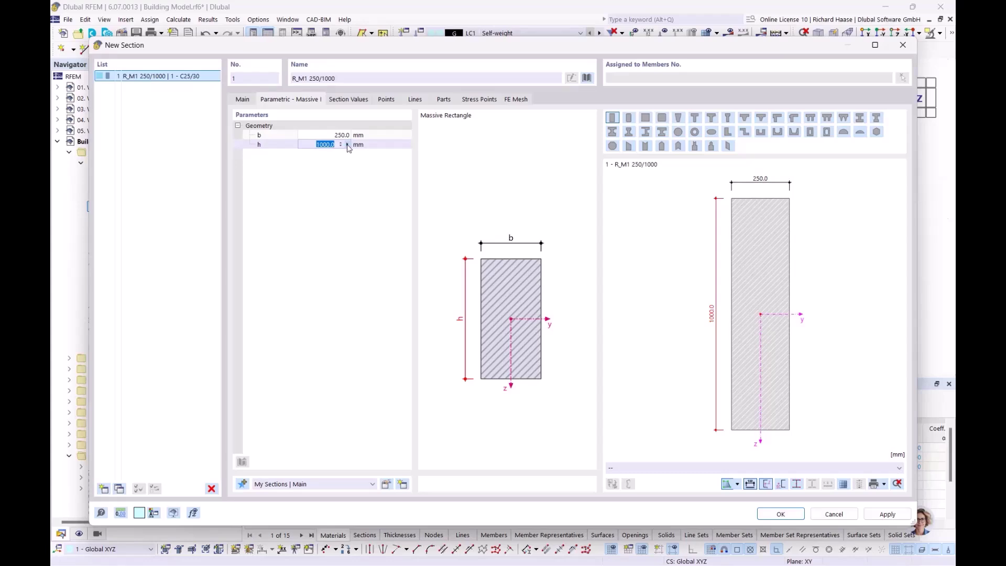
pyautogui.click(349, 145)
pyautogui.click(373, 171)
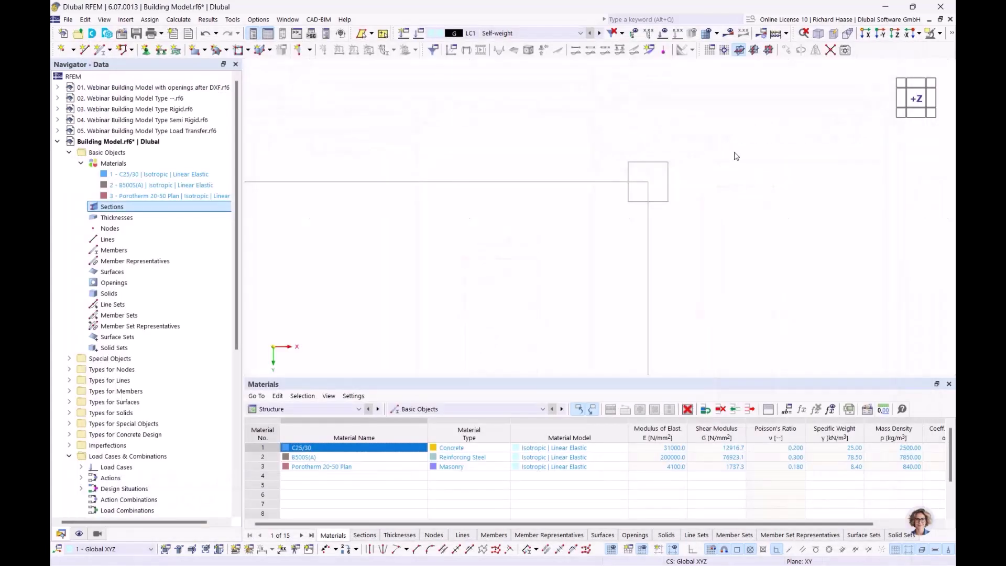
pyautogui.click(663, 160)
pyautogui.click(663, 218)
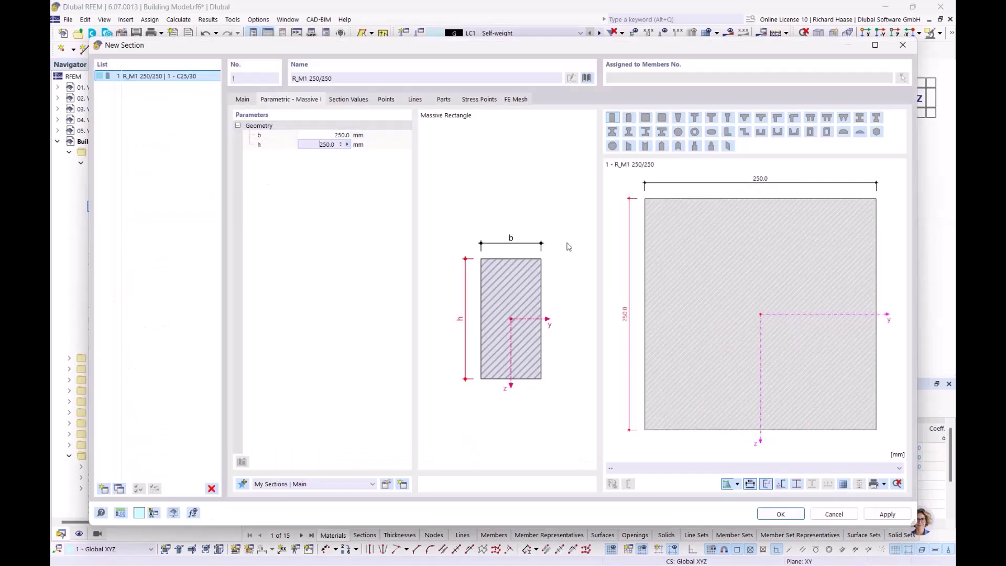
pyautogui.click(781, 514)
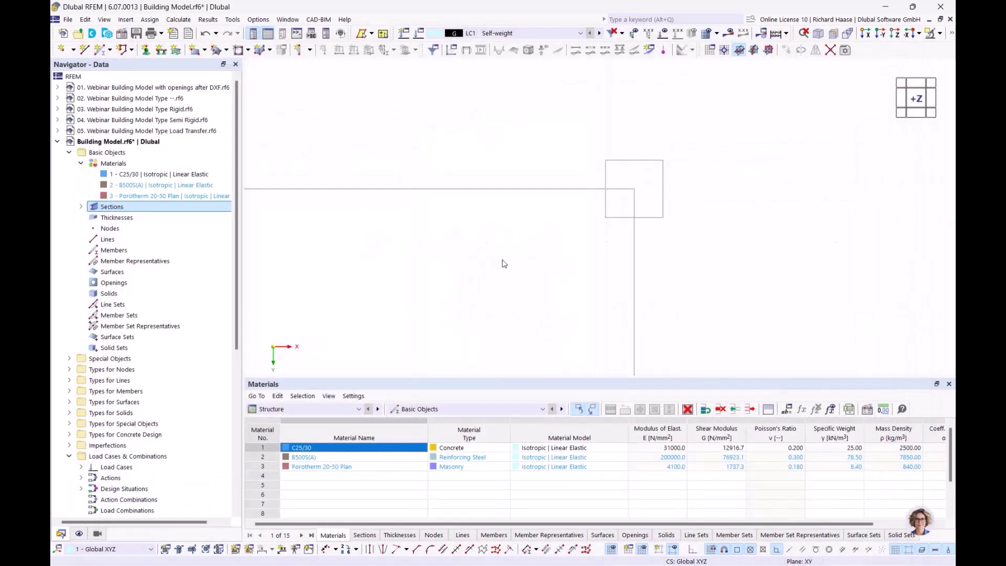
pyautogui.click(81, 207)
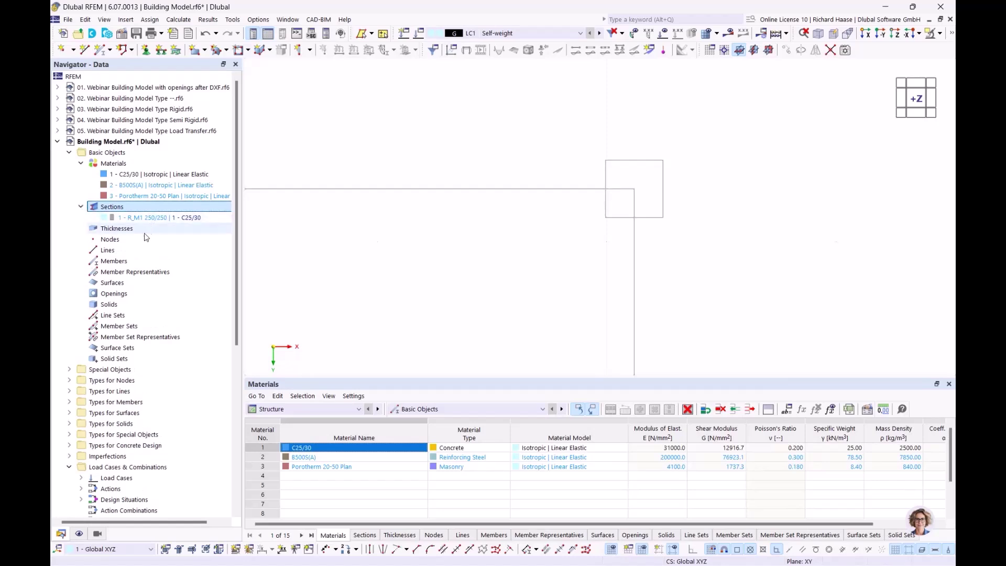
# - Create a Porotherm 20-50 Plan thickness, measuring 240 mm across a masonry wall
pyautogui.click(131, 231)
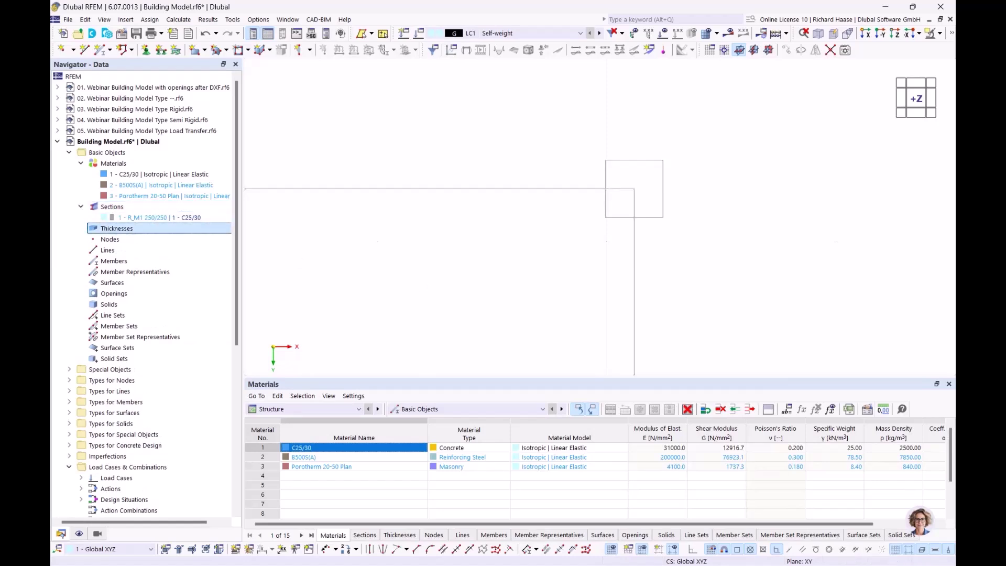
pyautogui.scroll(-2, 383, 256)
pyautogui.moveTo(360, 266); pyautogui.dragTo(604, 201, button='middle')
pyautogui.scroll(-4, 573, 216)
pyautogui.scroll(-4, 527, 234)
pyautogui.moveTo(528, 234); pyautogui.dragTo(612, 216, button='middle')
pyautogui.scroll(-2, 593, 223)
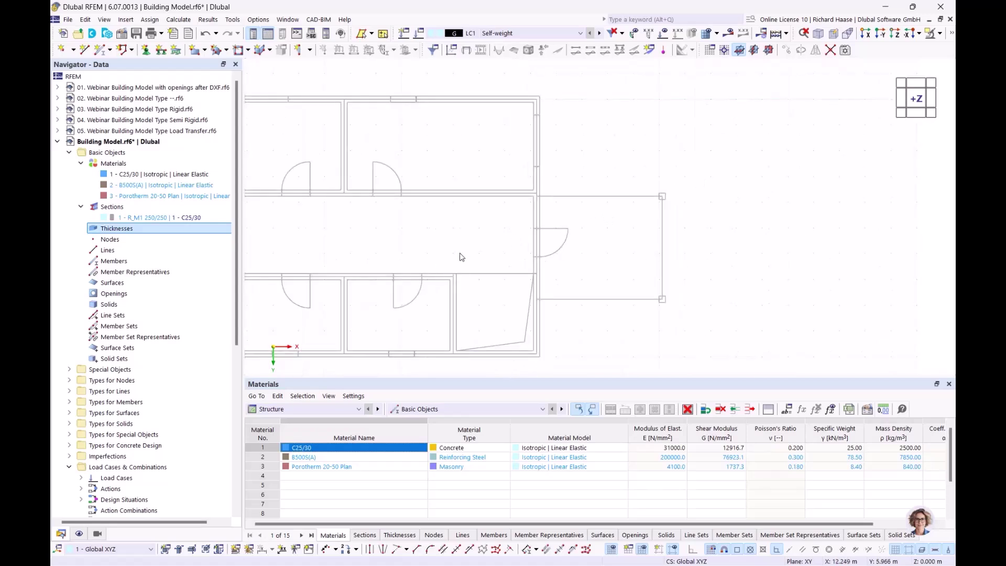
pyautogui.rightClick(131, 230)
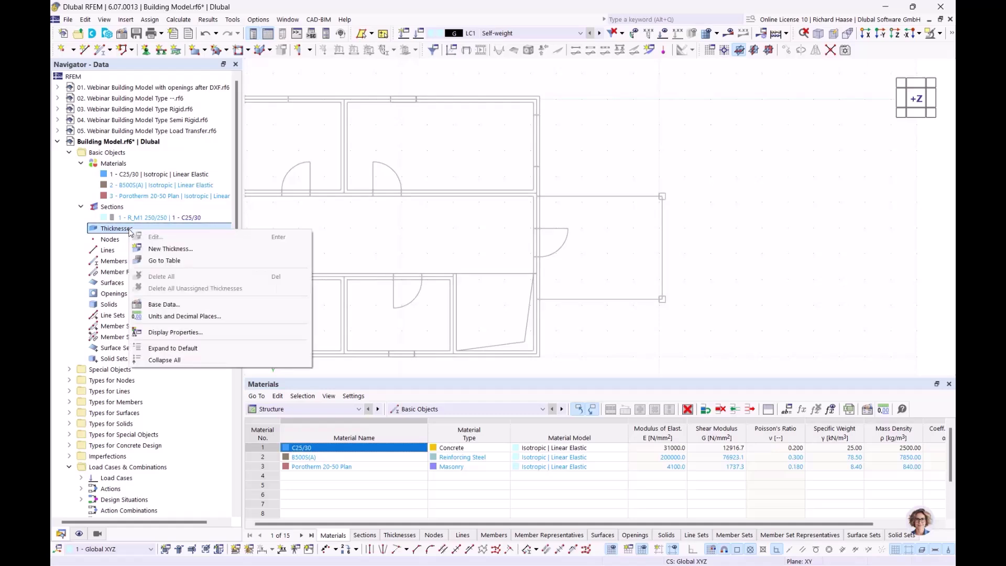
pyautogui.click(161, 248)
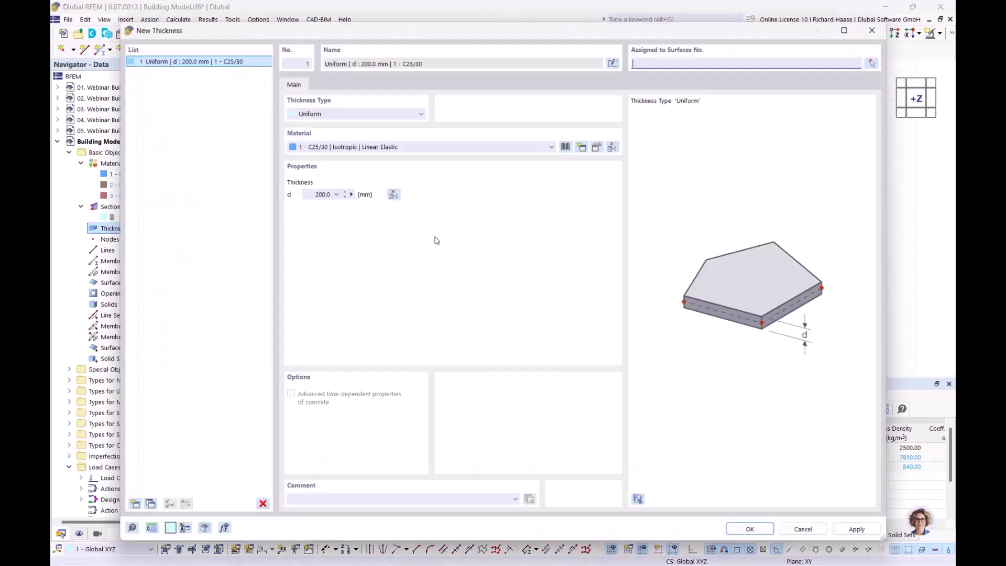
pyautogui.click(359, 147)
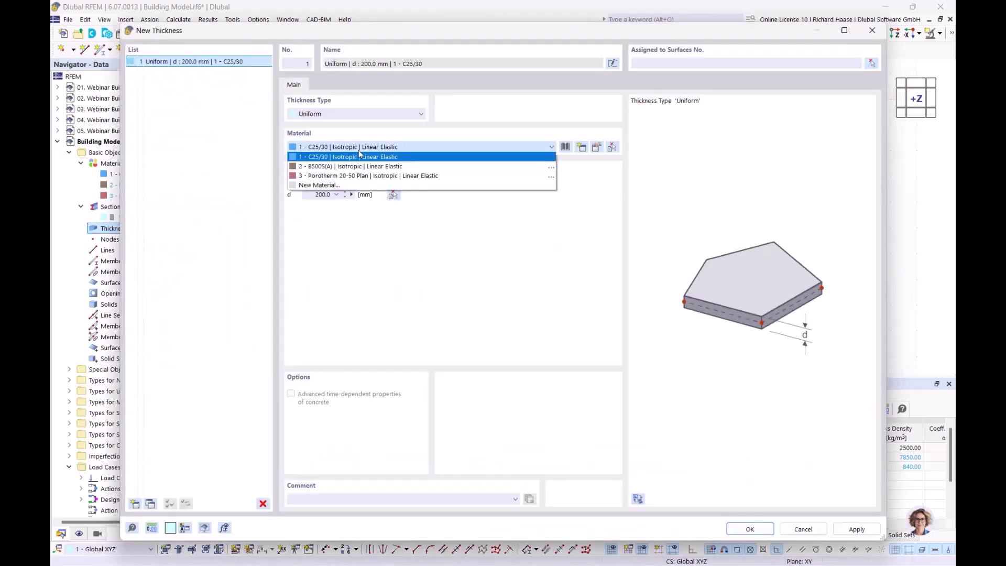
pyautogui.click(349, 179)
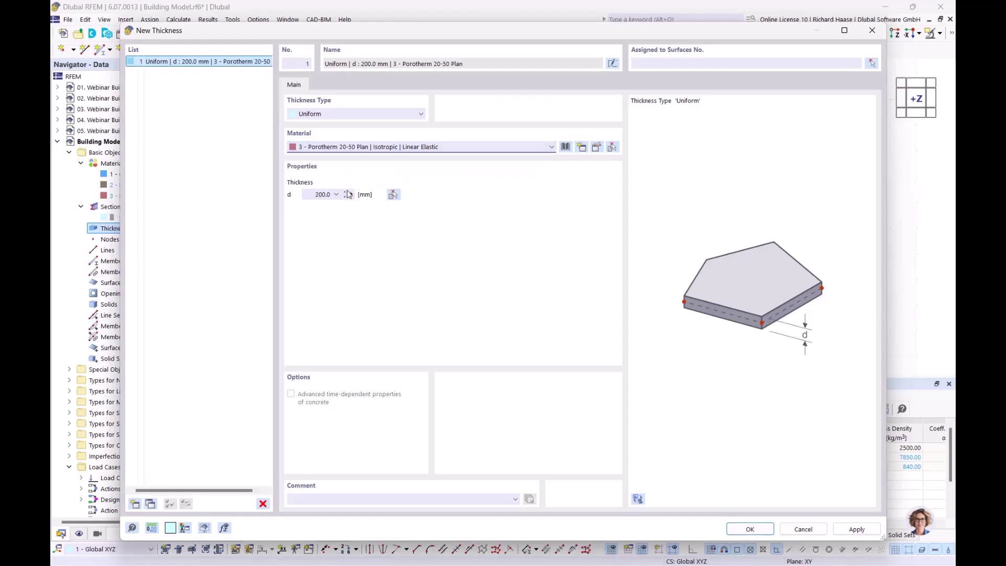
pyautogui.click(352, 195)
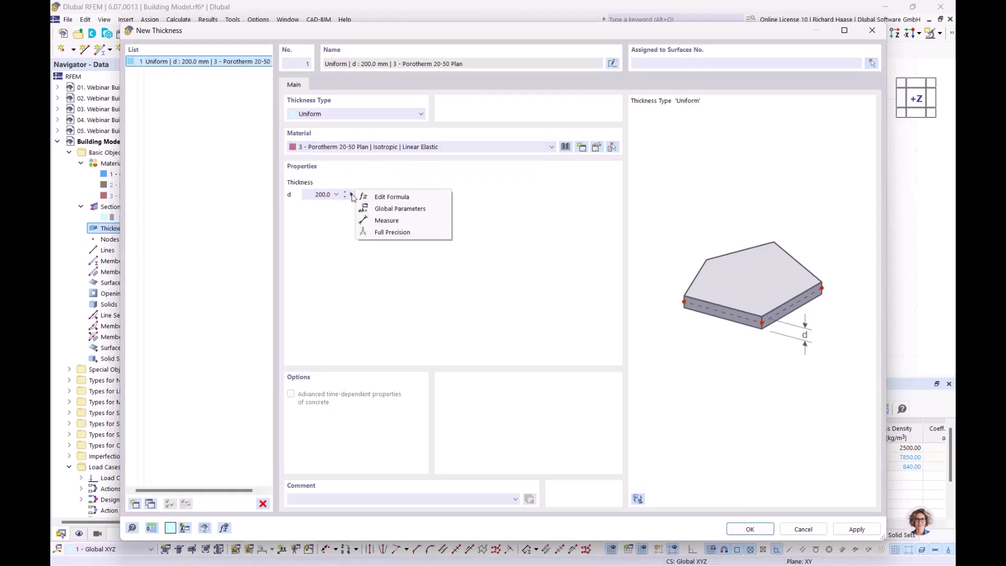
pyautogui.click(378, 222)
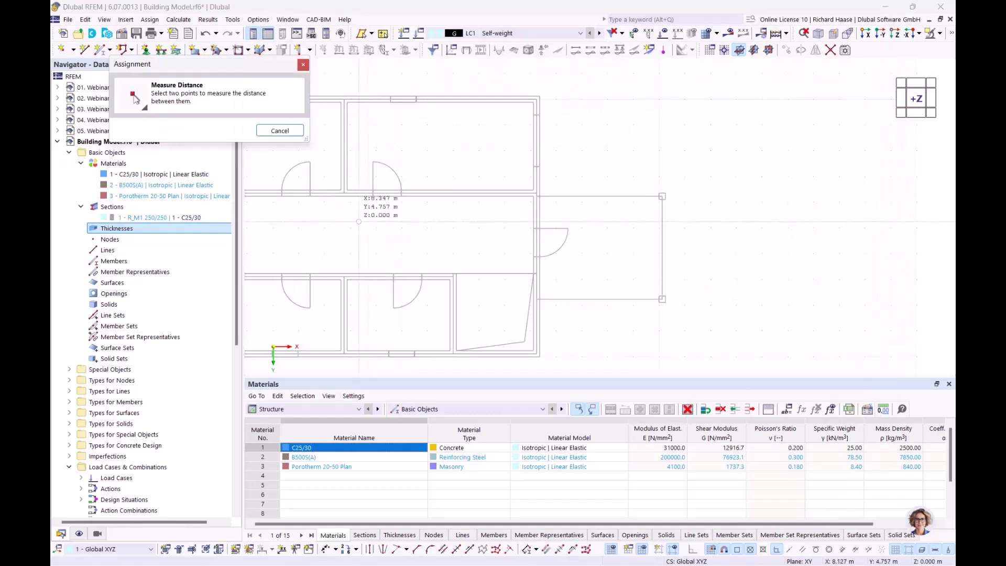
pyautogui.scroll(5, 364, 194)
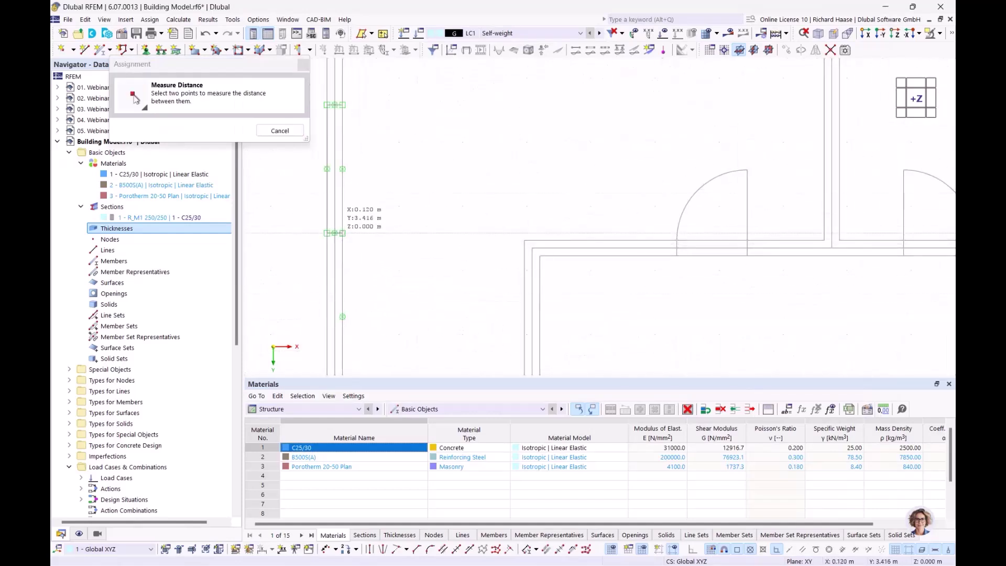
pyautogui.click(342, 233)
pyautogui.click(327, 233)
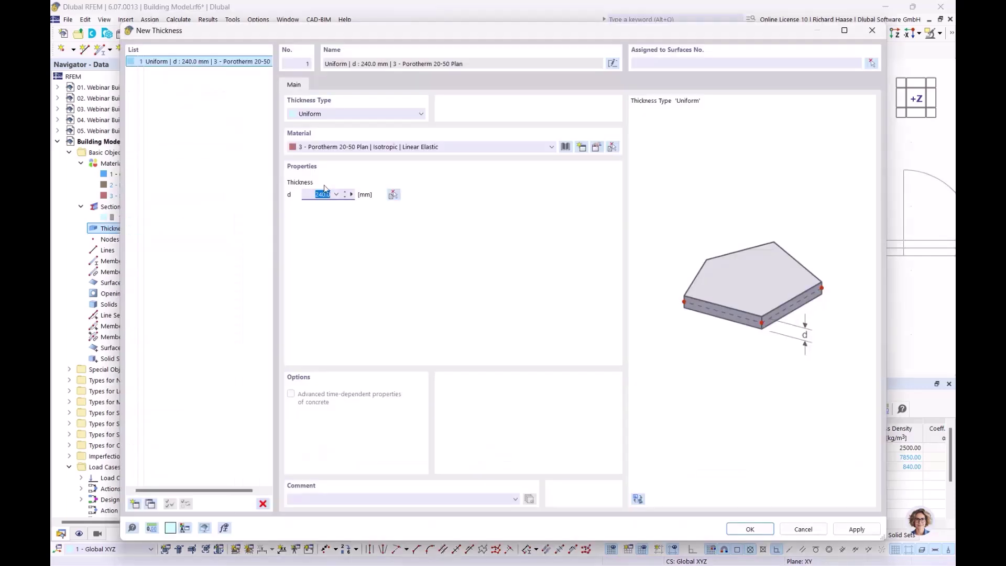
# - Add a second 240 mm thickness in C25/30 concrete, measured from the plan
pyautogui.click(135, 504)
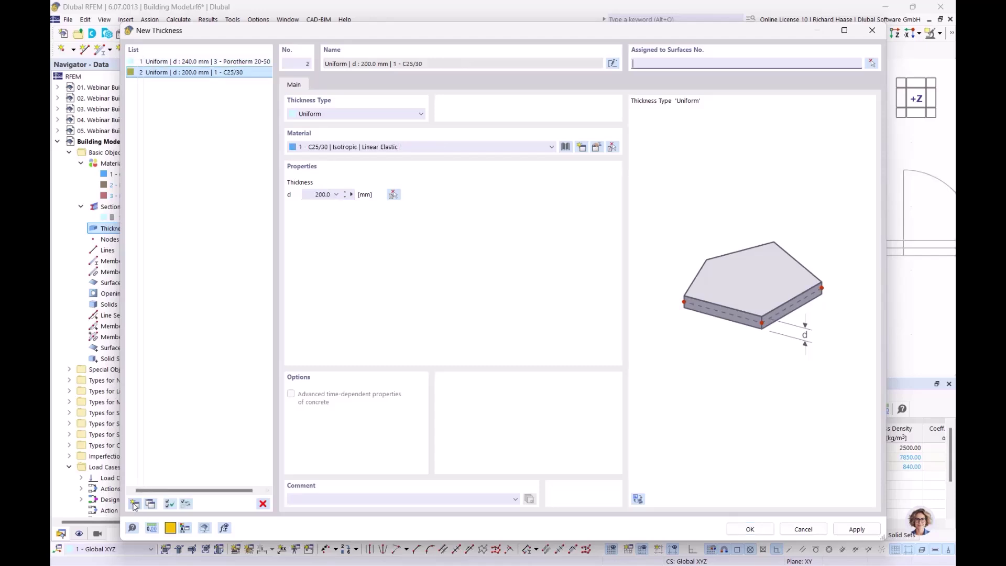
pyautogui.click(360, 148)
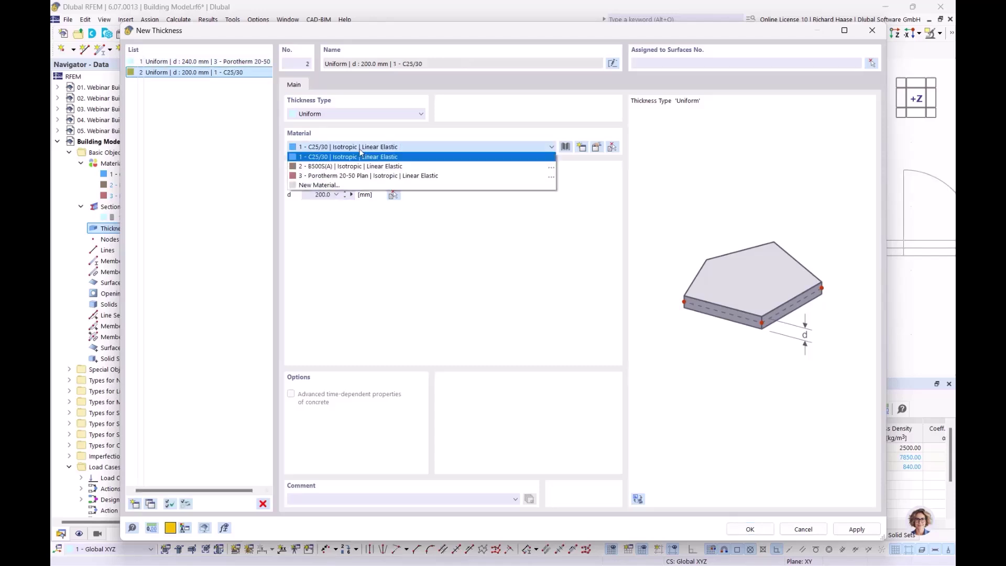
pyautogui.click(356, 157)
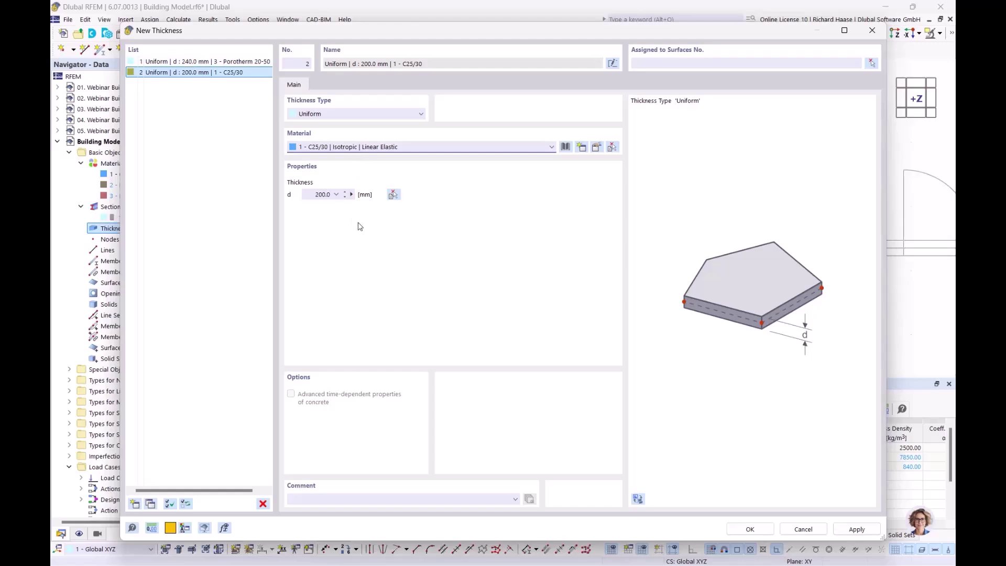
pyautogui.click(352, 194)
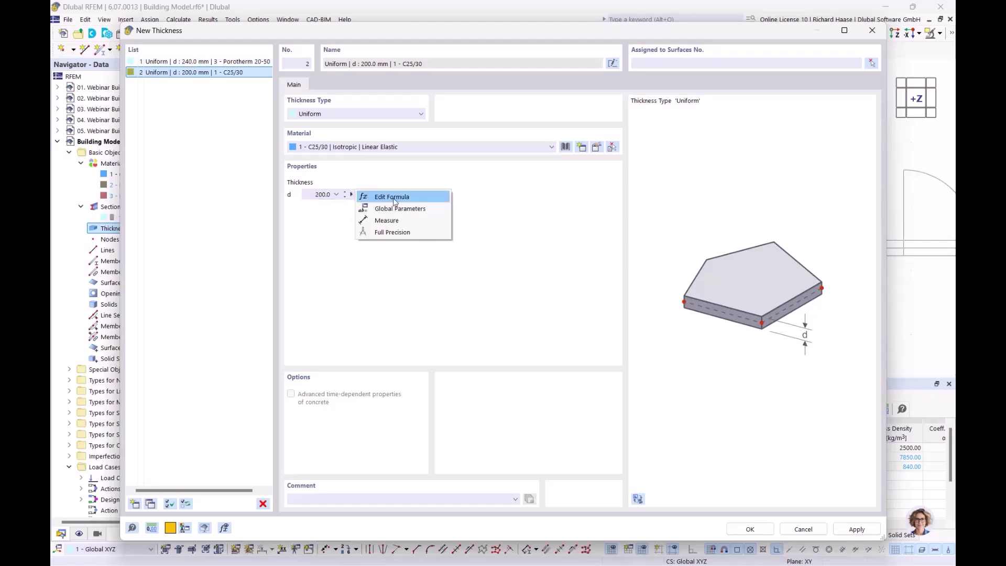
pyautogui.click(389, 221)
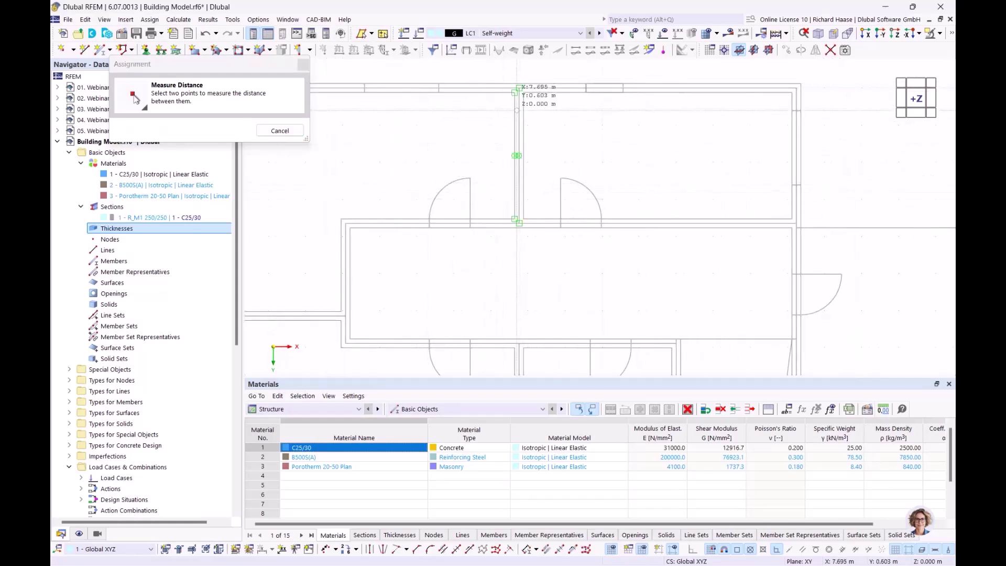
pyautogui.scroll(3, 520, 89)
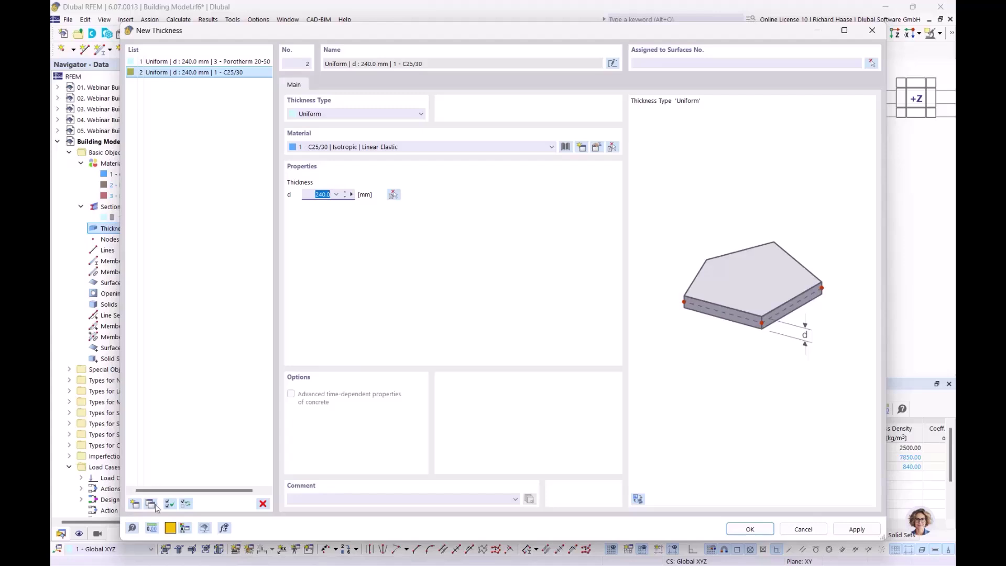
# - Add a third C25/30 thickness of 350 mm and confirm all three
pyautogui.click(134, 504)
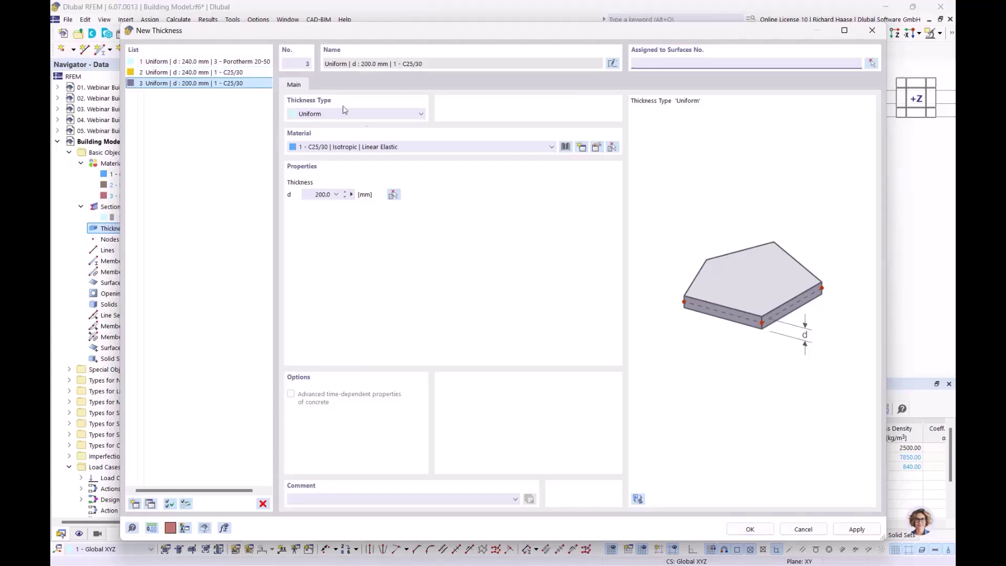
pyautogui.click(311, 195)
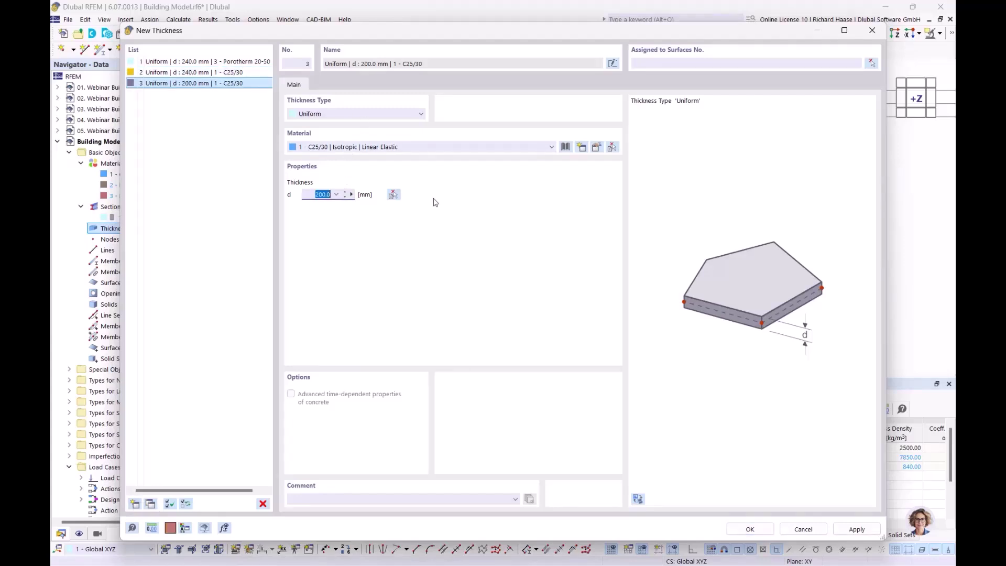
pyautogui.write('35')
pyautogui.click(750, 530)
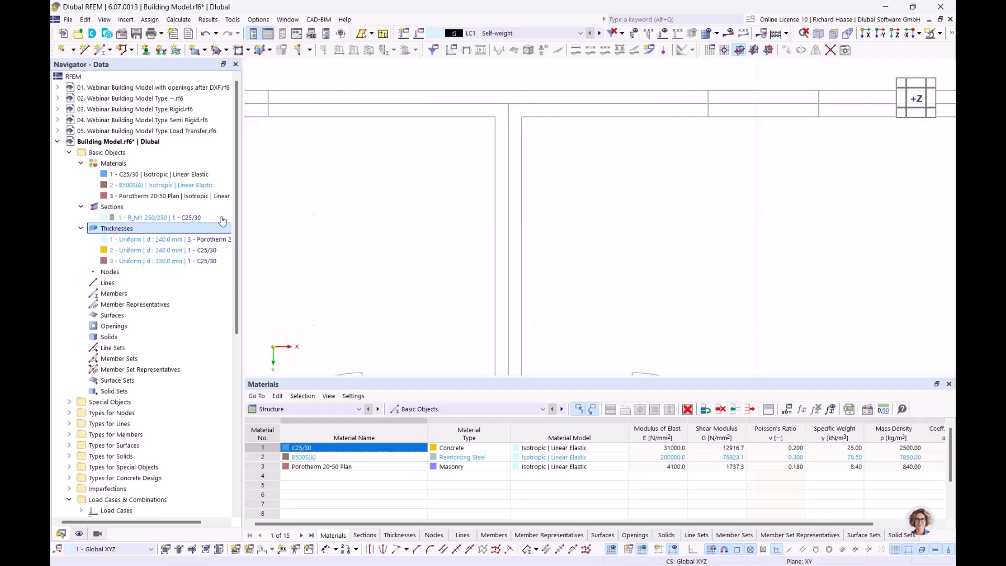
# - Open the Building Stories settings from the navigator's Building Model branch
pyautogui.click(311, 50)
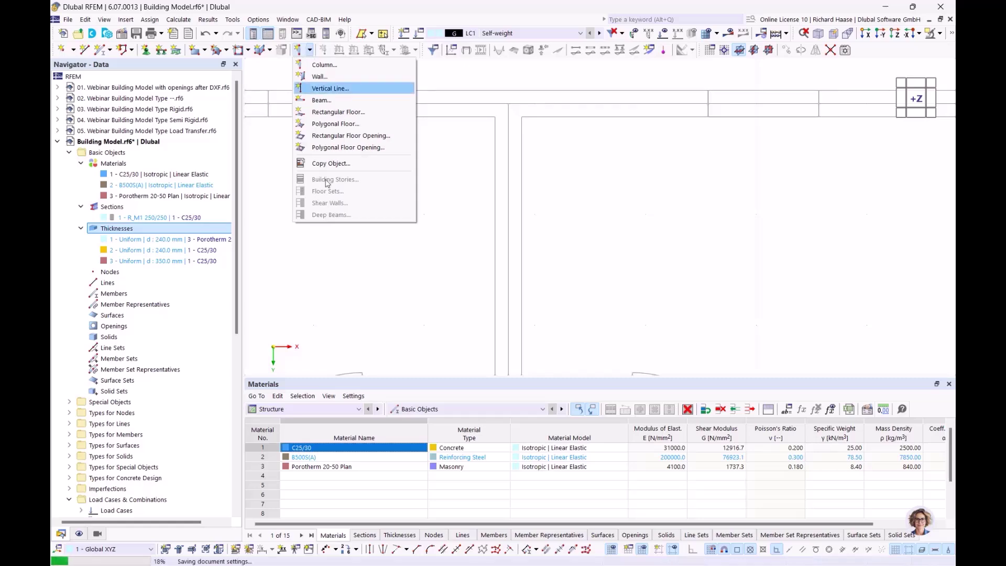
pyautogui.click(270, 7)
pyautogui.scroll(-10, 188, 262)
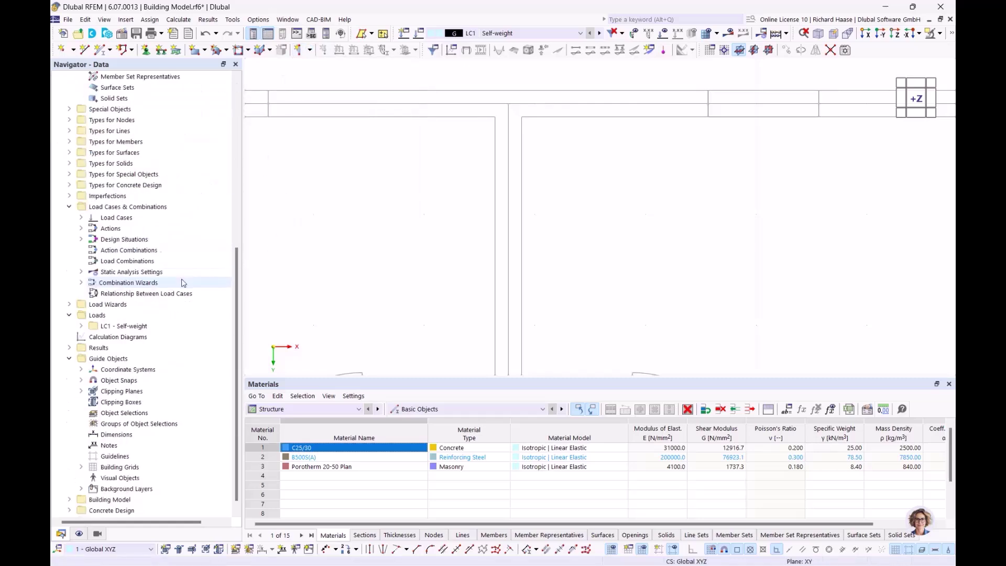
pyautogui.click(69, 489)
pyautogui.scroll(-2, 115, 467)
pyautogui.doubleClick(119, 457)
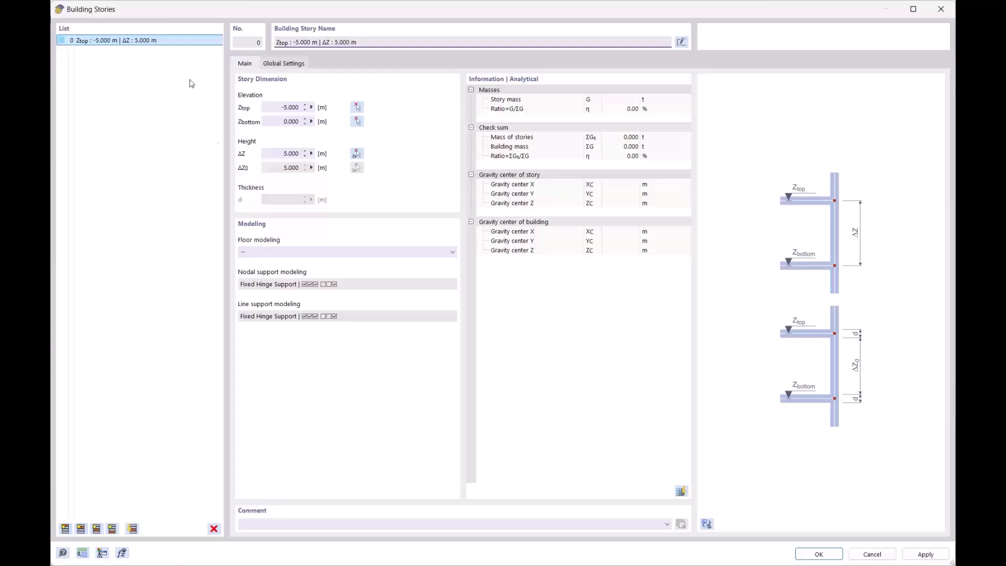
# - Clear out all existing stories from the Building Stories list
pyautogui.click(65, 529)
pyautogui.click(65, 529)
pyautogui.click(65, 528)
pyautogui.click(65, 528)
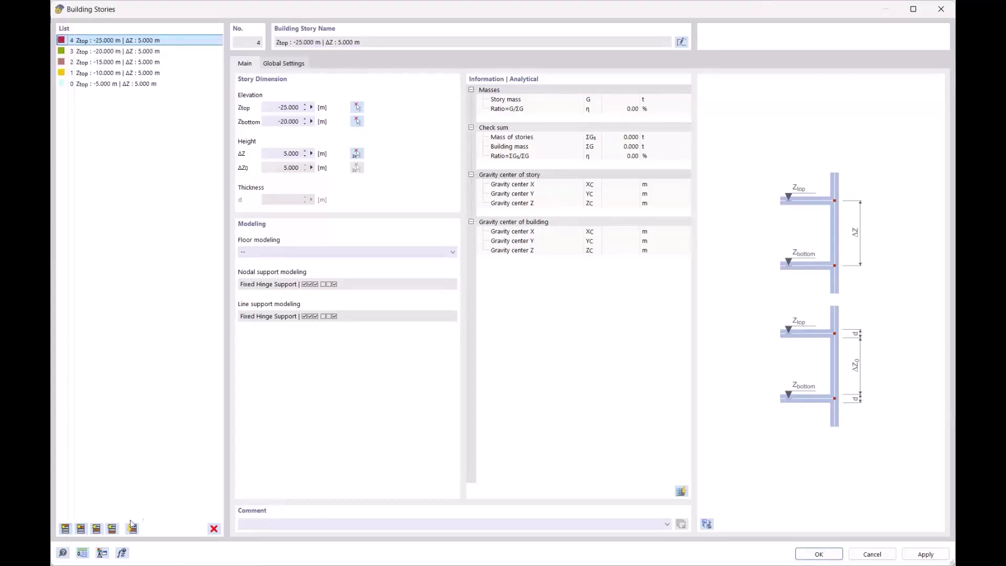
pyautogui.click(137, 84)
pyautogui.keyDown('shift'); pyautogui.click(121, 41); pyautogui.keyUp('shift')
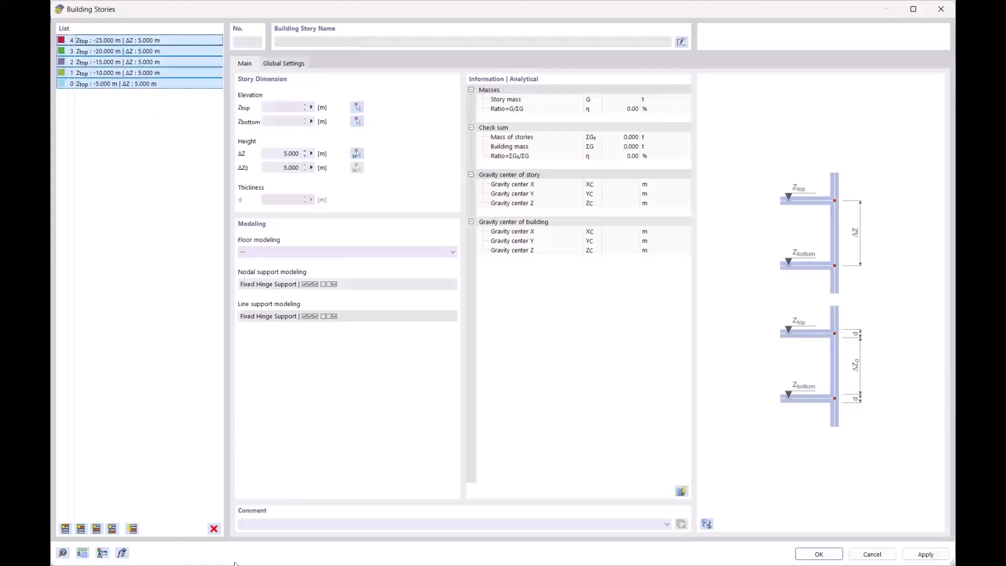
pyautogui.click(214, 528)
pyautogui.click(513, 322)
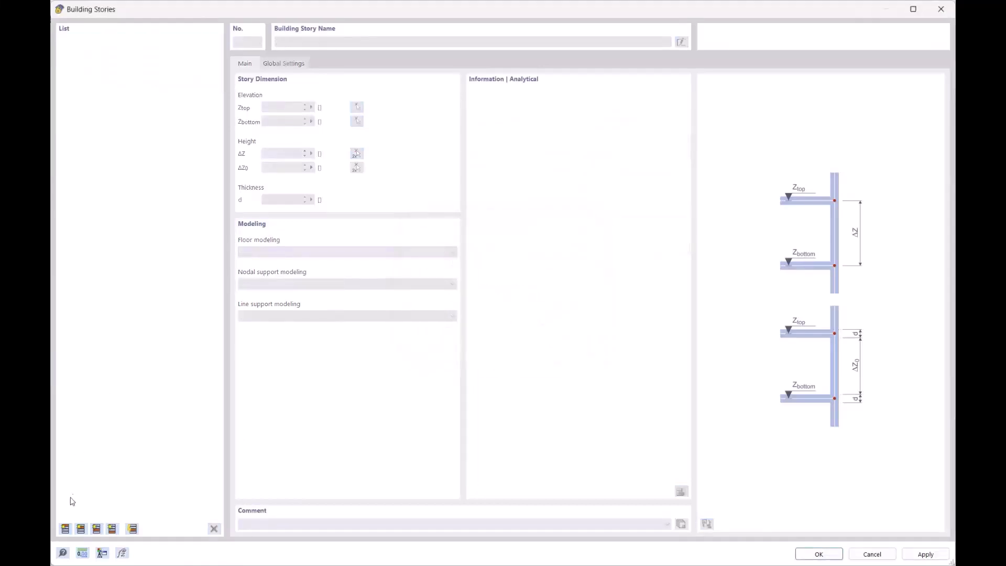
# - Add a 3 m ground story and stack further 3 m stories up to -15.000 m
pyautogui.click(65, 529)
pyautogui.doubleClick(278, 153)
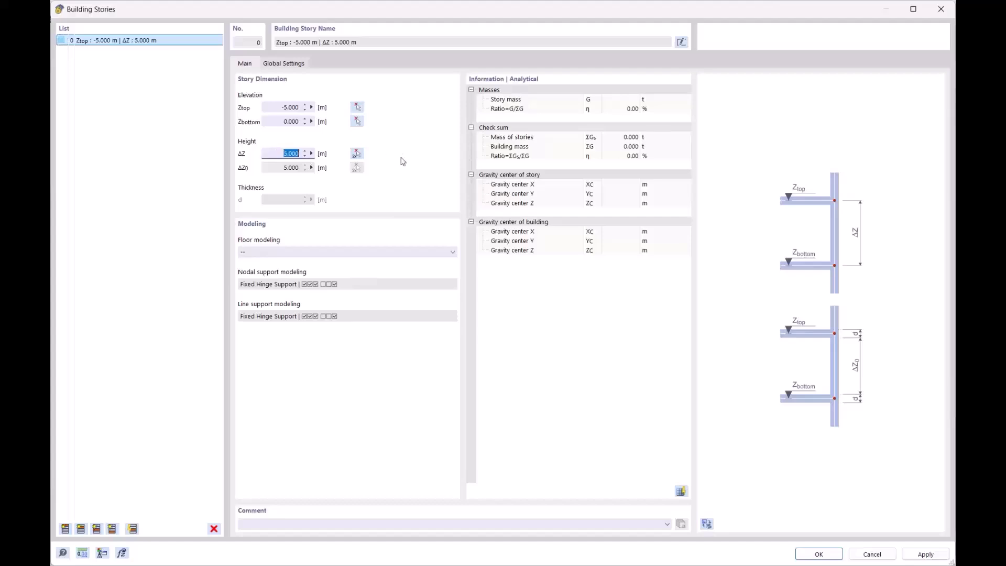
pyautogui.write('3')
pyautogui.click(269, 104)
pyautogui.click(64, 529)
pyautogui.click(64, 529)
pyautogui.click(65, 530)
pyautogui.click(65, 529)
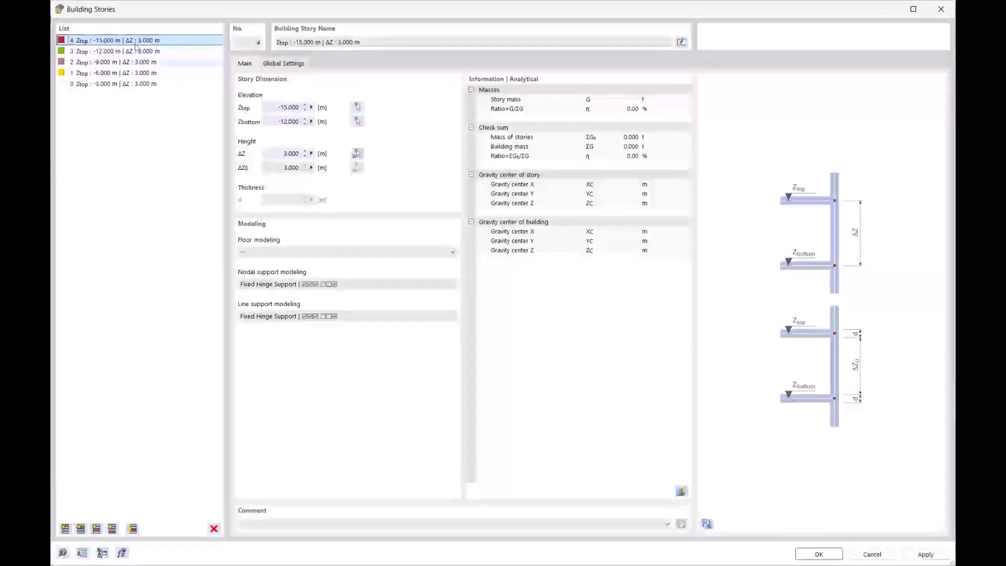
# - Preview the five 3 m stories on the model in 3D, then confirm with OK
pyautogui.click(707, 524)
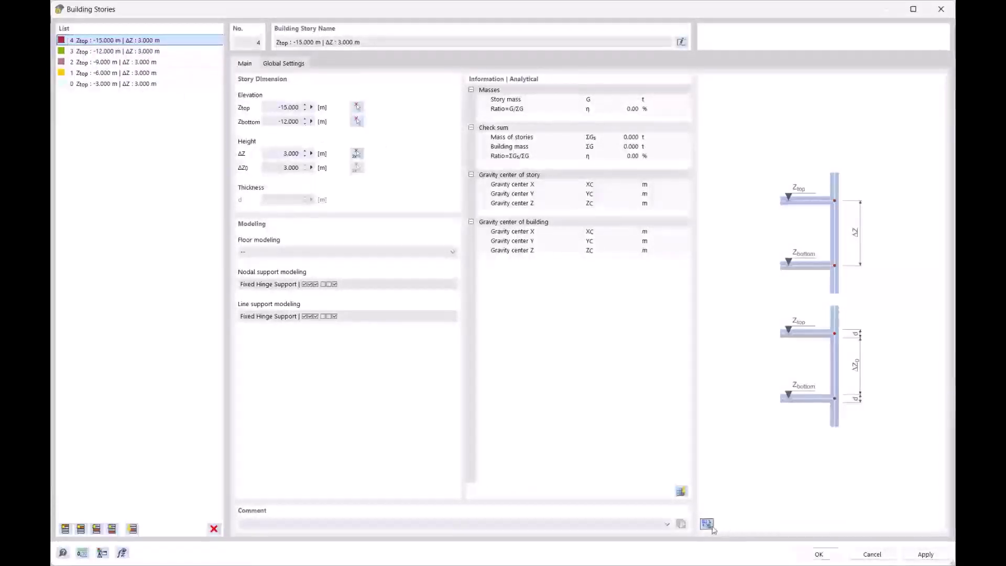
pyautogui.keyDown('ctrl'); pyautogui.moveTo(819, 326); pyautogui.dragTo(767, 216, button='middle'); pyautogui.keyUp('ctrl')
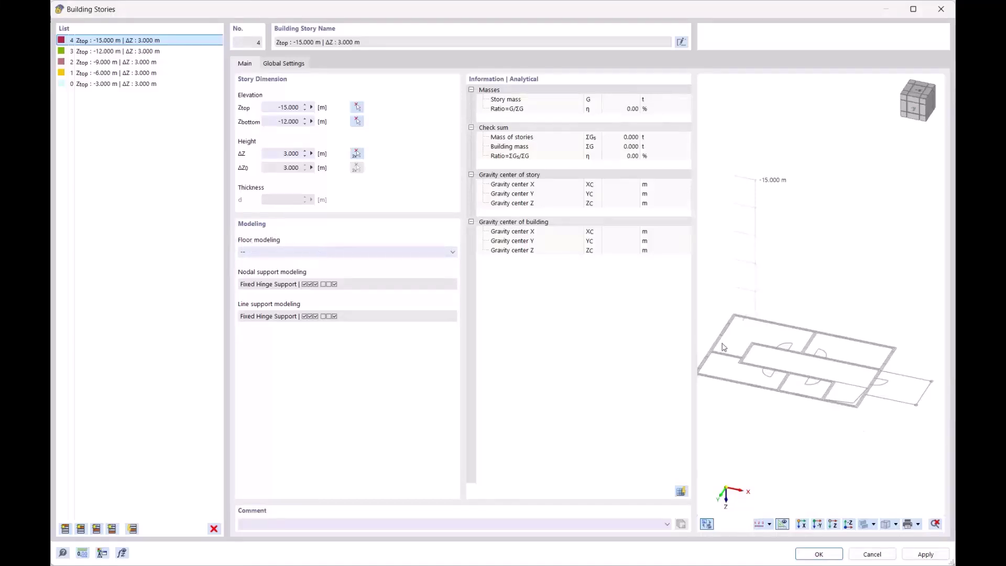
pyautogui.click(819, 554)
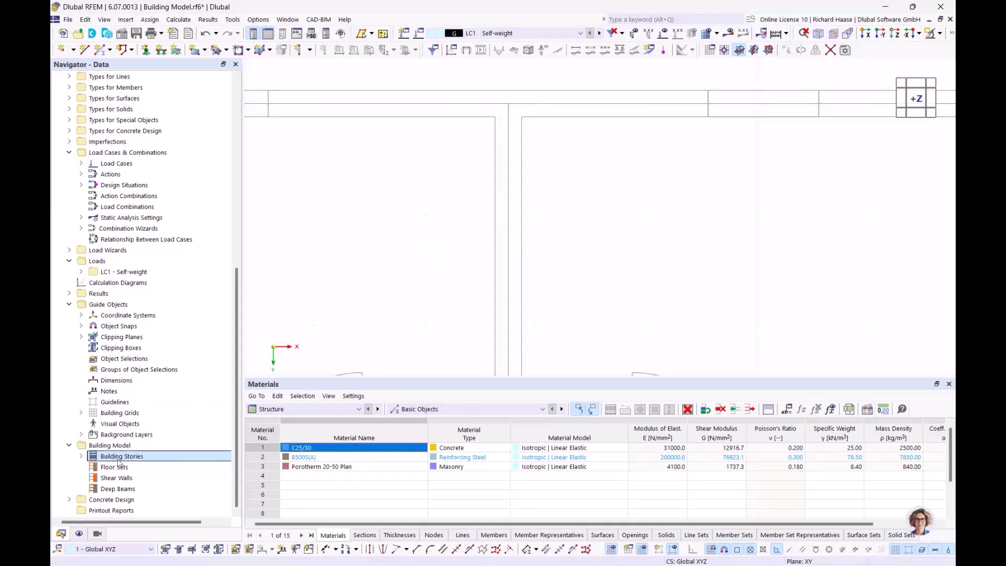
# - Start a new wall, accepting the default 240 mm Porotherm masonry wall settings
pyautogui.scroll(-3, 505, 134)
pyautogui.scroll(-2, 532, 140)
pyautogui.moveTo(530, 167)
pyautogui.mouseDown(button='middle')
pyautogui.moveTo(560, 144)
pyautogui.moveTo(549, 168)
pyautogui.moveTo(542, 162)
pyautogui.mouseUp(button='middle')
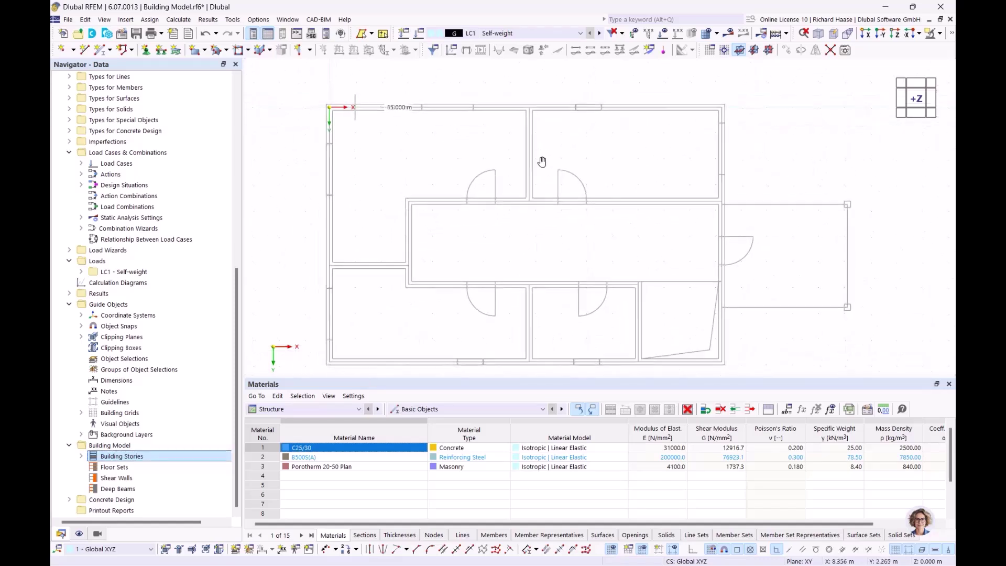
pyautogui.click(309, 50)
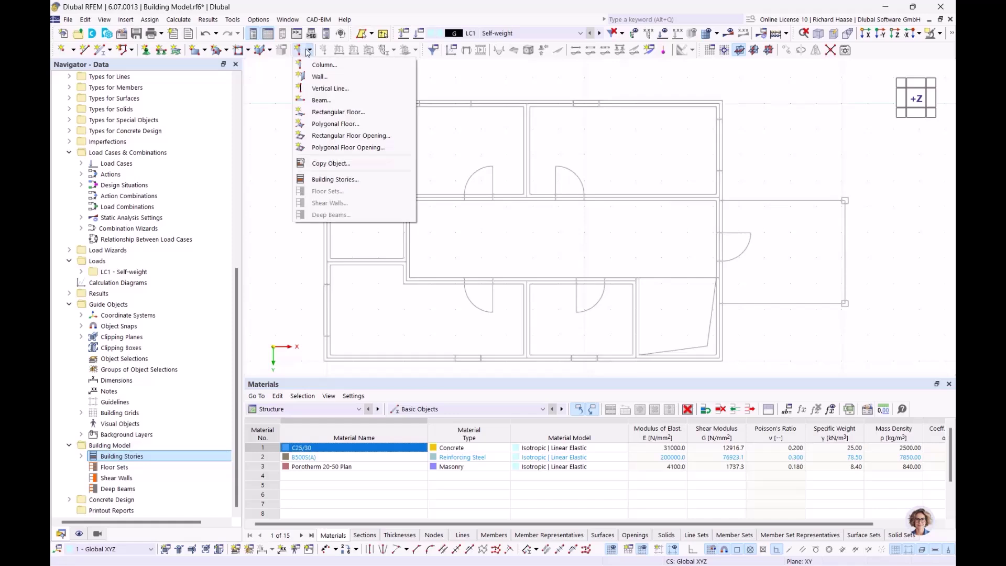
pyautogui.click(320, 77)
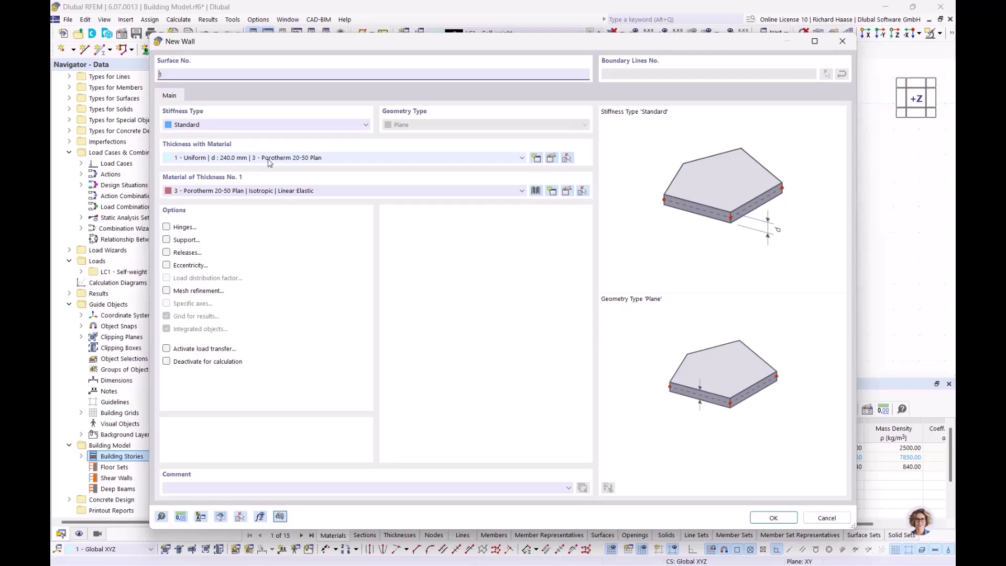
pyautogui.click(774, 518)
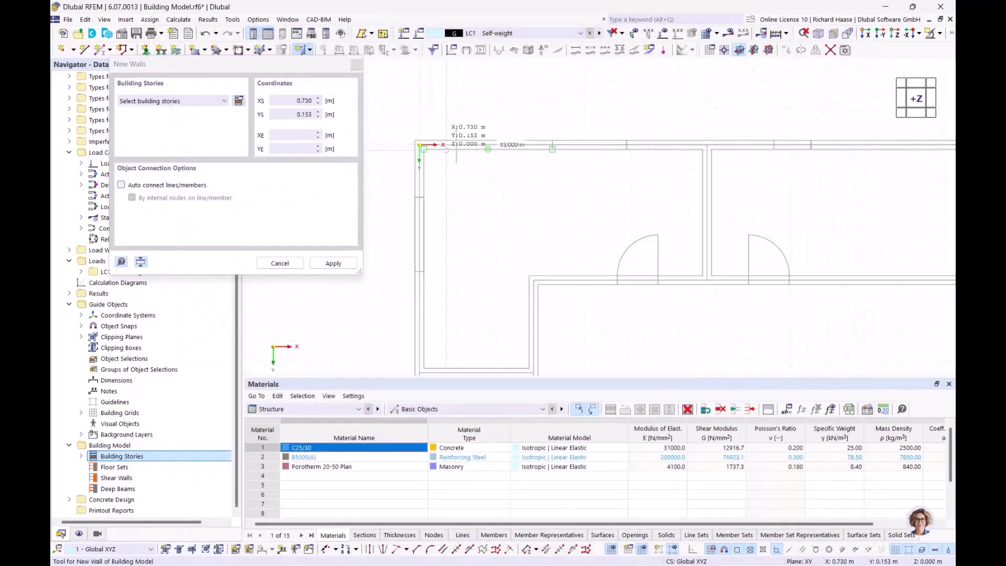
# - Start the wall at the plan's lower-right corner, dismiss the missing-stories error, and list the building stories
pyautogui.scroll(-2, 465, 357)
pyautogui.moveTo(465, 359); pyautogui.dragTo(479, 163, button='middle')
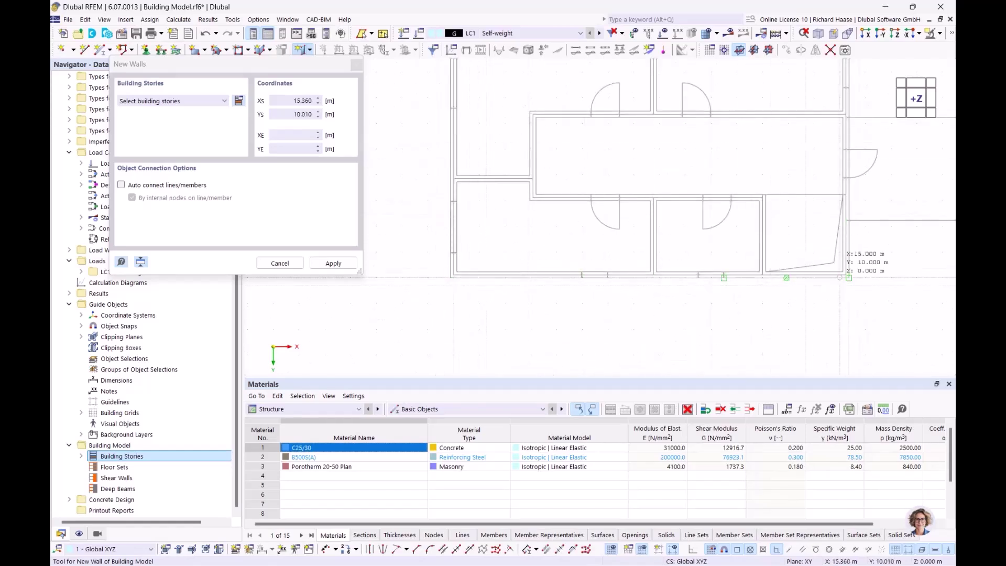
pyautogui.scroll(2, 848, 276)
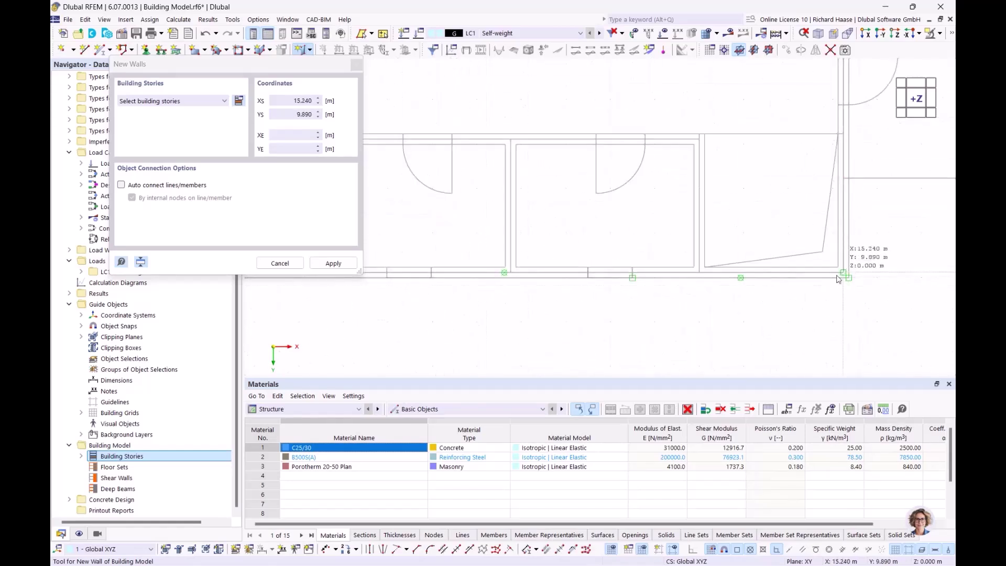
pyautogui.click(845, 273)
pyautogui.click(606, 338)
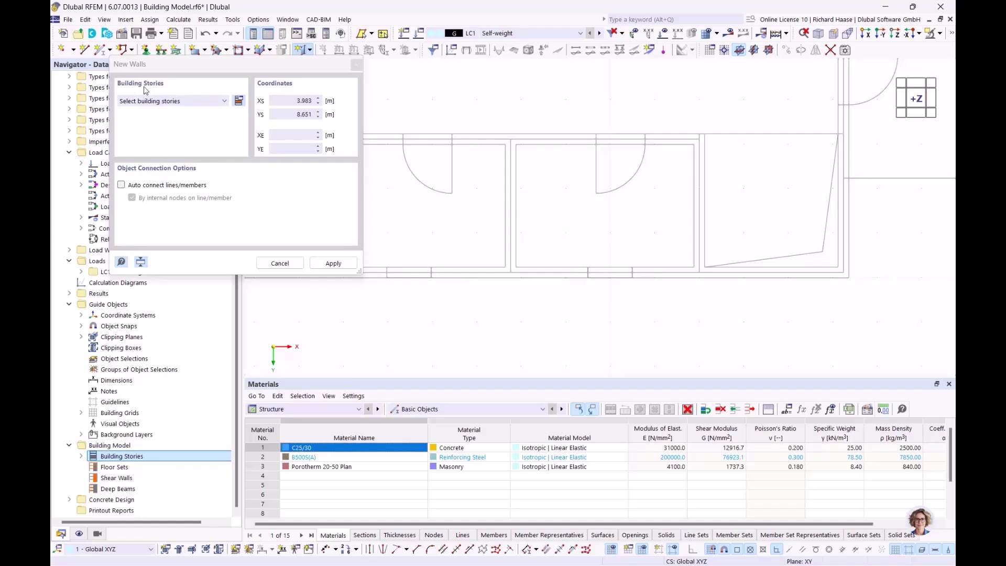
pyautogui.click(184, 101)
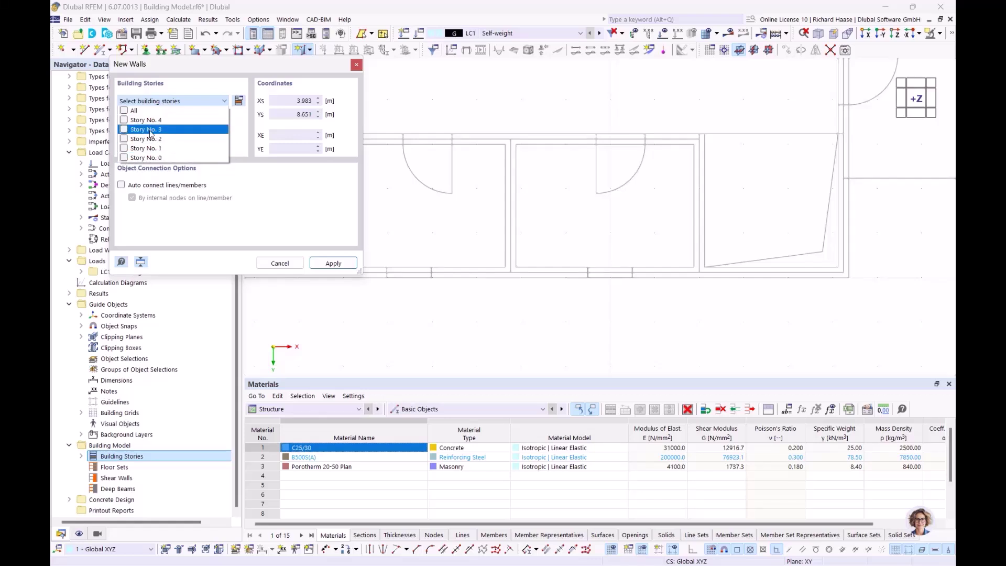
# - Apply the walls to all stories 0–4 and draw the bottom wall from the lower-right to the lower-left corner
pyautogui.click(124, 111)
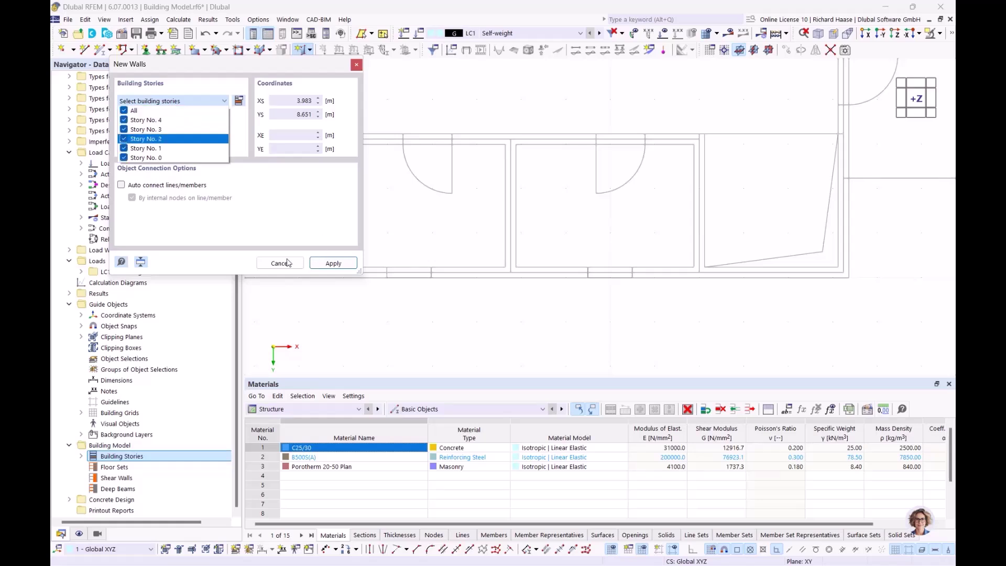
pyautogui.click(335, 264)
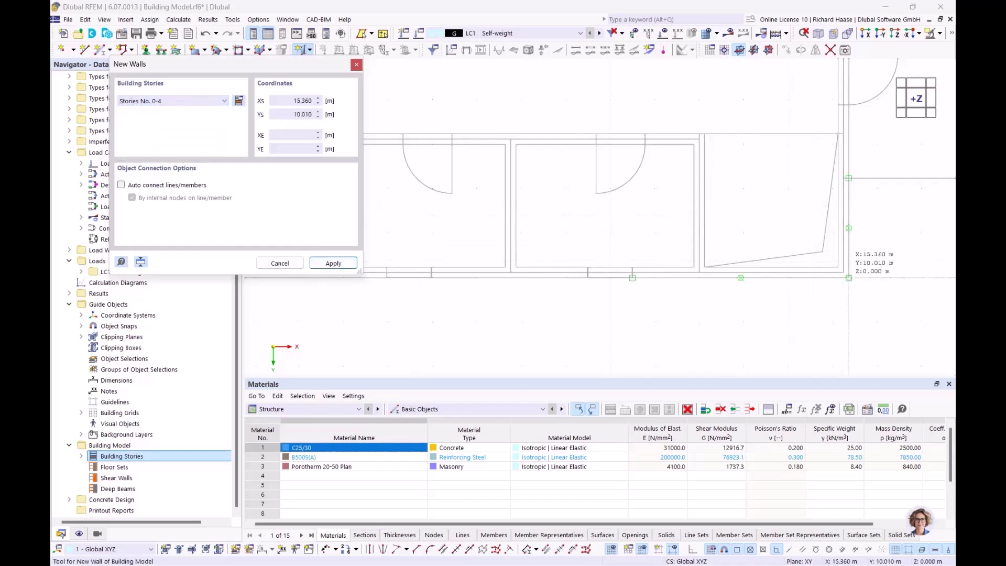
pyautogui.click(843, 272)
pyautogui.scroll(-2, 541, 220)
pyautogui.moveTo(424, 226); pyautogui.dragTo(616, 238, button='middle')
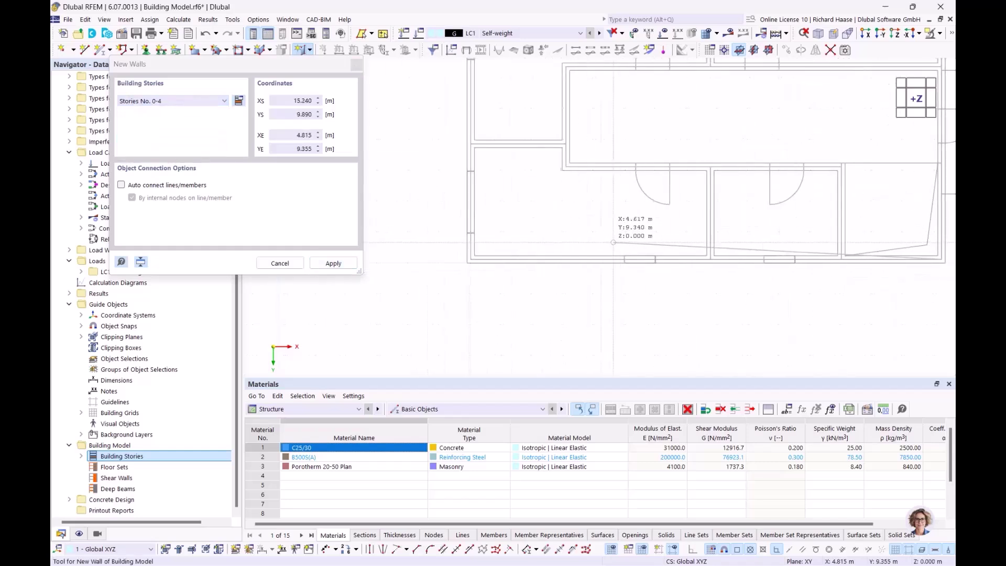
pyautogui.scroll(2, 461, 251)
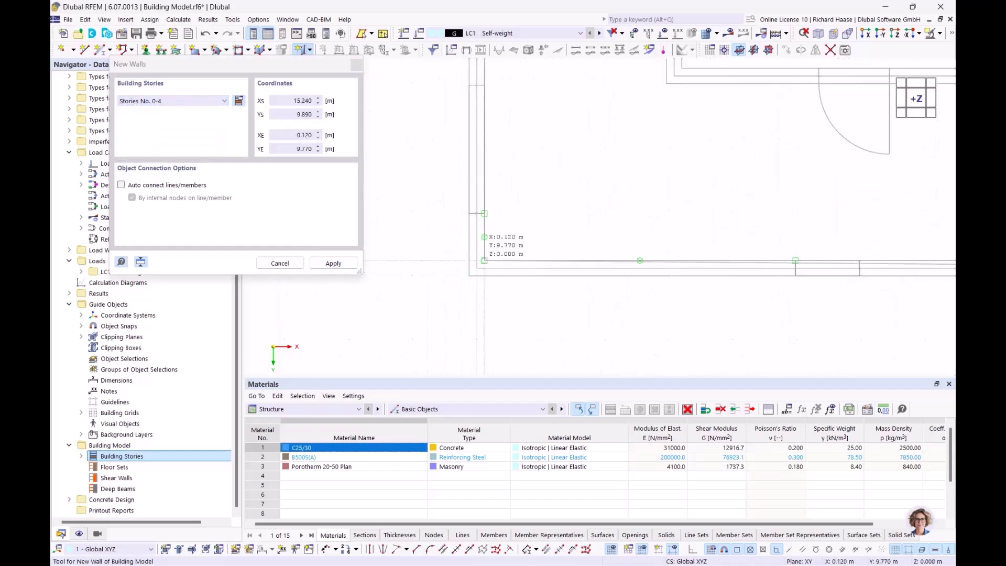
pyautogui.click(476, 268)
pyautogui.scroll(-3, 496, 181)
pyautogui.moveTo(517, 112); pyautogui.dragTo(473, 263, button='middle')
pyautogui.scroll(2, 443, 153)
# - Continue the walls through the upper-left and upper-right corners and close the perimeter at the lower-right corner
pyautogui.scroll(2, 443, 142)
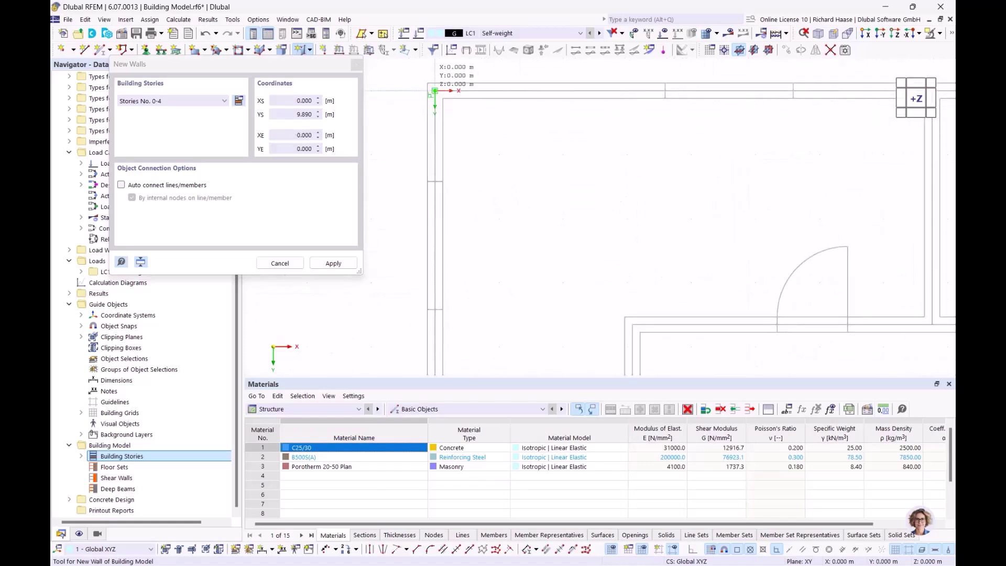
pyautogui.click(434, 91)
pyautogui.scroll(-4, 692, 131)
pyautogui.moveTo(715, 289); pyautogui.dragTo(369, 302, button='middle')
pyautogui.scroll(4, 435, 144)
pyautogui.click(479, 140)
pyautogui.scroll(-4, 497, 314)
pyautogui.moveTo(501, 303); pyautogui.dragTo(502, 82, button='middle')
pyautogui.scroll(3, 493, 249)
pyautogui.scroll(4, 493, 237)
pyautogui.scroll(2, 491, 241)
pyautogui.click(487, 246)
pyautogui.scroll(-3, 498, 244)
pyautogui.scroll(2, 530, 224)
pyautogui.click(518, 200)
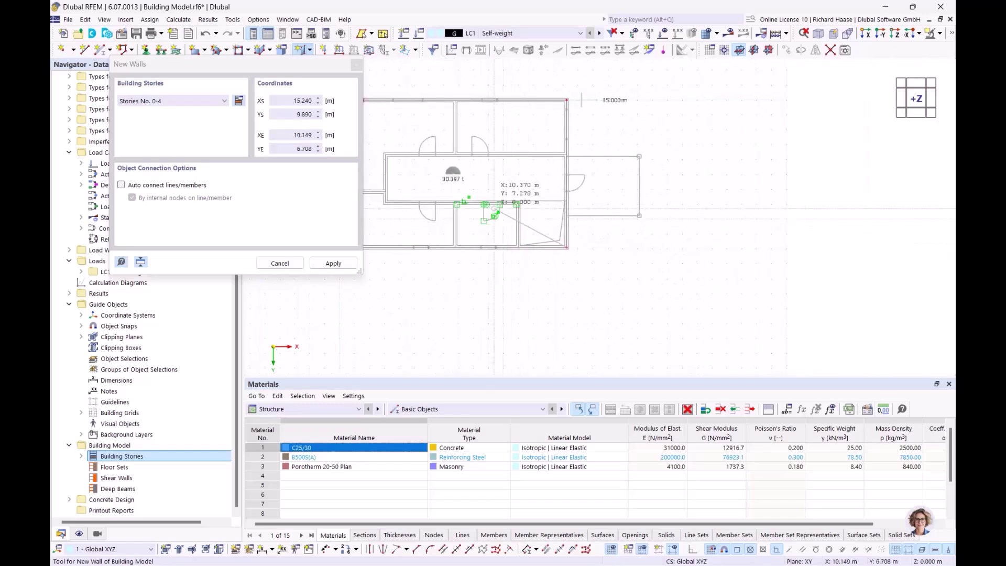
pyautogui.press('Escape')
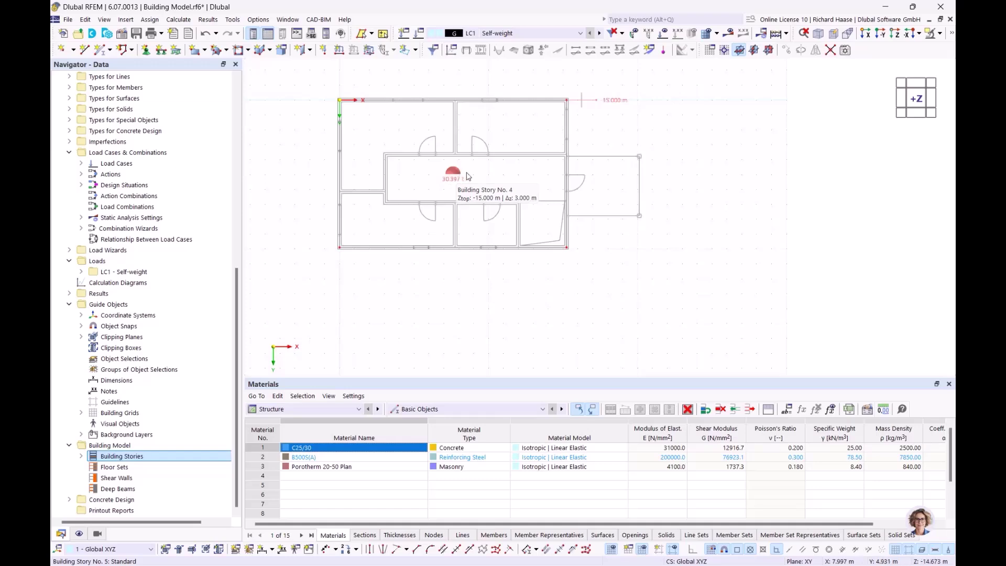
# - Orbit the model to check the perimeter walls on all five stories, then snap back to the +Z top view
pyautogui.keyDown('ctrl'); pyautogui.moveTo(516, 189); pyautogui.dragTo(457, 138, button='middle'); pyautogui.keyUp('ctrl')
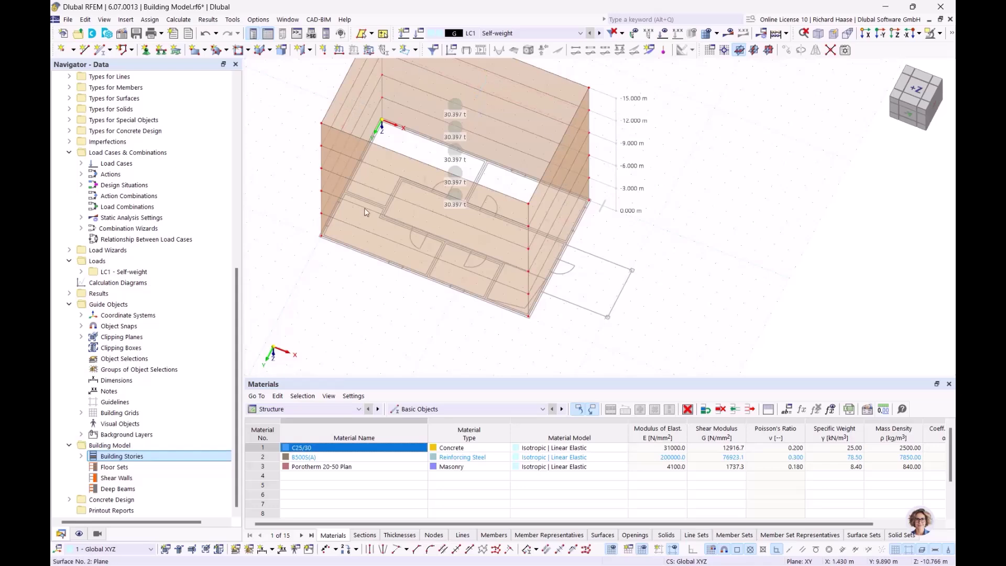
pyautogui.keyDown('ctrl'); pyautogui.moveTo(501, 266); pyautogui.dragTo(540, 304, button='middle'); pyautogui.keyUp('ctrl')
pyautogui.keyDown('ctrl'); pyautogui.moveTo(483, 220); pyautogui.dragTo(493, 235, button='middle'); pyautogui.keyUp('ctrl')
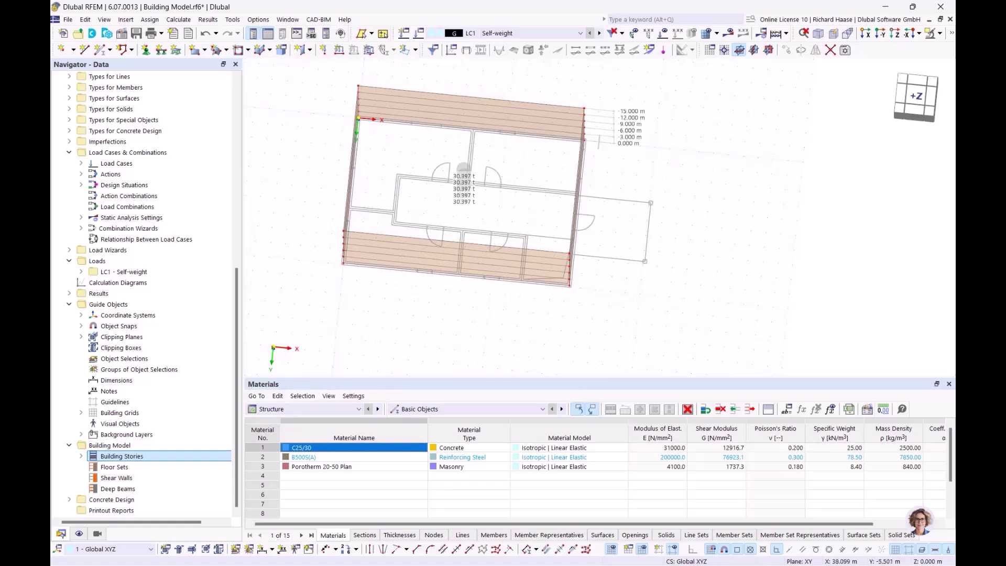
pyautogui.click(915, 98)
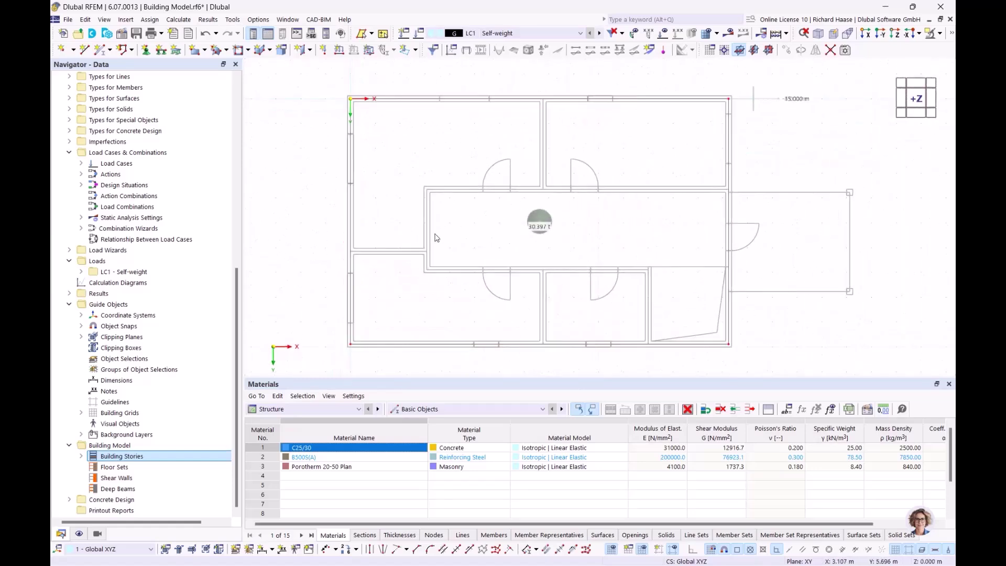
# - Set up a new wall with the 240 mm C25/30 concrete thickness
pyautogui.click(311, 51)
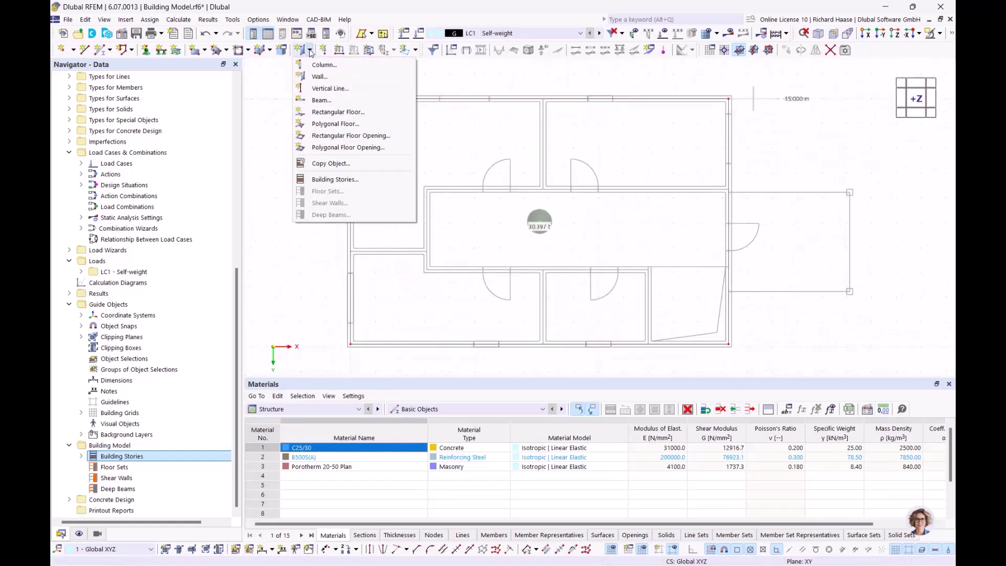
pyautogui.click(320, 82)
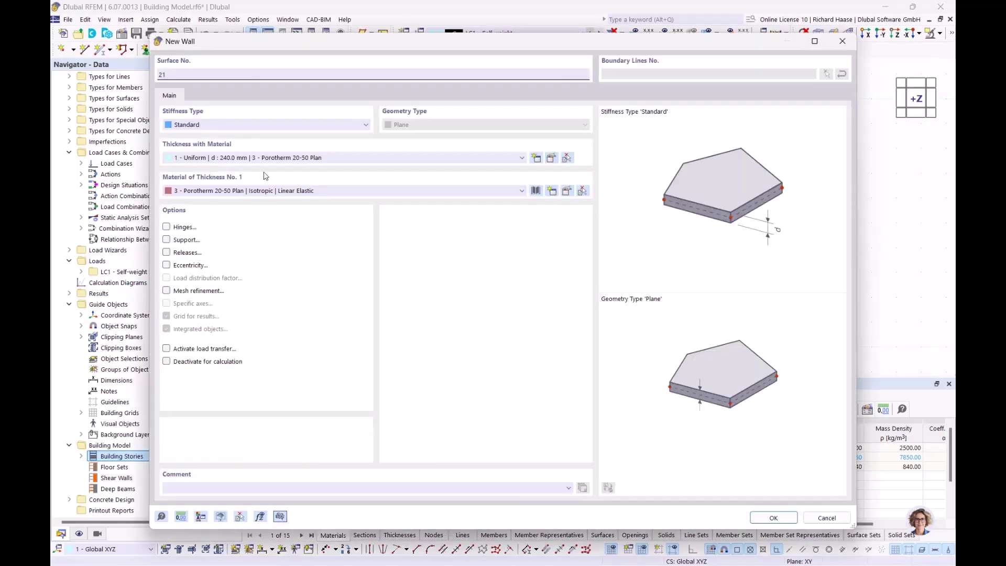
pyautogui.click(290, 158)
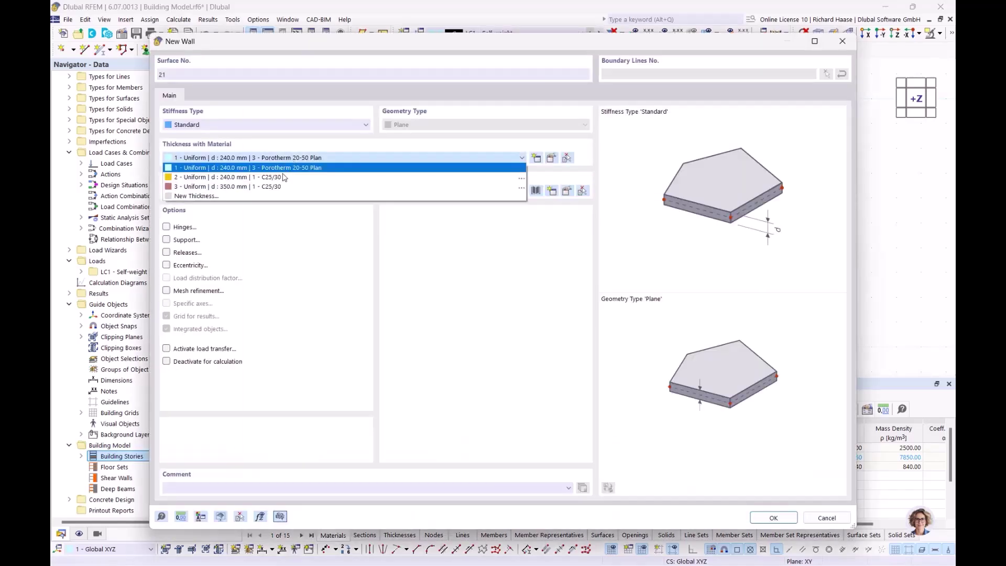
pyautogui.click(230, 179)
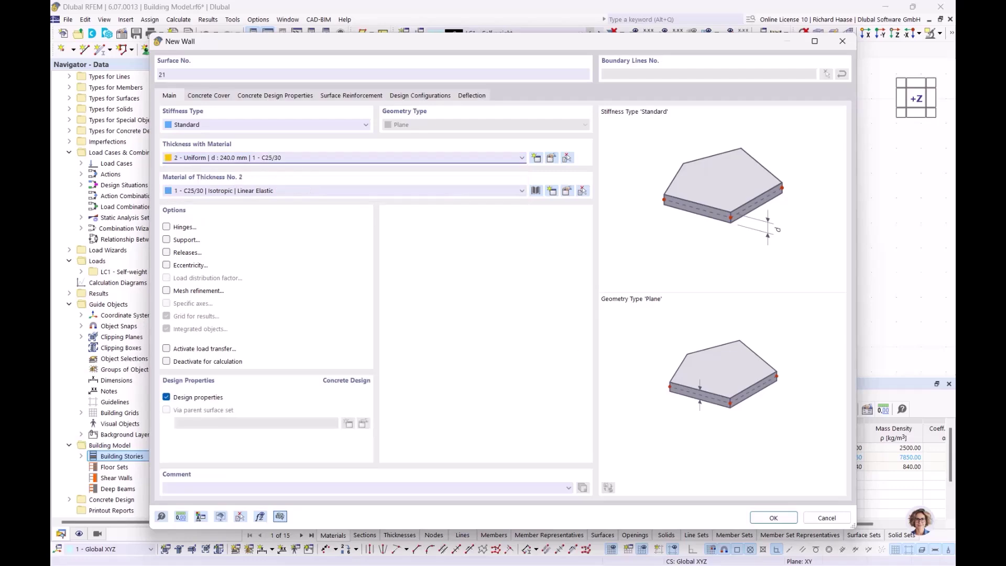
pyautogui.click(773, 517)
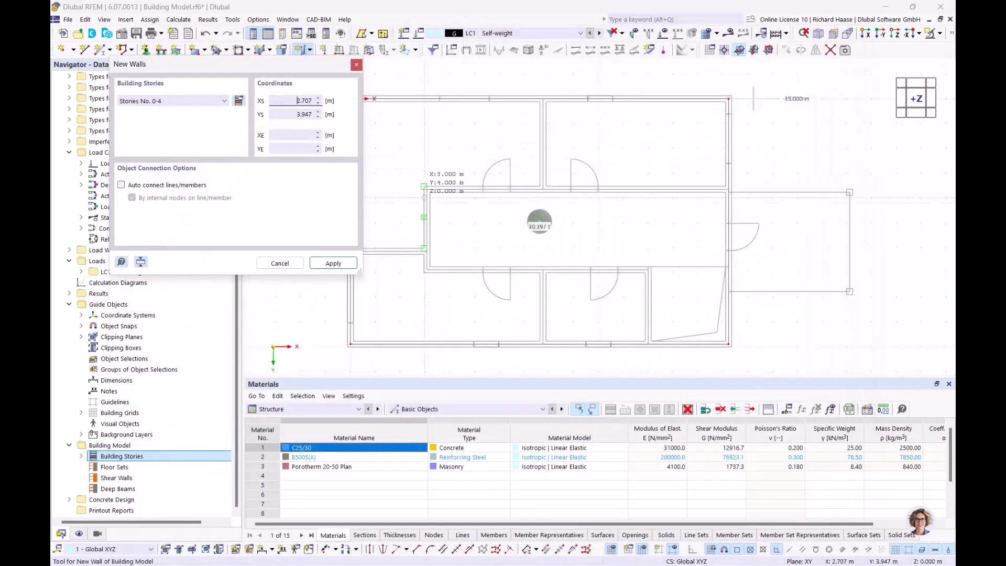
# - Draw the corridor wall via 3.080/6.150 and 3.080/3.650 to 15.240/3.650, plus a wall from 7.760/3.650 to 7.760/0.000
pyautogui.scroll(3, 472, 250)
pyautogui.click(435, 248)
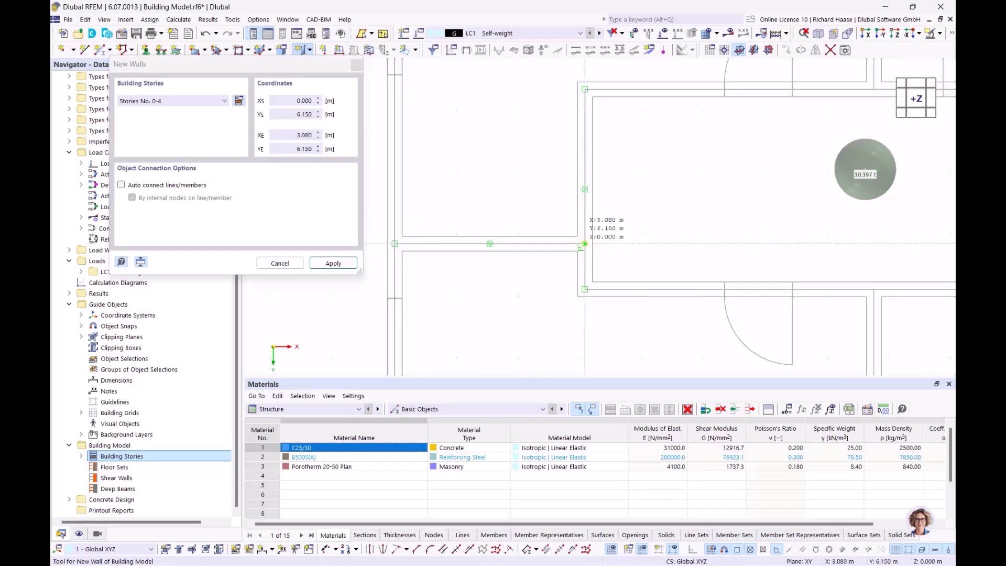
pyautogui.click(585, 244)
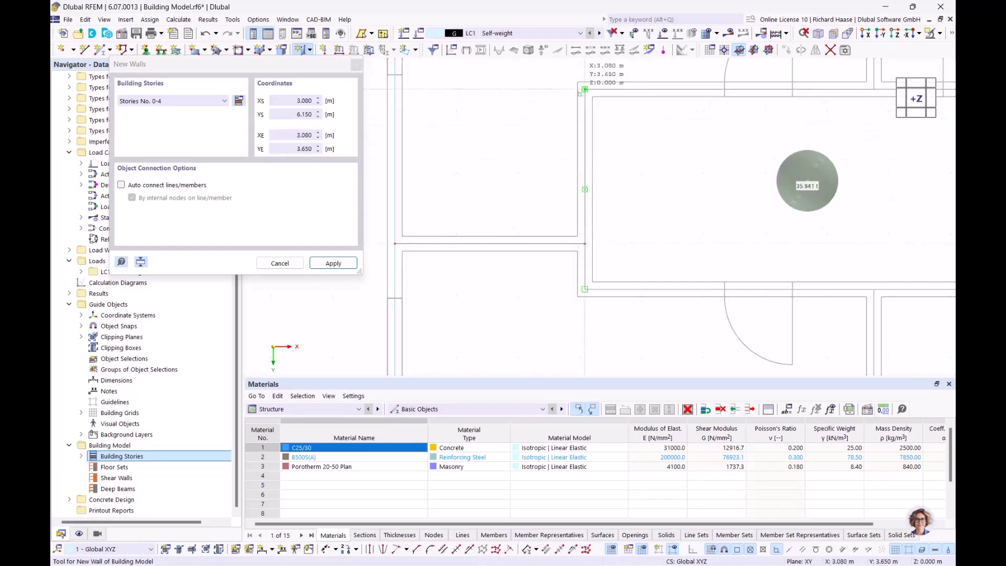
pyautogui.click(585, 89)
pyautogui.scroll(-3, 821, 114)
pyautogui.moveTo(775, 114); pyautogui.dragTo(514, 115, button='middle')
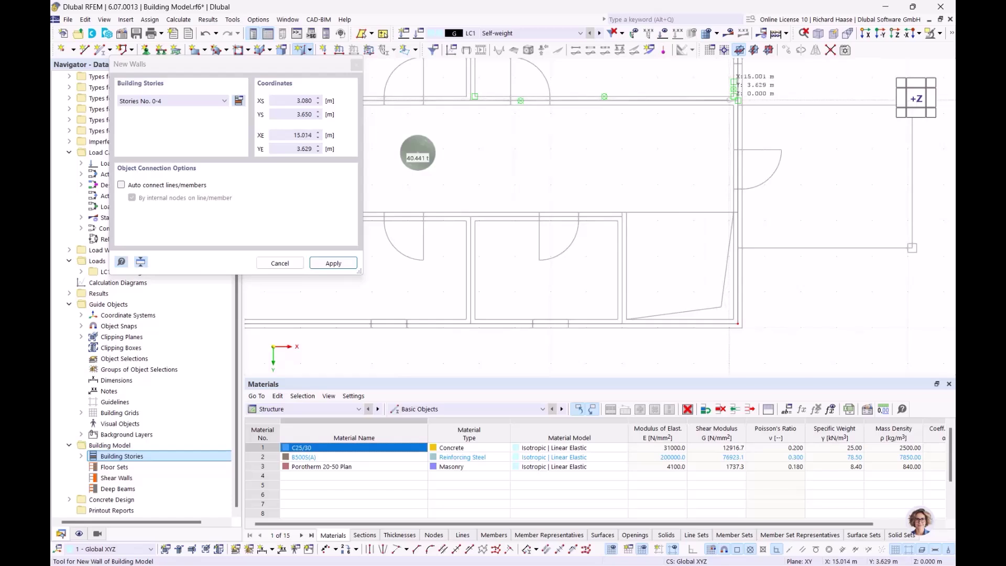
pyautogui.scroll(3, 739, 100)
pyautogui.click(743, 103)
pyautogui.scroll(-3, 590, 194)
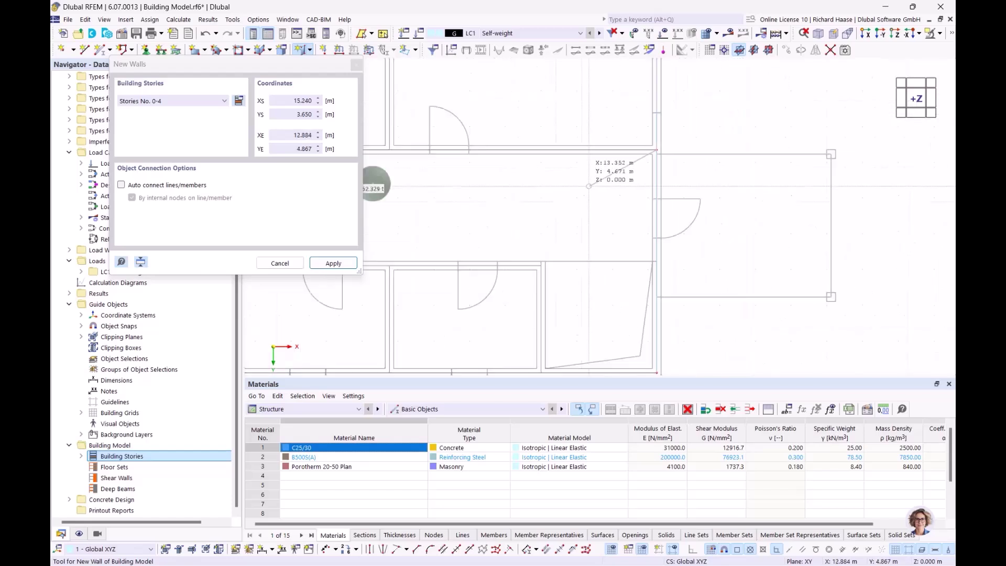
pyautogui.click(583, 225)
pyautogui.scroll(2, 582, 220)
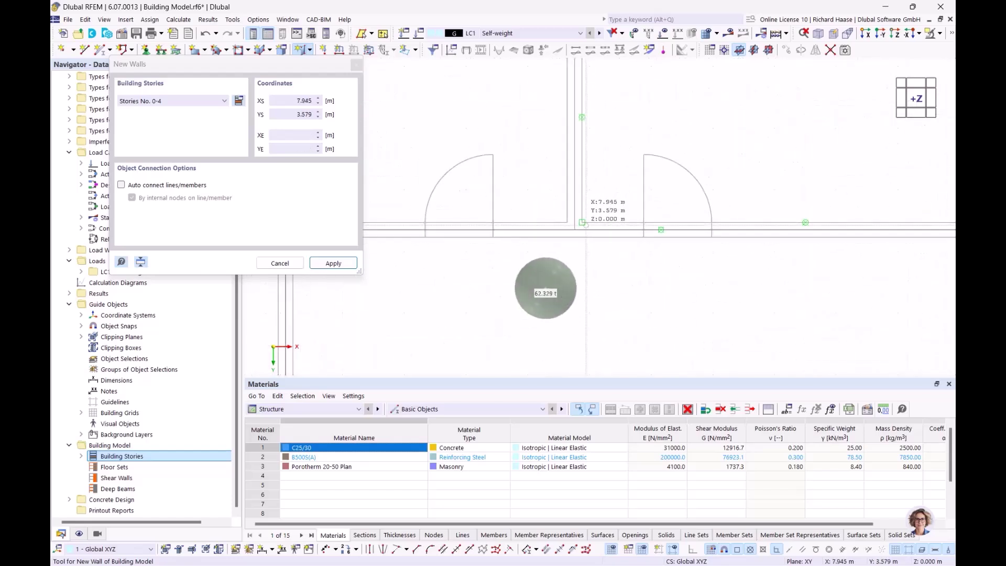
pyautogui.scroll(2, 579, 199)
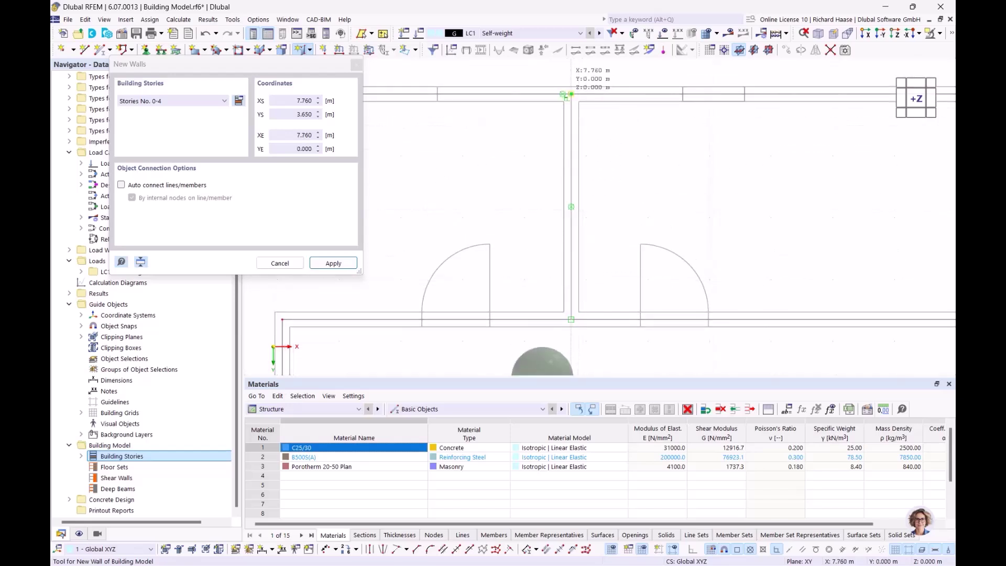
pyautogui.click(569, 95)
pyautogui.scroll(-3, 569, 95)
pyautogui.scroll(2, 481, 172)
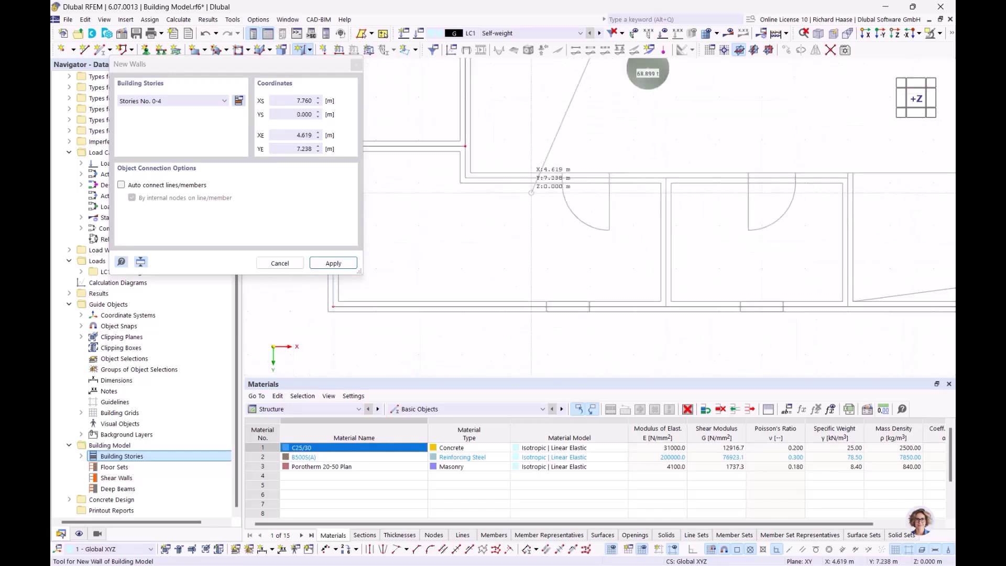
# - Add walls from 3.080/6.890 via 12.000/6.890 to 12.000/9.890 and from 7.760/6.890 to 7.760/9.890
pyautogui.click(465, 178)
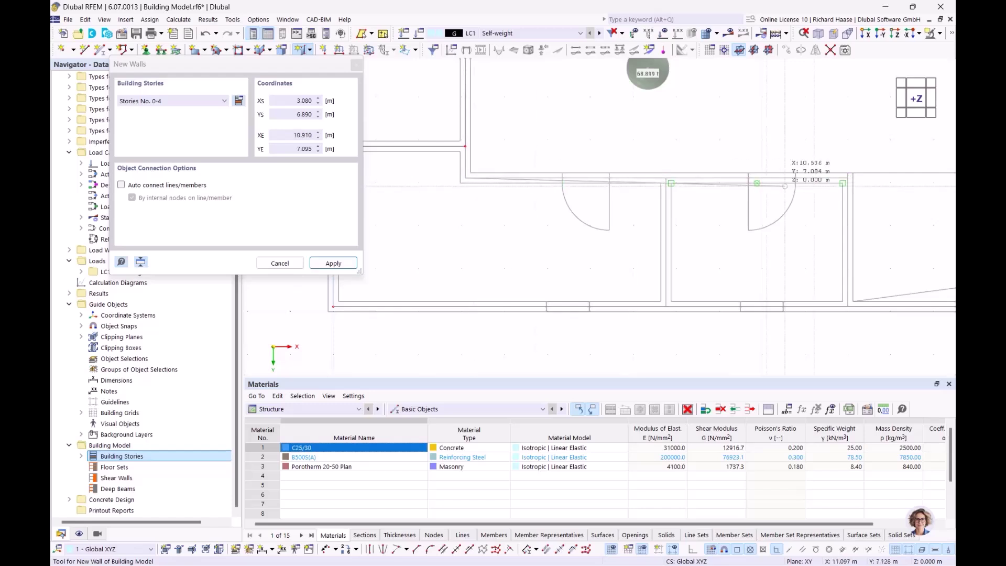
pyautogui.scroll(4, 568, 181)
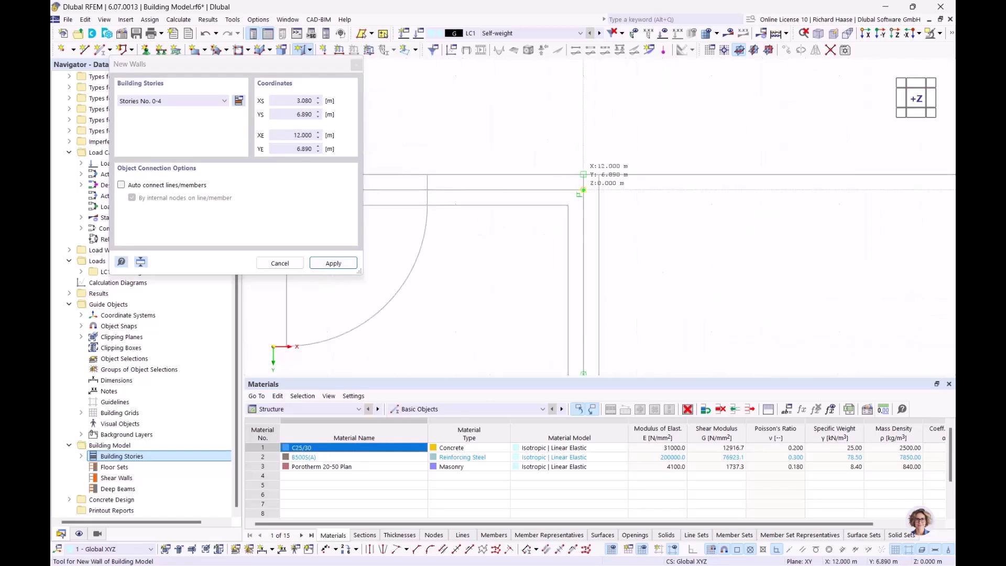
pyautogui.click(584, 190)
pyautogui.scroll(-2, 603, 246)
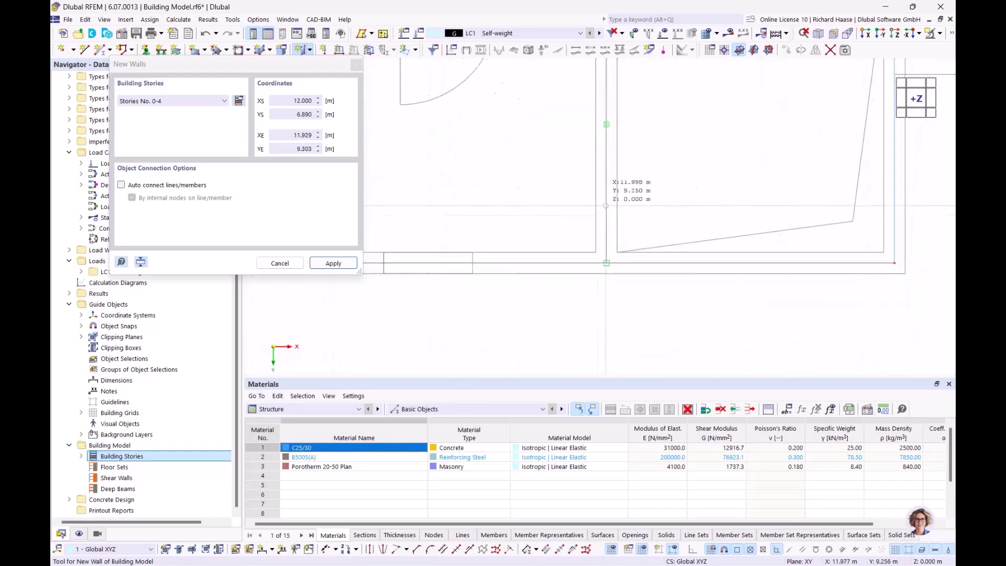
pyautogui.click(605, 255)
pyautogui.scroll(-4, 464, 201)
pyautogui.moveTo(441, 186); pyautogui.dragTo(597, 212, button='middle')
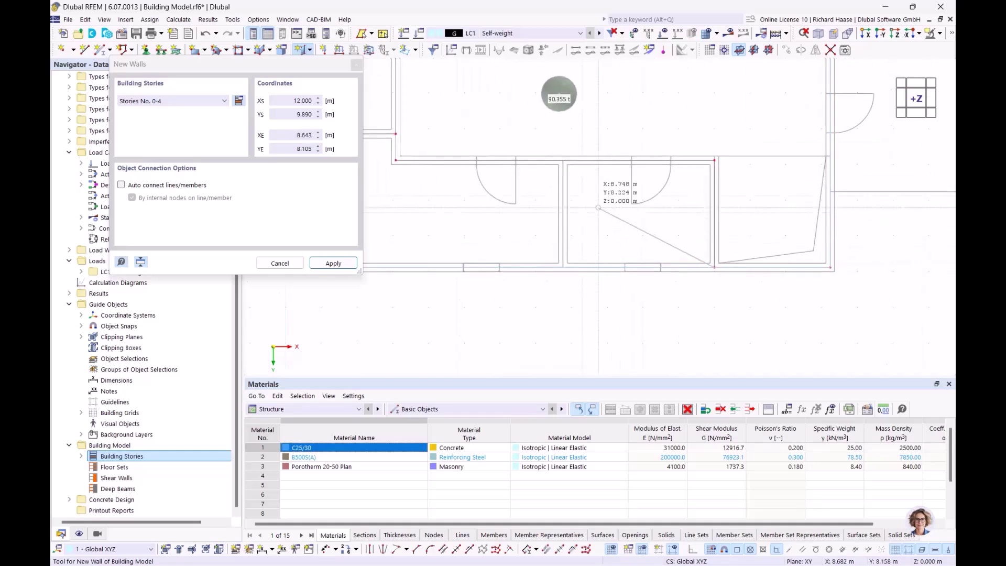
pyautogui.scroll(2, 588, 203)
pyautogui.rightClick(586, 200)
pyautogui.click(555, 145)
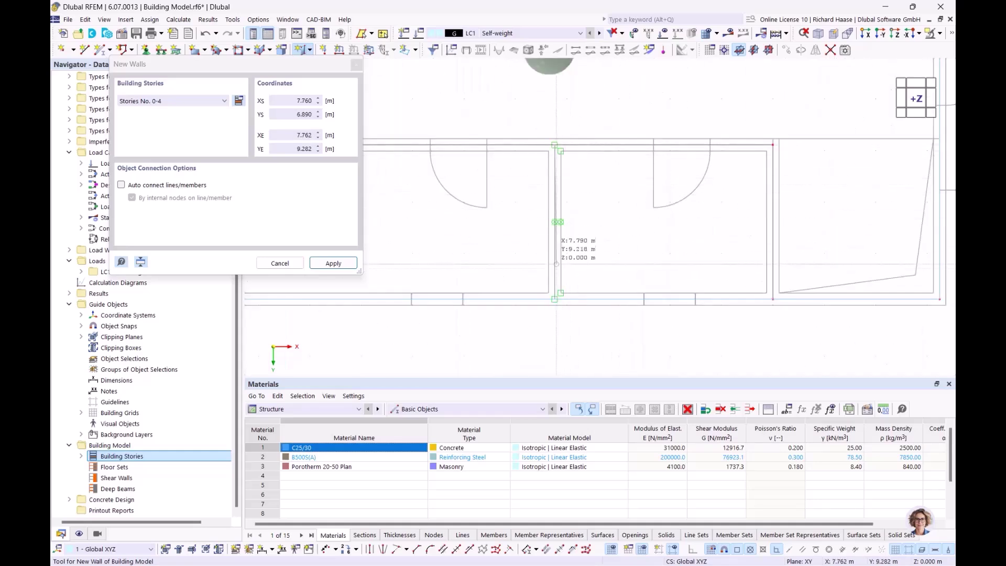
pyautogui.click(555, 299)
pyautogui.scroll(-5, 666, 195)
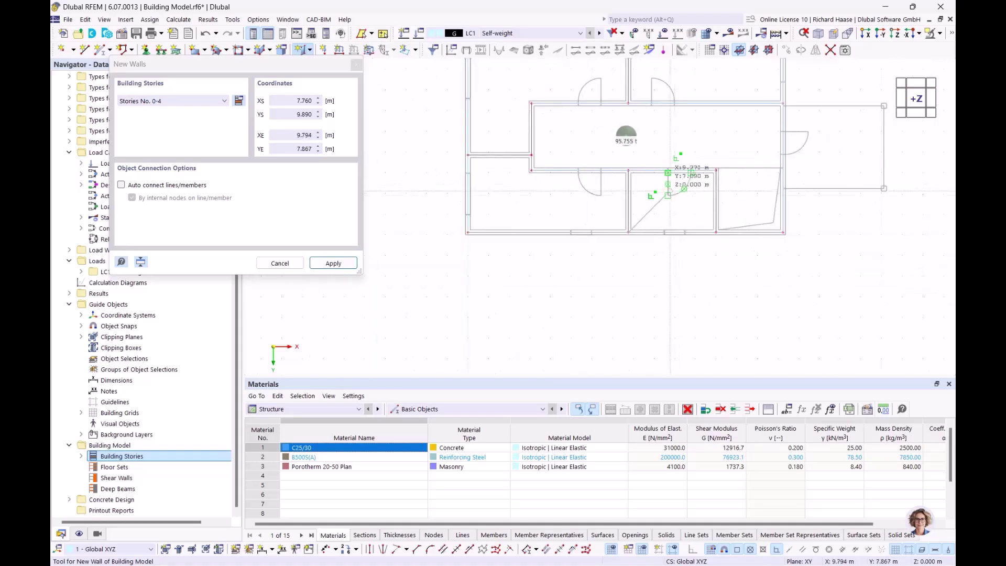
pyautogui.rightClick(752, 133)
pyautogui.scroll(-1, 701, 141)
pyautogui.rightClick(700, 145)
pyautogui.scroll(-2, 699, 146)
pyautogui.moveTo(675, 155); pyautogui.dragTo(518, 183, button='middle')
pyautogui.keyDown('ctrl'); pyautogui.moveTo(566, 181); pyautogui.dragTo(538, 177, button='middle'); pyautogui.keyUp('ctrl')
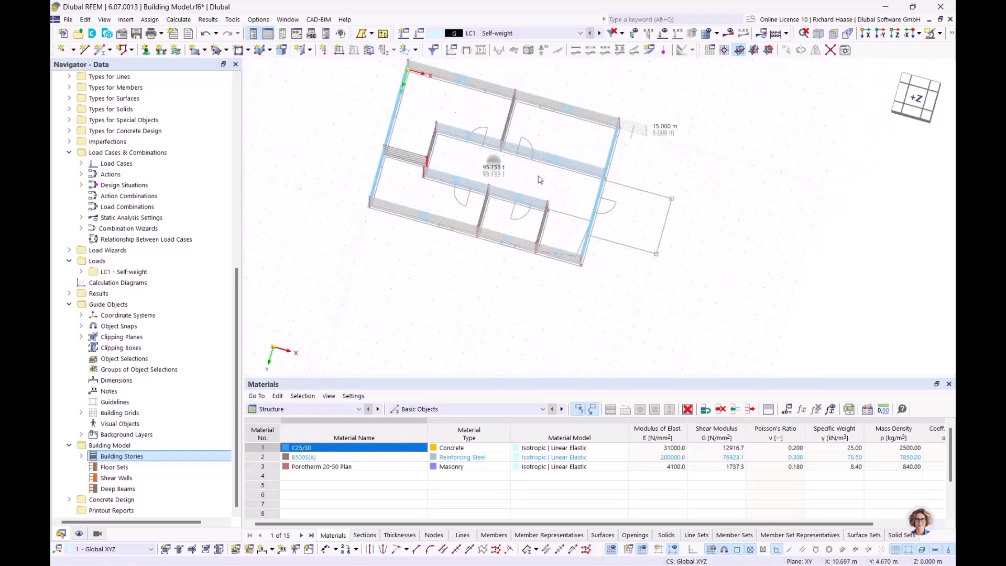
pyautogui.click(914, 98)
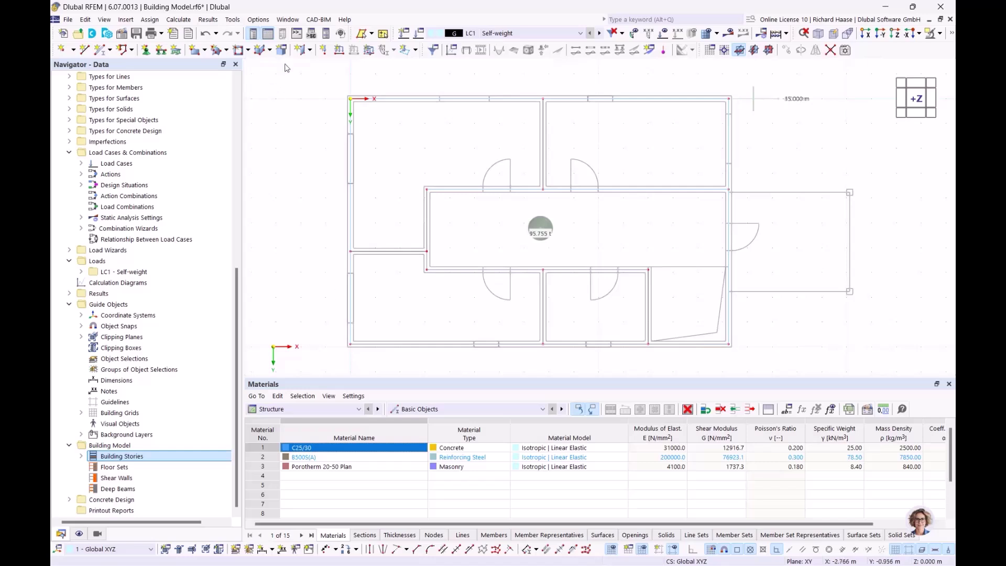
# - Create a new column with the default square C25/30 concrete section
pyautogui.click(310, 51)
pyautogui.click(321, 66)
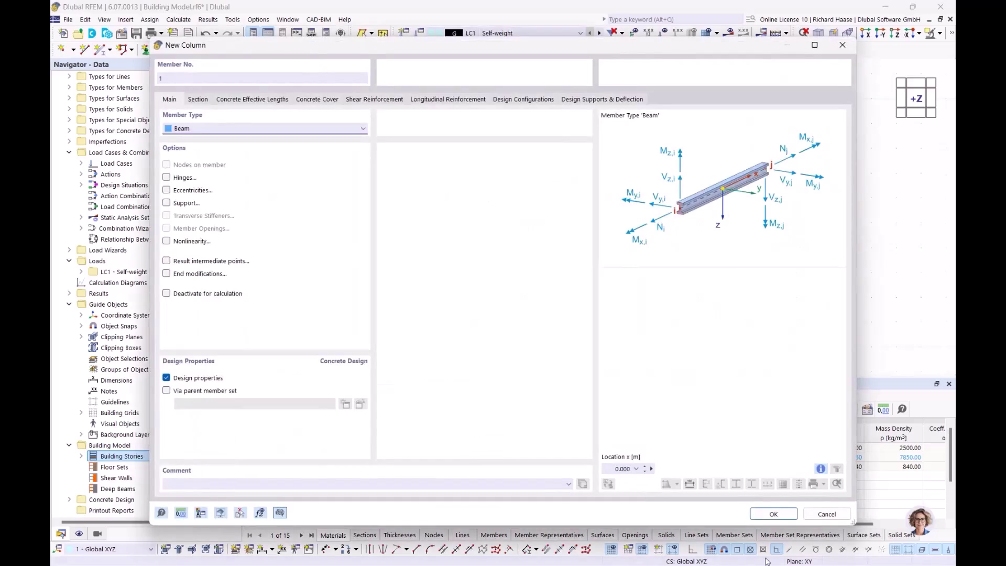
pyautogui.click(199, 101)
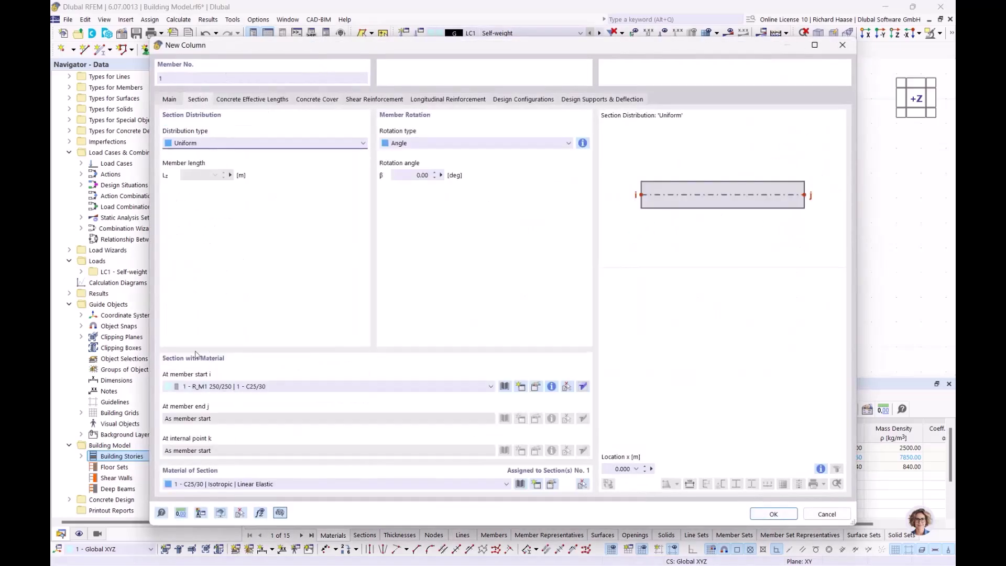
pyautogui.click(769, 517)
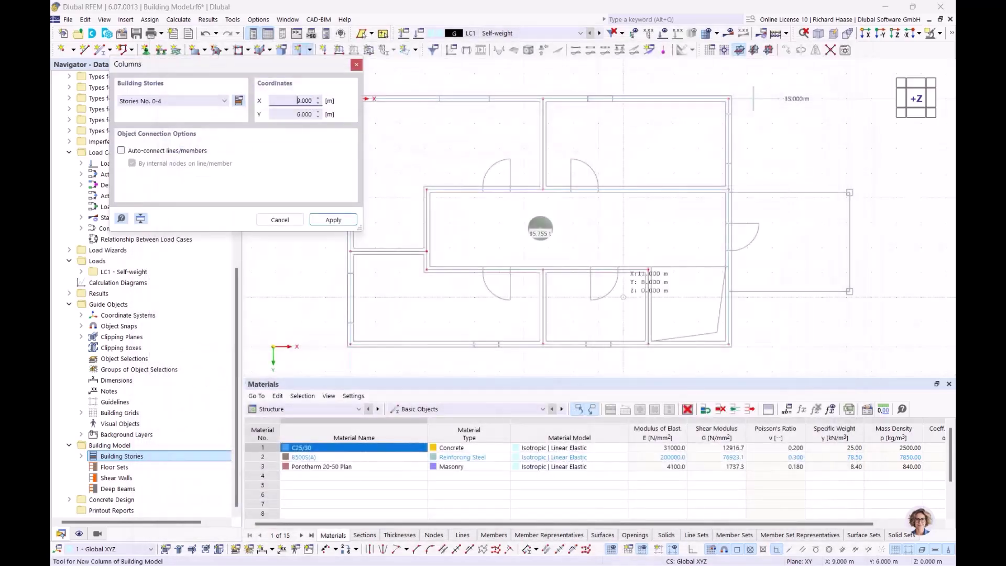
# - Restrict the columns to Story No. 0 and place them at the side annex's outer corners
pyautogui.click(204, 103)
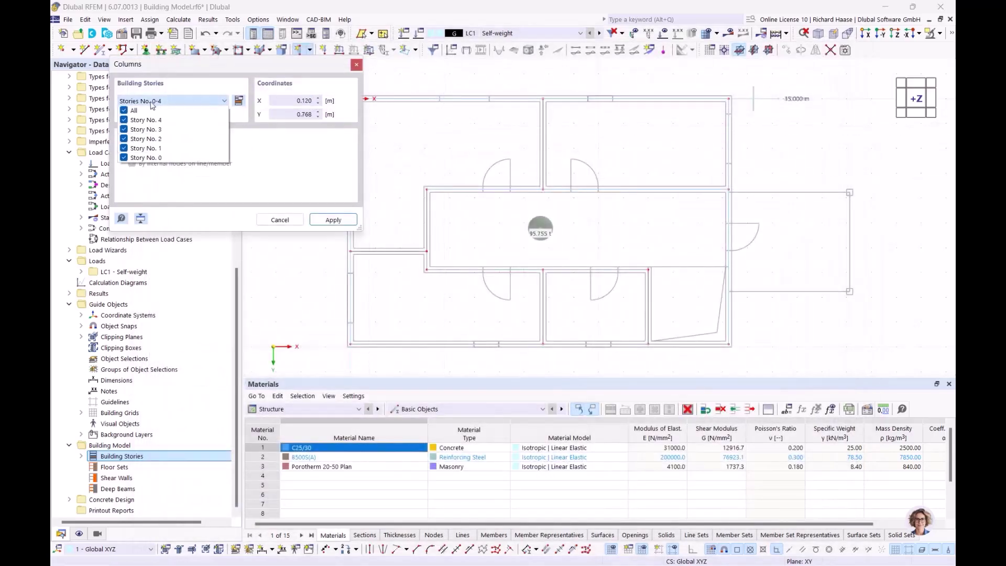
pyautogui.click(126, 111)
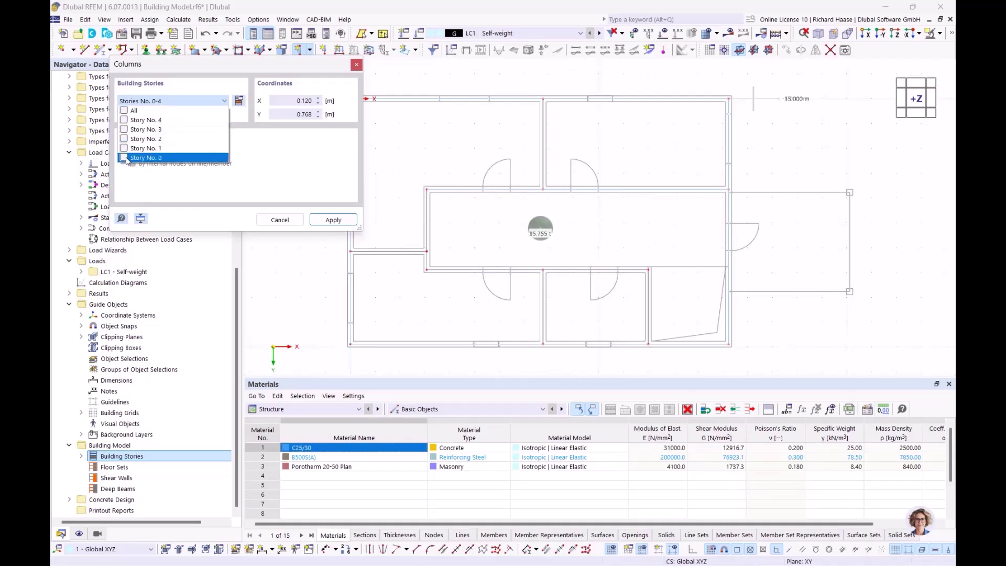
pyautogui.click(334, 220)
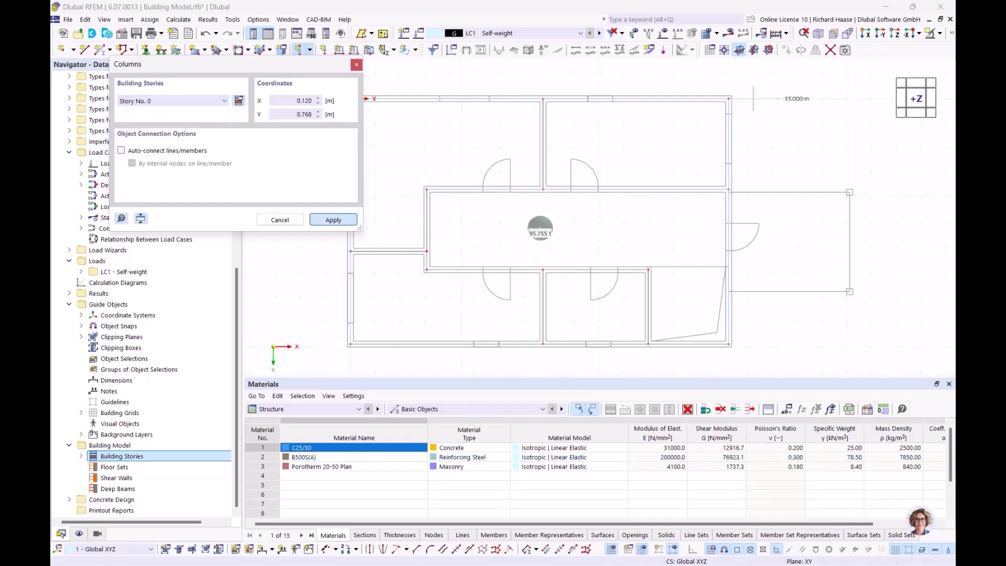
pyautogui.scroll(5, 542, 184)
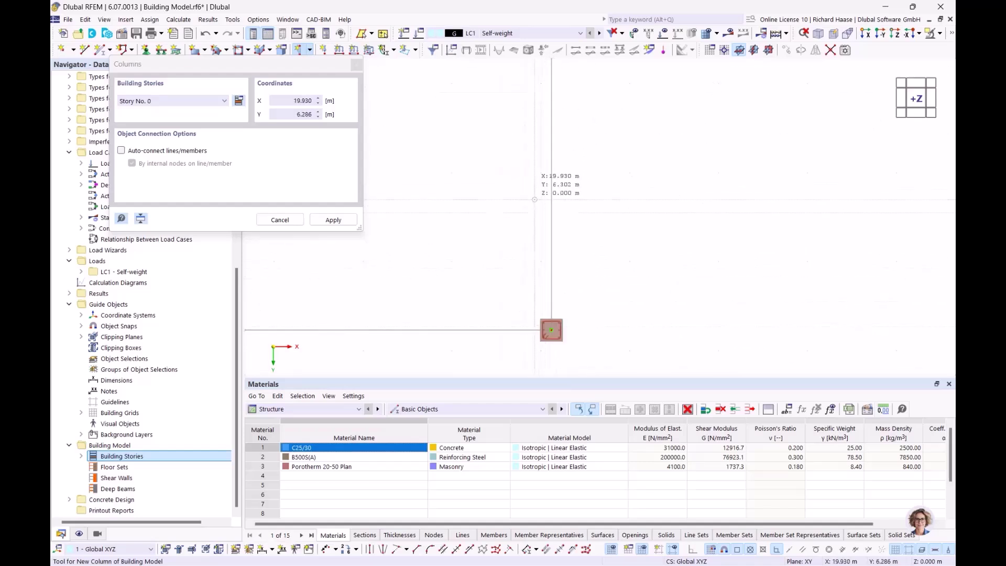
pyautogui.scroll(-3, 529, 189)
pyautogui.moveTo(529, 189); pyautogui.dragTo(622, 220, button='middle')
pyautogui.press('Escape')
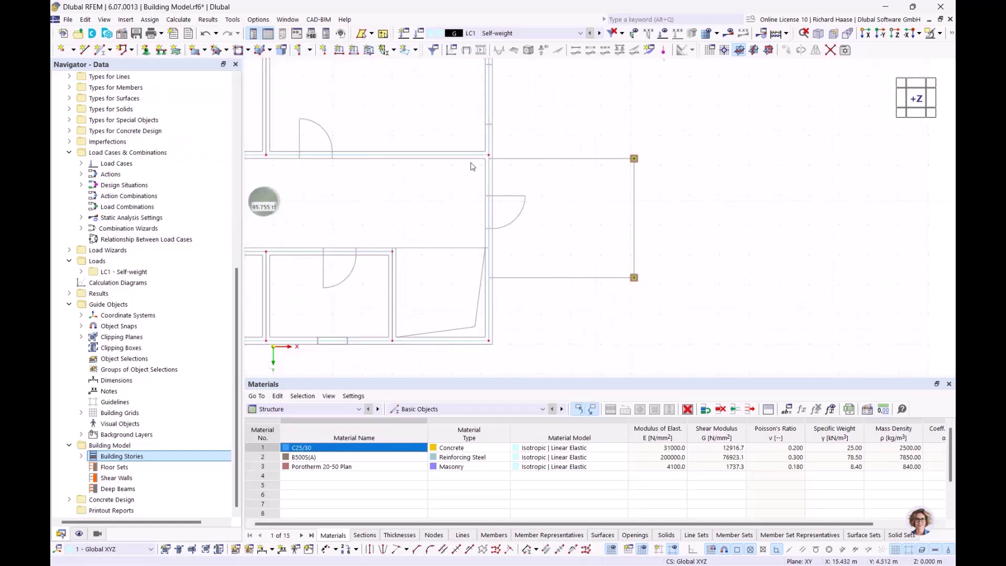
pyautogui.click(311, 49)
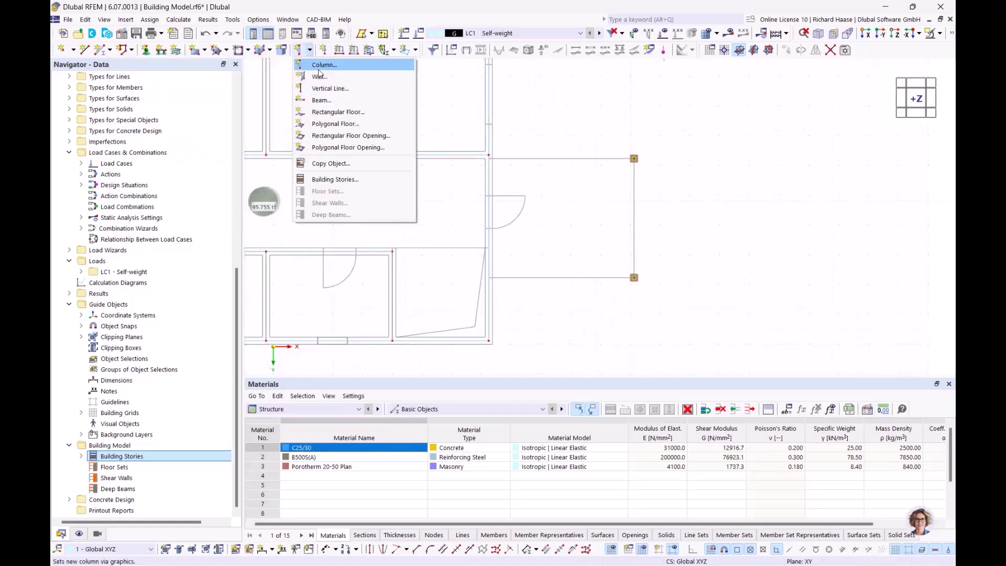
# - Start a rectangular floor with default properties on all stories 0–4
pyautogui.click(325, 113)
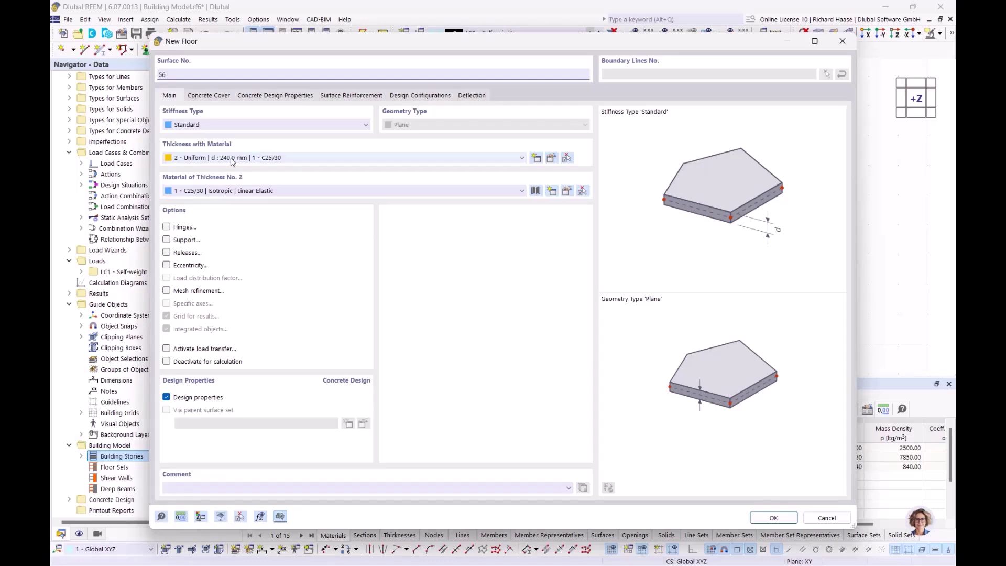
pyautogui.click(773, 518)
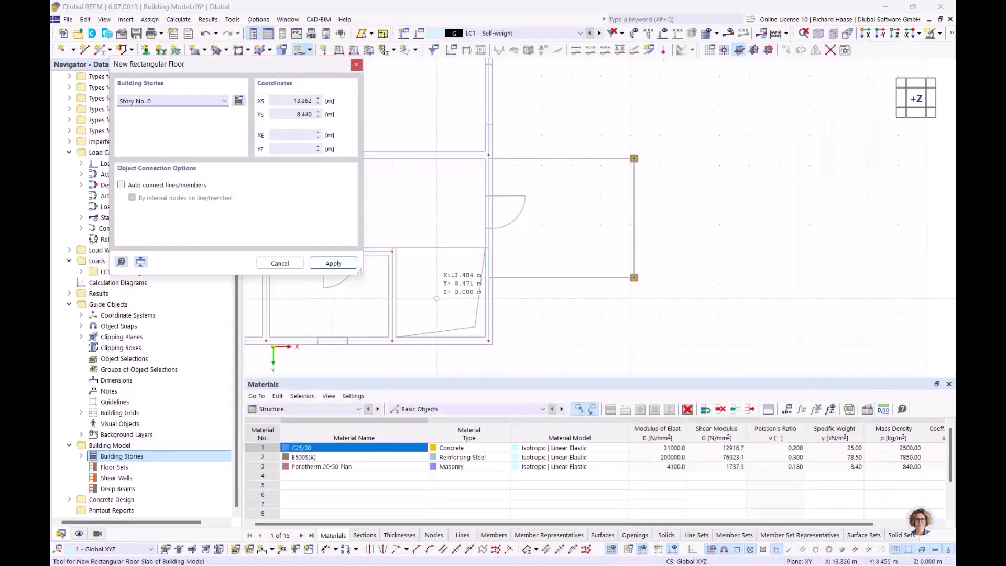
pyautogui.click(149, 102)
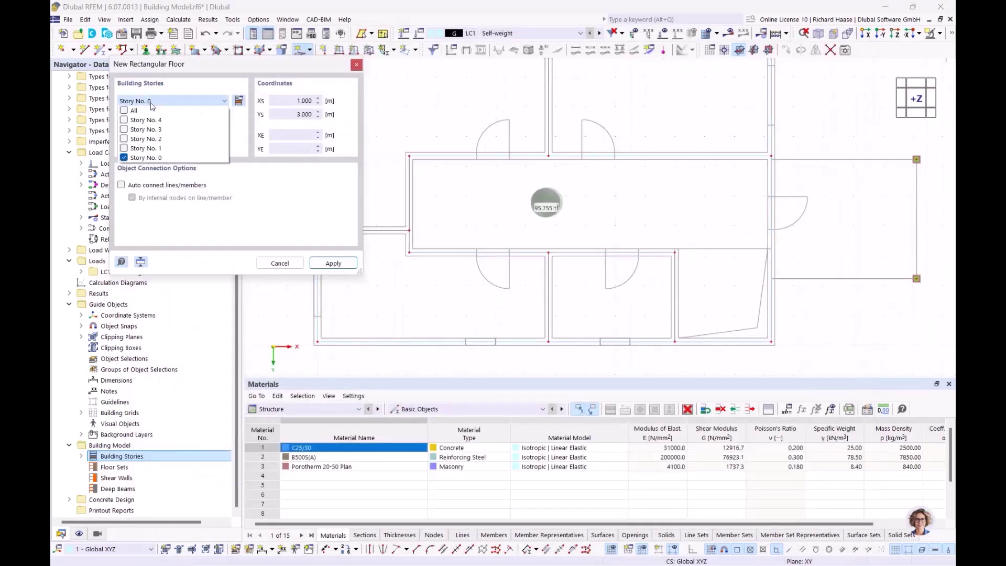
pyautogui.click(124, 111)
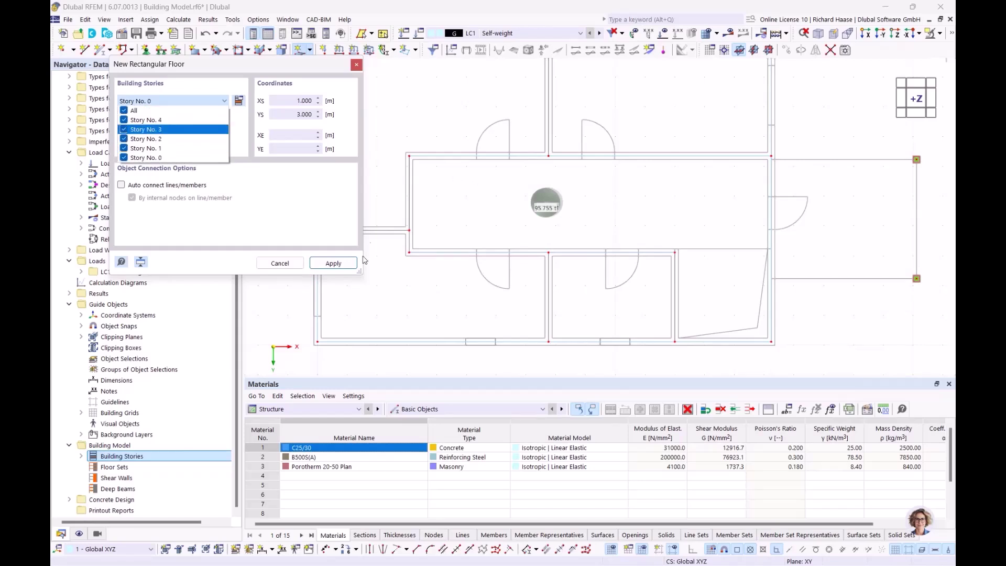
pyautogui.click(330, 266)
pyautogui.click(332, 263)
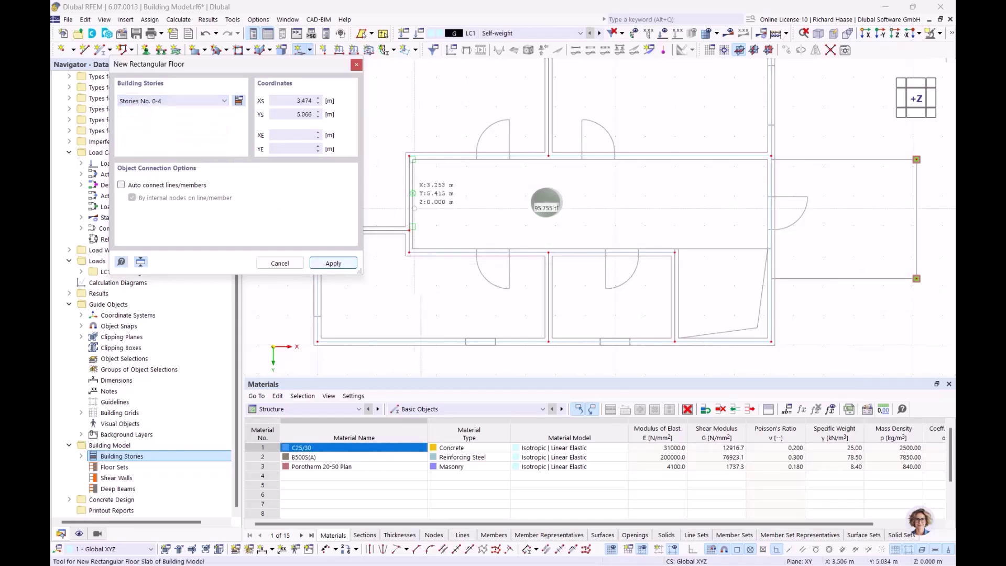
# - Cancel the rectangular floor without placing it and recentre the floor plan
pyautogui.scroll(6, 403, 113)
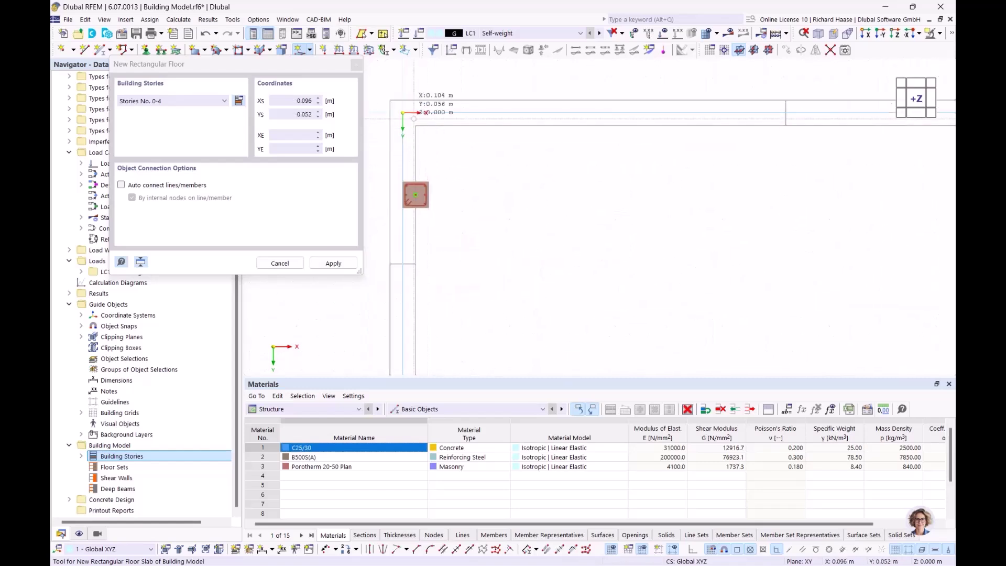
pyautogui.scroll(-5, 420, 194)
pyautogui.scroll(-4, 543, 196)
pyautogui.scroll(6, 482, 195)
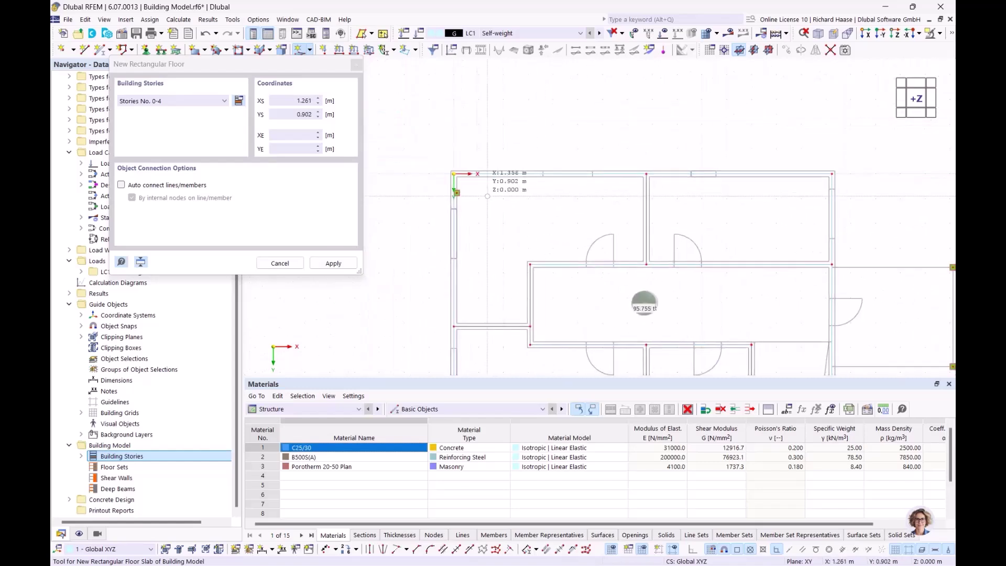
pyautogui.press('Escape')
pyautogui.scroll(3, 432, 198)
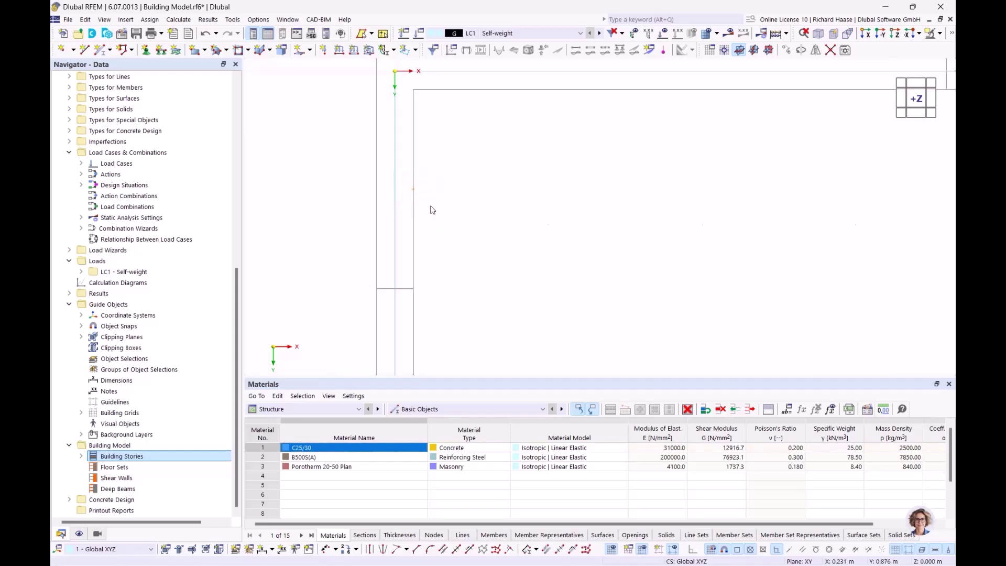
pyautogui.scroll(-8, 560, 202)
pyautogui.moveTo(816, 272); pyautogui.dragTo(503, 157, button='middle')
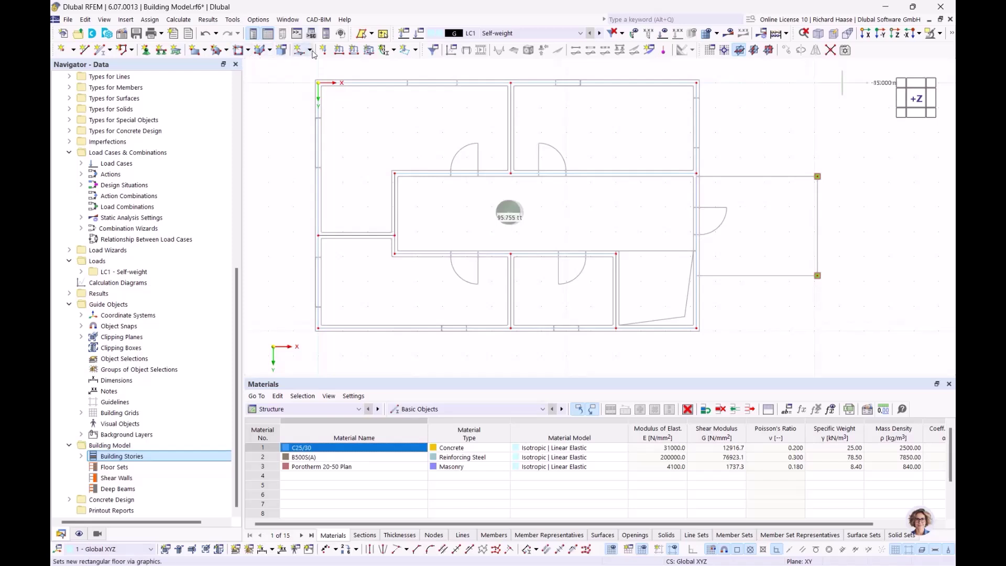
# - Begin a new rectangular floor with default properties applied to stories 0–4
pyautogui.click(309, 51)
pyautogui.click(352, 114)
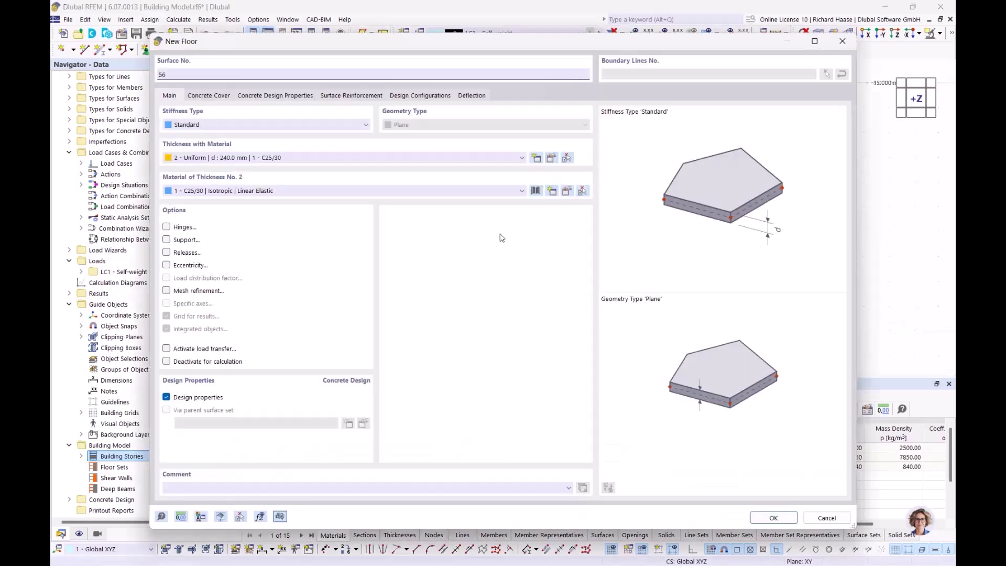
pyautogui.click(775, 517)
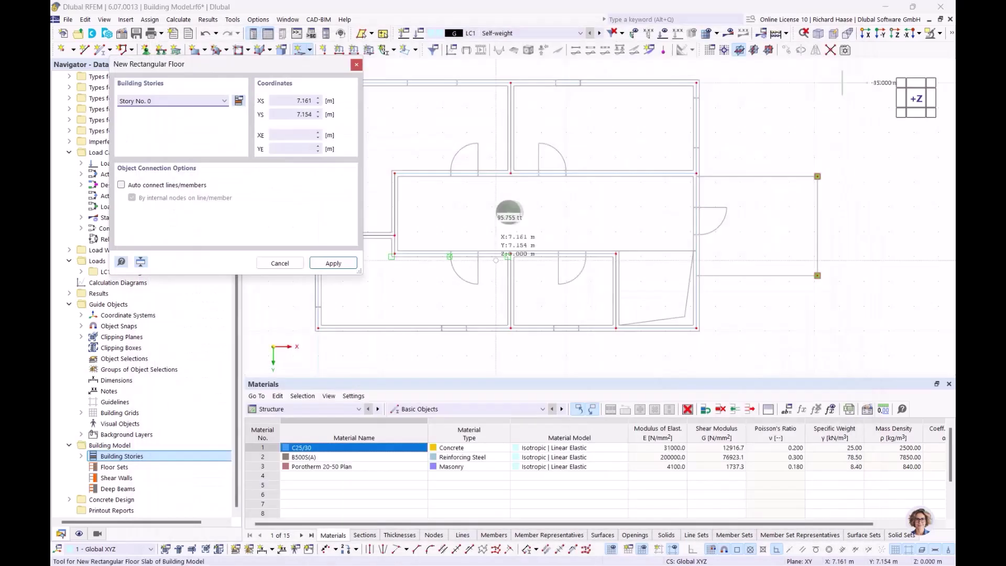
pyautogui.click(223, 102)
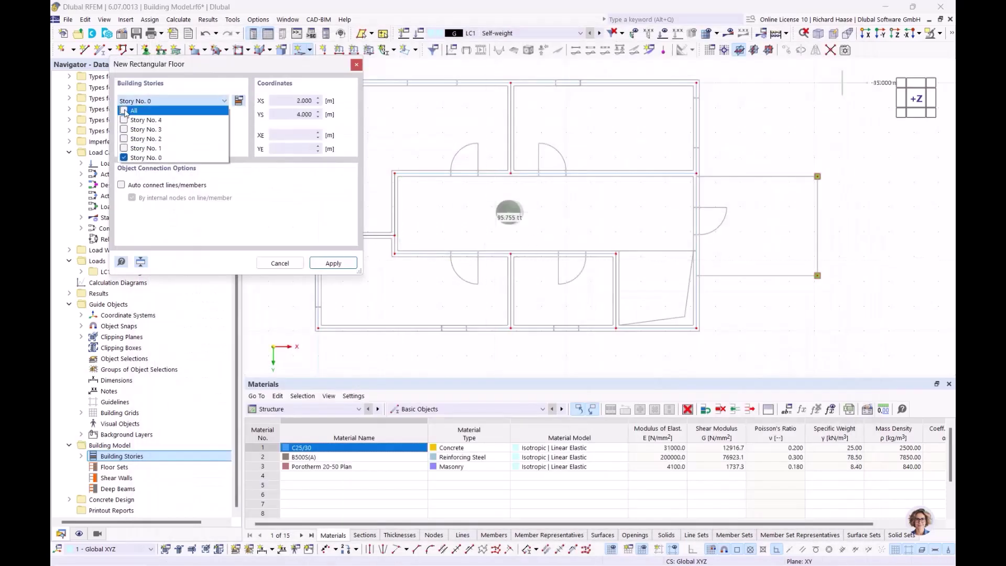
pyautogui.click(125, 111)
pyautogui.click(340, 263)
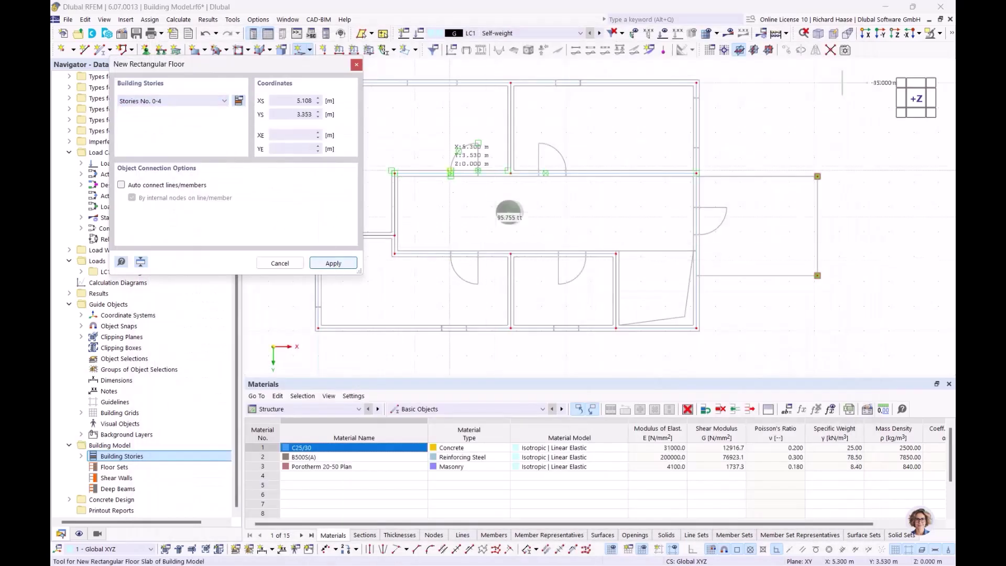
pyautogui.scroll(-1, 412, 160)
pyautogui.moveTo(413, 160); pyautogui.dragTo(608, 236, button='middle')
pyautogui.scroll(8, 516, 163)
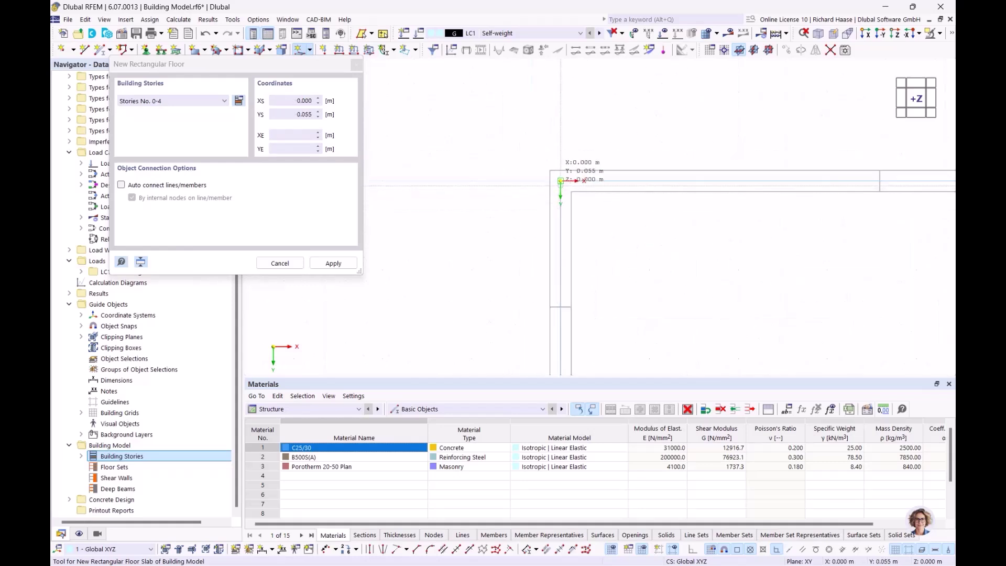
# - Draw the slab from 0, 0 to 15.240, 9.890 m, check it in 3D, and save
pyautogui.click(561, 180)
pyautogui.moveTo(460, 130); pyautogui.dragTo(594, 207, button='middle')
pyautogui.moveTo(782, 332); pyautogui.dragTo(378, 128, button='middle')
pyautogui.scroll(5, 586, 244)
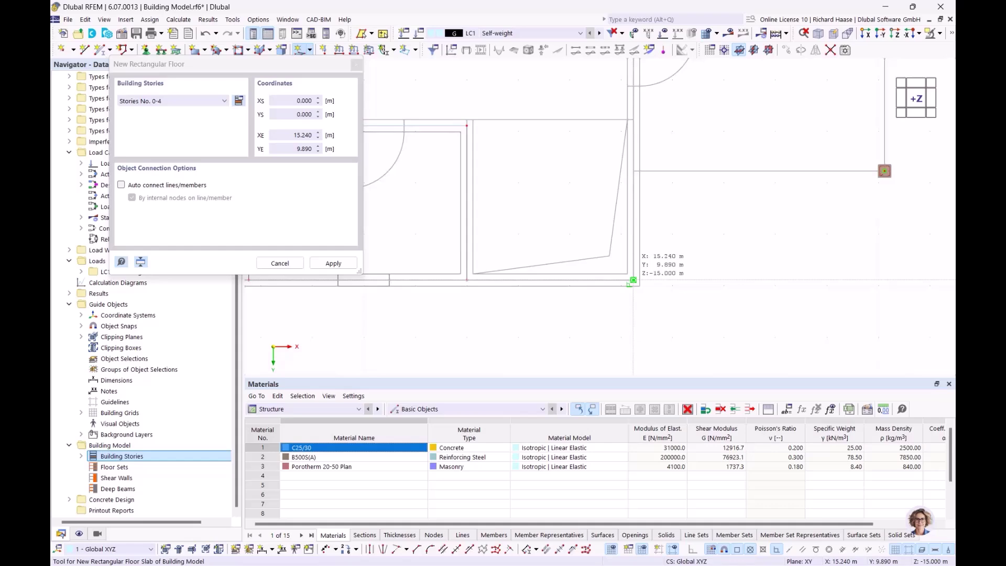
pyautogui.click(631, 281)
pyautogui.scroll(-3, 571, 209)
pyautogui.press('Escape')
pyautogui.moveTo(565, 201)
pyautogui.keyDown('ctrl'); pyautogui.mouseDown(button='middle')
pyautogui.moveTo(506, 127)
pyautogui.moveTo(576, 204)
pyautogui.mouseUp(button='middle'); pyautogui.keyUp('ctrl')
pyautogui.moveTo(577, 205); pyautogui.dragTo(615, 266, button='middle')
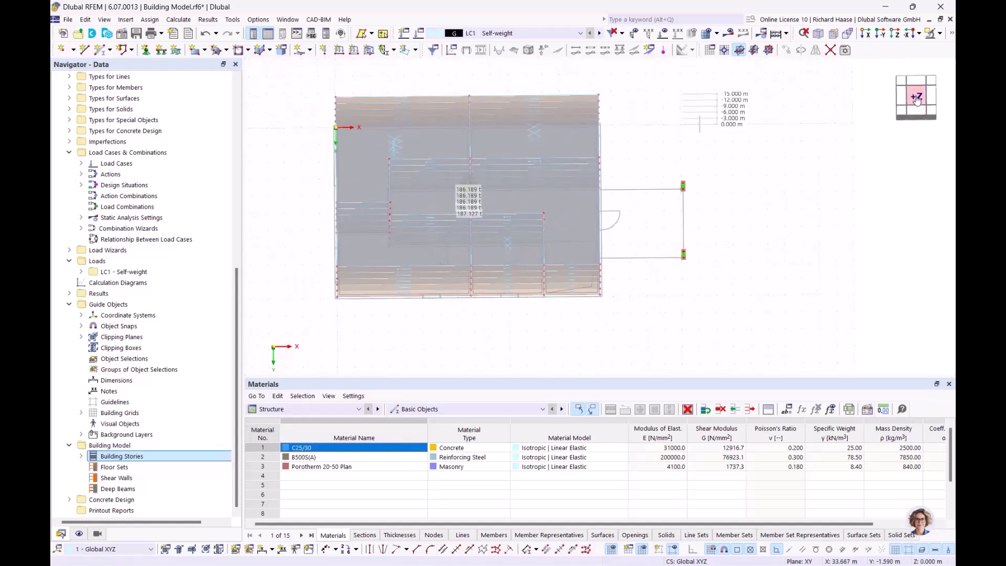
pyautogui.click(916, 99)
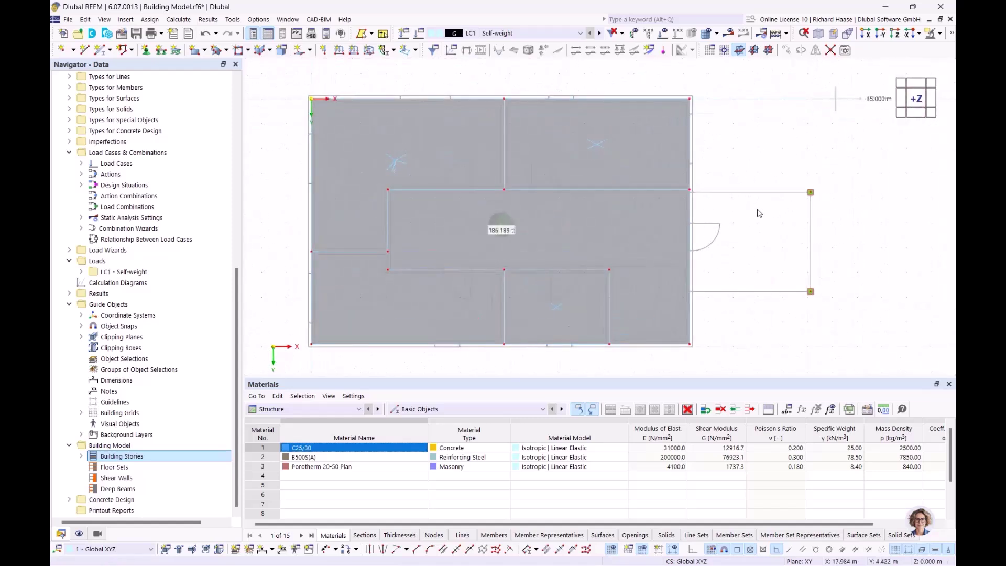
pyautogui.hotkey('ctrl', 's')
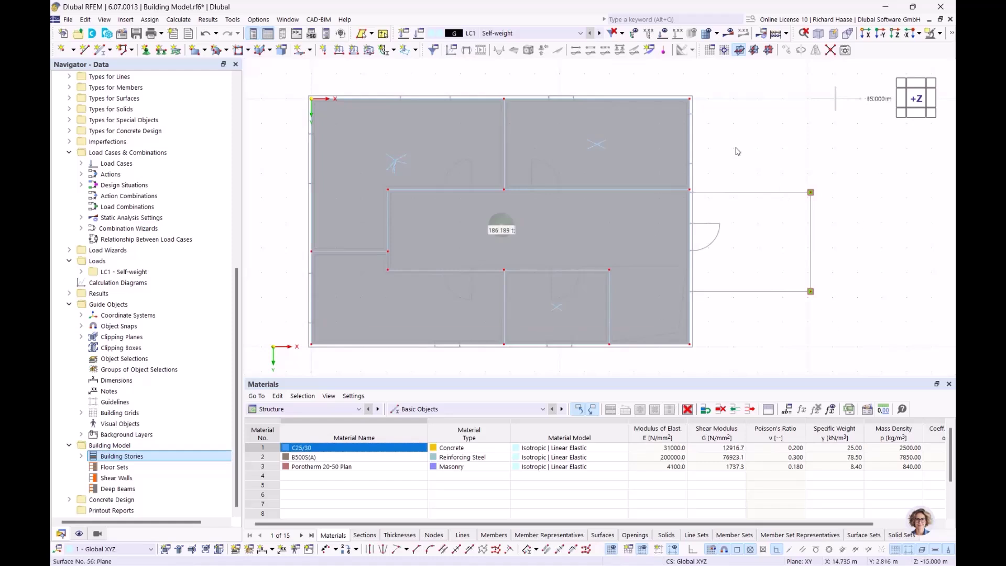
# - Start another rectangular floor with default properties, limited to Story No. 0
pyautogui.click(310, 51)
pyautogui.click(358, 113)
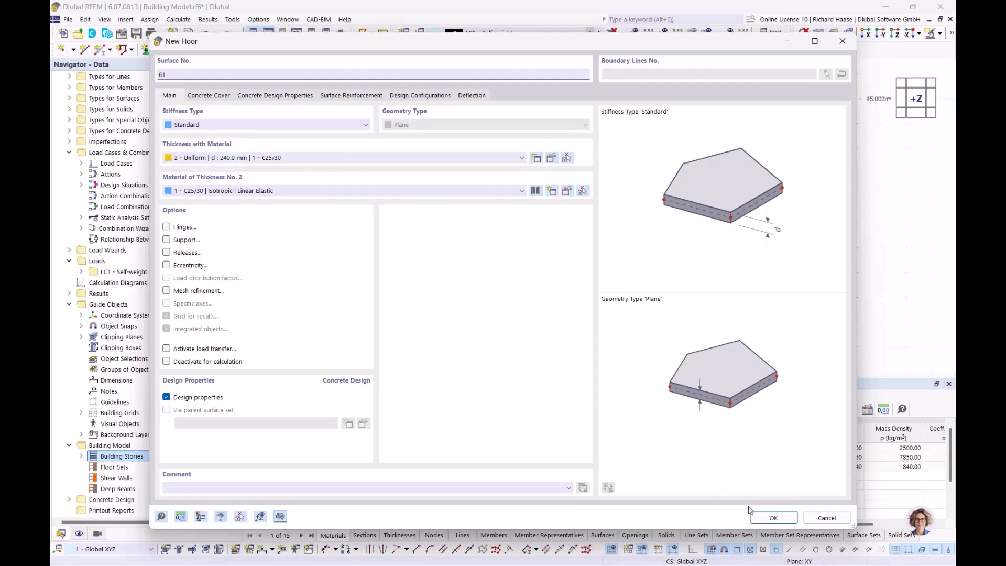
pyautogui.click(763, 518)
pyautogui.click(181, 102)
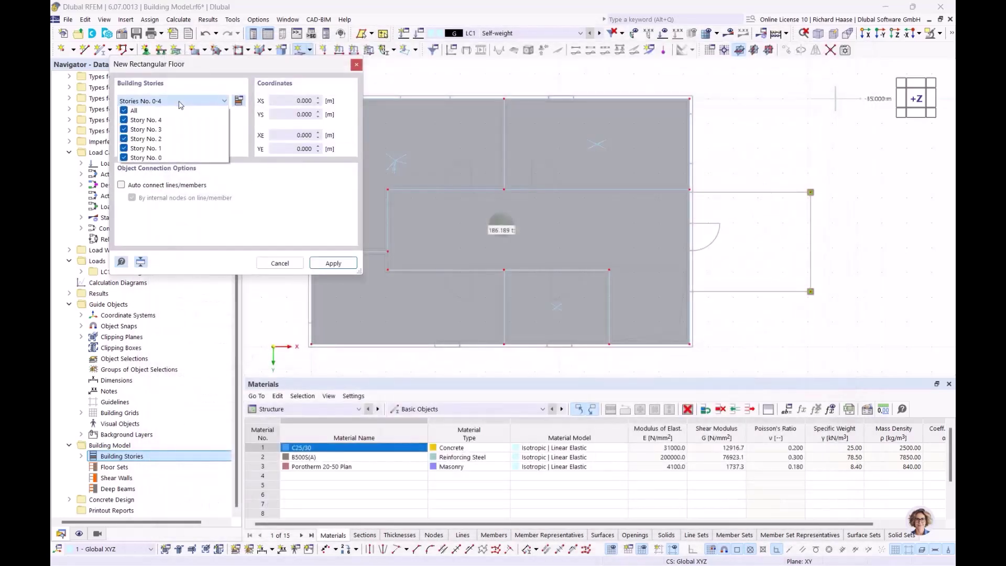
pyautogui.click(132, 111)
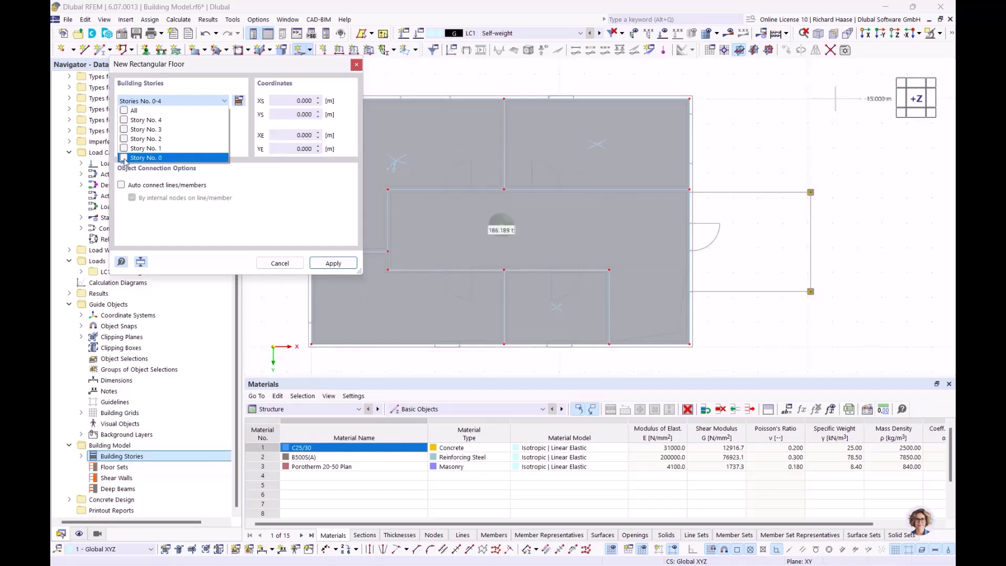
pyautogui.click(334, 270)
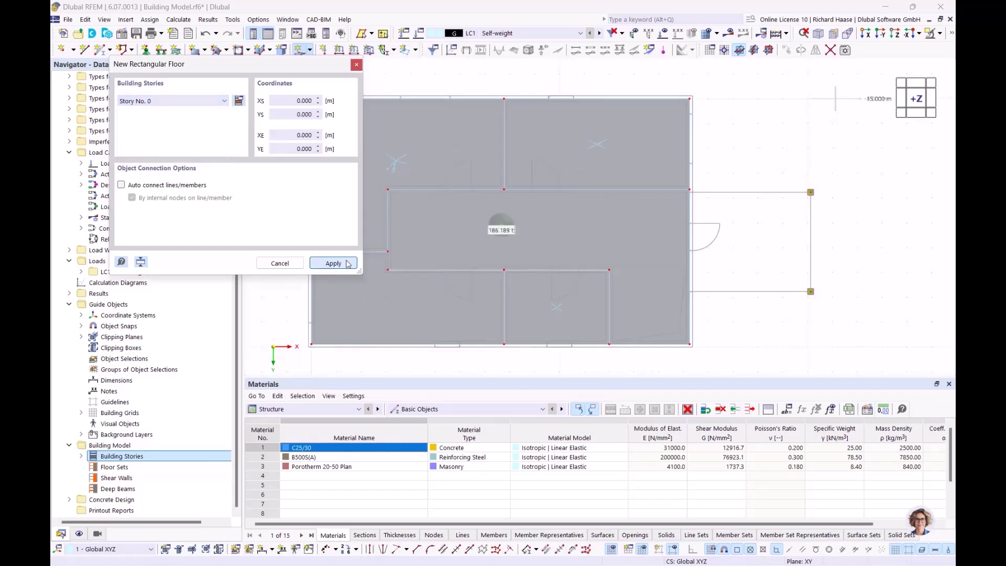
pyautogui.scroll(8, 713, 198)
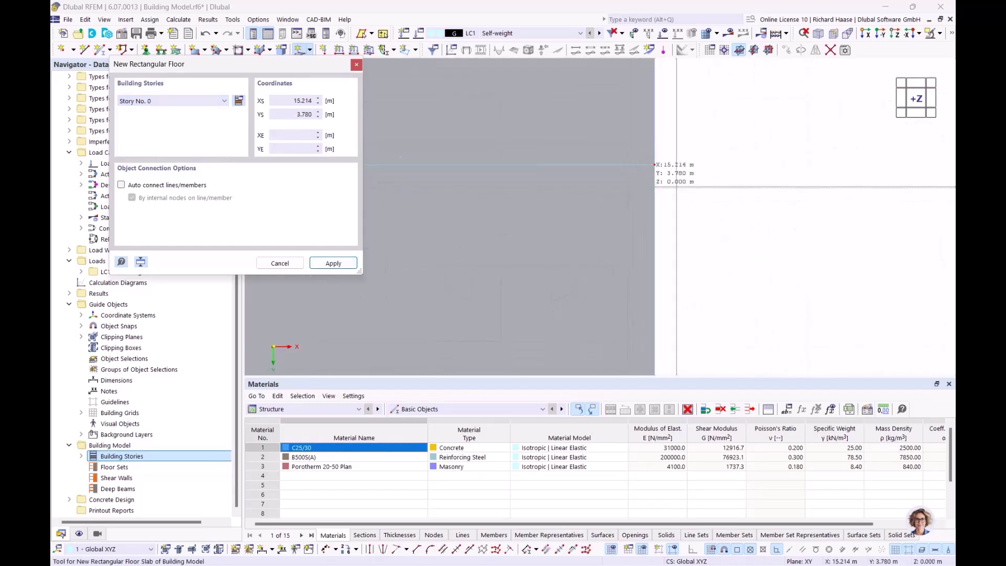
pyautogui.scroll(-5, 676, 187)
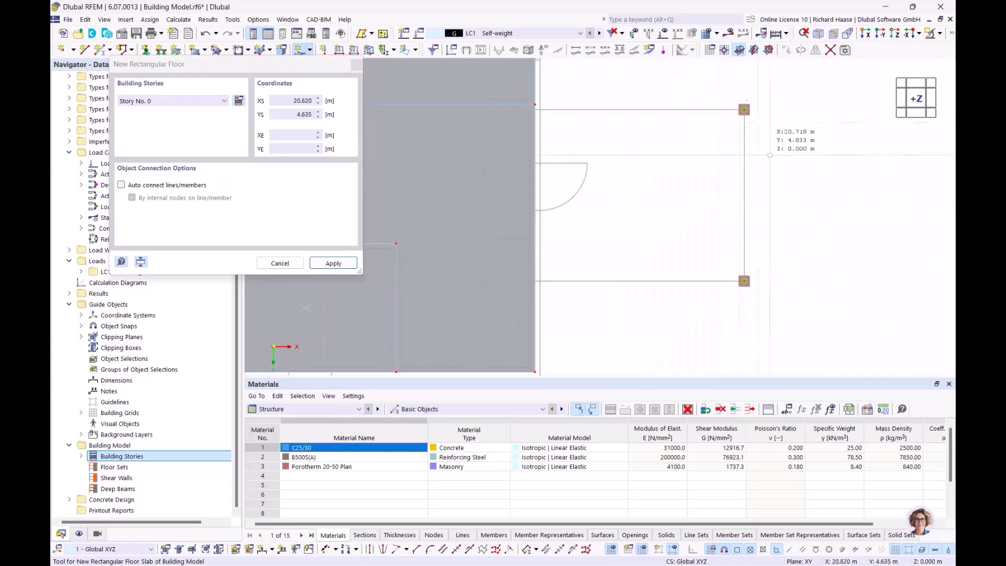
pyautogui.scroll(3, 754, 259)
# - Draw the annex slab from 20.120, 7.770 to 15.240, 3.770 m
pyautogui.click(734, 289)
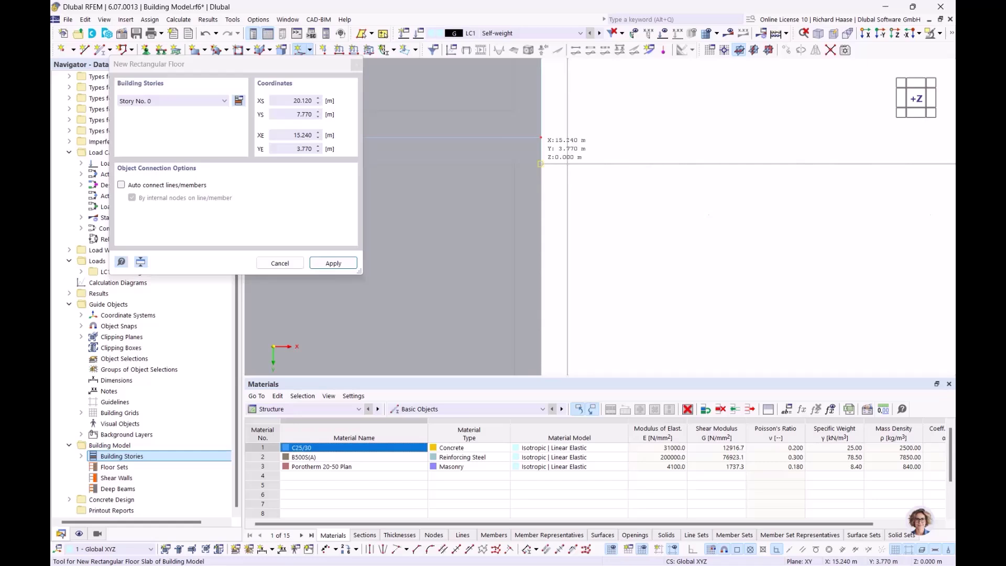
pyautogui.click(541, 164)
pyautogui.scroll(-10, 643, 173)
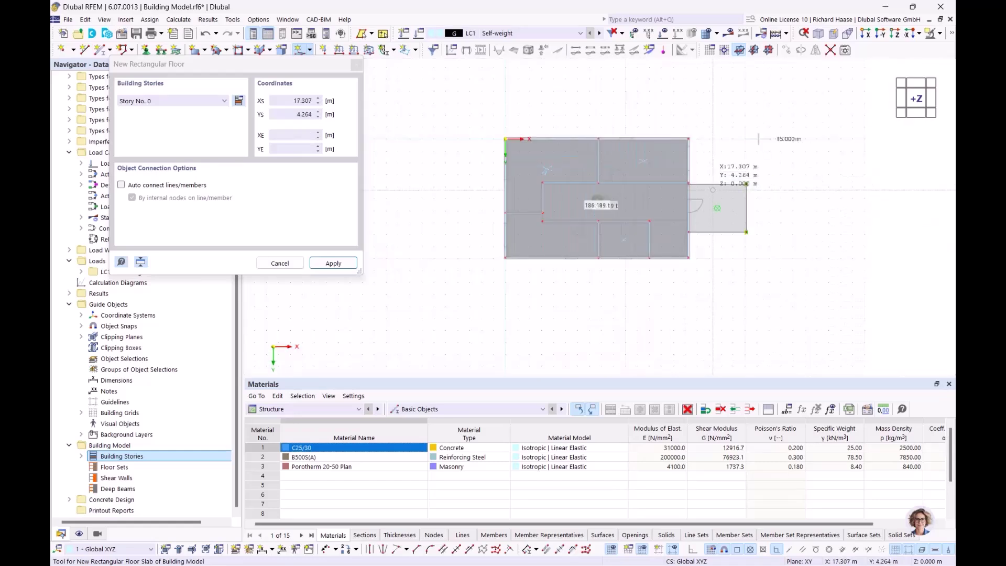
pyautogui.moveTo(710, 187); pyautogui.dragTo(623, 112, button='middle')
pyautogui.press('Escape')
pyautogui.scroll(3, 577, 163)
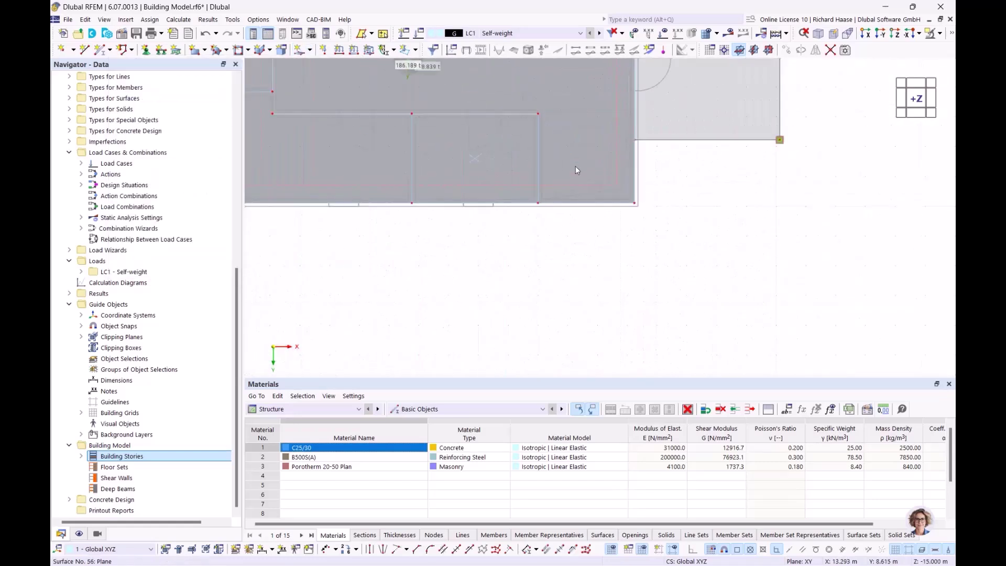
pyautogui.scroll(3, 578, 165)
pyautogui.moveTo(647, 202); pyautogui.dragTo(649, 266, button='middle')
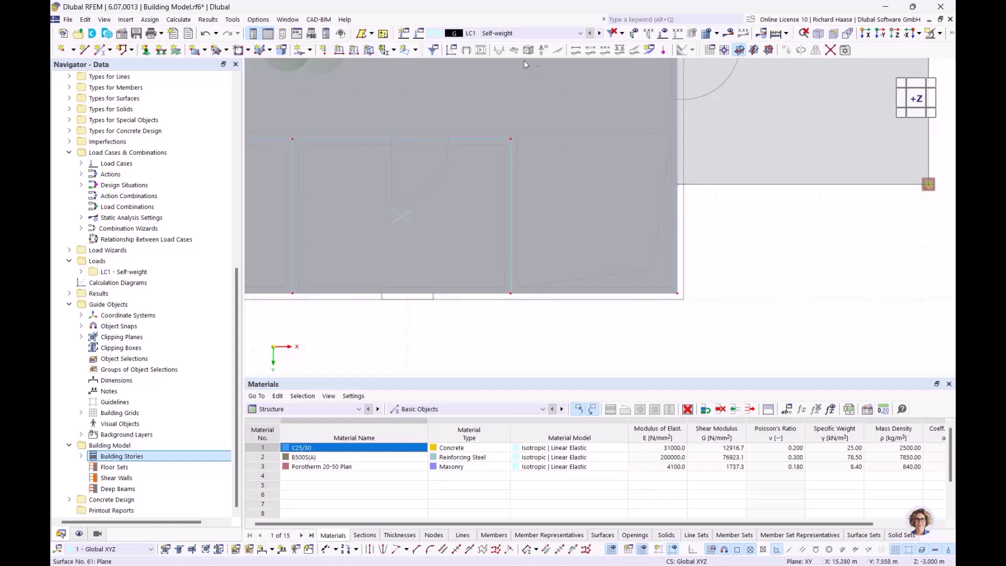
pyautogui.click(311, 52)
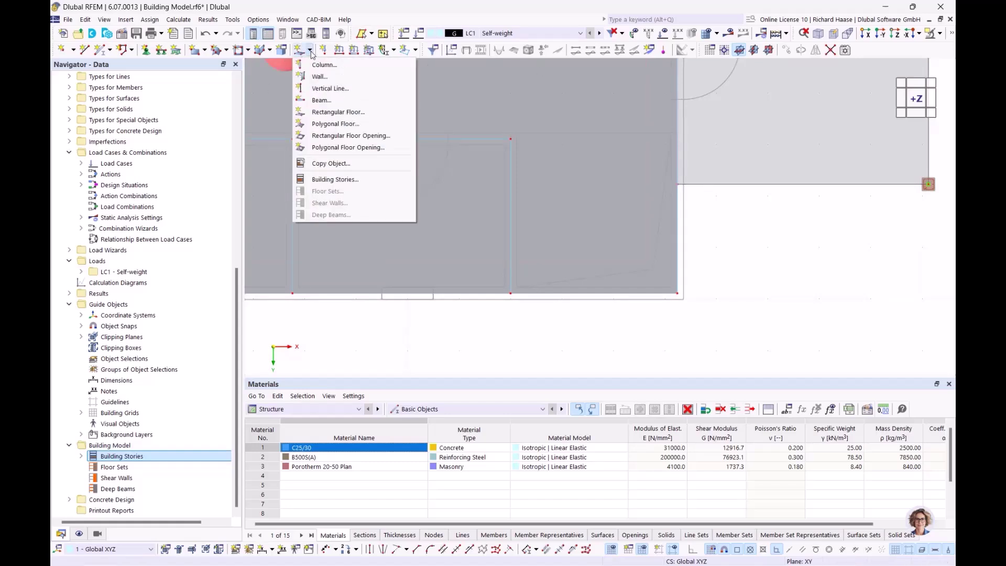
# - Add a rectangular floor opening on Stories 0–3 from corner 12.000/6.770 to 15.240/9.890 m
pyautogui.click(354, 139)
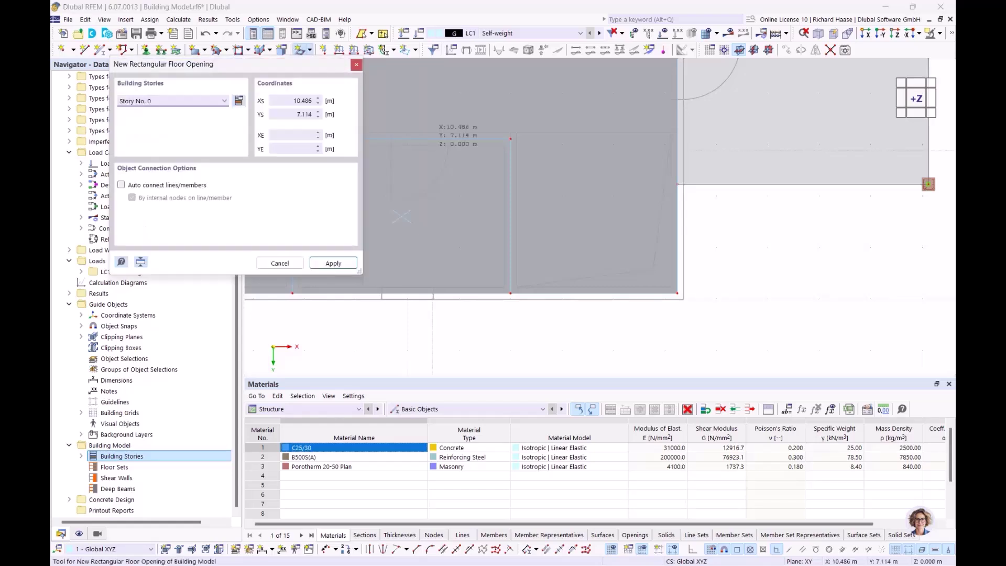
pyautogui.click(163, 101)
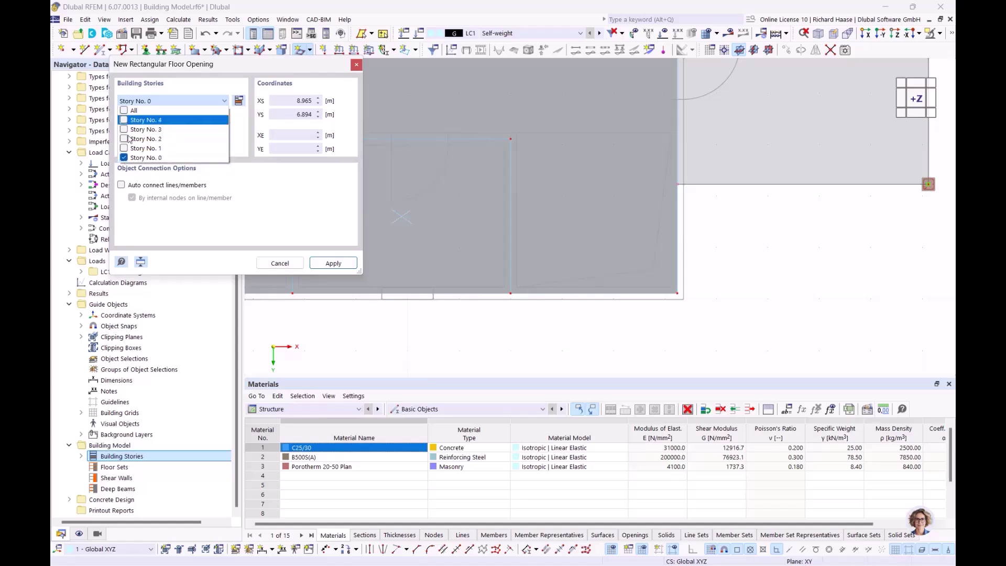
pyautogui.click(124, 148)
pyautogui.click(124, 138)
pyautogui.click(124, 129)
pyautogui.click(322, 235)
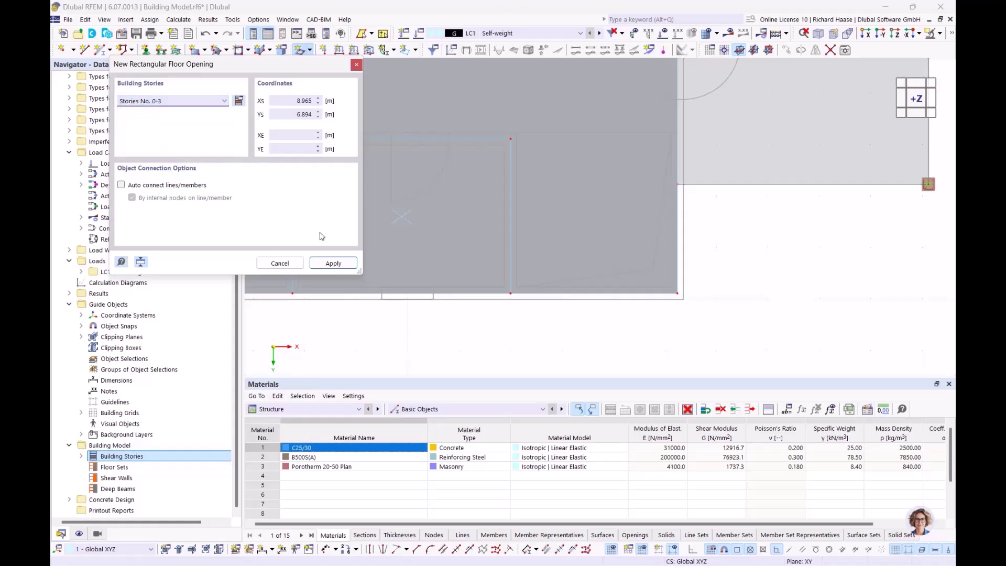
pyautogui.scroll(6, 443, 218)
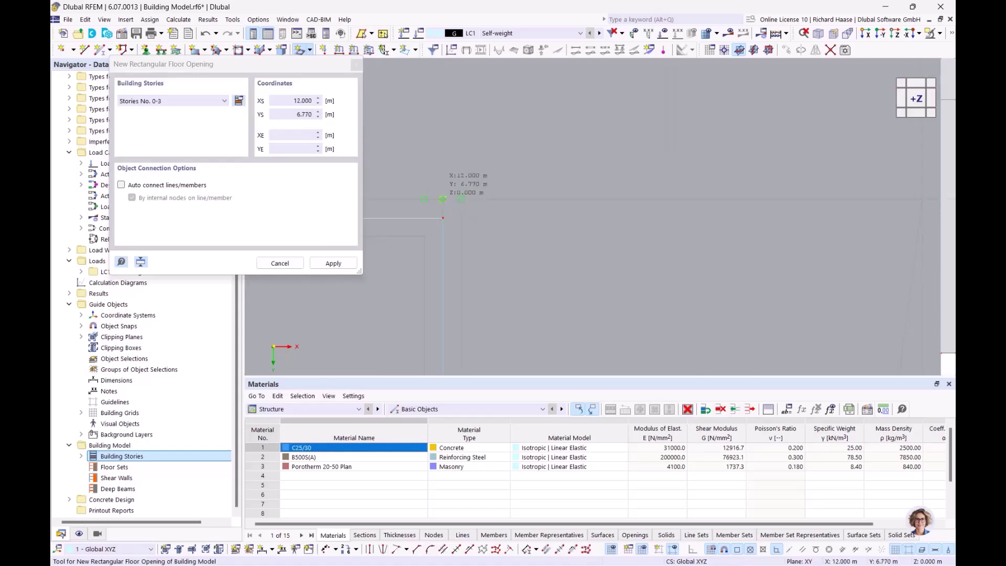
pyautogui.click(443, 218)
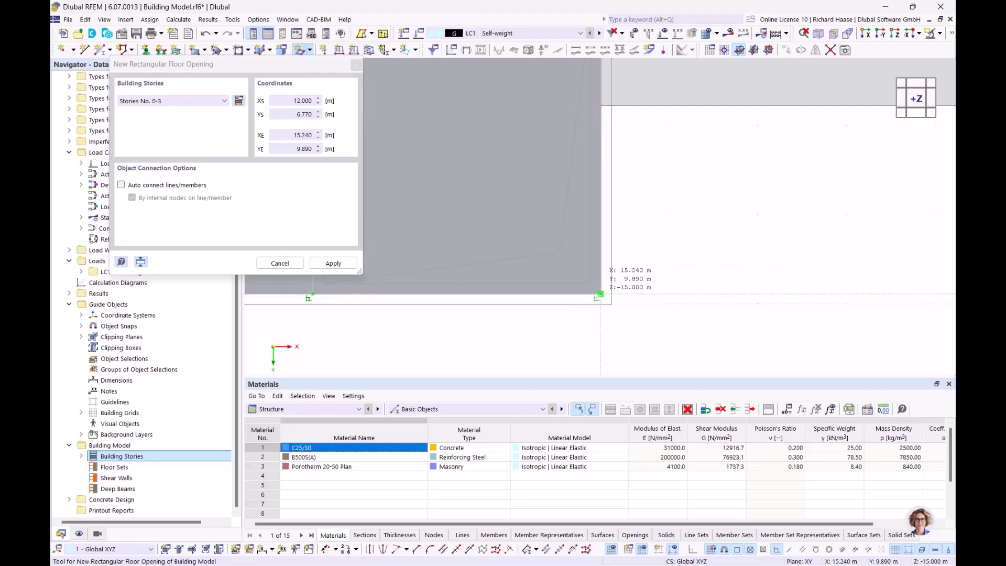
pyautogui.click(601, 294)
pyautogui.scroll(-4, 577, 273)
pyautogui.press('Escape')
# - Orbit and zoom the 3-D model to inspect the new floor opening
pyautogui.keyDown('ctrl'); pyautogui.moveTo(524, 244); pyautogui.dragTo(472, 139, button='middle'); pyautogui.keyUp('ctrl')
pyautogui.scroll(3, 478, 178)
pyautogui.scroll(-3, 488, 243)
pyautogui.scroll(2, 469, 188)
pyautogui.moveTo(469, 188)
pyautogui.keyDown('ctrl'); pyautogui.mouseDown(button='middle')
pyautogui.moveTo(469, 208)
pyautogui.moveTo(467, 178)
pyautogui.mouseUp(button='middle'); pyautogui.keyUp('ctrl')
pyautogui.scroll(4, 468, 209)
pyautogui.keyDown('ctrl'); pyautogui.moveTo(484, 234); pyautogui.dragTo(724, 203, button='middle'); pyautogui.keyUp('ctrl')
pyautogui.scroll(1, 517, 352)
pyautogui.scroll(-3, 535, 253)
pyautogui.scroll(-3, 645, 198)
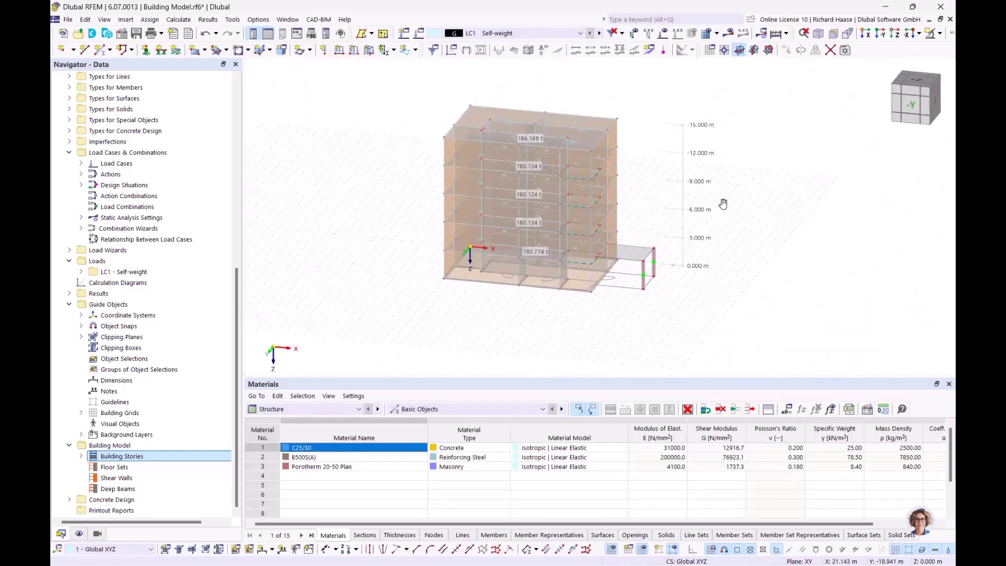
# - Switch to the +Z top view and zoom so the whole floor plan with its opening is visible
pyautogui.scroll(2, 655, 230)
pyautogui.keyDown('ctrl'); pyautogui.moveTo(644, 218); pyautogui.dragTo(627, 267, button='middle'); pyautogui.keyUp('ctrl')
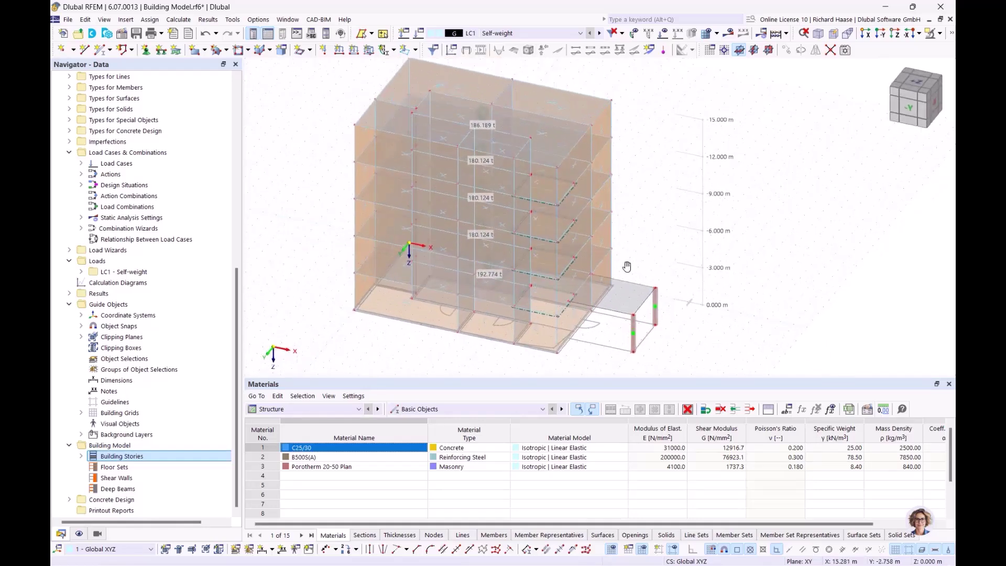
pyautogui.click(910, 85)
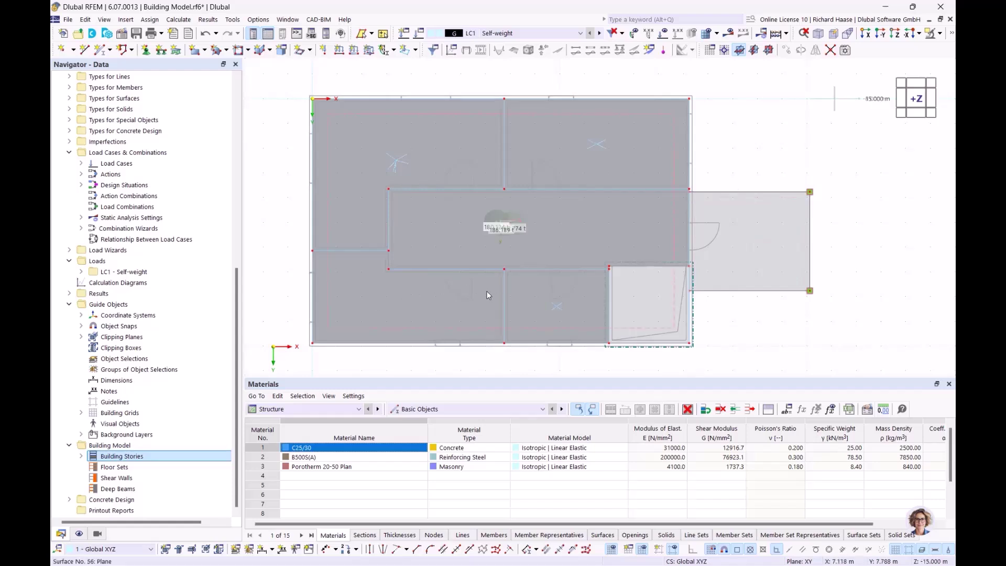
pyautogui.scroll(3, 571, 349)
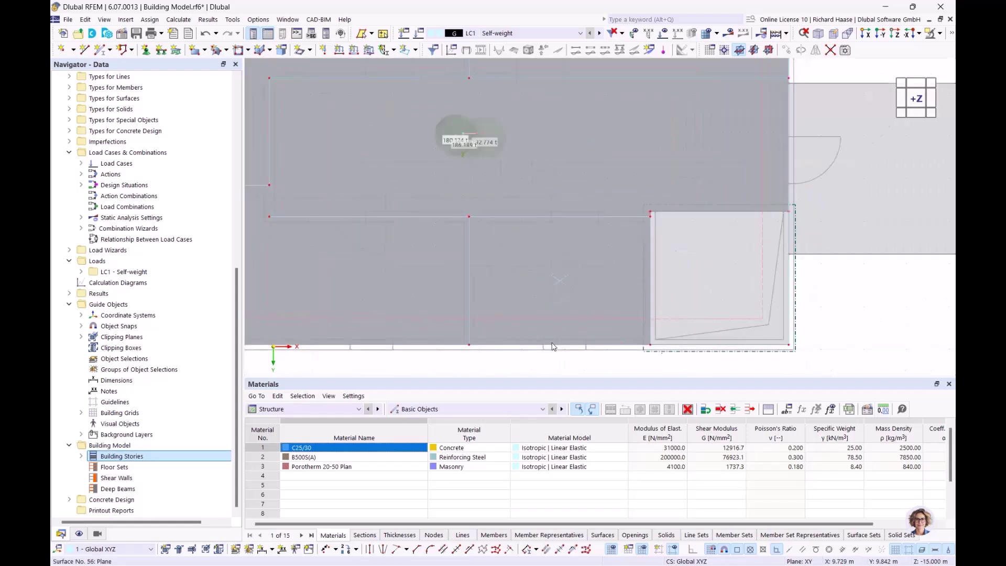
pyautogui.scroll(-3, 574, 186)
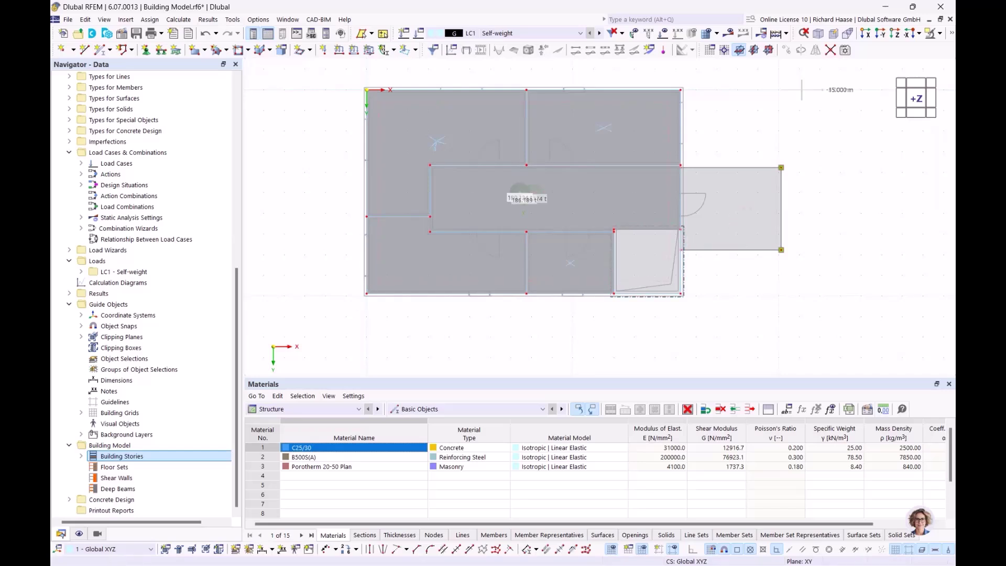
pyautogui.moveTo(238, 297); pyautogui.dragTo(237, 109)
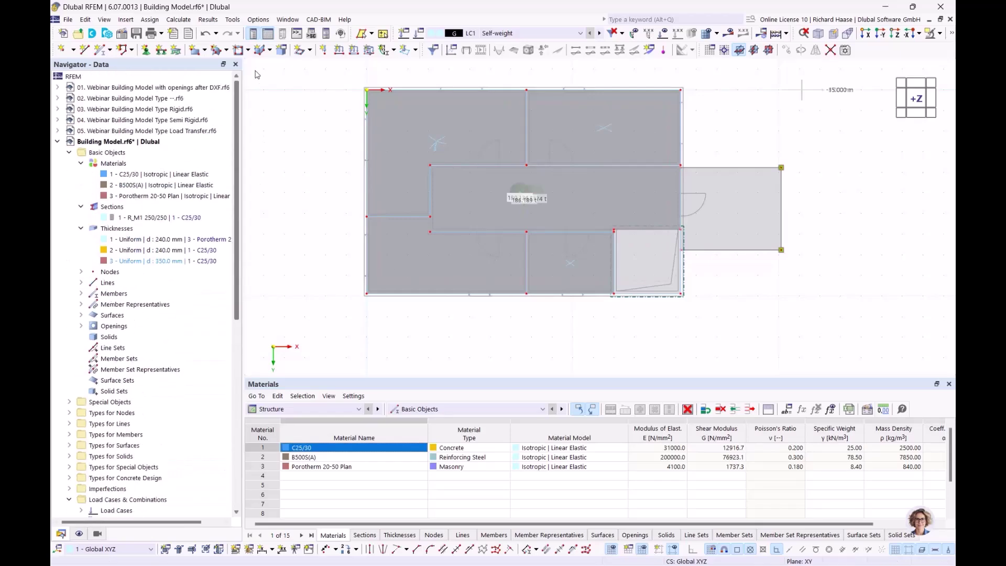
# - Open the 01. Webinar Building Model with openings after DXF model and display it in solid rendering
pyautogui.click(58, 141)
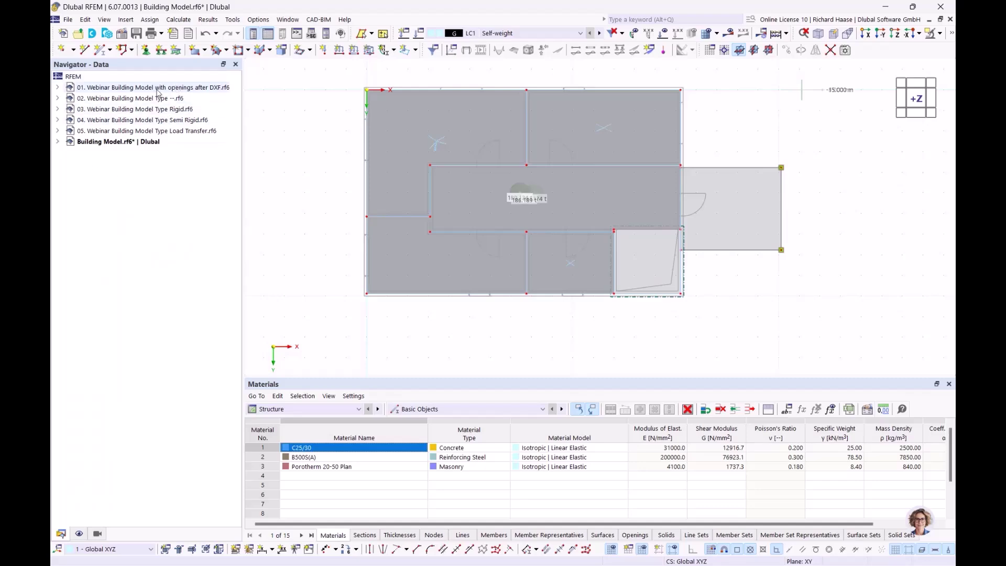
pyautogui.doubleClick(157, 91)
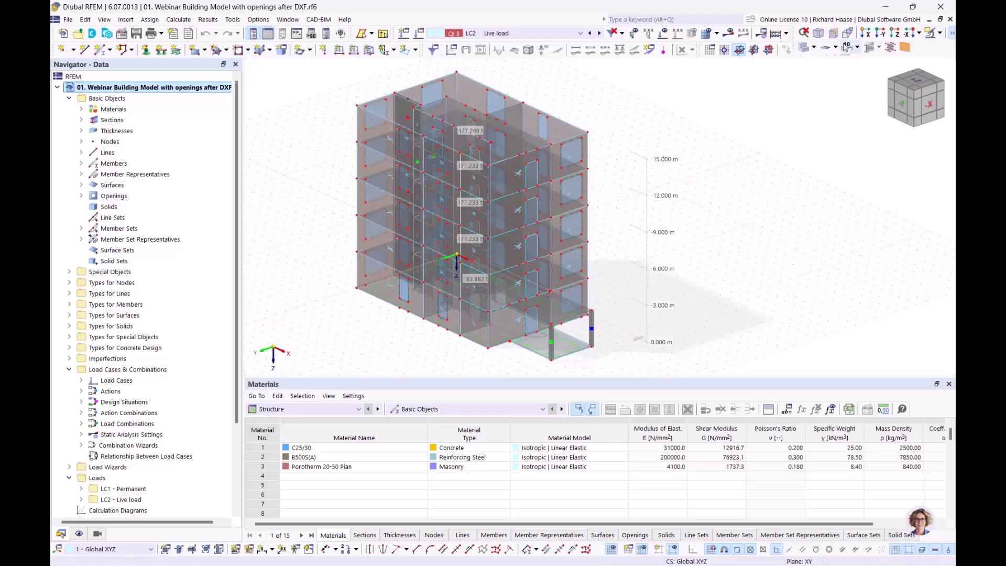
pyautogui.click(804, 47)
pyautogui.click(805, 47)
pyautogui.keyDown('ctrl'); pyautogui.moveTo(696, 296); pyautogui.dragTo(731, 265, button='middle'); pyautogui.keyUp('ctrl')
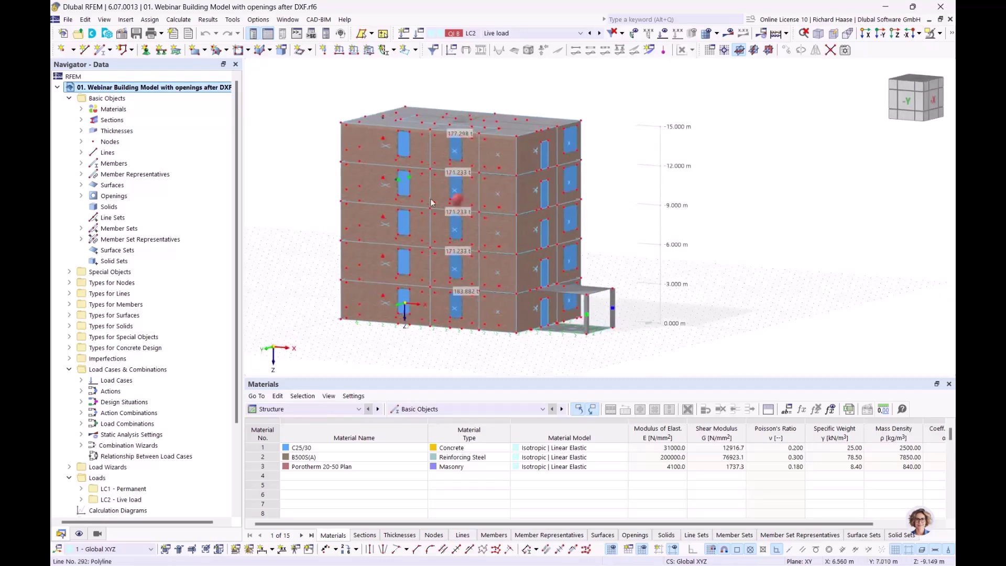
pyautogui.scroll(5, 414, 163)
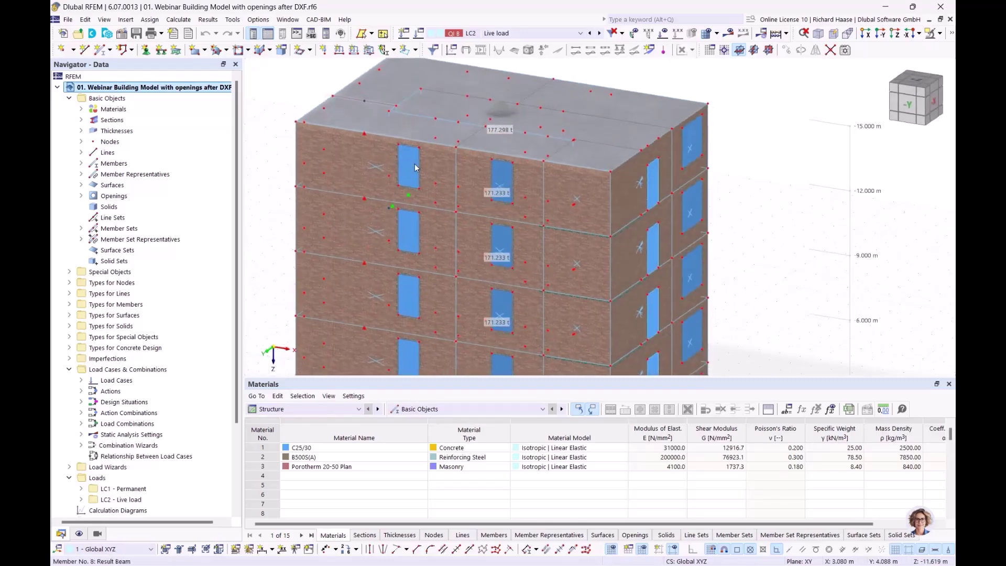
pyautogui.scroll(3, 413, 163)
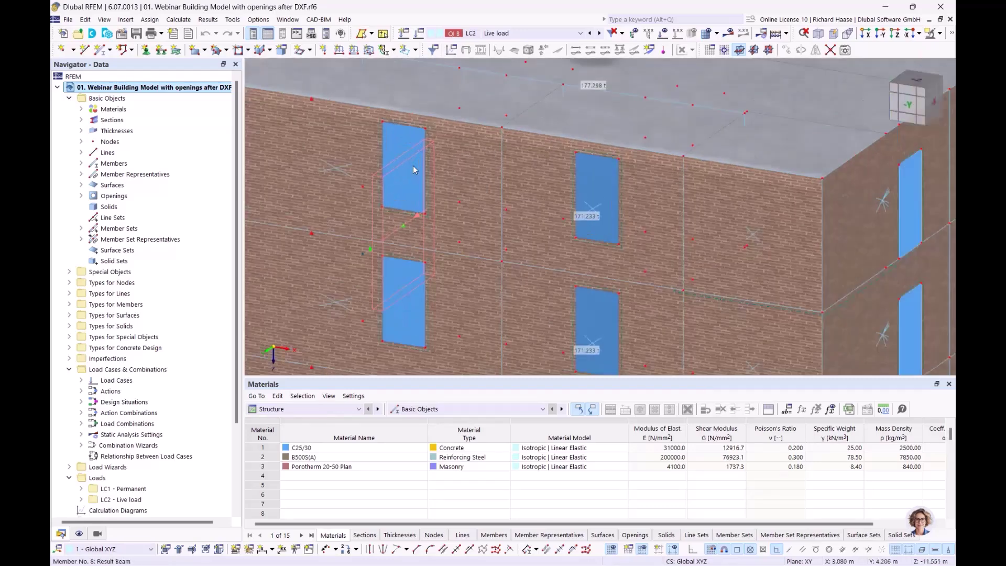
# - Inspect the properties of window surface 69 and close them without changes
pyautogui.doubleClick(392, 135)
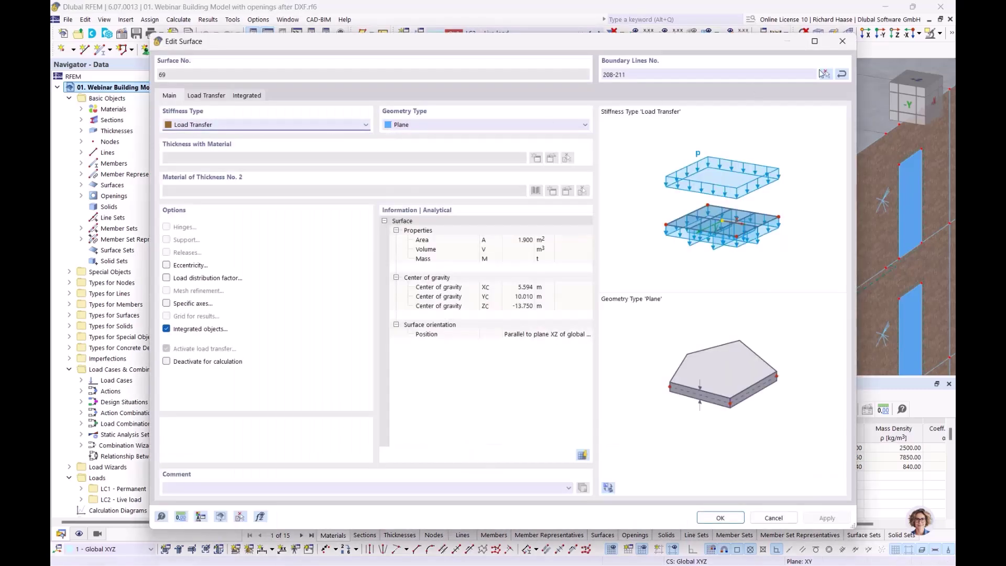
pyautogui.click(843, 41)
pyautogui.scroll(-5, 347, 196)
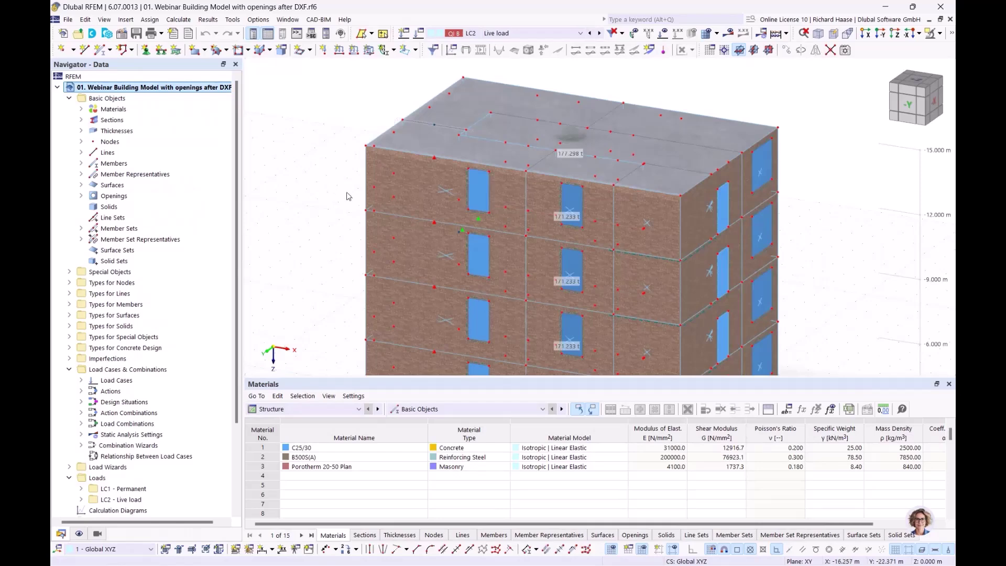
pyautogui.keyDown('ctrl'); pyautogui.moveTo(347, 192); pyautogui.dragTo(319, 188, button='middle'); pyautogui.keyUp('ctrl')
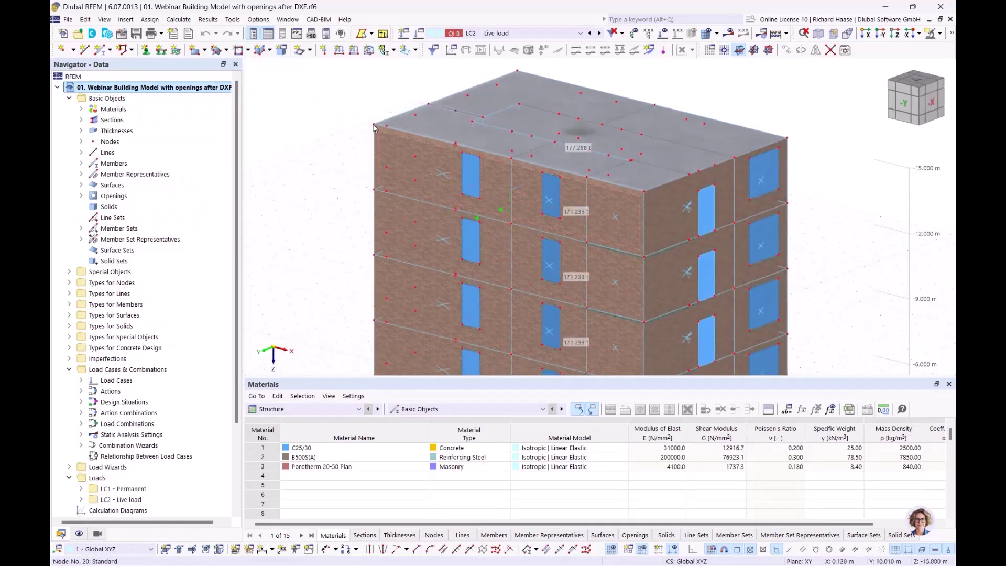
pyautogui.moveTo(654, 320); pyautogui.dragTo(623, 281, button='middle')
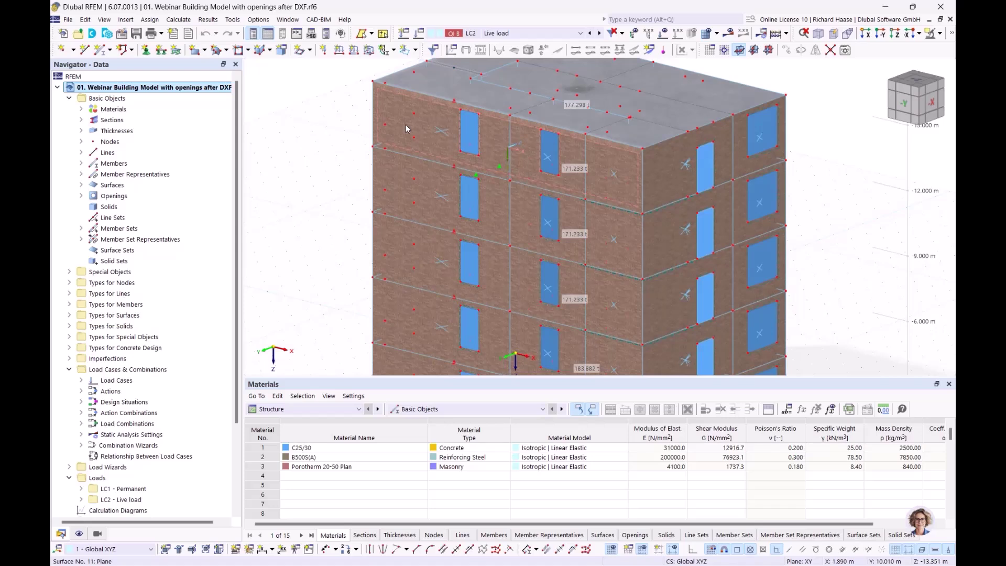
pyautogui.moveTo(406, 125)
pyautogui.moveTo(557, 176)
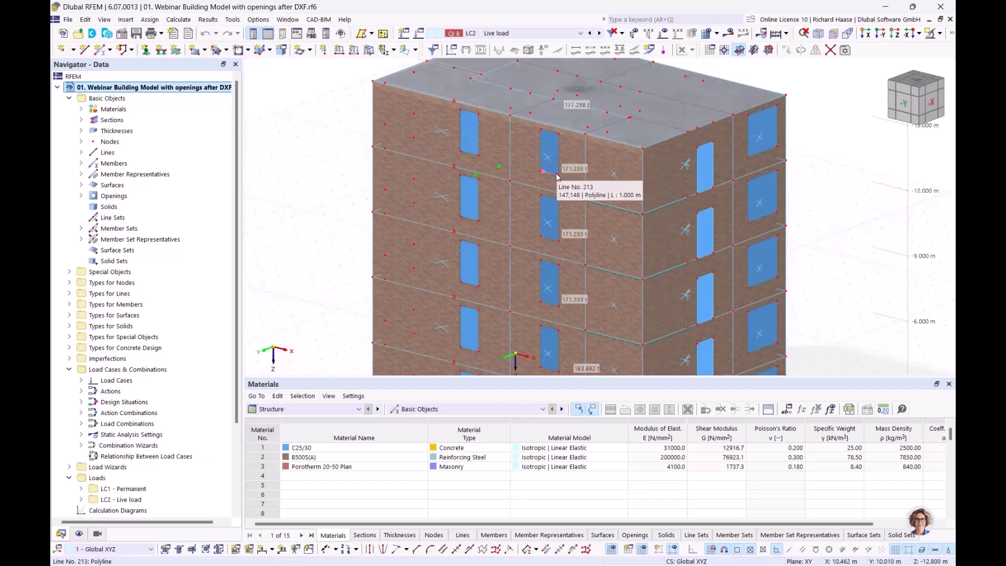
pyautogui.moveTo(470, 200)
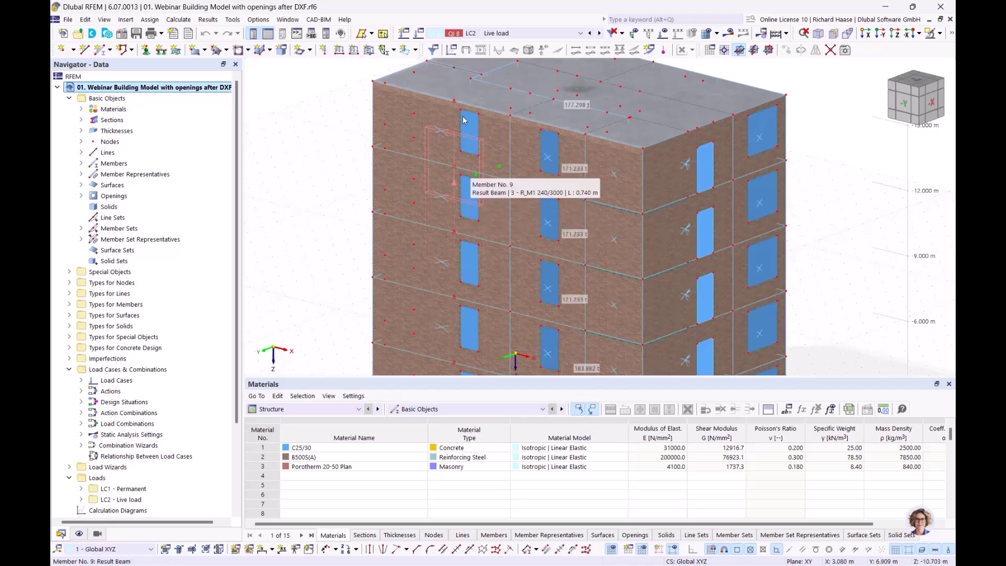
pyautogui.scroll(3, 470, 129)
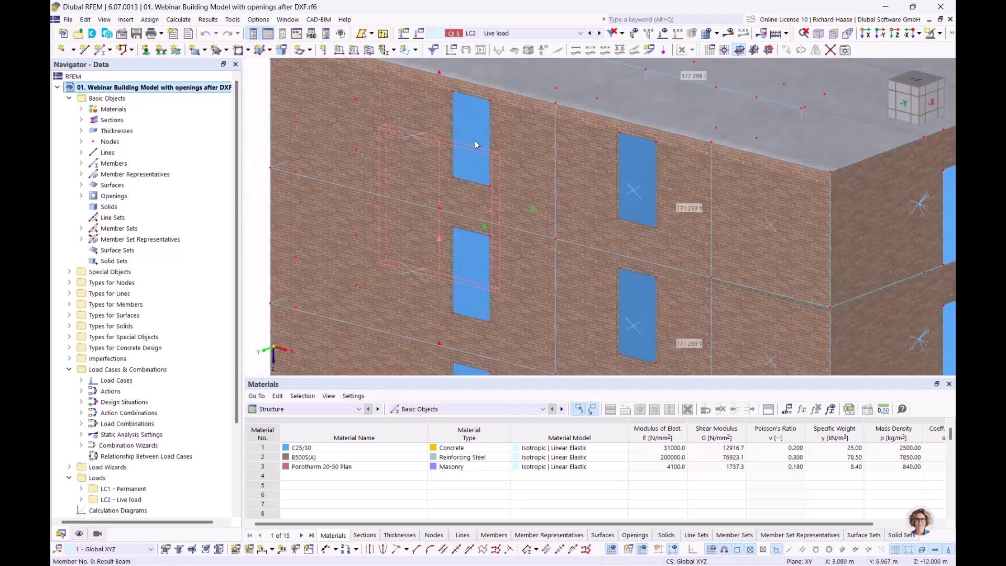
pyautogui.scroll(-4, 283, 160)
pyautogui.moveTo(278, 168); pyautogui.dragTo(282, 184, button='middle')
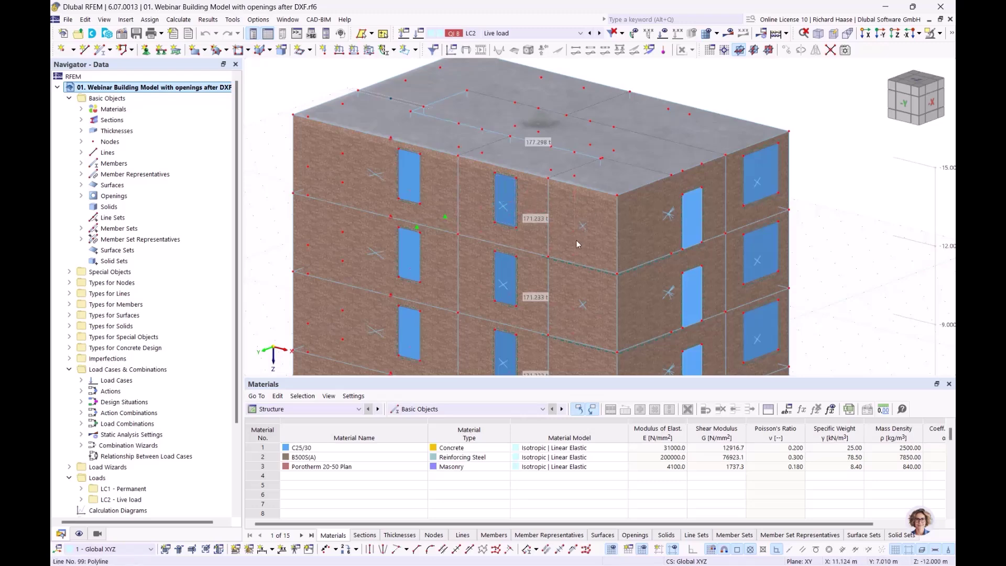
pyautogui.scroll(-2, 614, 275)
pyautogui.moveTo(651, 287); pyautogui.dragTo(565, 160, button='middle')
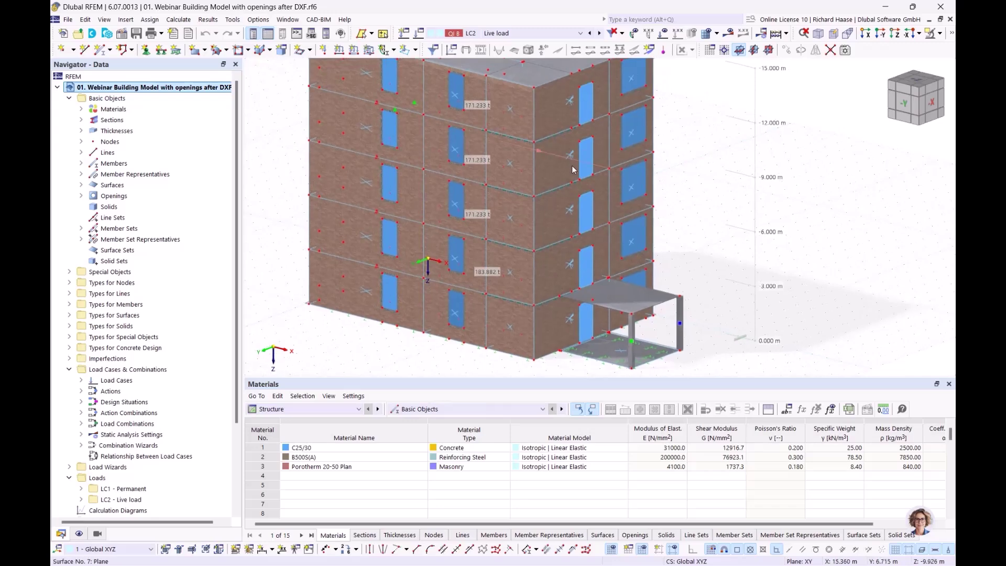
pyautogui.keyDown('ctrl'); pyautogui.moveTo(665, 236); pyautogui.dragTo(682, 258, button='middle'); pyautogui.keyUp('ctrl')
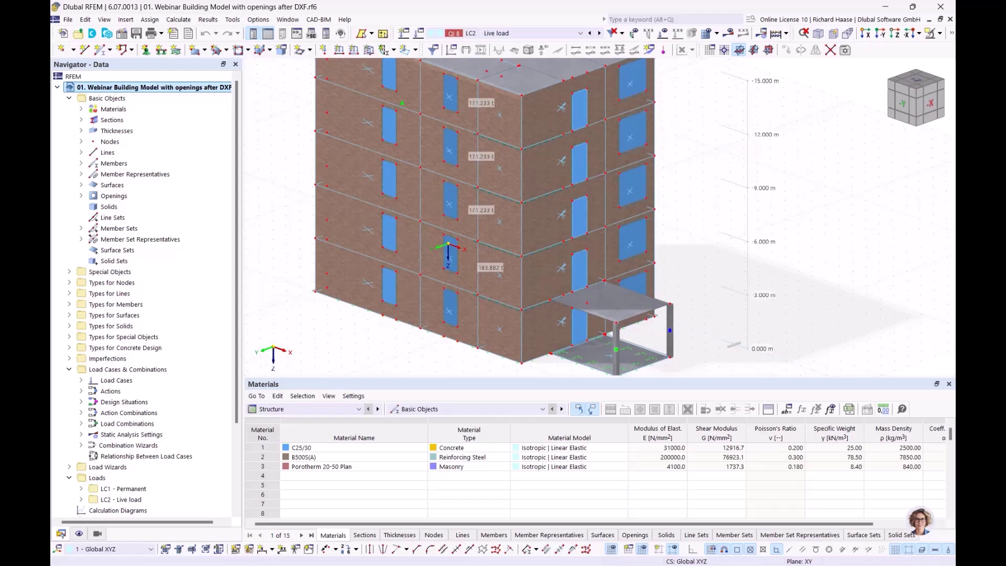
pyautogui.scroll(-2, 167, 371)
pyautogui.scroll(-1, 168, 371)
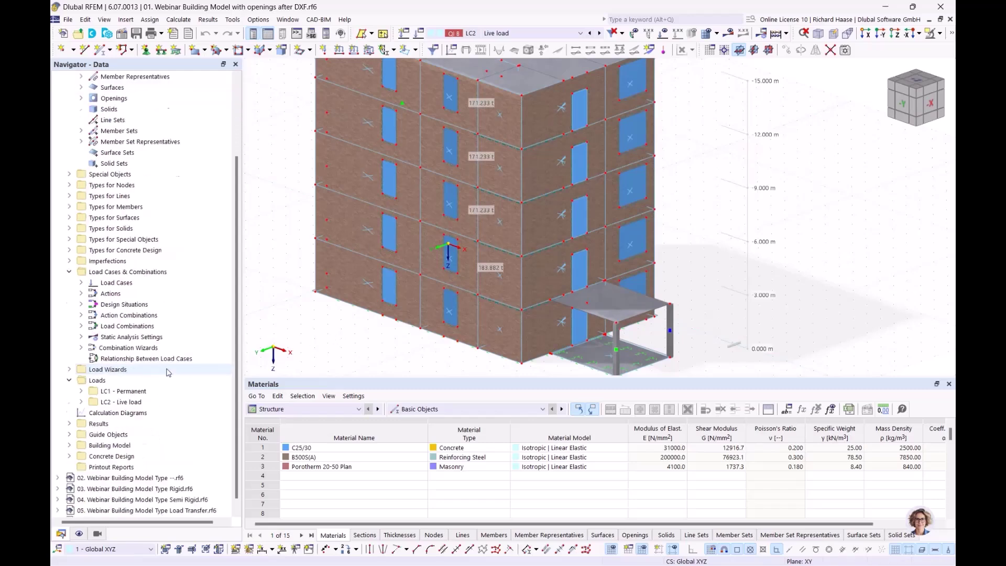
# - Activate Building Story visibility filtering and display only storey 4
pyautogui.click(97, 534)
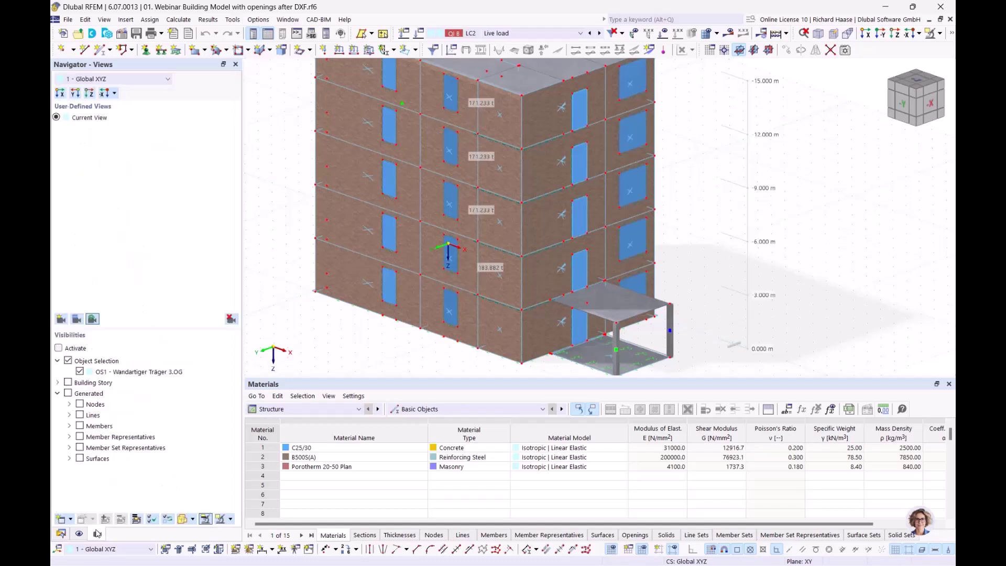
pyautogui.click(69, 362)
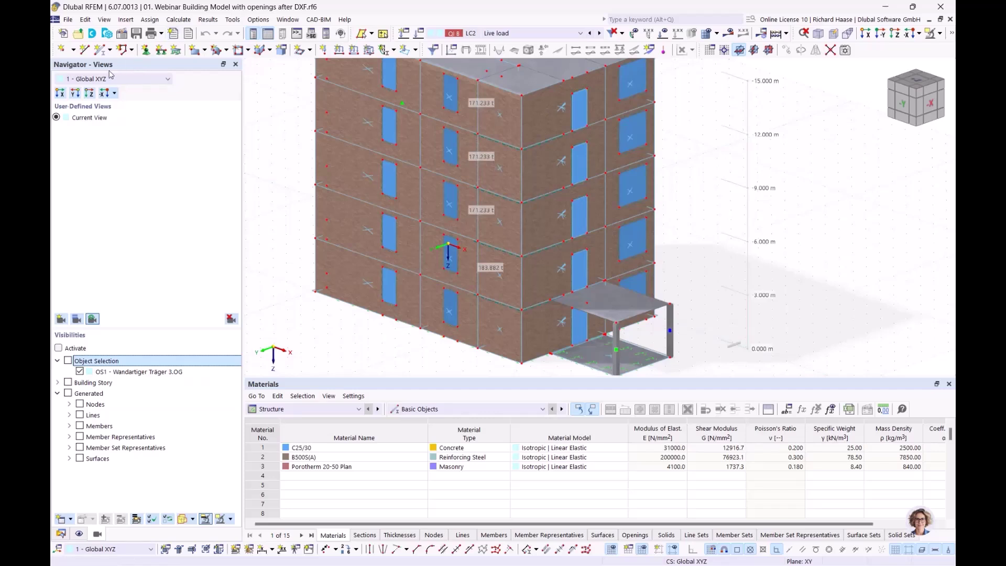
pyautogui.click(100, 385)
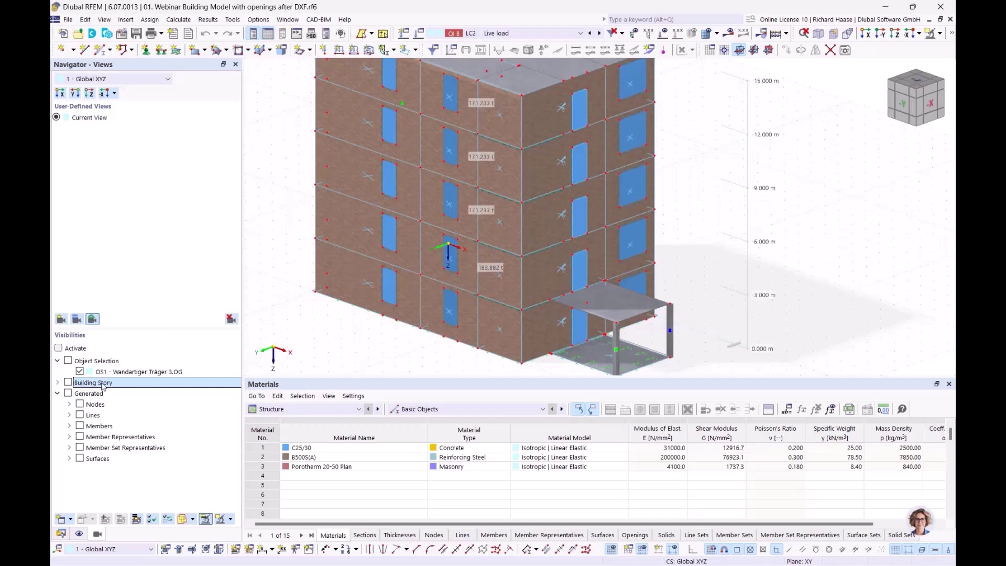
pyautogui.click(58, 348)
pyautogui.click(57, 382)
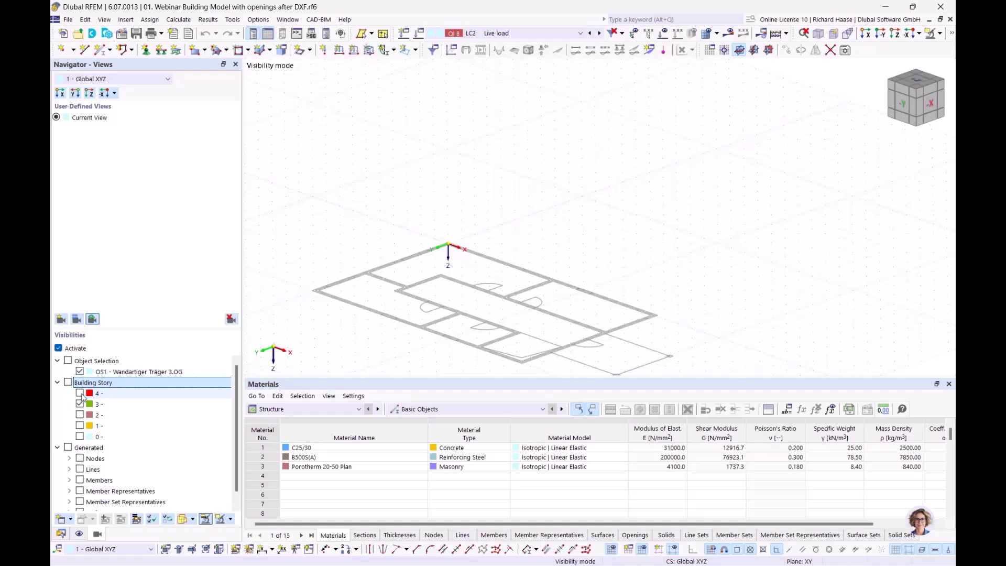
pyautogui.click(80, 393)
pyautogui.scroll(-2, 523, 231)
pyautogui.moveTo(525, 229)
pyautogui.mouseDown(button='middle')
pyautogui.moveTo(523, 240)
pyautogui.moveTo(542, 227)
pyautogui.mouseUp(button='middle')
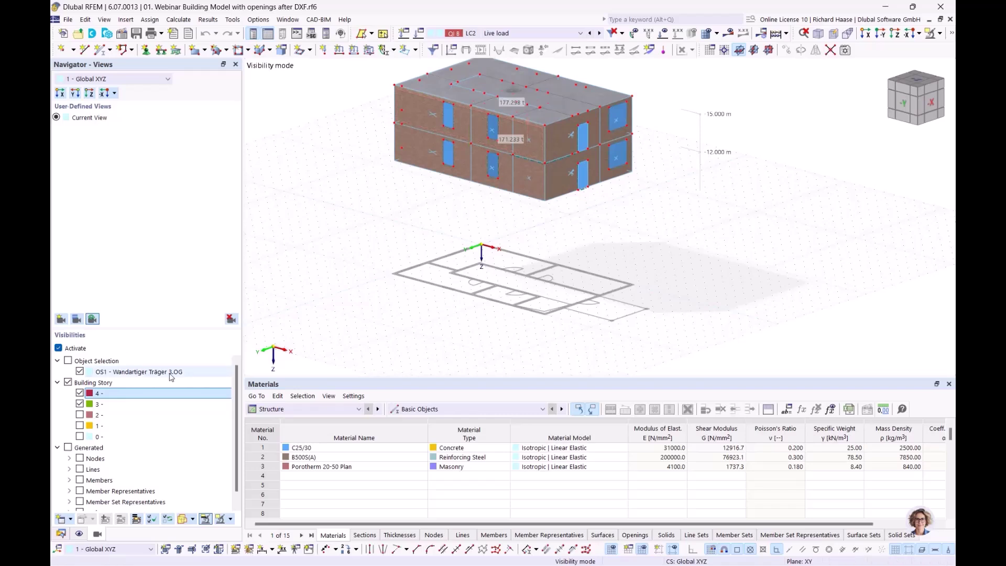
# - Toggle storeys 3, 2, 1 and 0 in turn alongside the top storey
pyautogui.click(80, 404)
pyautogui.click(80, 415)
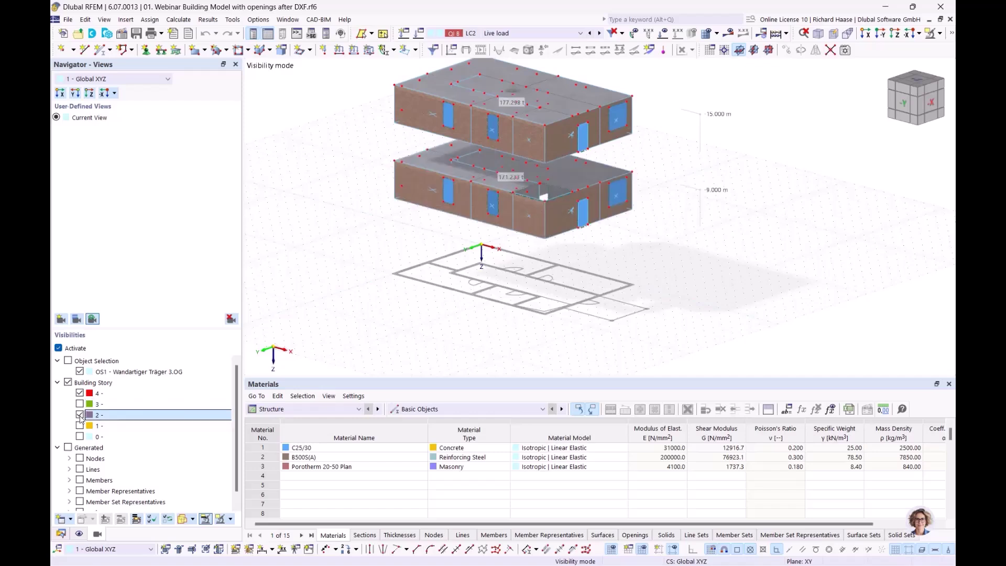
pyautogui.click(80, 415)
pyautogui.click(80, 425)
pyautogui.click(80, 426)
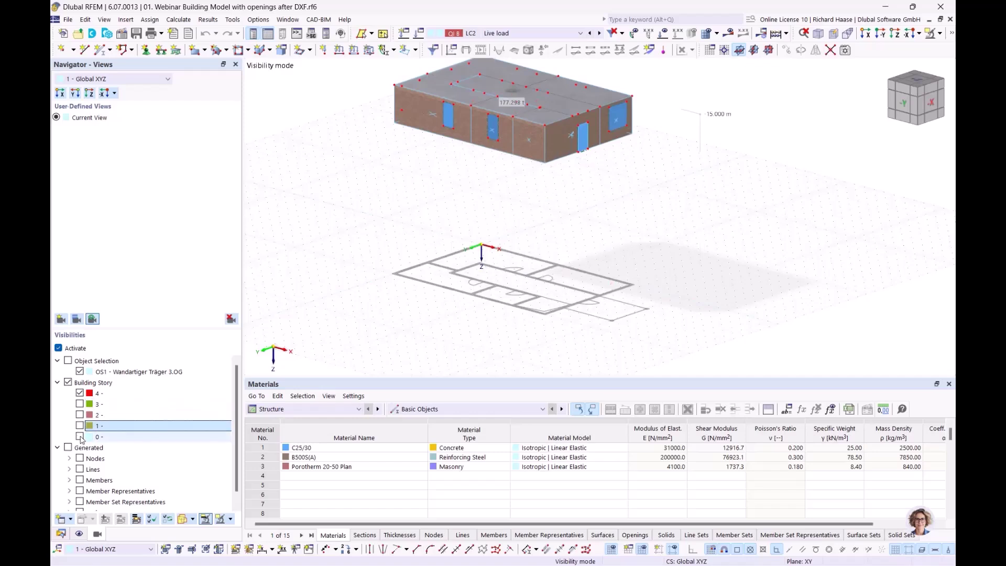
pyautogui.click(79, 437)
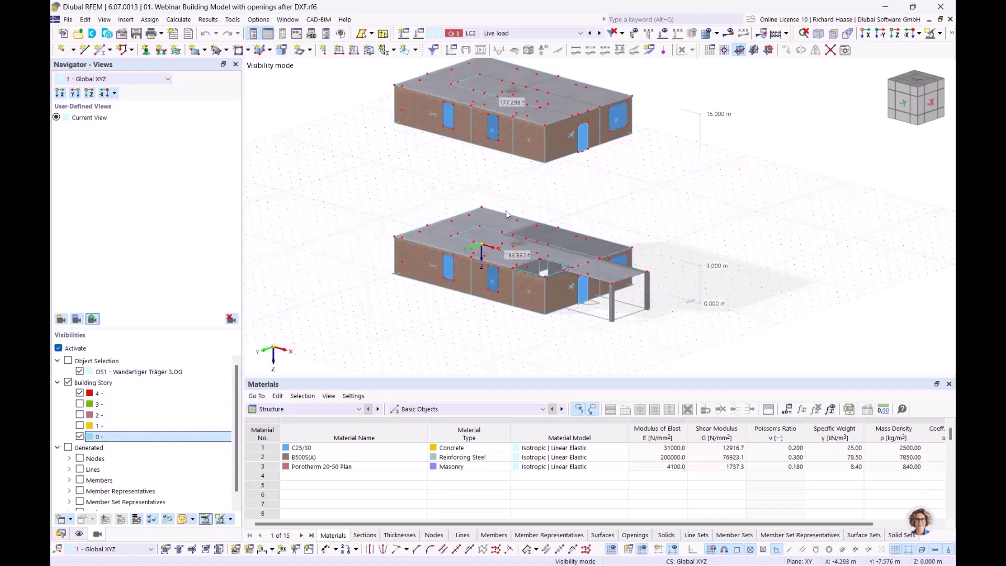
# - Turn off storey filtering so all five storeys are displayed again
pyautogui.keyDown('ctrl'); pyautogui.moveTo(570, 285); pyautogui.dragTo(603, 271, button='middle'); pyautogui.keyUp('ctrl')
pyautogui.click(58, 348)
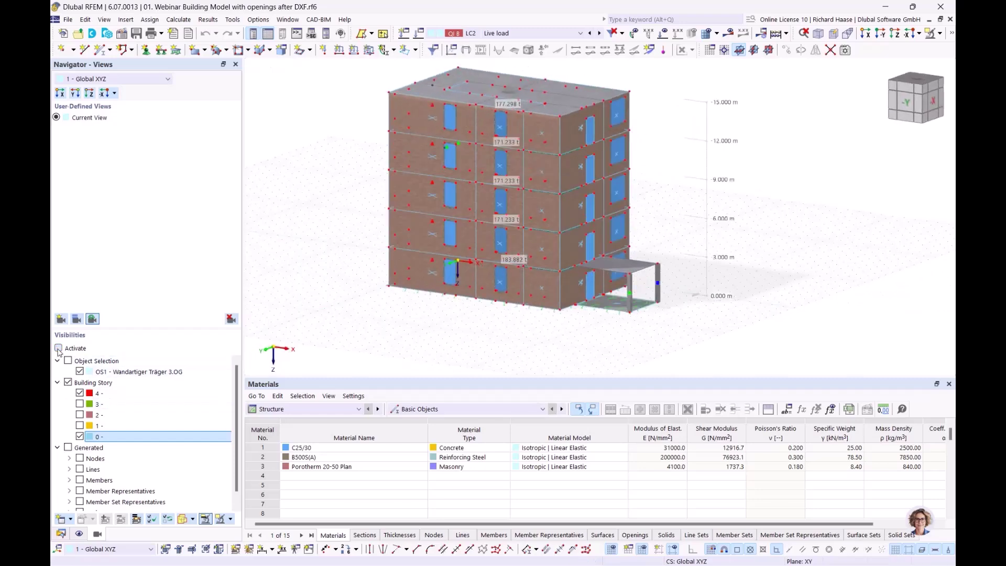
pyautogui.click(940, 33)
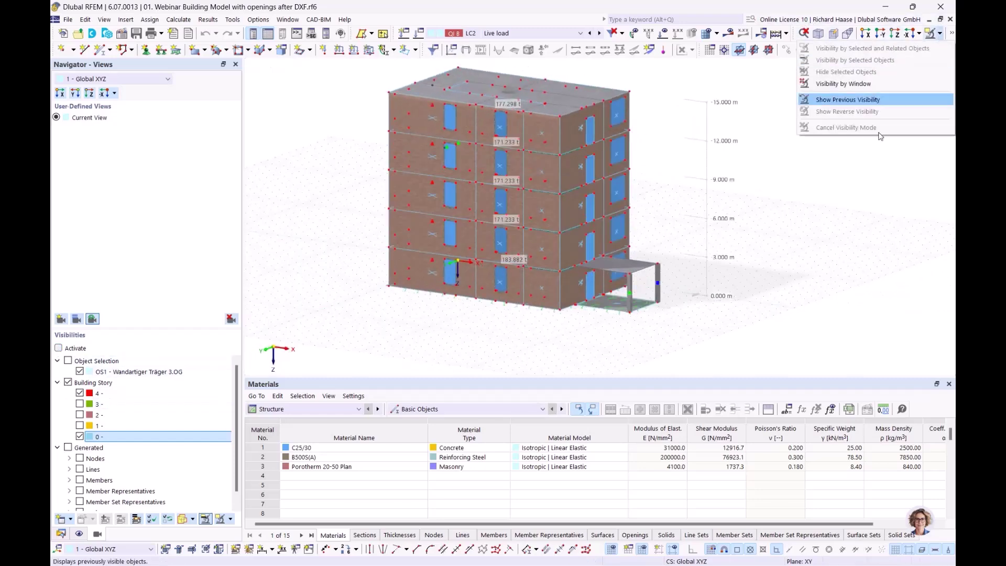
pyautogui.click(834, 275)
pyautogui.keyDown('ctrl'); pyautogui.moveTo(833, 275); pyautogui.dragTo(818, 283, button='middle'); pyautogui.keyUp('ctrl')
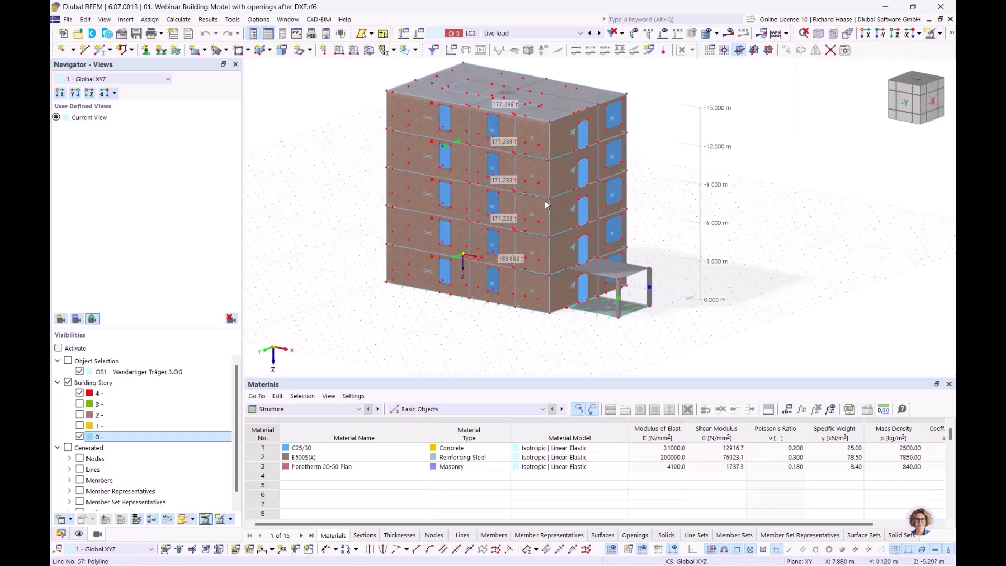
# - Zoom in and pan down across the facade walls, clearing the selected facade band
pyautogui.scroll(3, 532, 183)
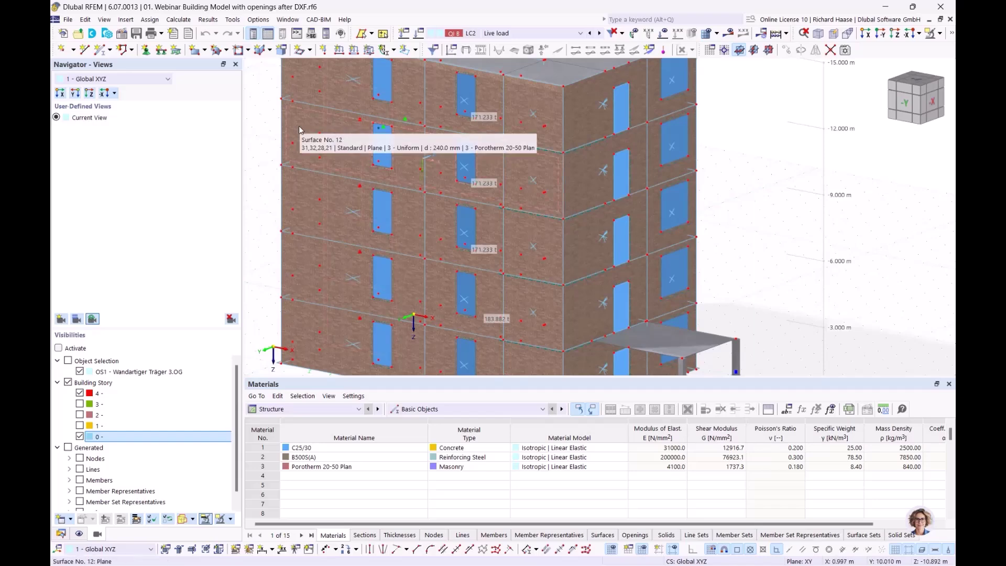
pyautogui.moveTo(364, 141); pyautogui.dragTo(360, 189, button='middle')
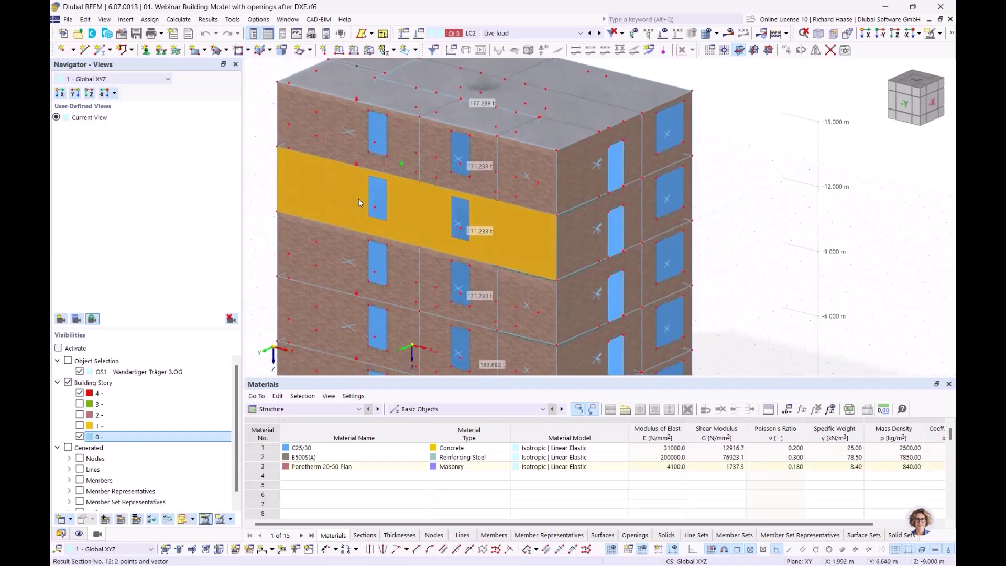
pyautogui.scroll(2, 325, 191)
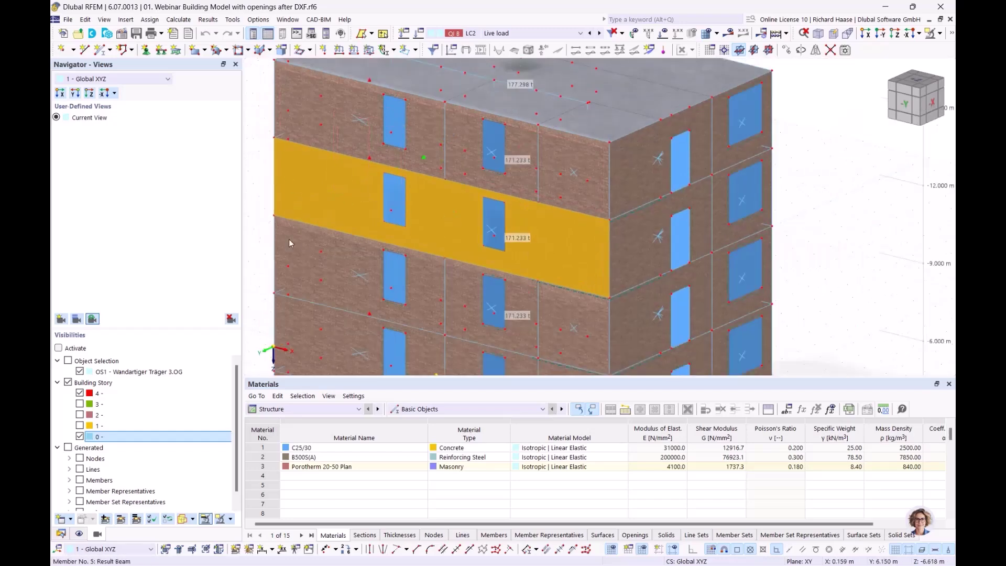
pyautogui.click(255, 180)
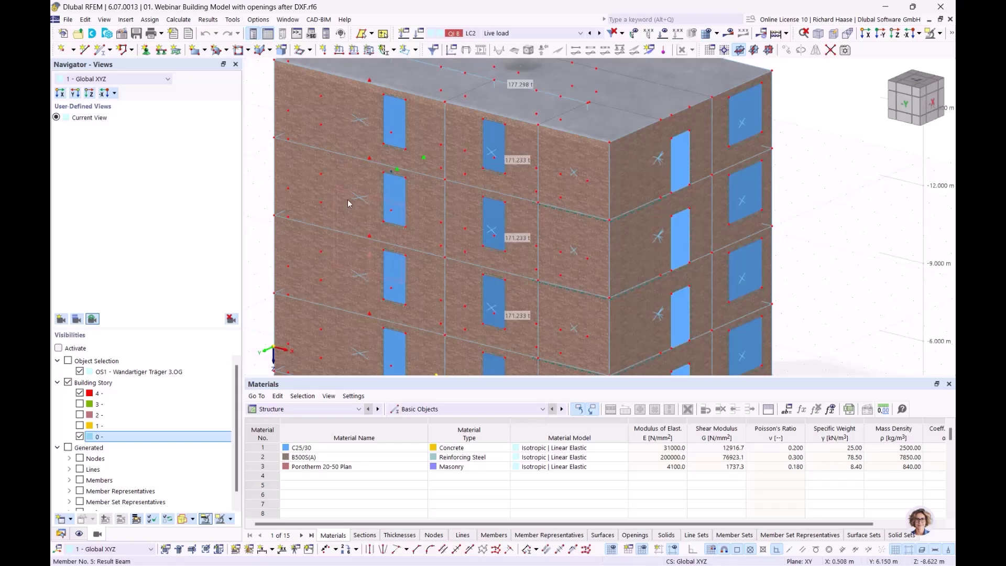
pyautogui.scroll(3, 359, 198)
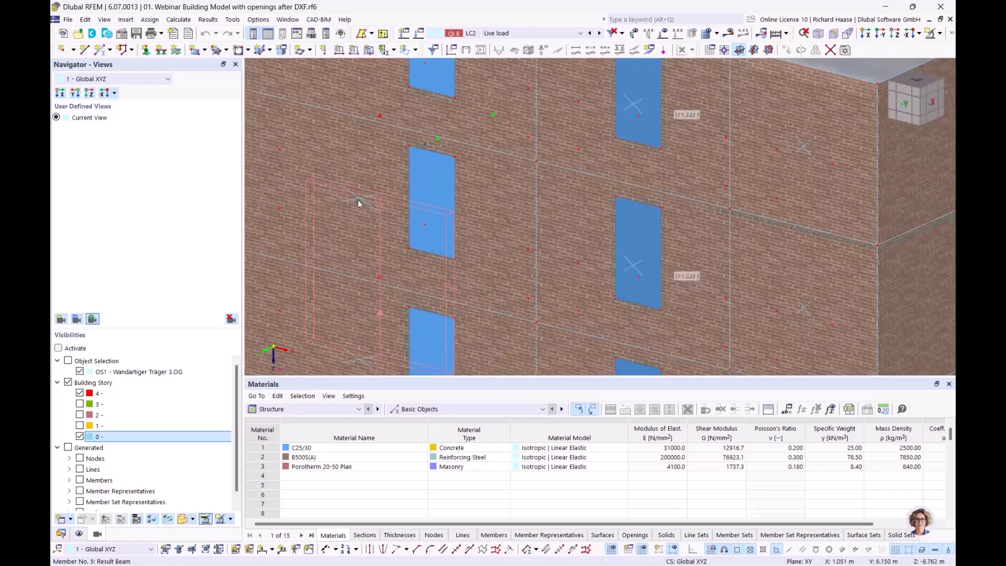
pyautogui.scroll(-6, 376, 206)
# - Orbit to the -X elevation and window-select the left wall's opening and edge lines
pyautogui.keyDown('ctrl'); pyautogui.moveTo(345, 203); pyautogui.dragTo(248, 174, button='middle'); pyautogui.keyUp('ctrl')
pyautogui.keyDown('ctrl'); pyautogui.moveTo(382, 194); pyautogui.dragTo(370, 187, button='middle'); pyautogui.keyUp('ctrl')
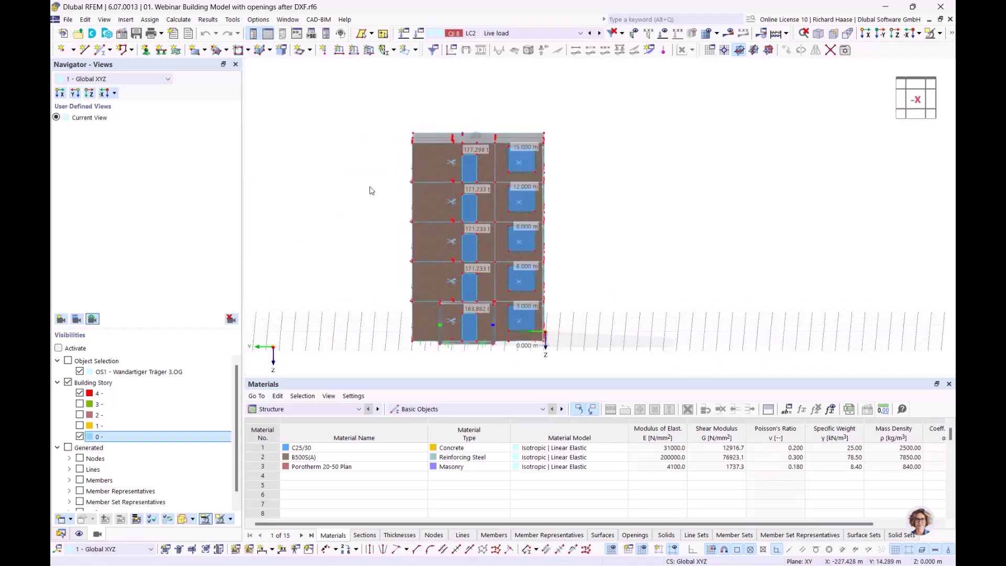
pyautogui.scroll(4, 383, 192)
pyautogui.moveTo(418, 160); pyautogui.dragTo(469, 270)
pyautogui.keyDown('ctrl'); pyautogui.moveTo(512, 272); pyautogui.dragTo(564, 286, button='middle'); pyautogui.keyUp('ctrl')
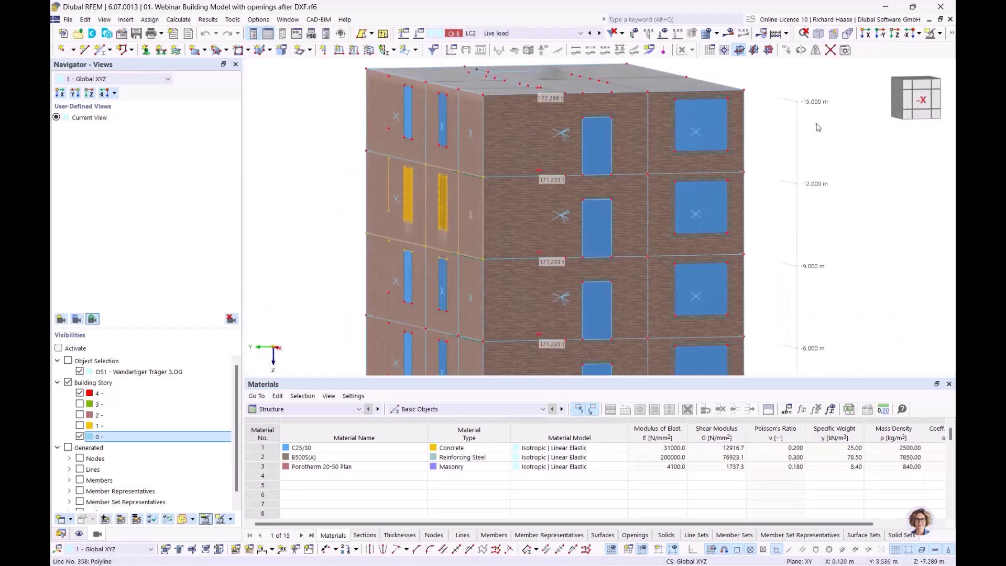
# - Cancel visibility mode to show the full building again
pyautogui.click(931, 34)
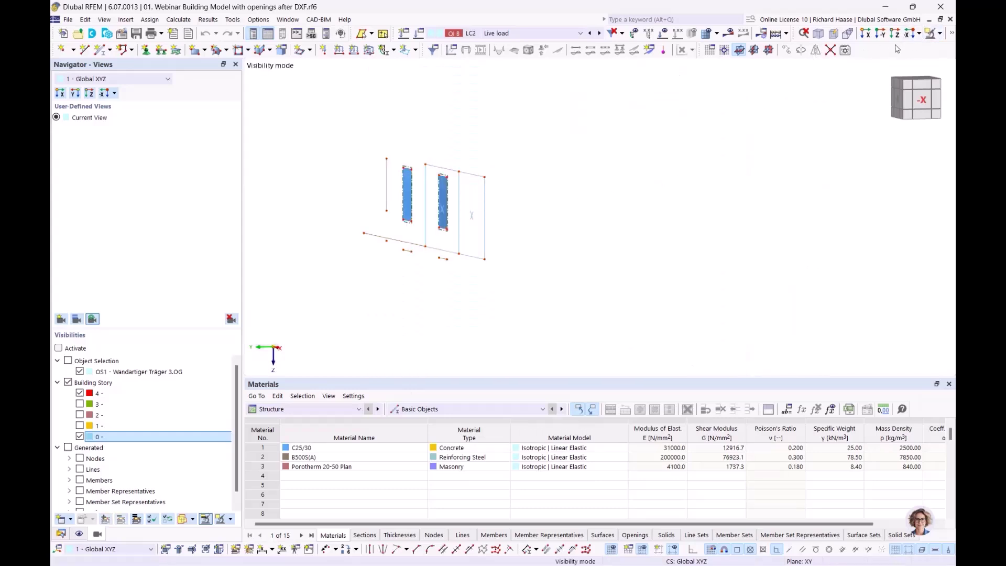
pyautogui.click(947, 35)
pyautogui.click(839, 131)
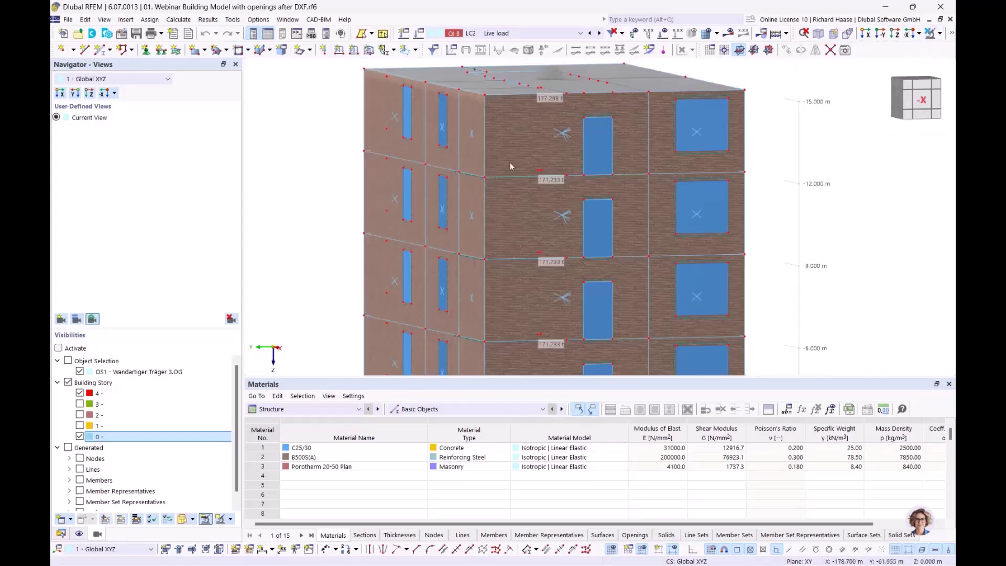
# - Select one storey's -X wall and display only it with its two window openings
pyautogui.moveTo(409, 153); pyautogui.dragTo(492, 272)
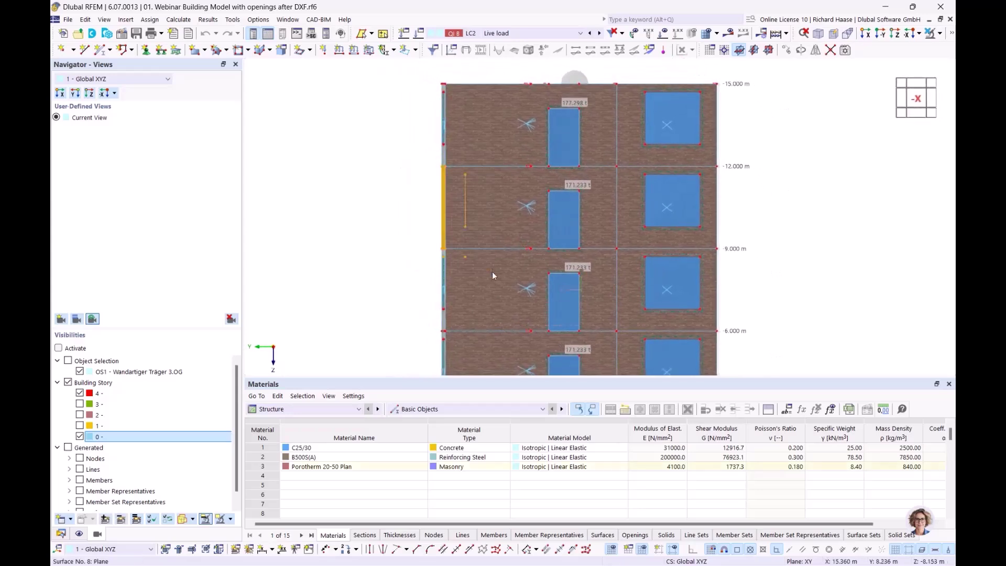
pyautogui.click(941, 34)
pyautogui.click(838, 64)
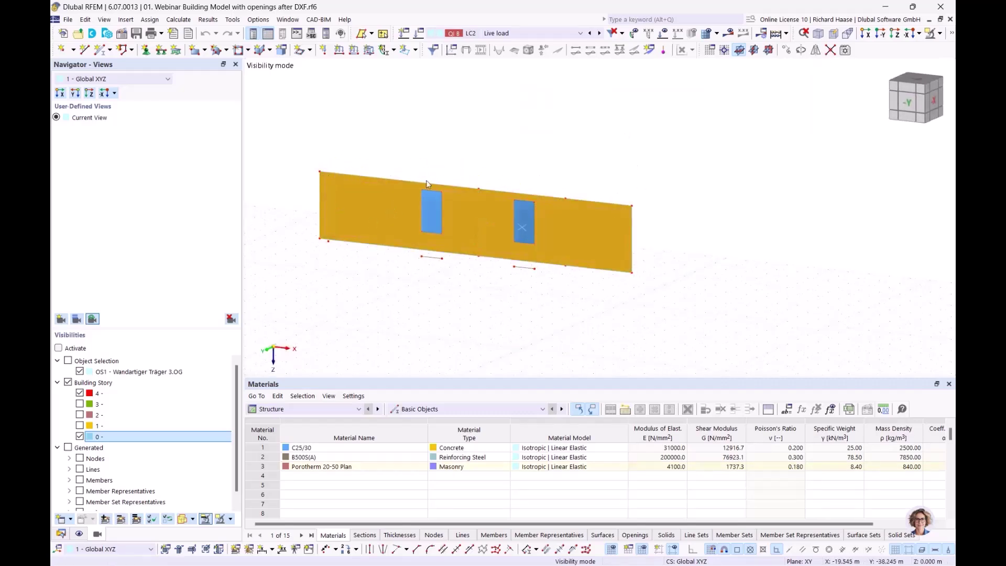
pyautogui.click(396, 275)
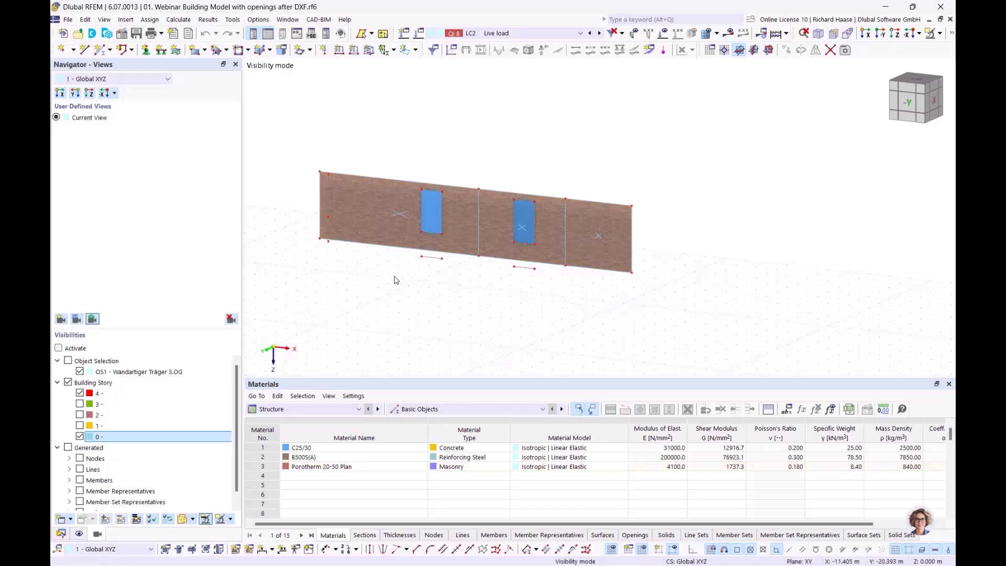
pyautogui.moveTo(399, 215)
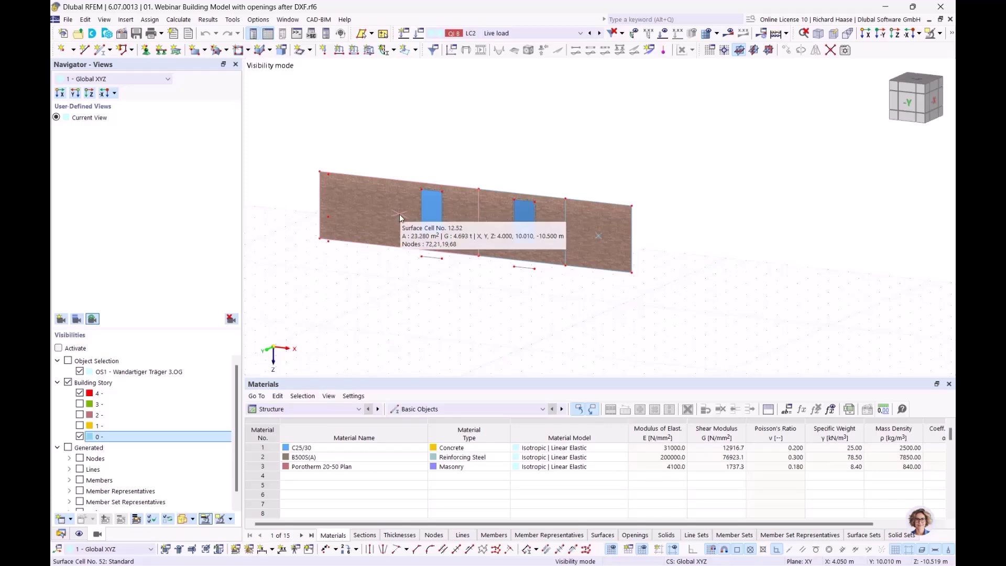
pyautogui.moveTo(524, 228)
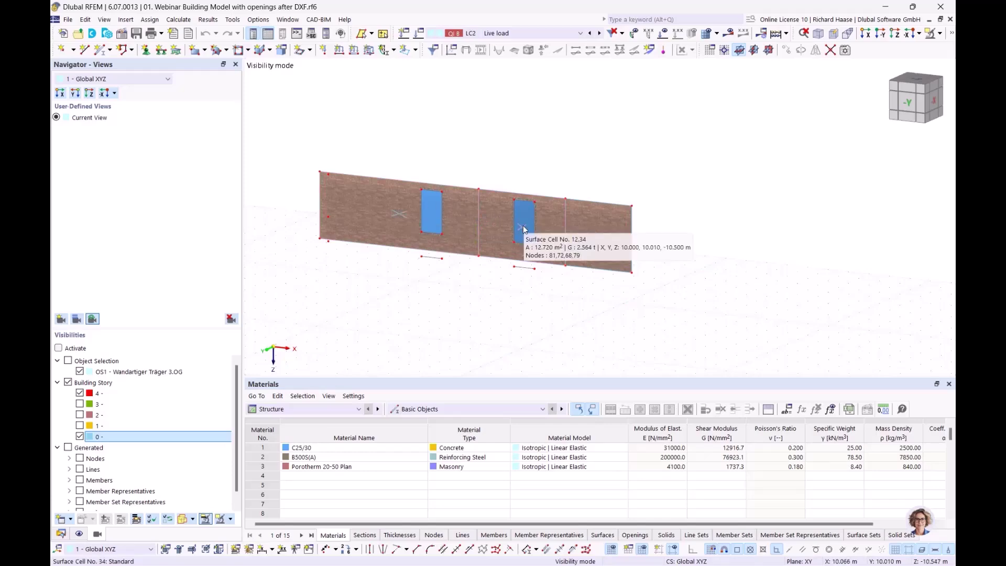
pyautogui.doubleClick(399, 214)
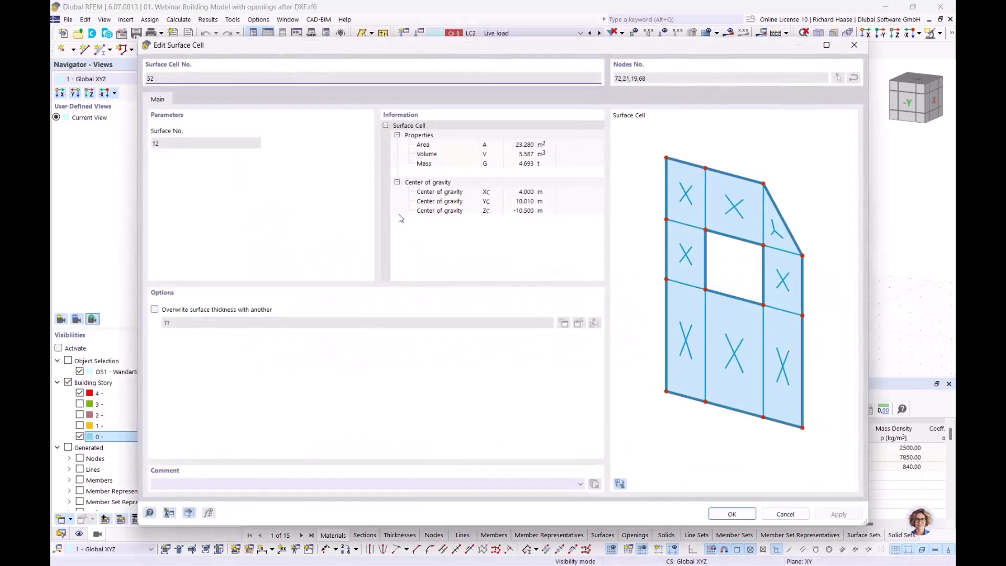
pyautogui.moveTo(248, 59); pyautogui.dragTo(317, 279)
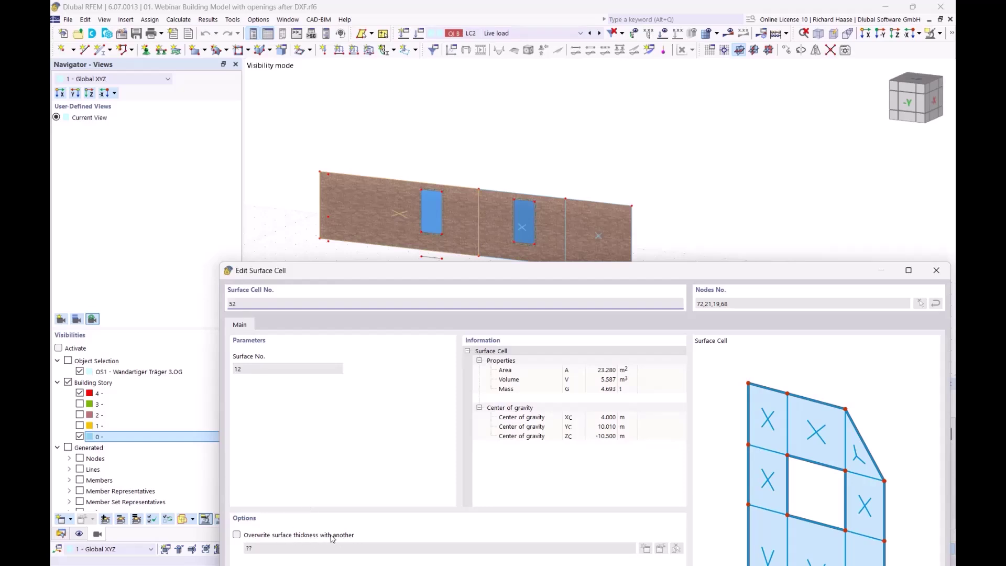
pyautogui.moveTo(474, 270); pyautogui.dragTo(442, 293)
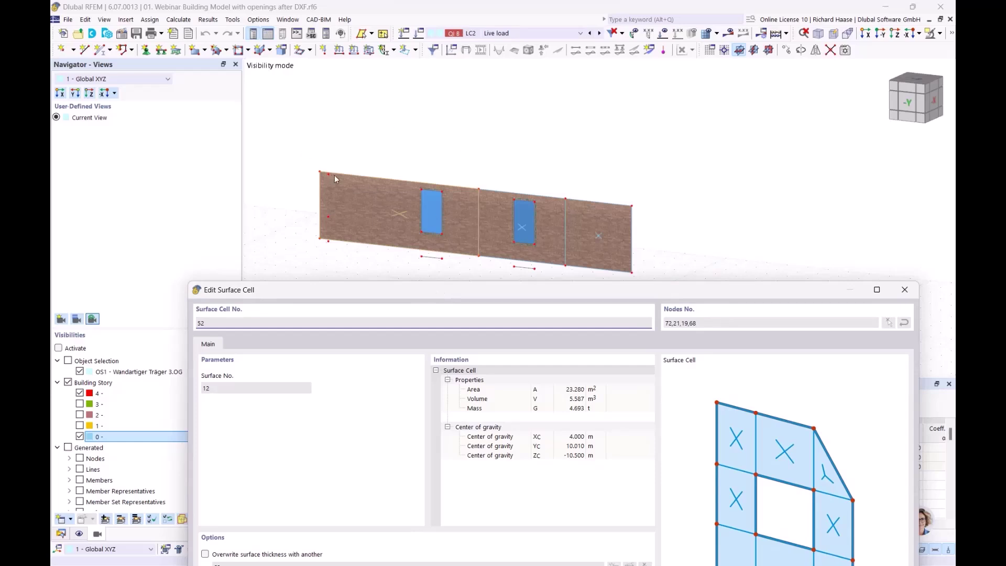
pyautogui.moveTo(428, 301); pyautogui.dragTo(416, 244)
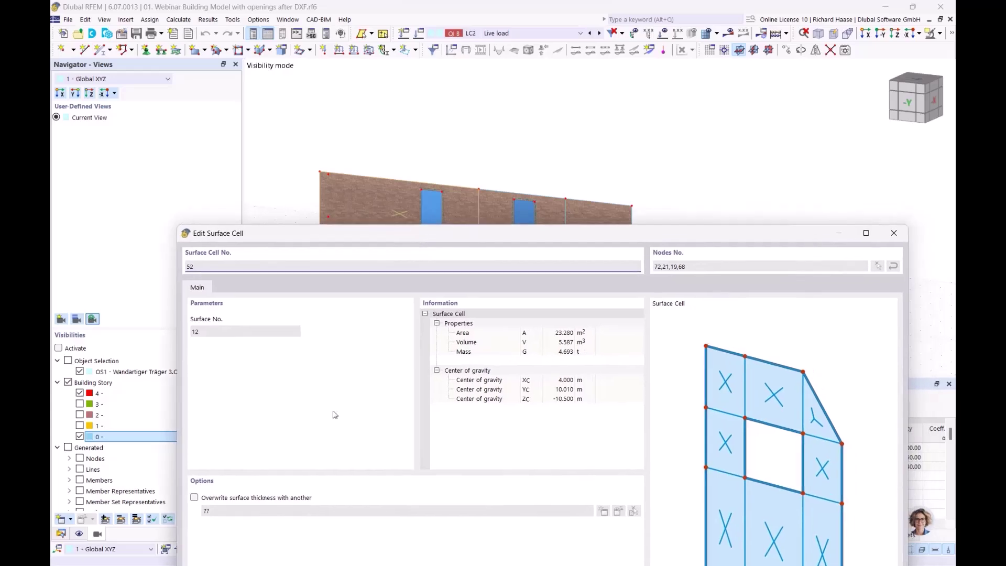
pyautogui.moveTo(497, 233); pyautogui.dragTo(444, 253)
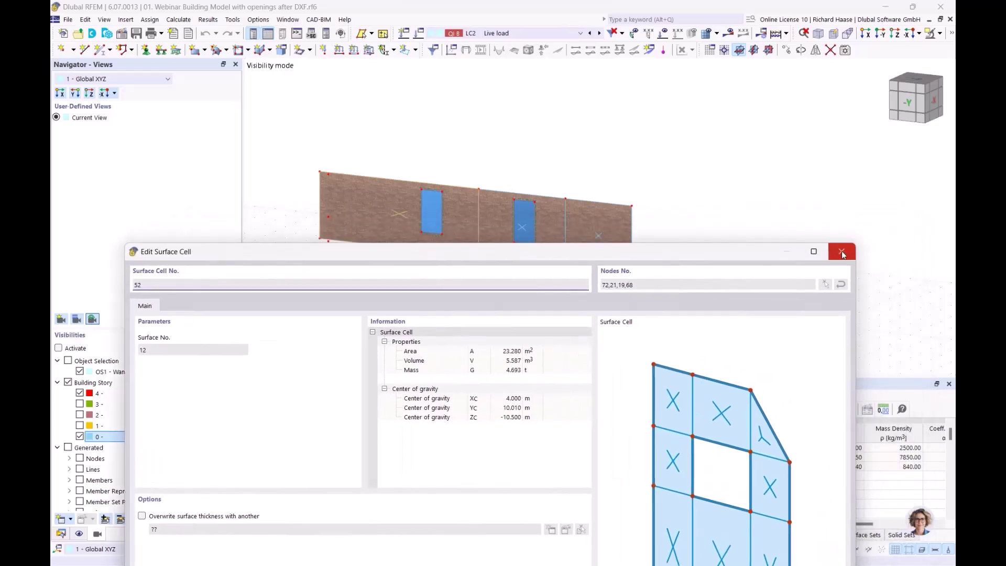
pyautogui.click(842, 251)
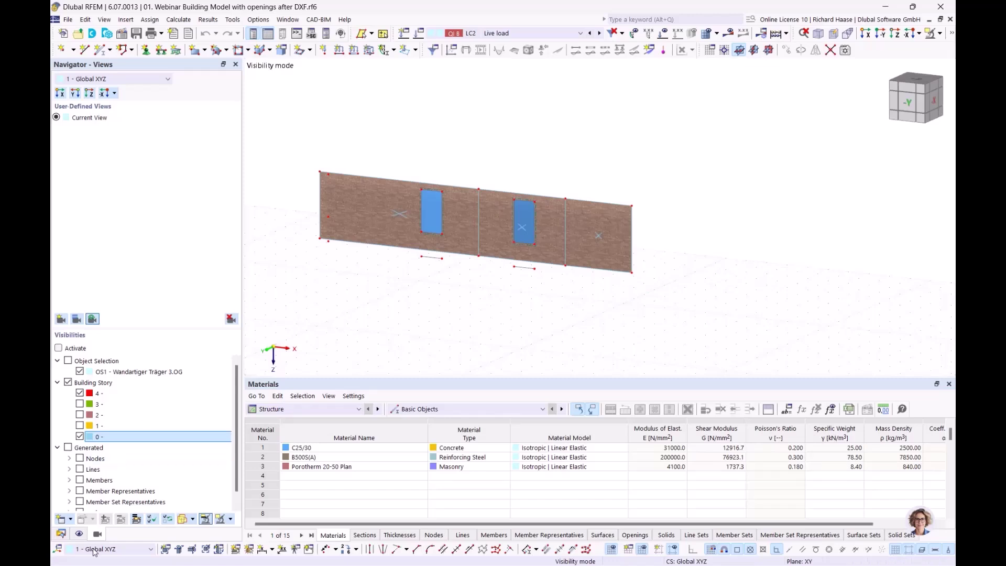
# - Expand Types for Surfaces in the data tree, select the surface sets, and inspect the wall surface
pyautogui.click(60, 534)
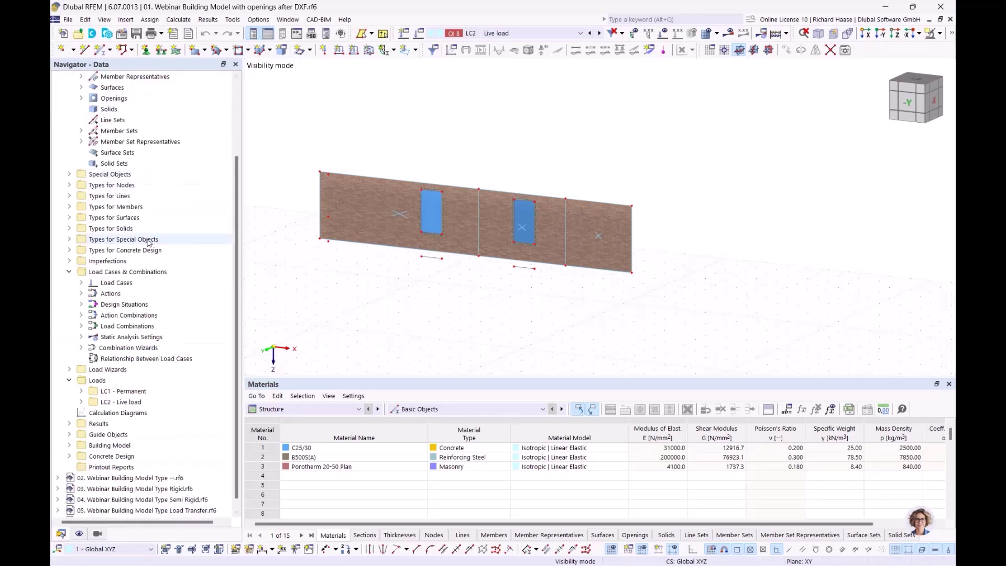
pyautogui.click(69, 217)
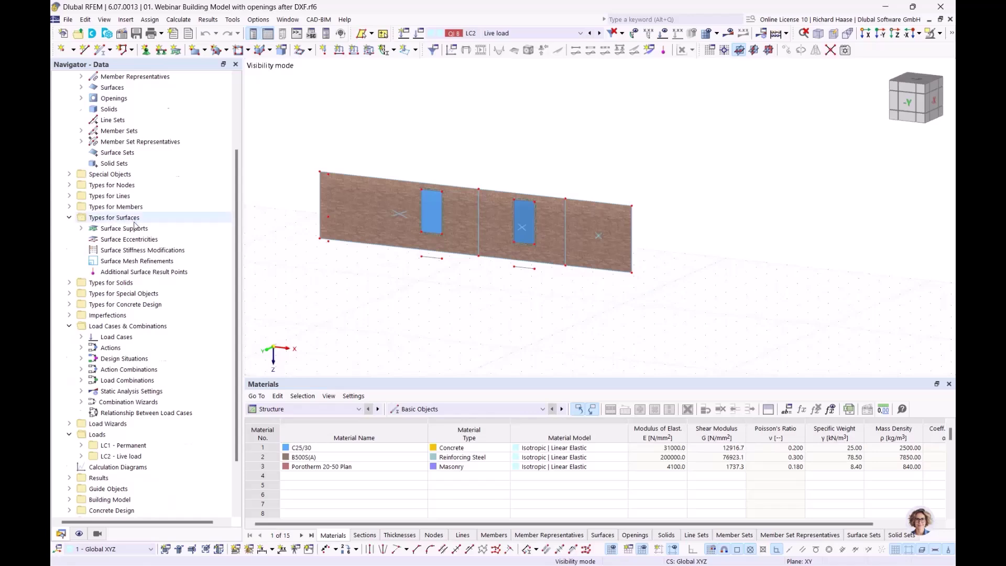
pyautogui.scroll(3, 135, 224)
pyautogui.click(126, 250)
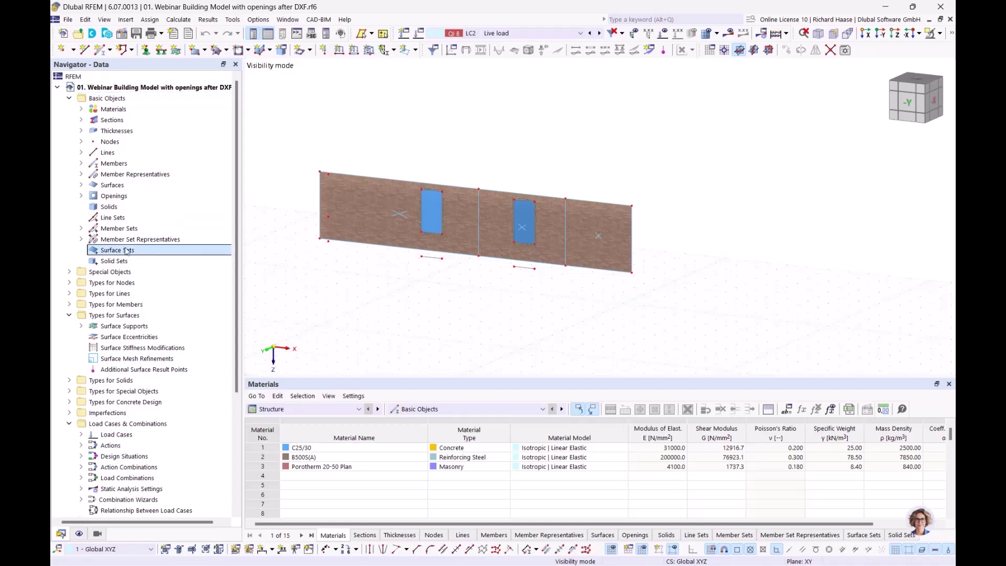
pyautogui.click(354, 190)
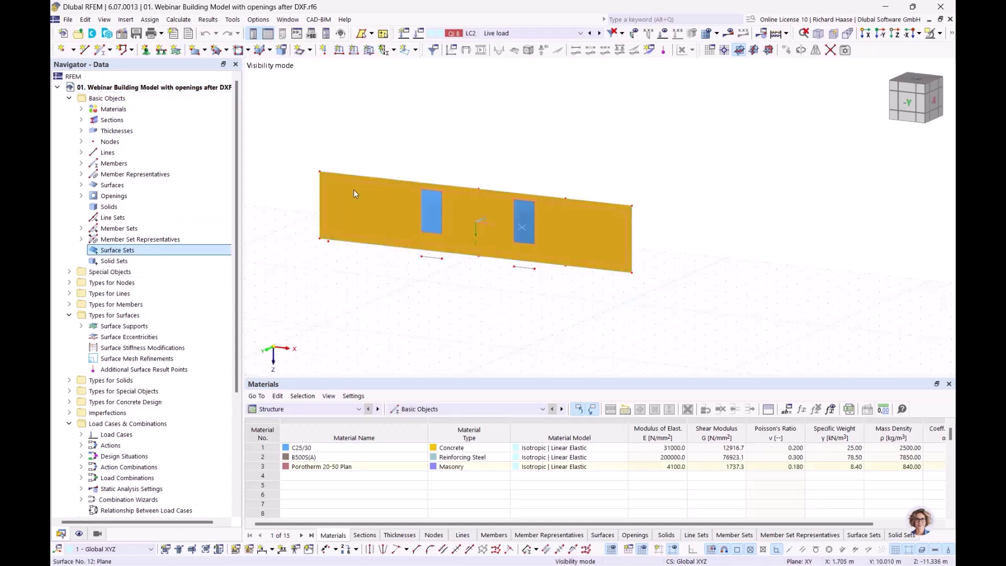
pyautogui.click(452, 287)
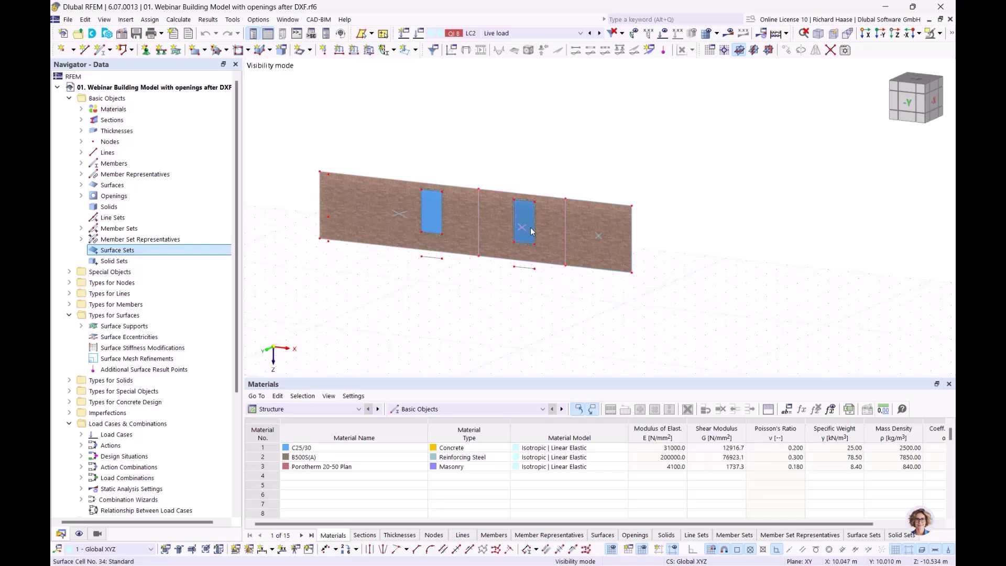
# - Cancel visibility mode to show the whole building and expand Concrete Design > Ultimate Configurations
pyautogui.click(939, 33)
pyautogui.click(844, 124)
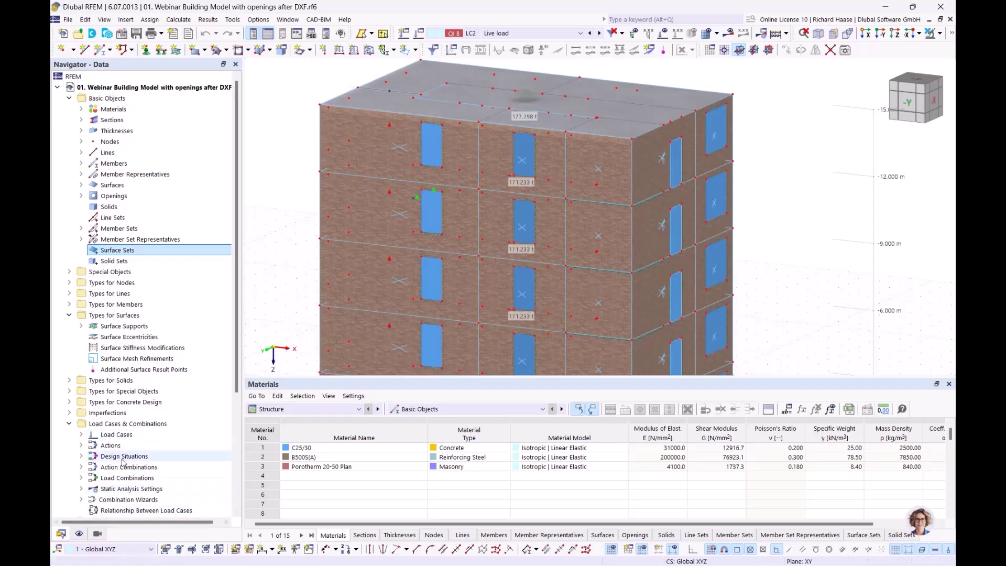
pyautogui.scroll(-5, 125, 460)
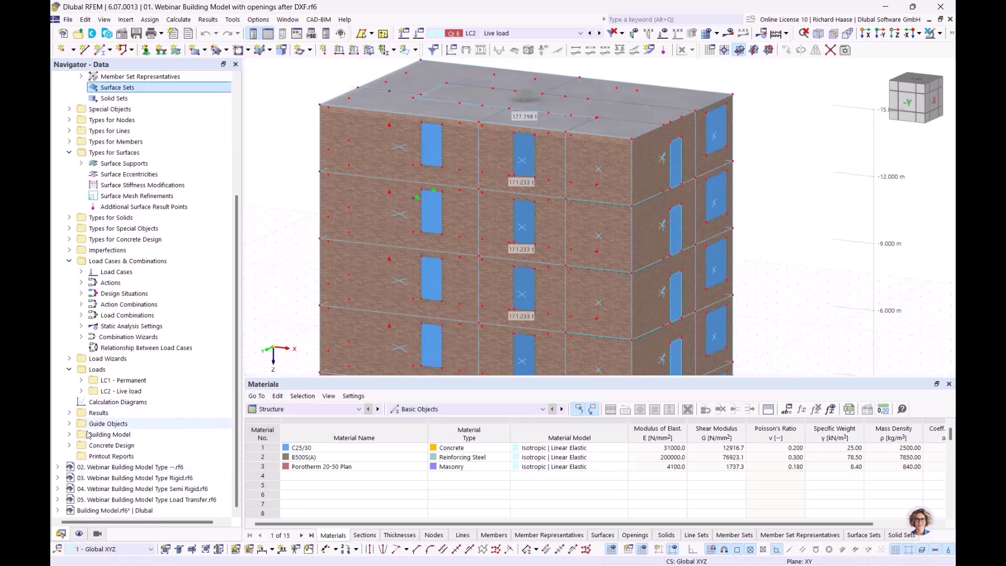
pyautogui.click(70, 445)
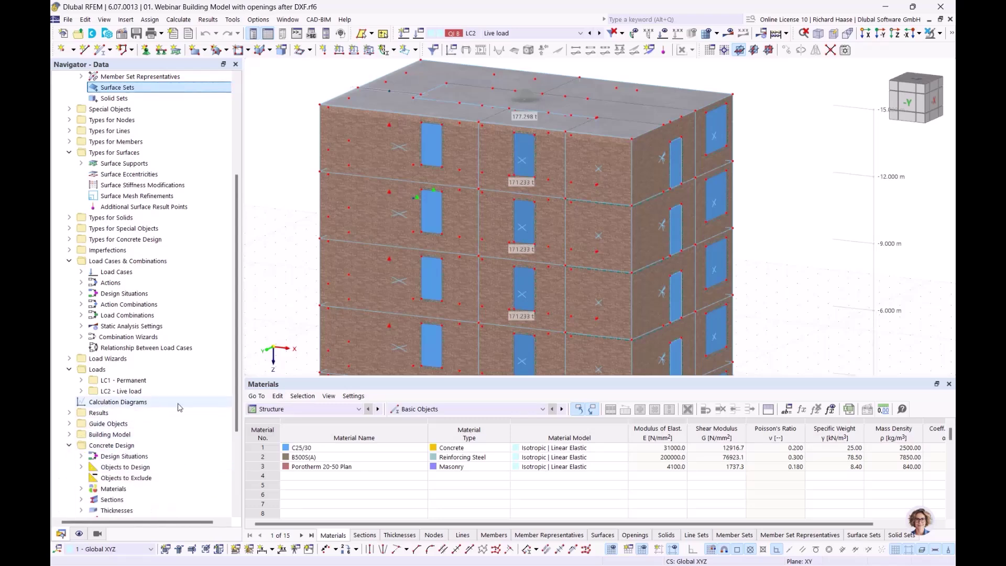
pyautogui.scroll(-4, 179, 408)
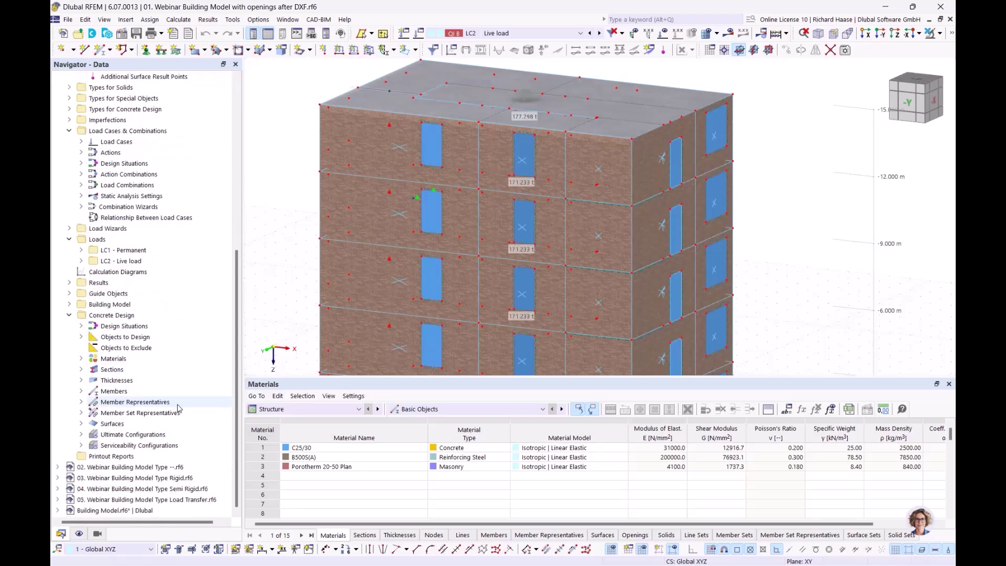
pyautogui.click(81, 435)
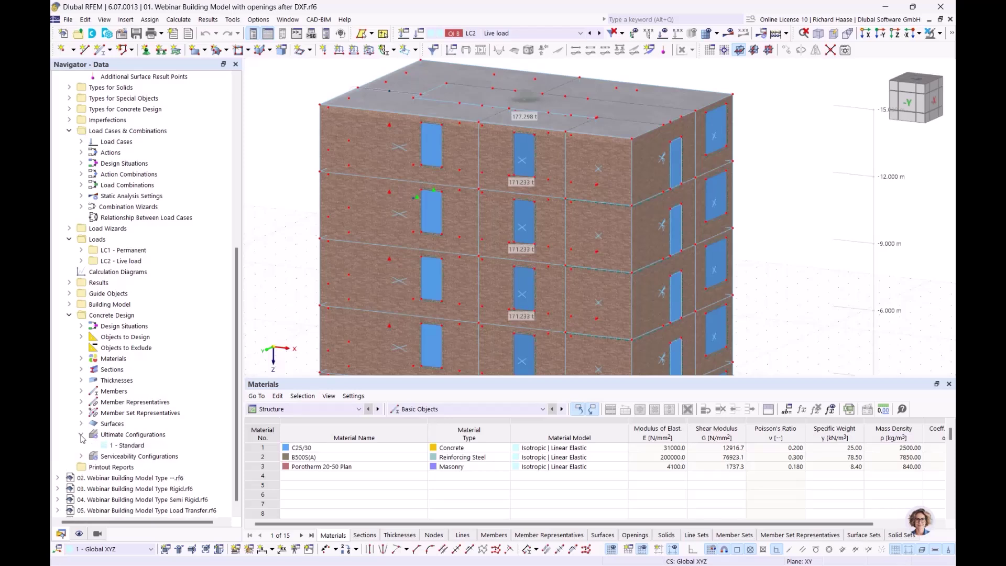
pyautogui.doubleClick(130, 446)
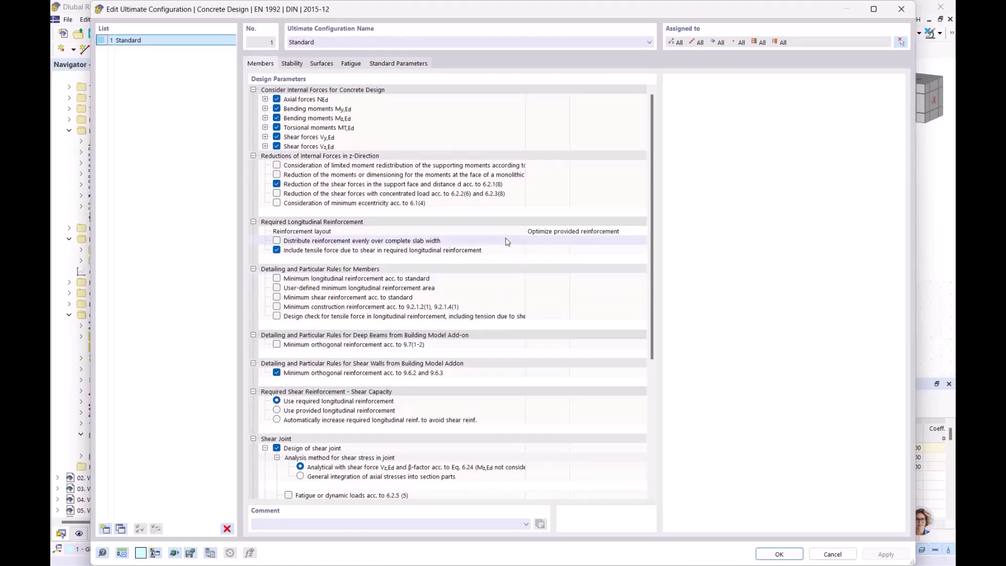
pyautogui.scroll(-7, 507, 243)
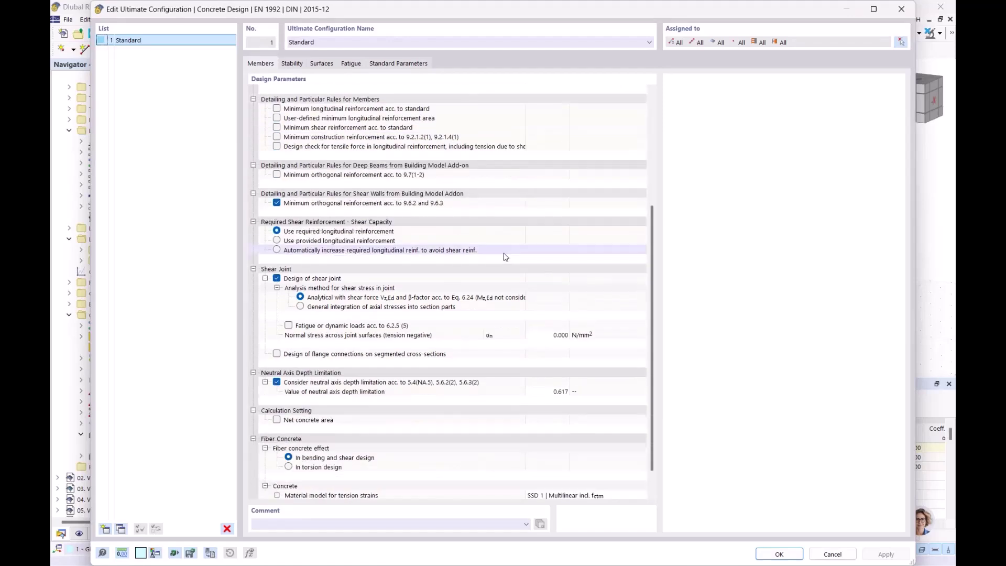
pyautogui.scroll(6, 506, 257)
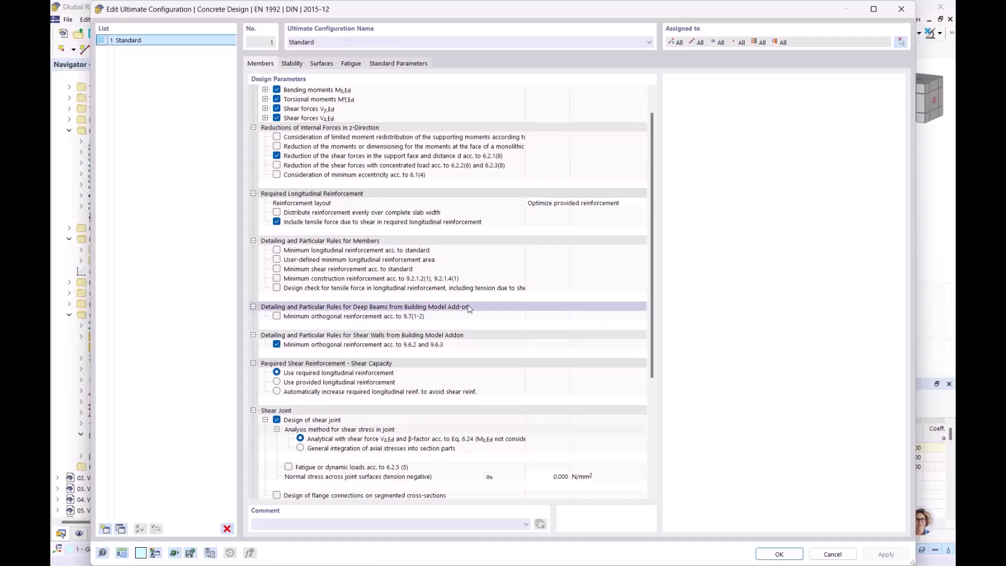
pyautogui.click(449, 338)
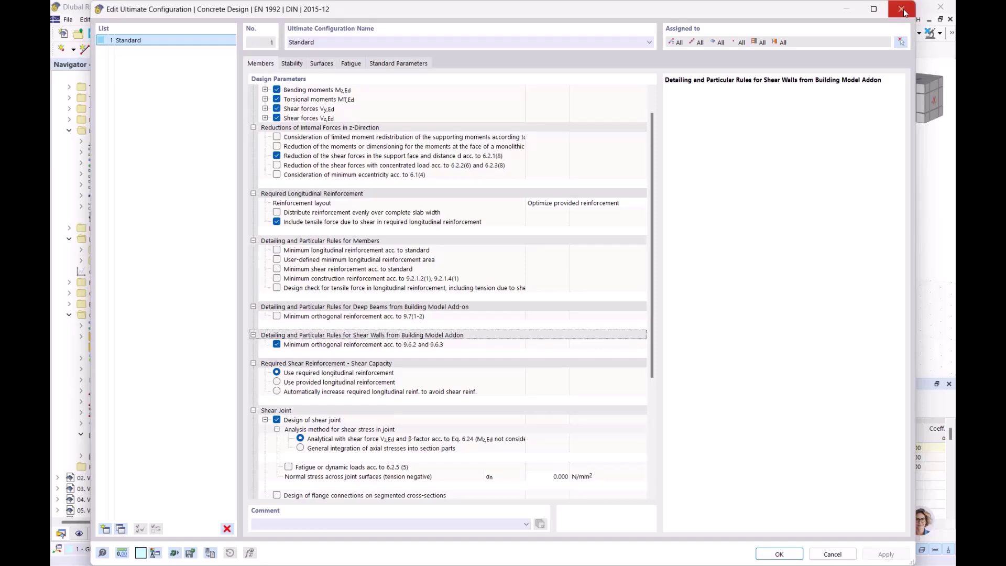
pyautogui.click(903, 10)
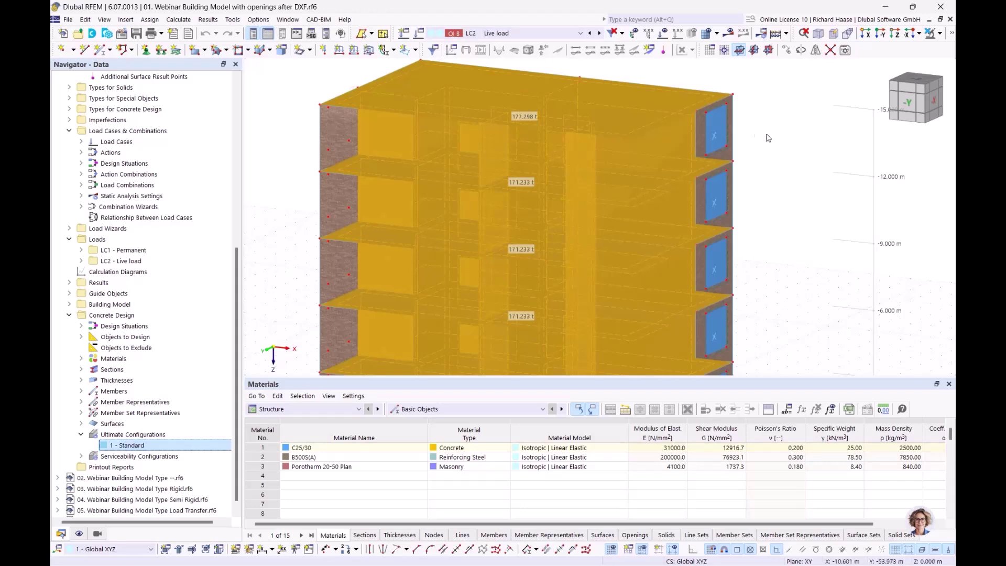
# - Make LC1 Permanent the active load case and display its loads on the model
pyautogui.click(803, 164)
pyautogui.scroll(-2, 798, 178)
pyautogui.moveTo(753, 173); pyautogui.dragTo(649, 193, button='middle')
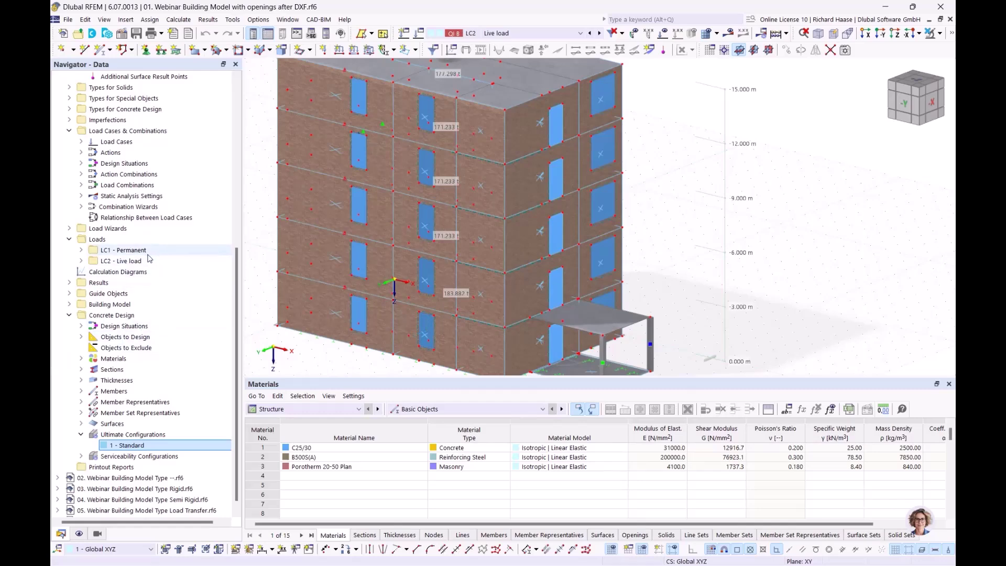
pyautogui.click(126, 251)
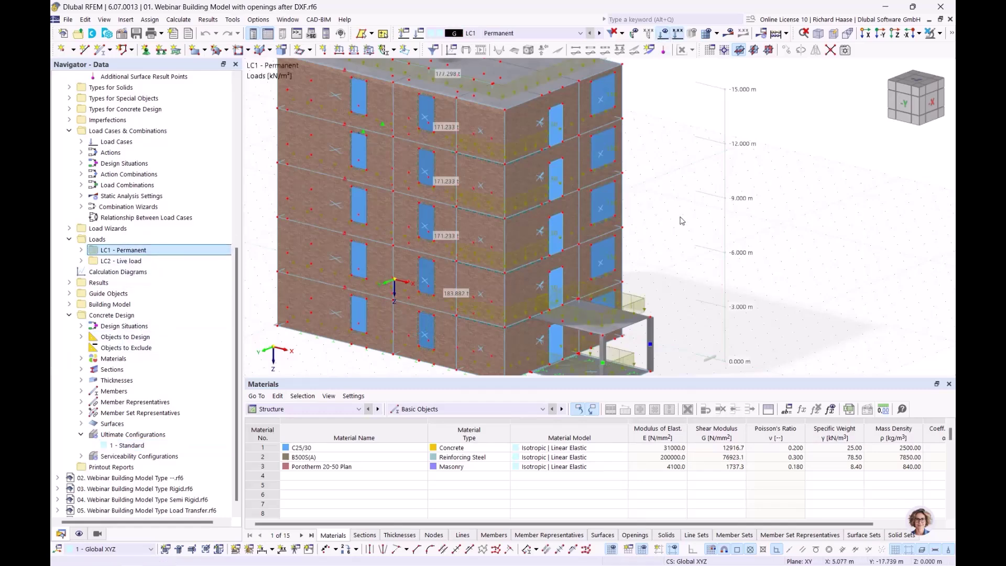
pyautogui.click(663, 33)
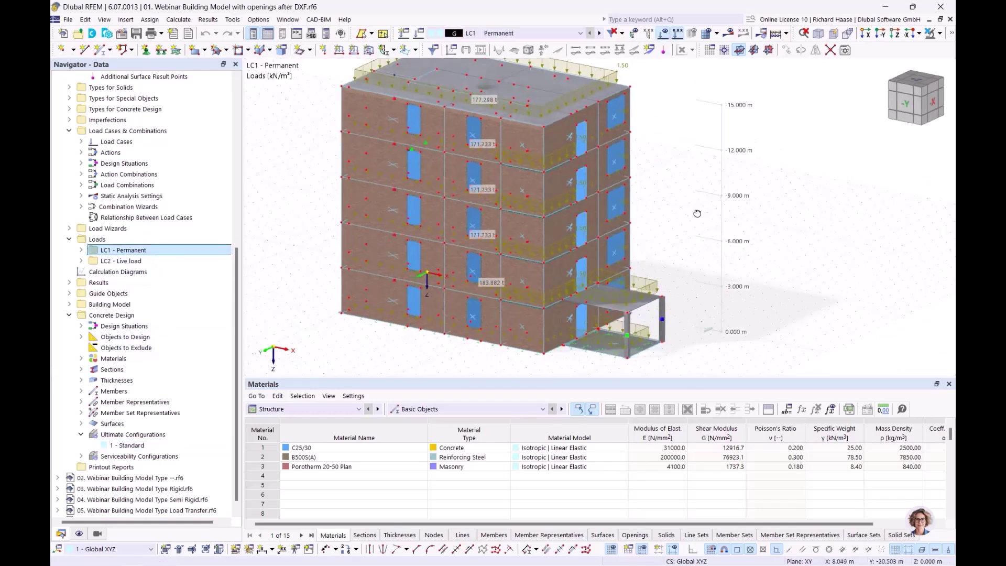
# - Make the model transparent, view it from -Y, and switch to LC2 Live load
pyautogui.click(953, 33)
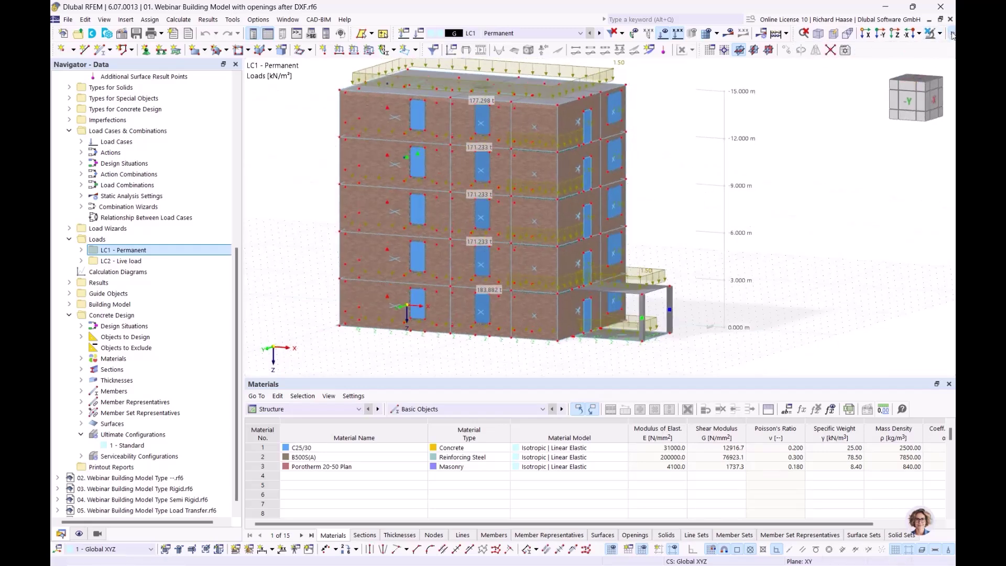
pyautogui.click(805, 51)
pyautogui.keyDown('ctrl'); pyautogui.moveTo(804, 202); pyautogui.dragTo(824, 199, button='middle'); pyautogui.keyUp('ctrl')
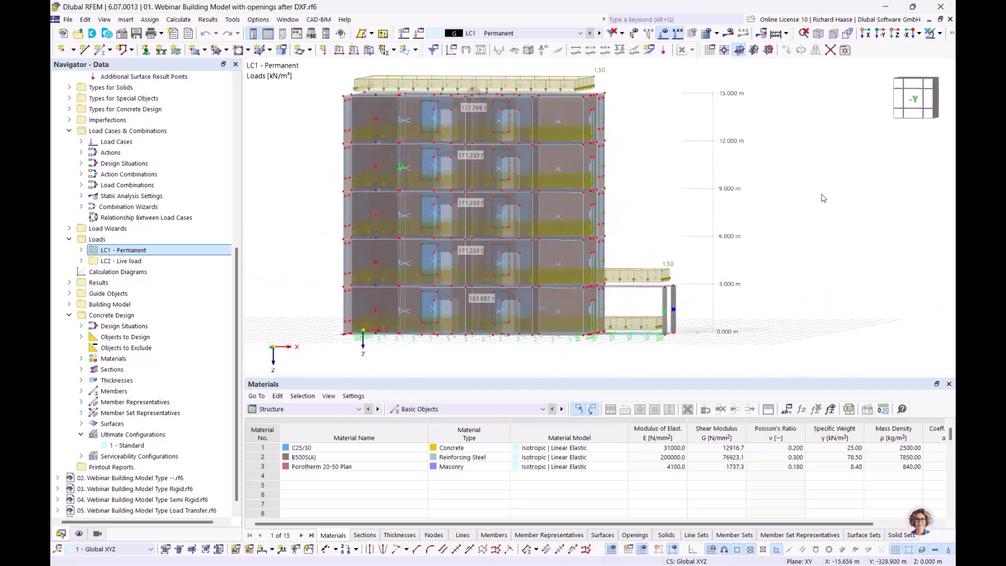
pyautogui.click(916, 99)
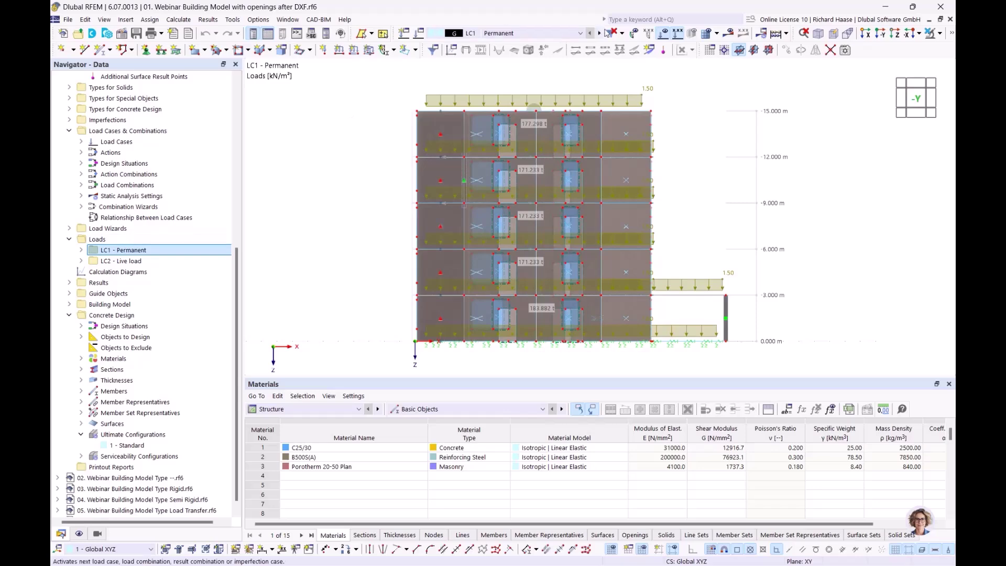
pyautogui.click(600, 34)
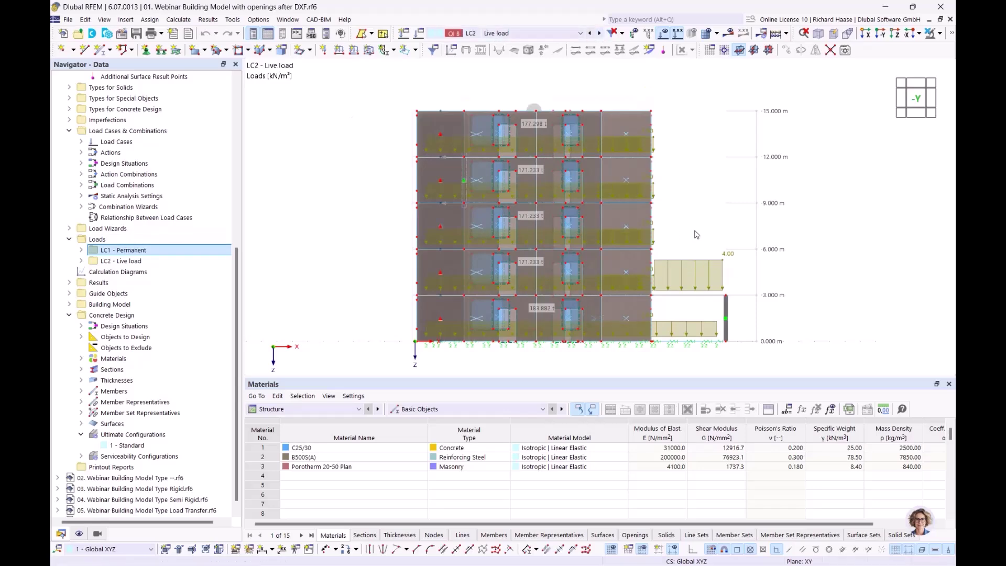
pyautogui.keyDown('ctrl'); pyautogui.moveTo(714, 225); pyautogui.dragTo(665, 233, button='middle'); pyautogui.keyUp('ctrl')
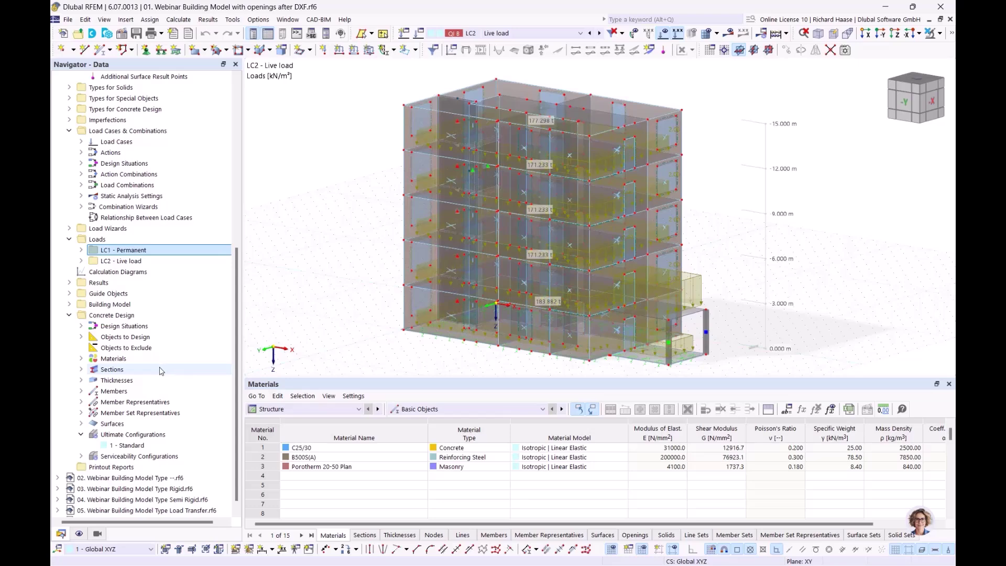
# - Create a new Wind Load wizard from Load Wizards > Wind Loads in the Navigator
pyautogui.scroll(4, 159, 370)
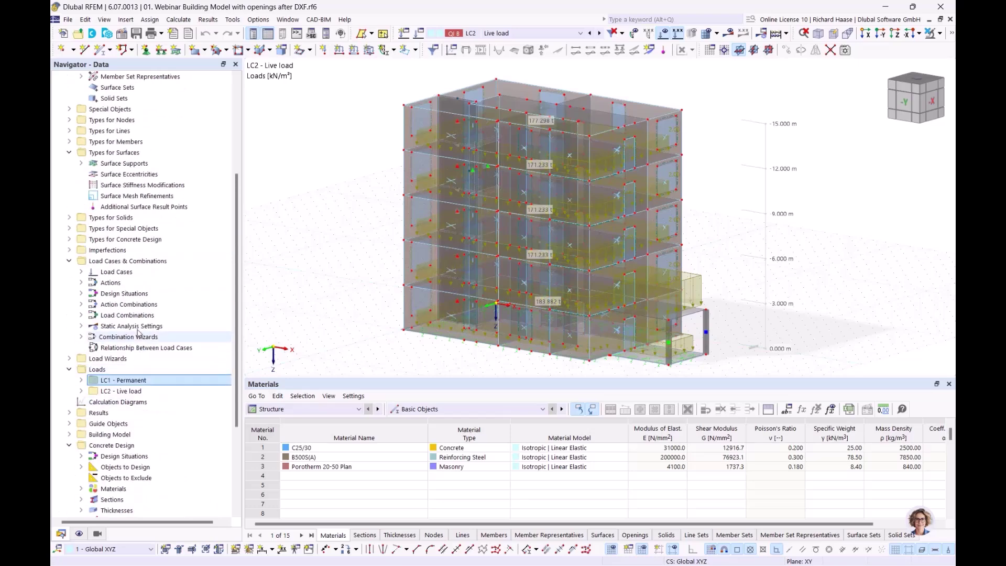
pyautogui.scroll(-4, 95, 296)
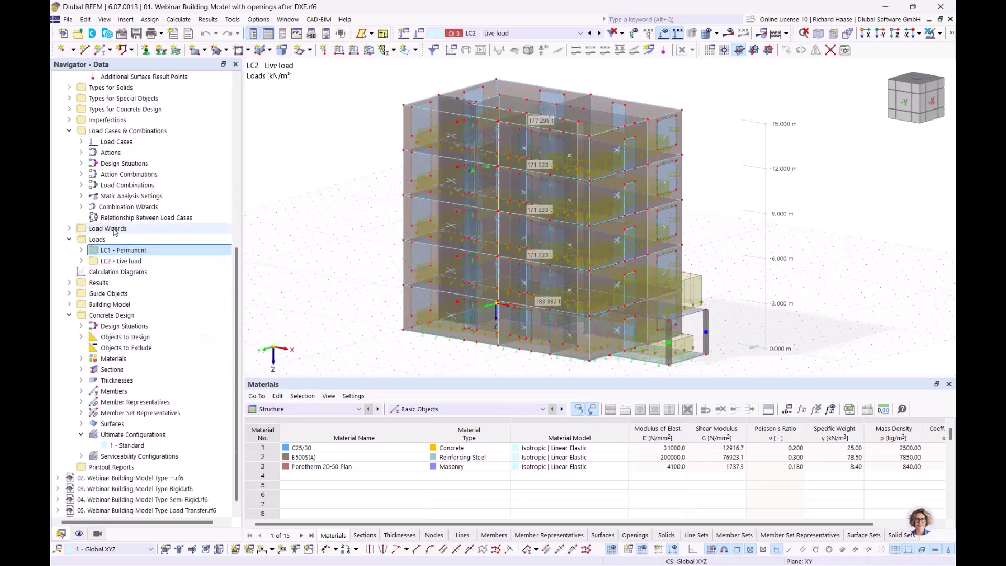
pyautogui.click(75, 230)
pyautogui.click(73, 231)
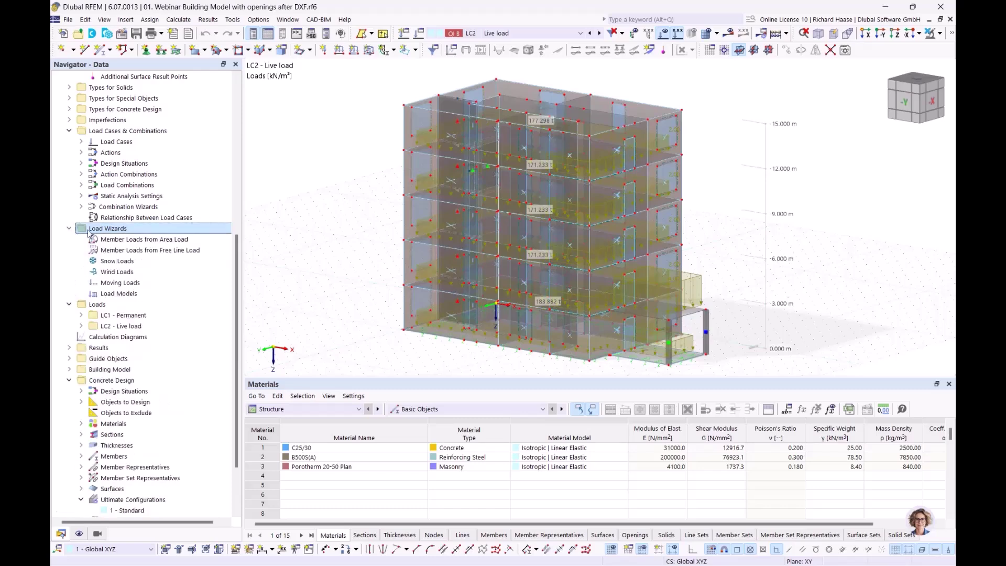
pyautogui.click(117, 274)
pyautogui.rightClick(119, 273)
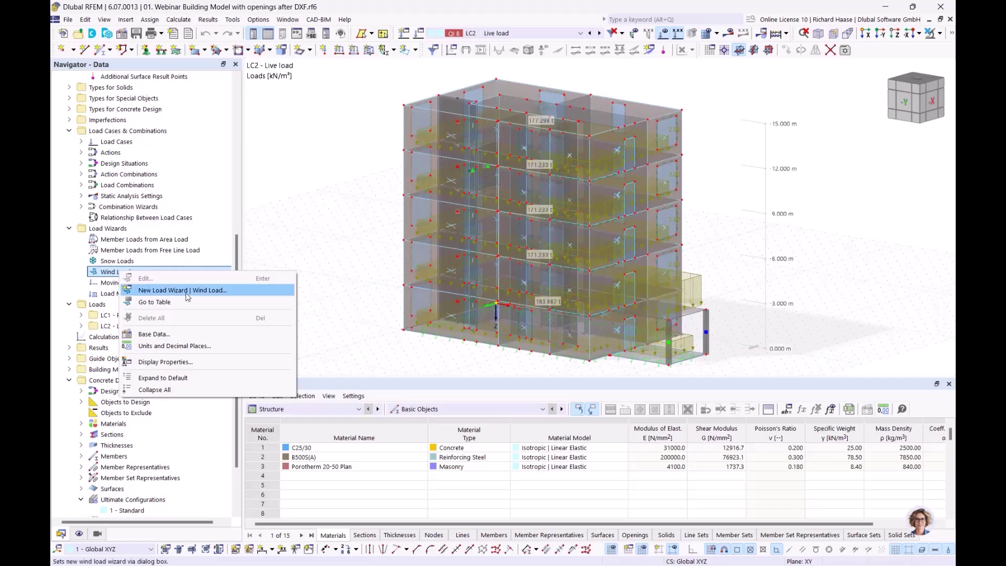
pyautogui.click(186, 291)
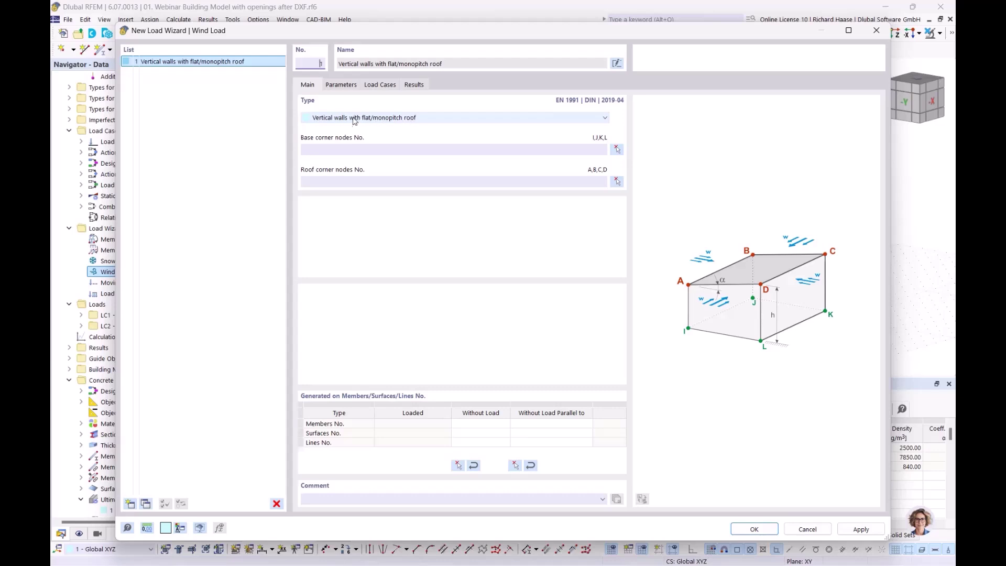
# - Pick nodes 24, 11, 12 and 18 as the wind load's base corners, then begin picking roof corners
pyautogui.click(617, 152)
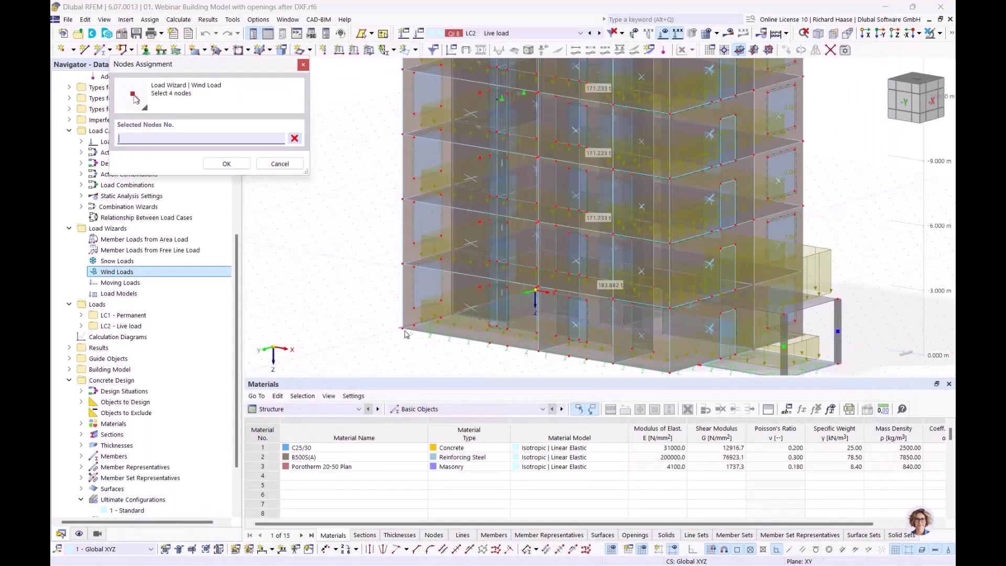
pyautogui.click(406, 334)
pyautogui.scroll(2, 520, 323)
pyautogui.scroll(2, 520, 323)
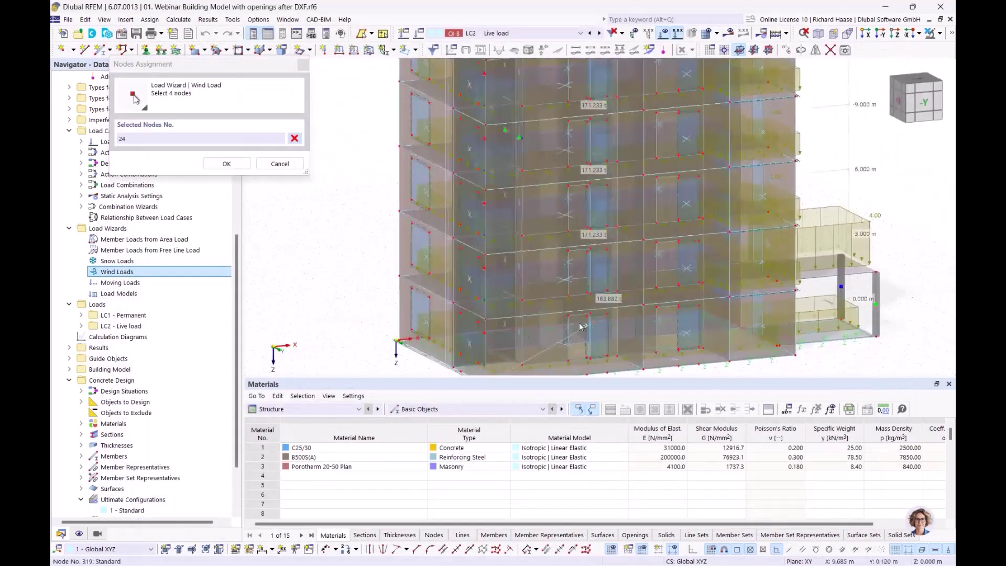
pyautogui.click(399, 340)
pyautogui.keyDown('ctrl'); pyautogui.moveTo(577, 330); pyautogui.dragTo(409, 326, button='middle'); pyautogui.keyUp('ctrl')
pyautogui.moveTo(799, 351); pyautogui.dragTo(719, 332, button='middle')
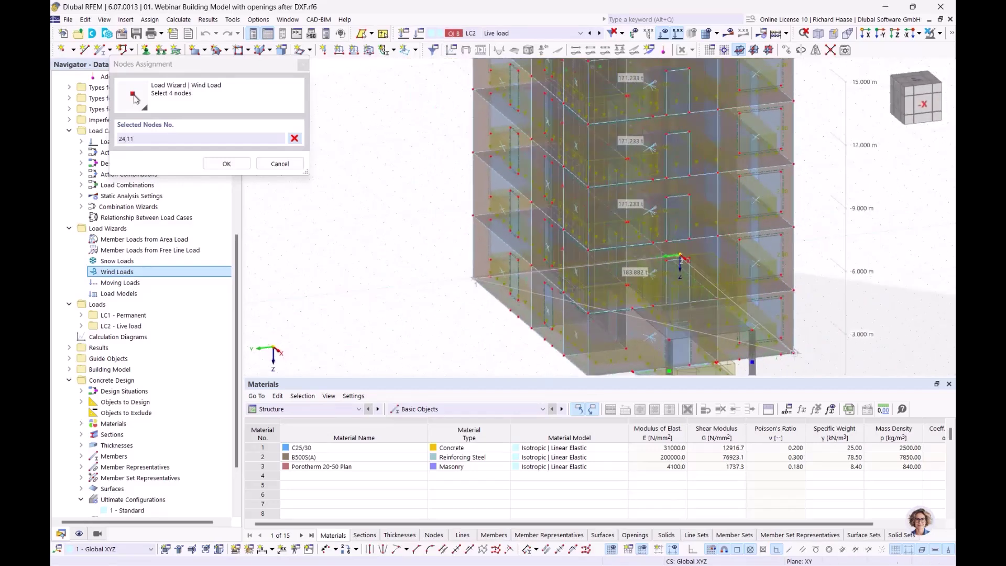
pyautogui.click(794, 352)
pyautogui.keyDown('ctrl'); pyautogui.moveTo(603, 375); pyautogui.dragTo(608, 353, button='middle'); pyautogui.keyUp('ctrl')
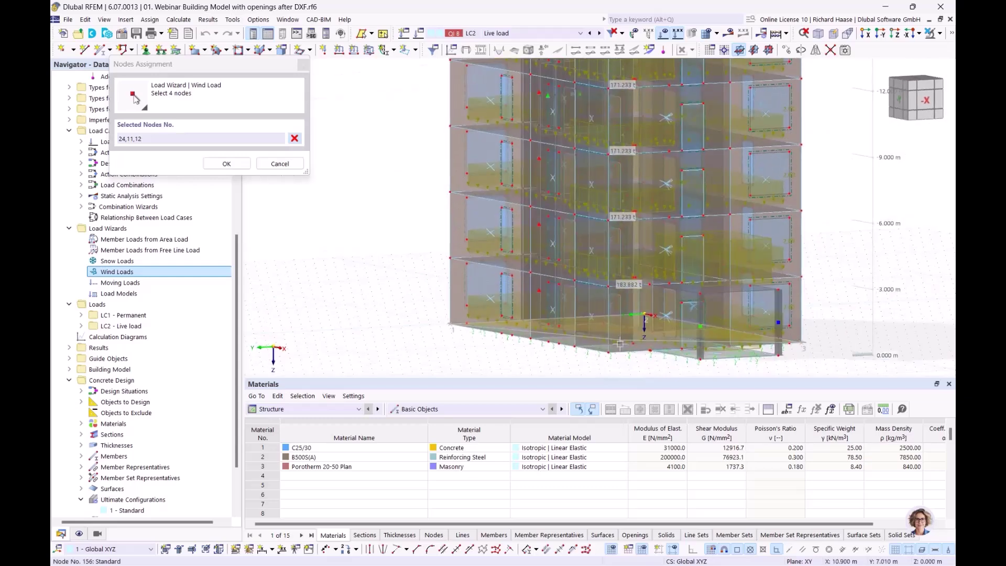
pyautogui.click(576, 353)
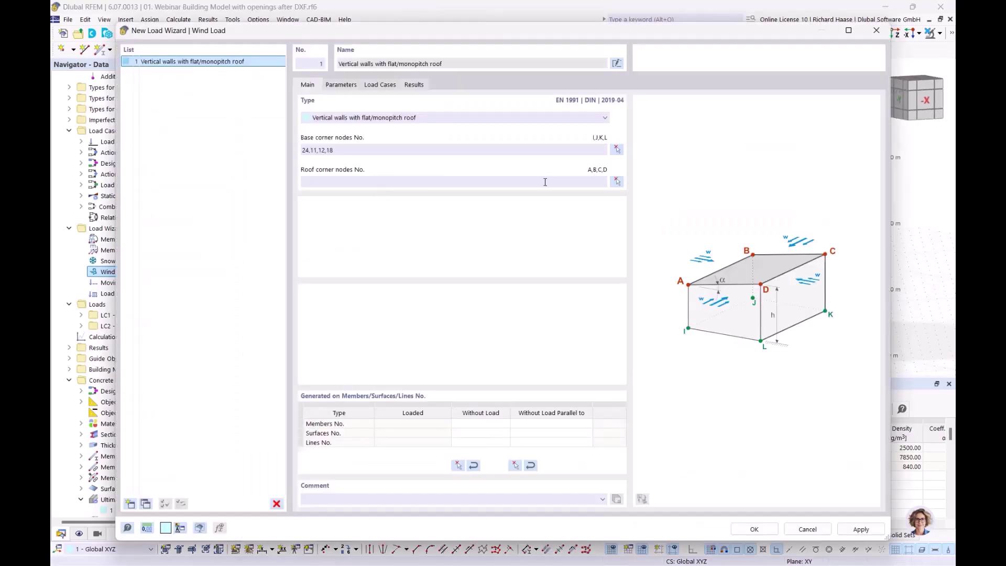
pyautogui.click(617, 181)
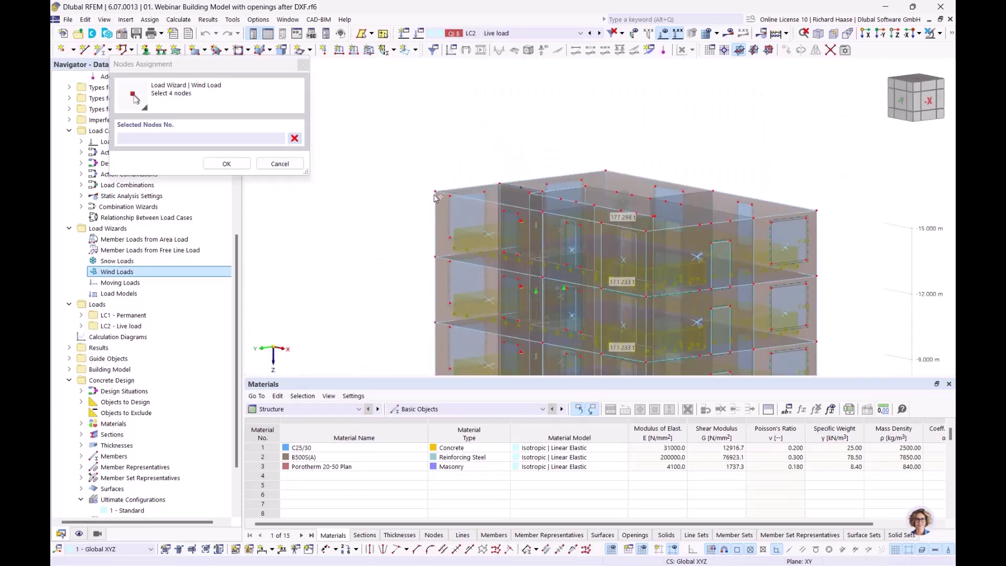
# - Pick roof corner nodes 20, 4, 3 and 14, defining four walls and the 150.724 m² Roof 1
pyautogui.click(602, 171)
pyautogui.click(817, 211)
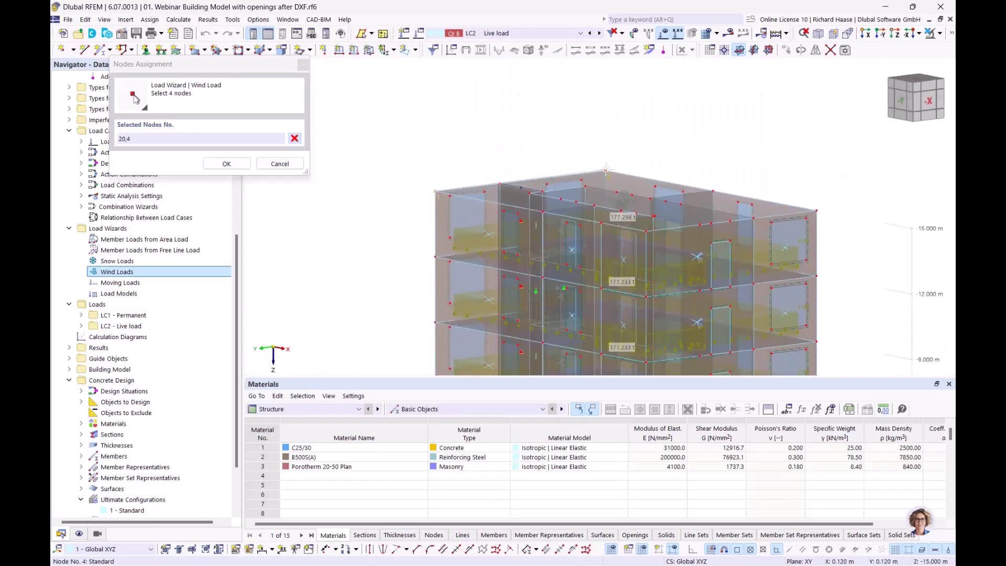
pyautogui.click(817, 211)
pyautogui.keyDown('ctrl'); pyautogui.moveTo(832, 221); pyautogui.dragTo(654, 224, button='middle'); pyautogui.keyUp('ctrl')
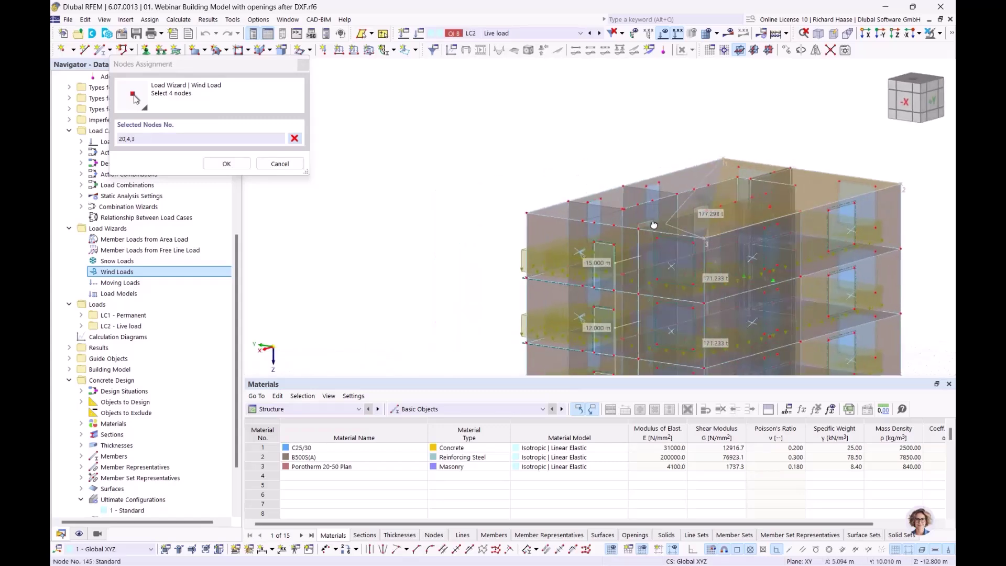
pyautogui.click(526, 210)
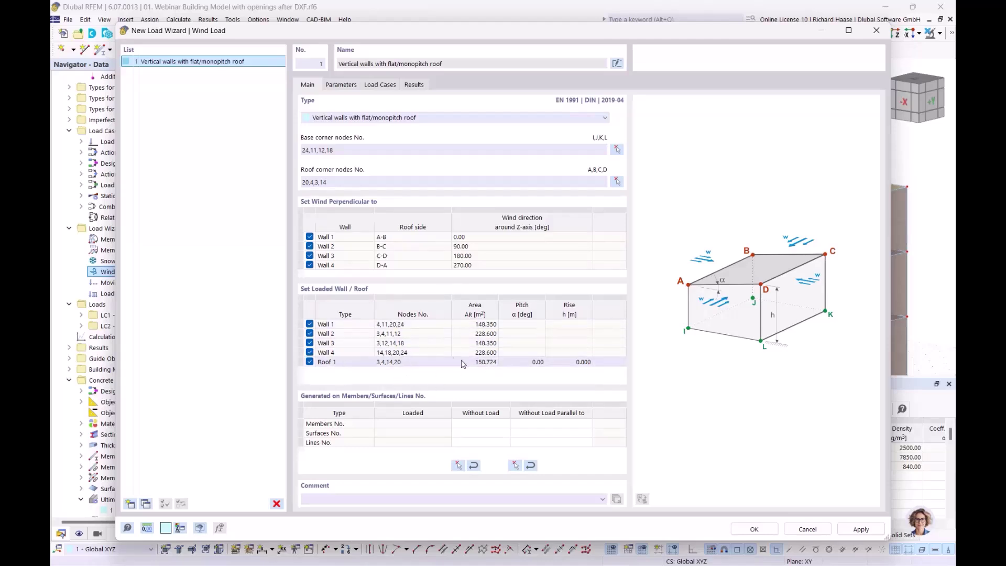
# - Review the wind load Parameters tab and bring up the Wind Load Map for location data
pyautogui.click(341, 85)
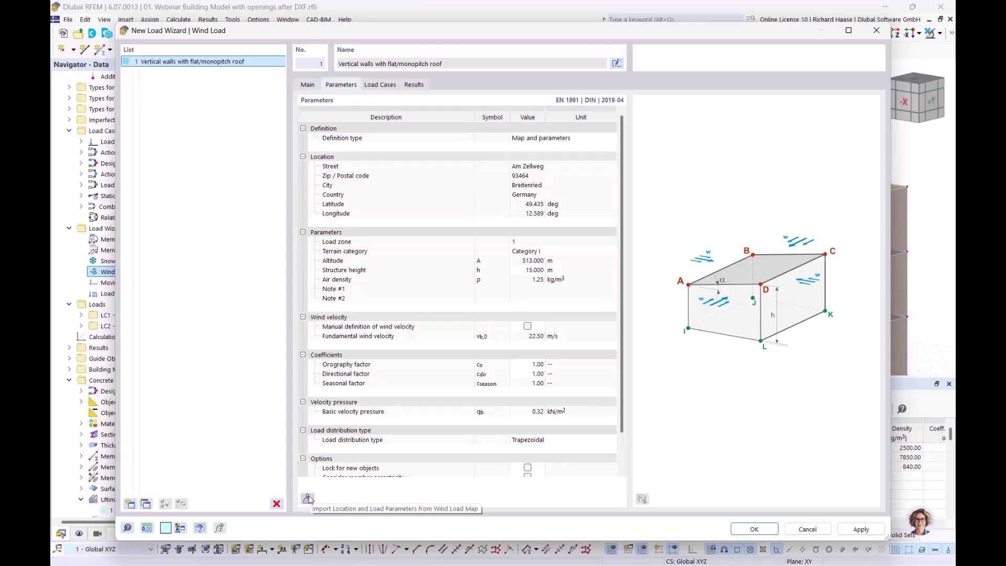
pyautogui.click(308, 499)
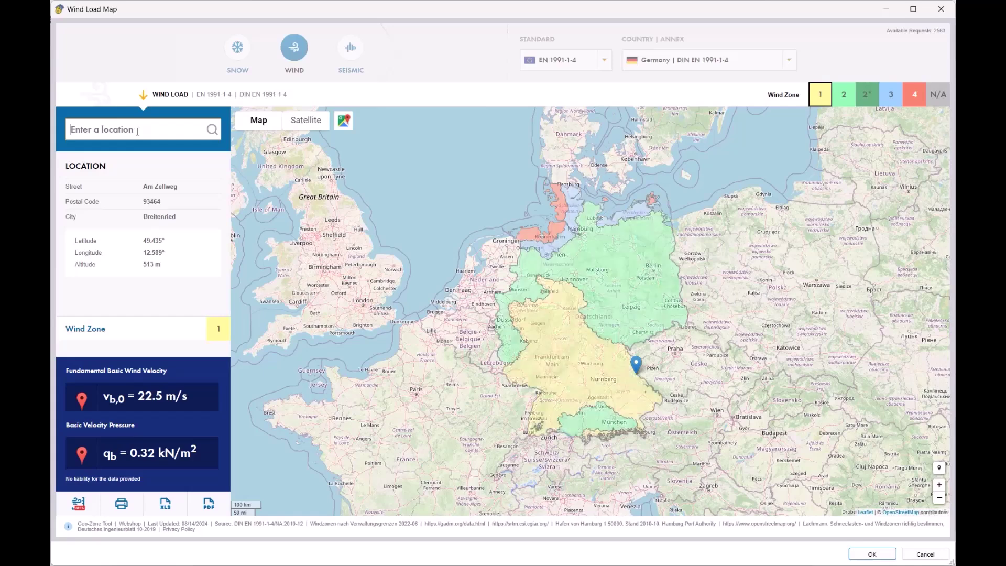
# - Search the Geo-Zone Tool map for the building site's street address
pyautogui.press('BackSpace')
pyautogui.press('BackSpace')
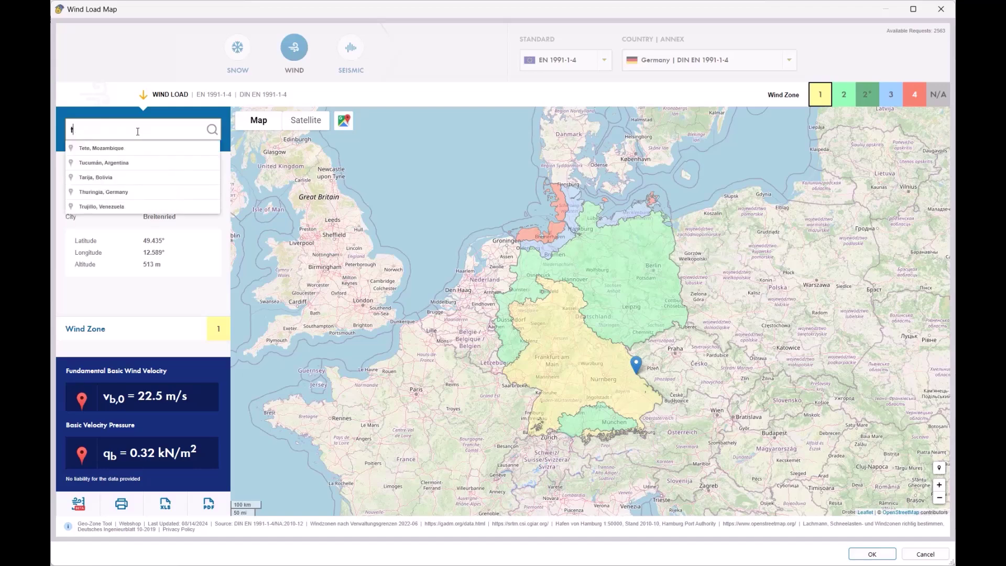
pyautogui.press('BackSpace')
pyautogui.press('BackSpace')
pyautogui.press('BackSpace')
pyautogui.press('BackSpace')
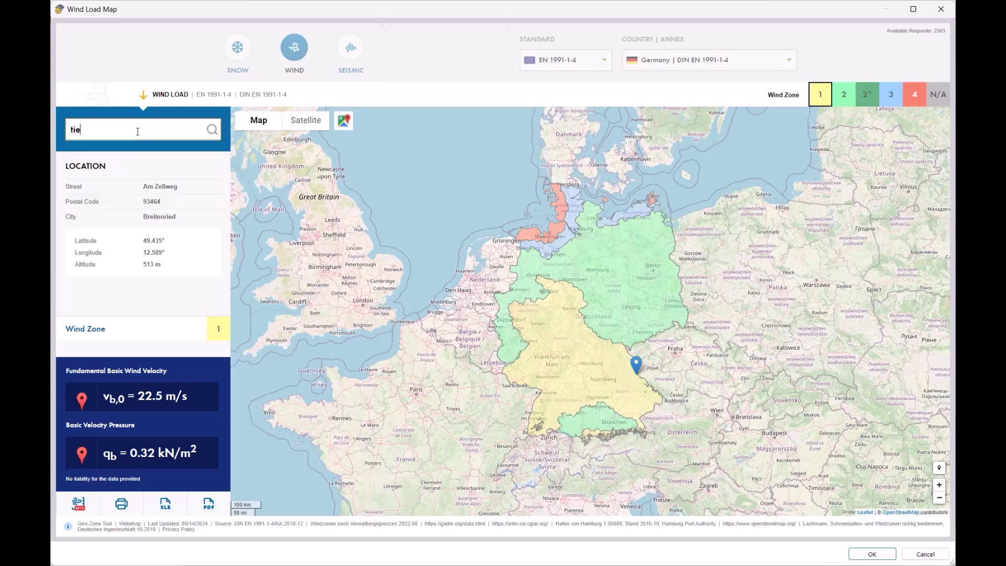
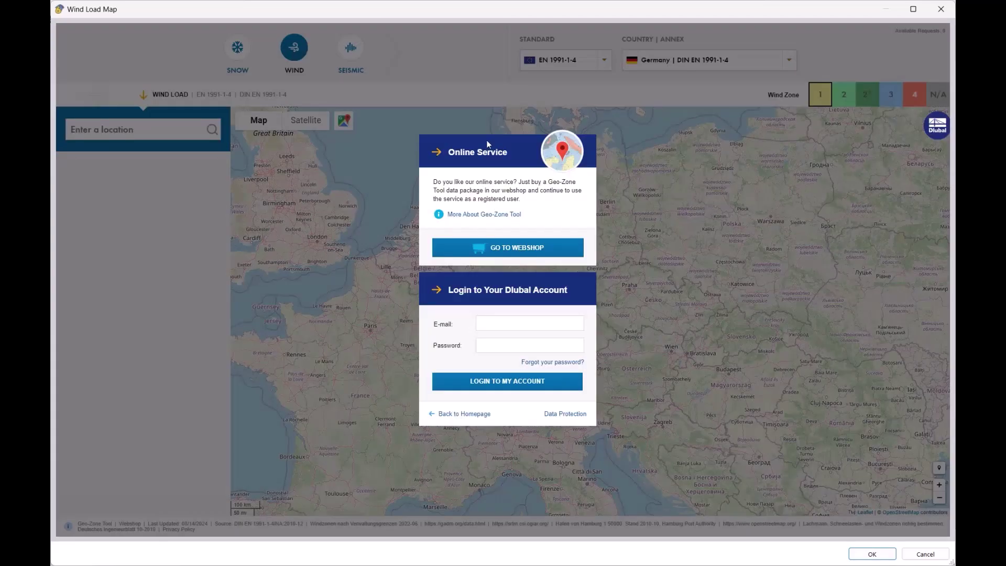
# - Log in with the Dlubal account e-mail and password, then accept the wind zone 1 data
pyautogui.click(514, 325)
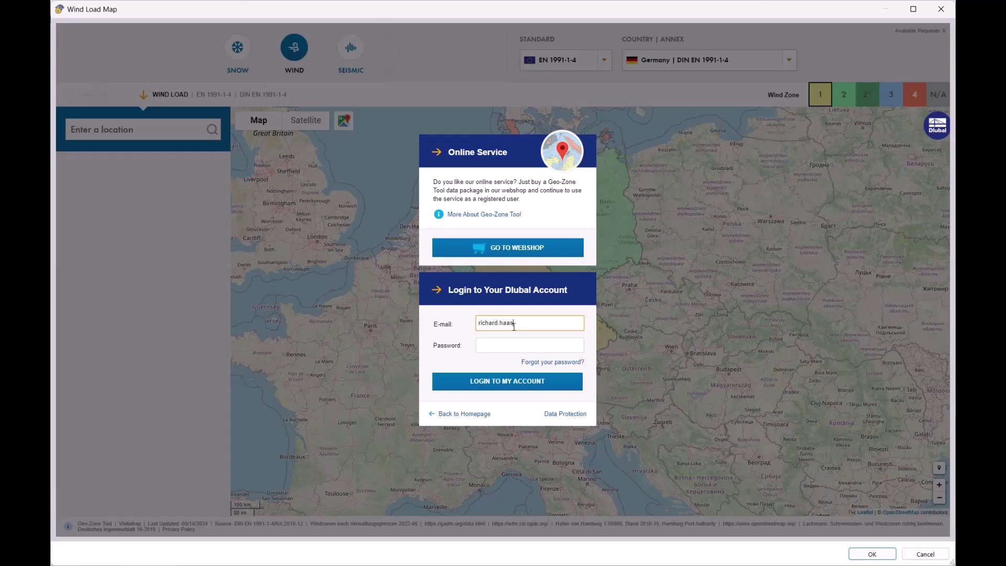
pyautogui.press('Tab')
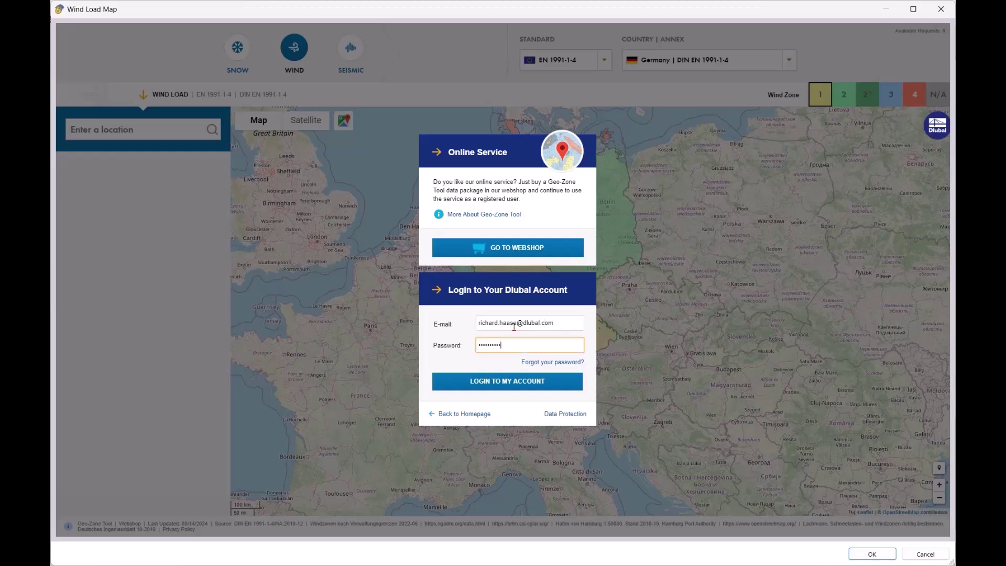
pyautogui.click(493, 384)
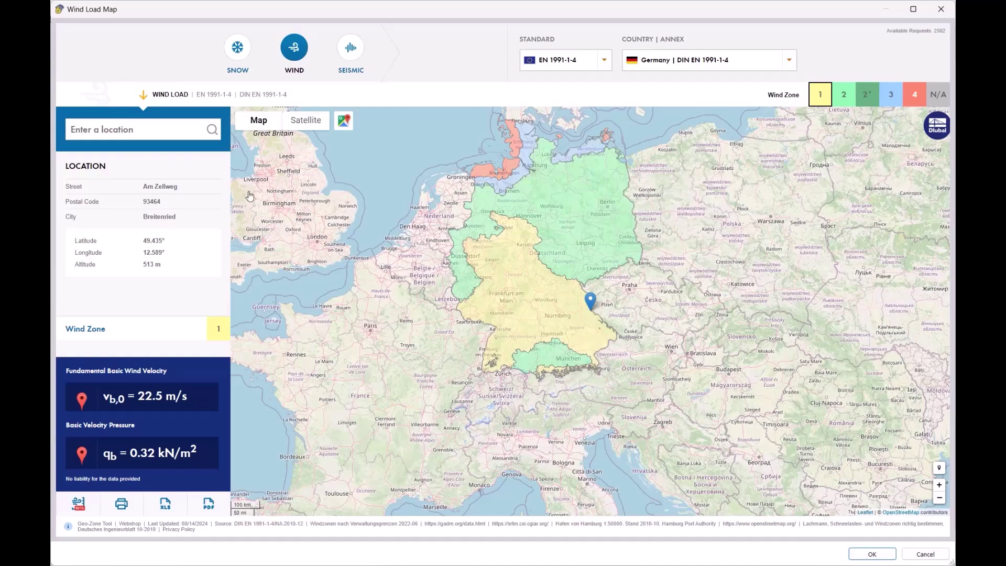
pyautogui.click(872, 554)
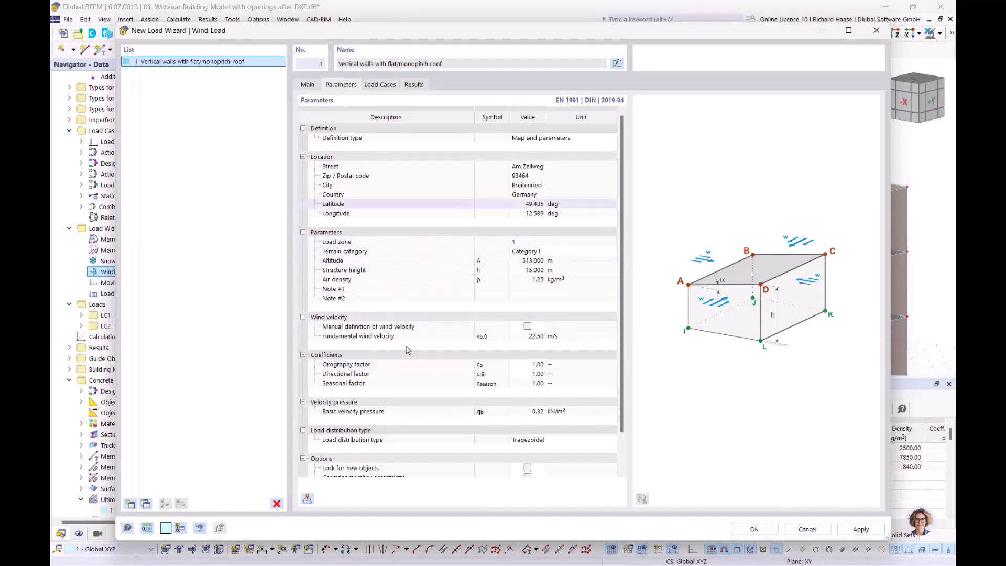
# - Generate wind load cases LC3–LC10 on the Load Cases tab and close the Wind Load wizard
pyautogui.scroll(-2, 460, 341)
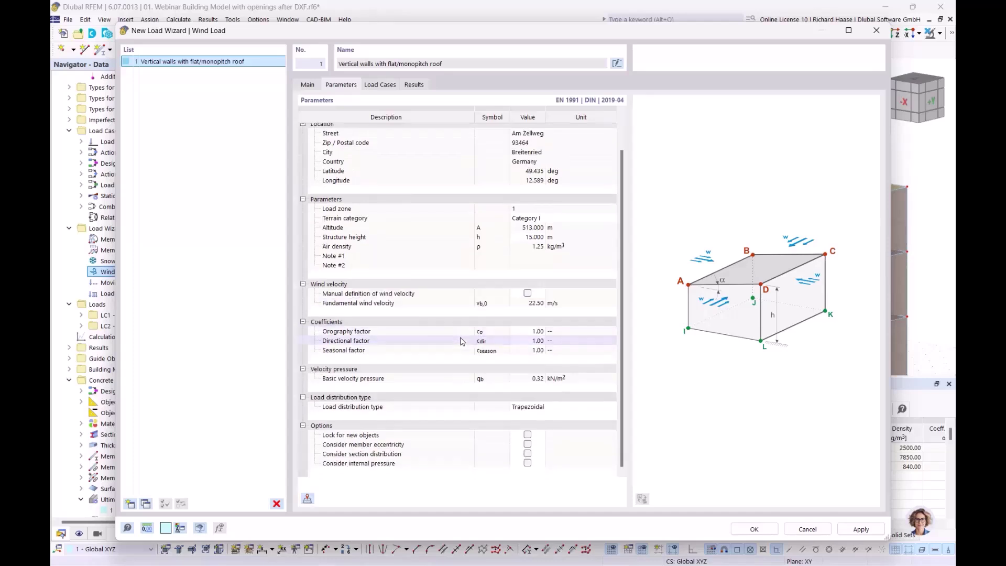
pyautogui.scroll(2, 460, 341)
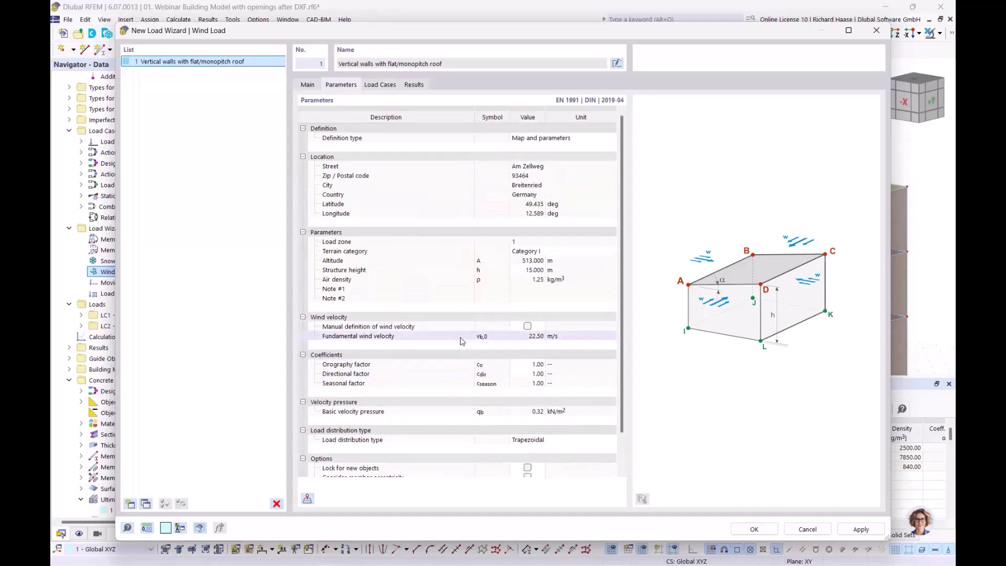
pyautogui.click(380, 84)
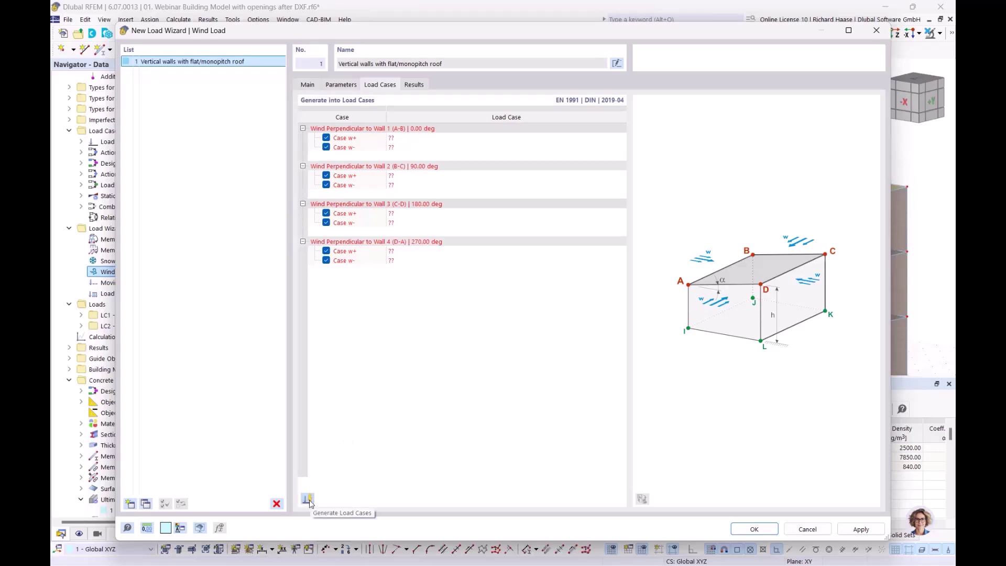
pyautogui.click(308, 501)
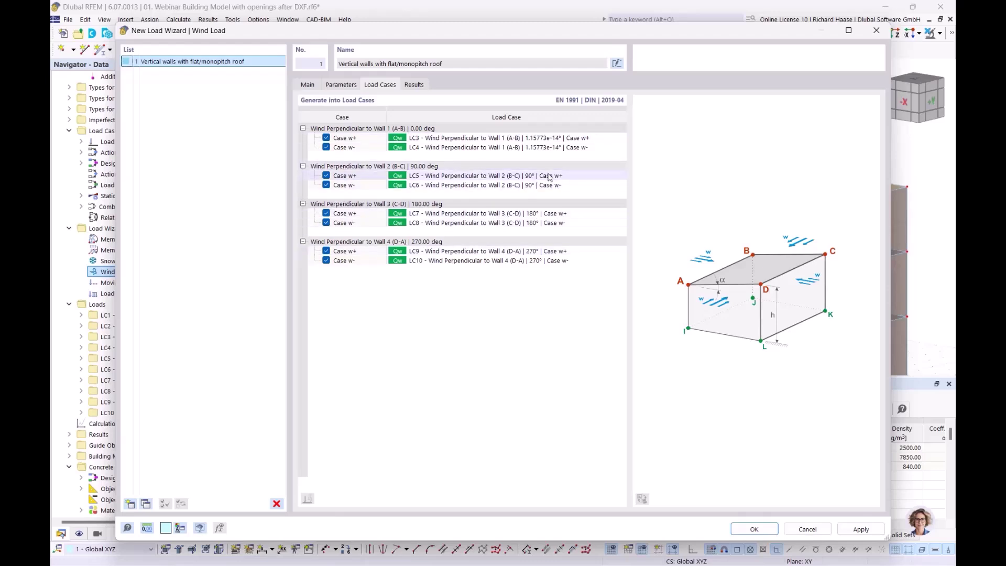
pyautogui.click(767, 530)
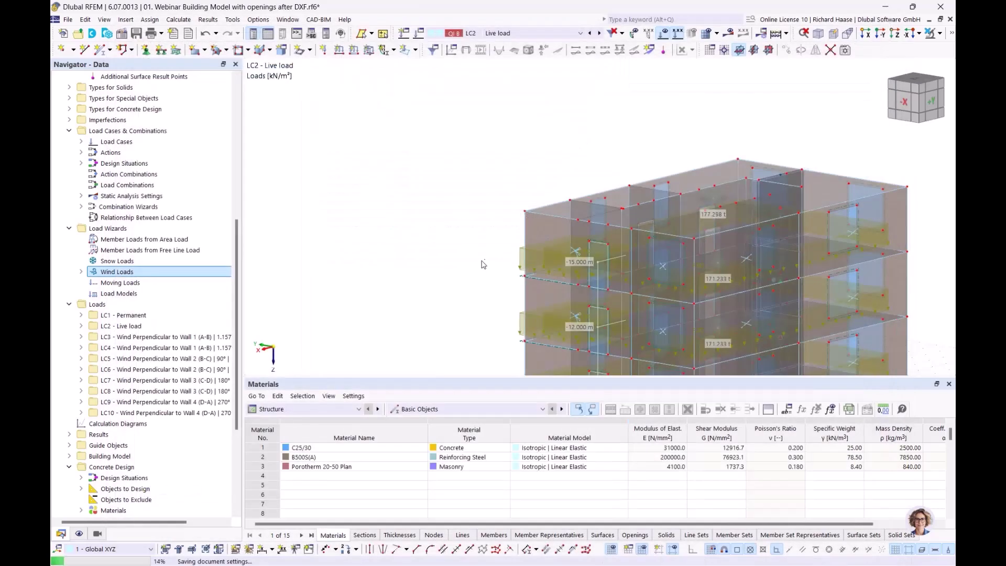
# - Display LC3's wind loads and orbit the model to face the -Y wall
pyautogui.scroll(-4, 155, 392)
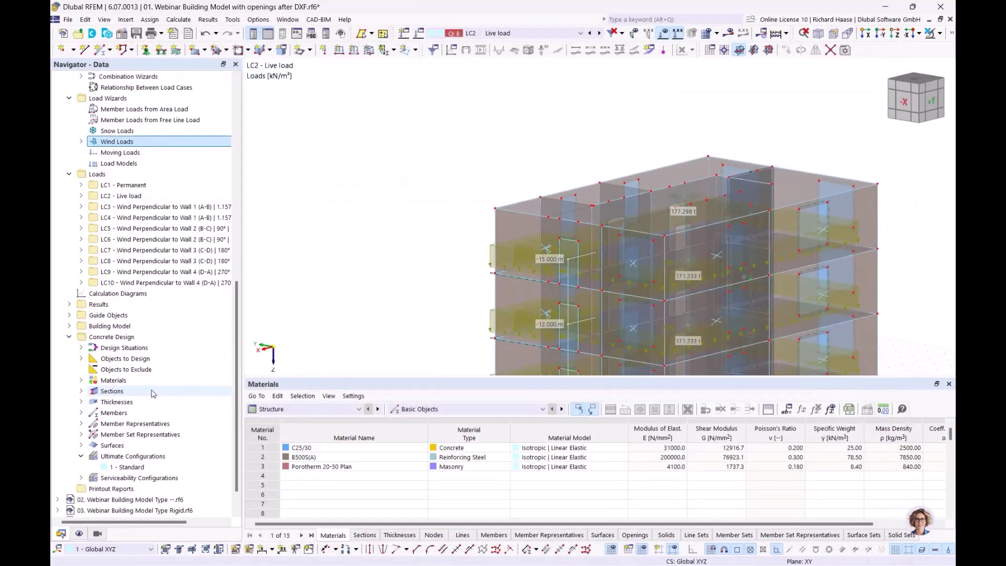
pyautogui.scroll(1, 155, 392)
pyautogui.click(157, 239)
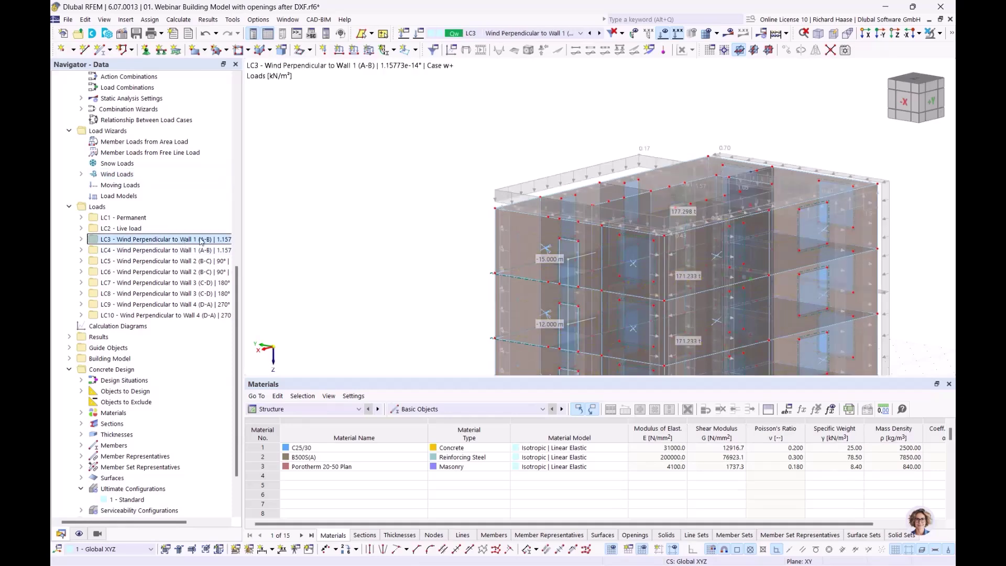
pyautogui.moveTo(459, 116); pyautogui.dragTo(721, 152, button='middle')
pyautogui.scroll(-1, 602, 231)
pyautogui.moveTo(602, 234); pyautogui.dragTo(691, 204, button='middle')
# - Step through the wind loads of LC4, LC5, LC6 and LC8, viewing the whole building
pyautogui.click(133, 250)
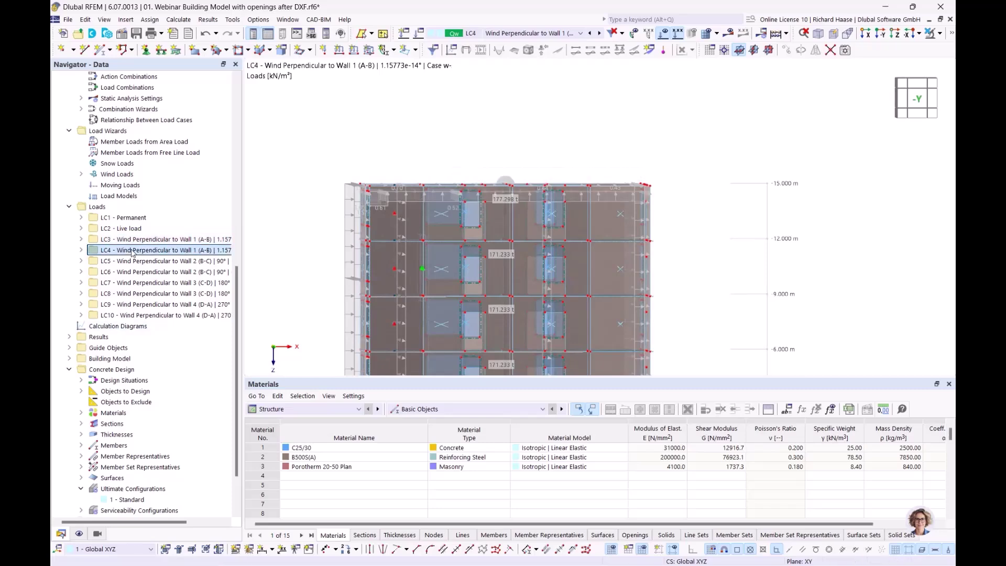
pyautogui.click(132, 262)
pyautogui.click(128, 273)
pyautogui.click(138, 293)
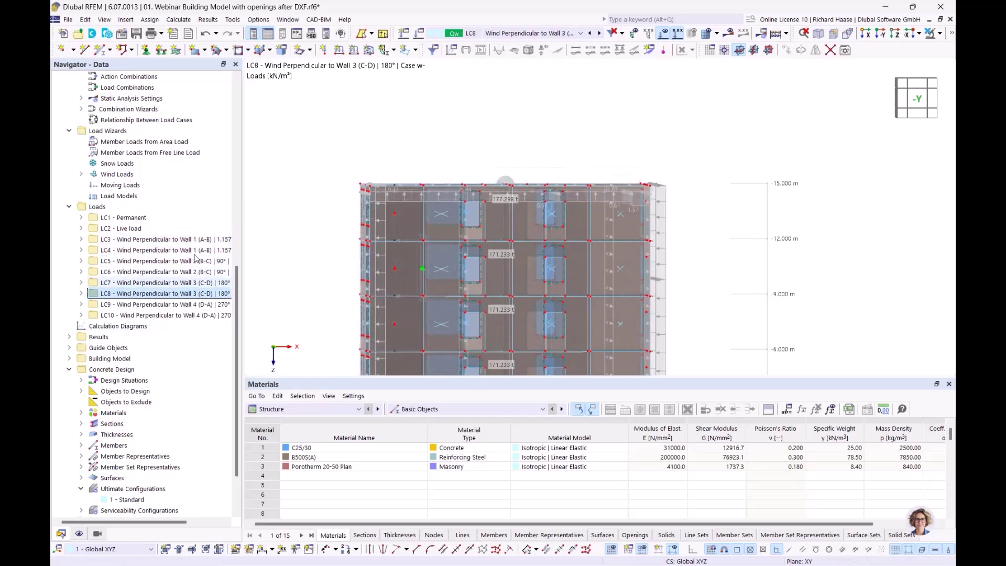
pyautogui.scroll(-3, 543, 135)
pyautogui.moveTo(543, 135); pyautogui.dragTo(511, 152, button='middle')
pyautogui.keyDown('ctrl'); pyautogui.moveTo(511, 152); pyautogui.dragTo(474, 159, button='middle'); pyautogui.keyUp('ctrl')
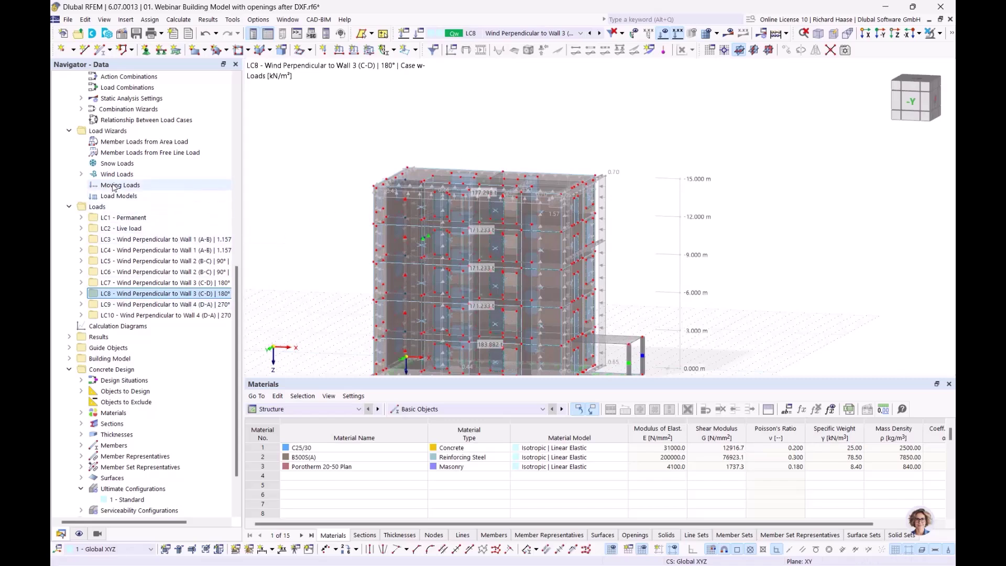
# - Point out the snow load wizard options, then advance to slide 6, 'Story types'
pyautogui.click(117, 164)
pyautogui.rightClick(111, 162)
pyautogui.click(111, 167)
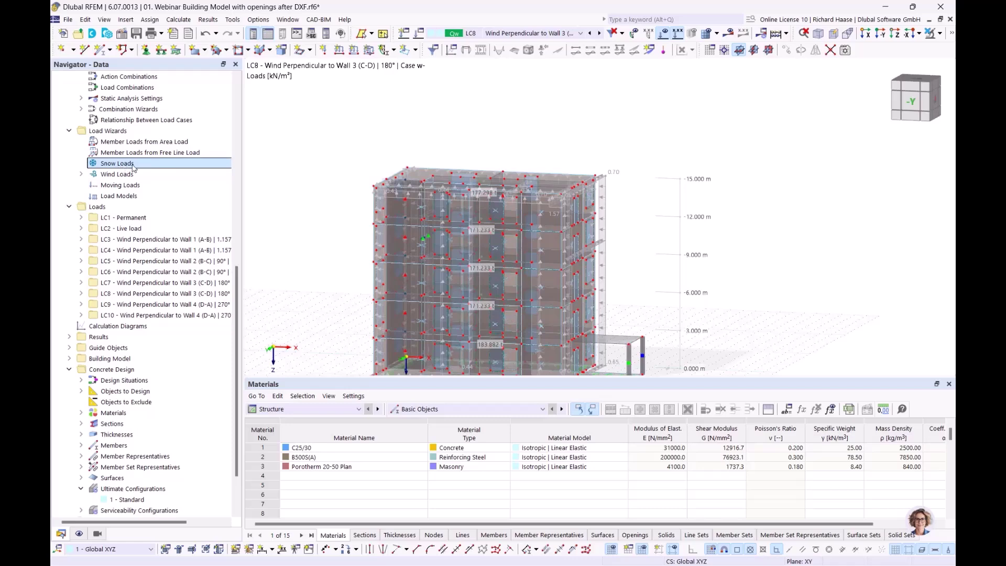
pyautogui.keyDown('ctrl'); pyautogui.moveTo(659, 277); pyautogui.dragTo(630, 293, button='middle'); pyautogui.keyUp('ctrl')
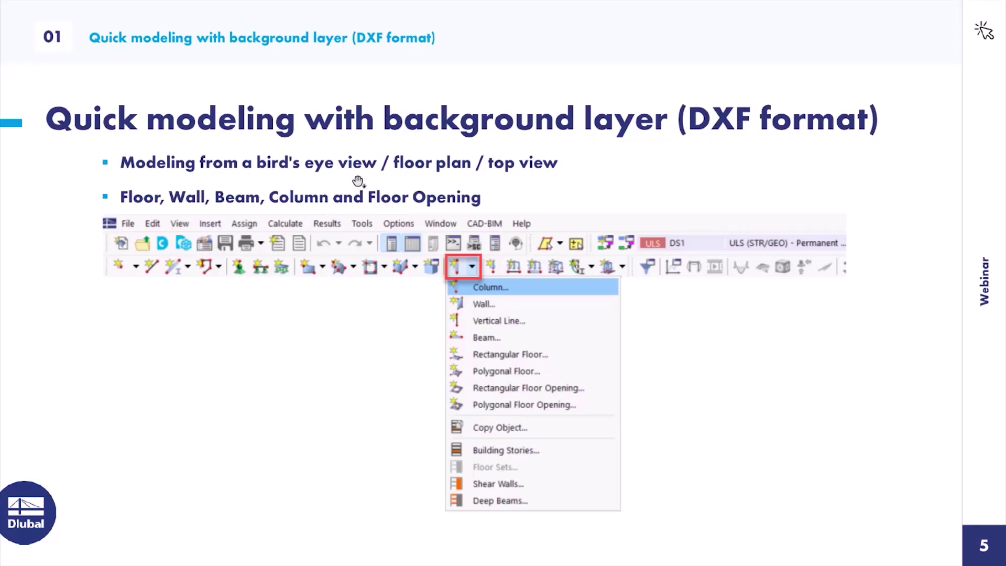
pyautogui.click(371, 179)
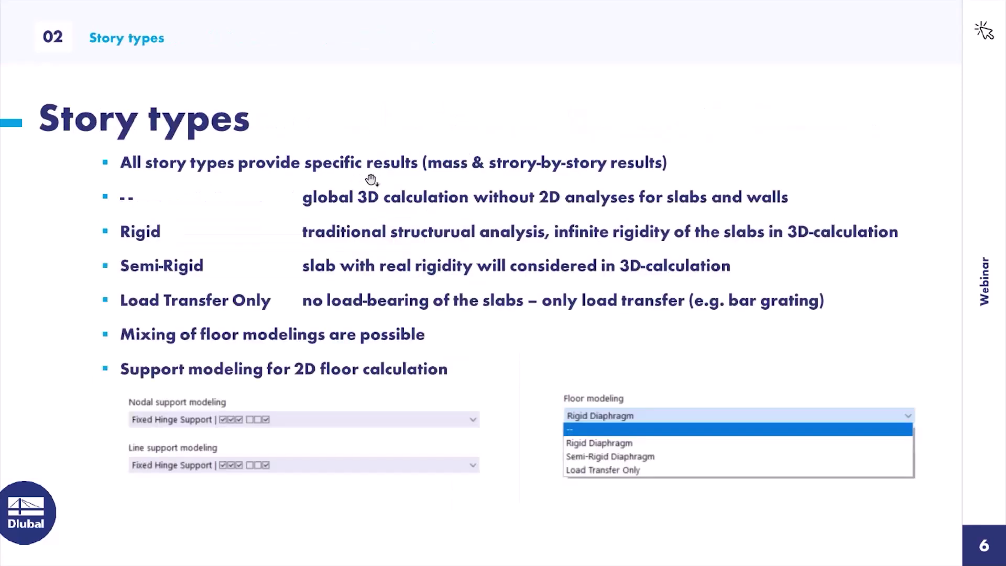
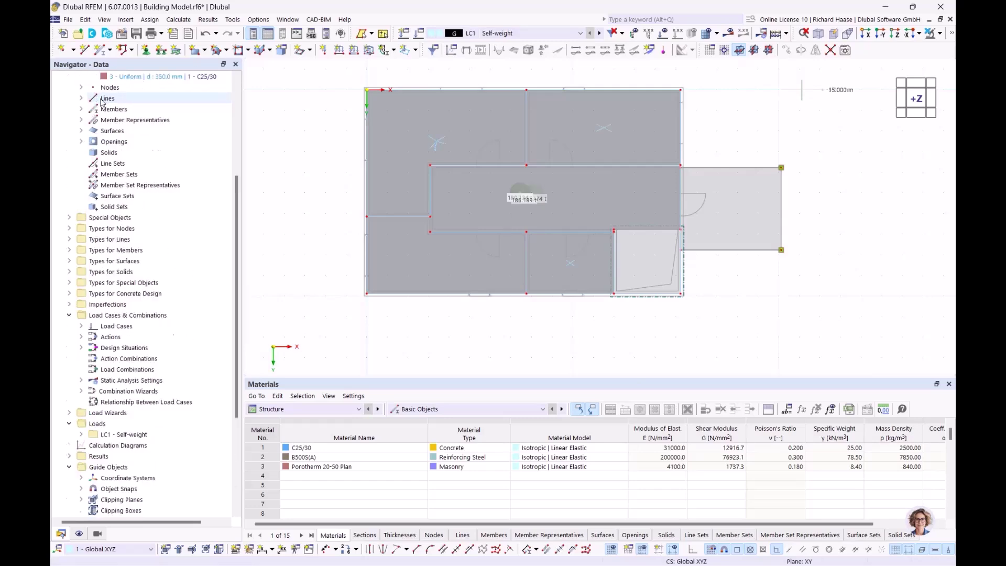
# - Close Building Model.rf6 without saving, leaving the 05 Load Transfer model on screen
pyautogui.click(79, 131)
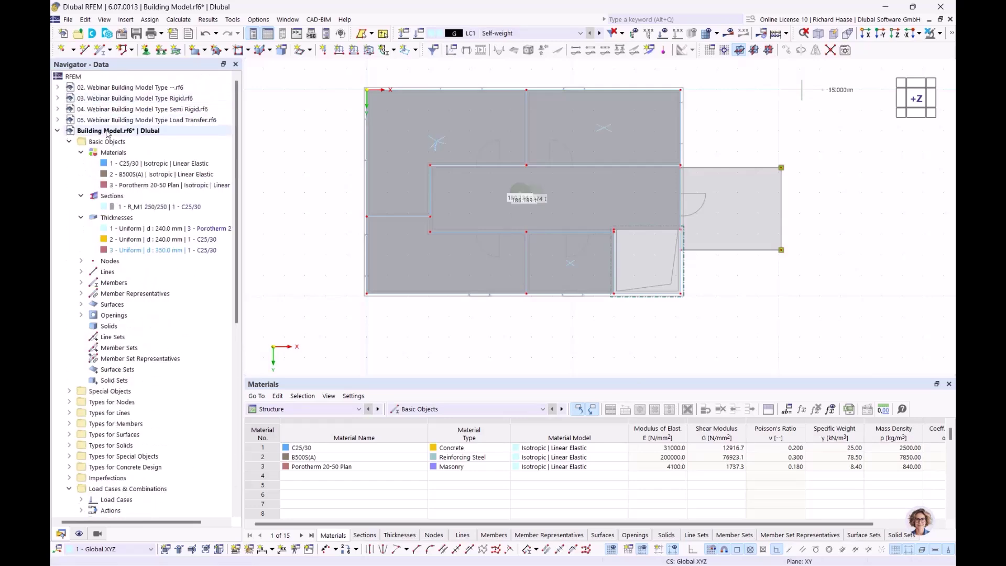
pyautogui.rightClick(106, 131)
pyautogui.click(142, 229)
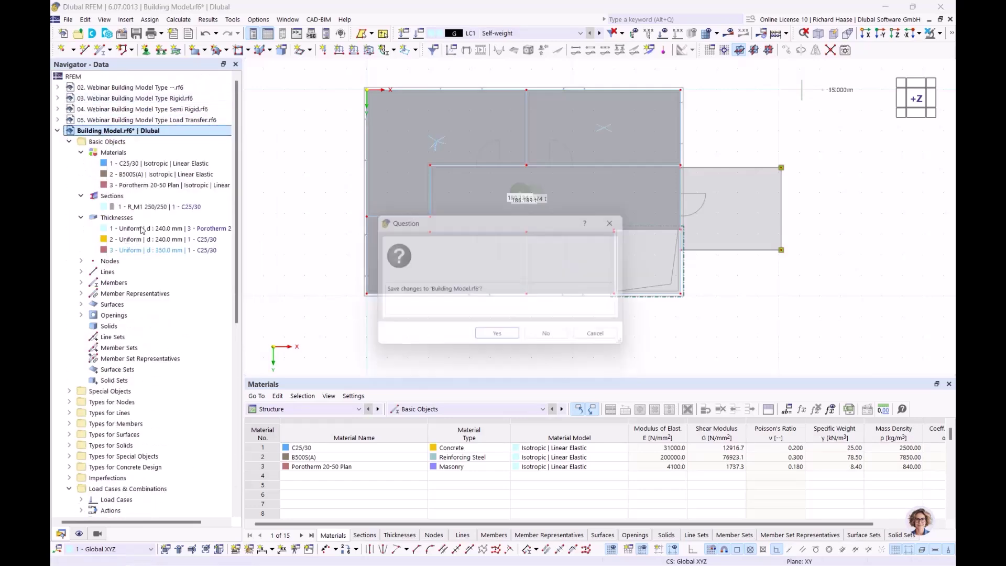
pyautogui.click(546, 333)
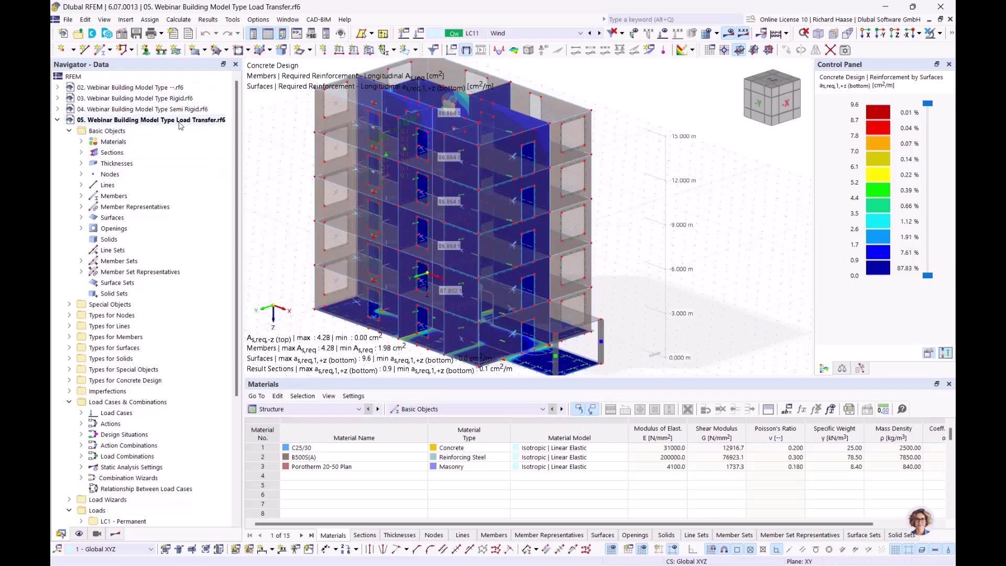
# - Cancel visibility mode so the whole Load Transfer building is shown again
pyautogui.moveTo(718, 198); pyautogui.dragTo(655, 190, button='middle')
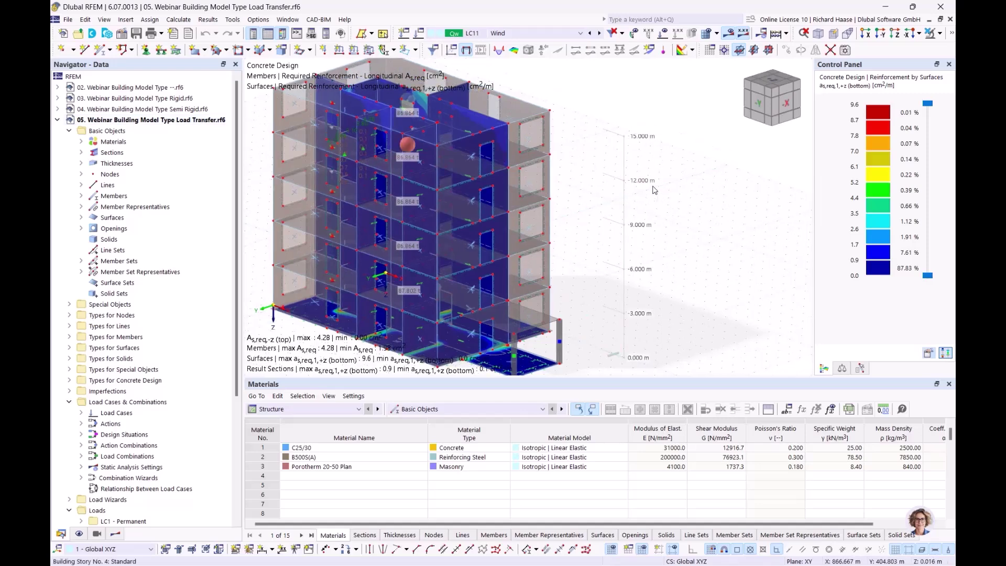
pyautogui.click(941, 34)
pyautogui.click(846, 128)
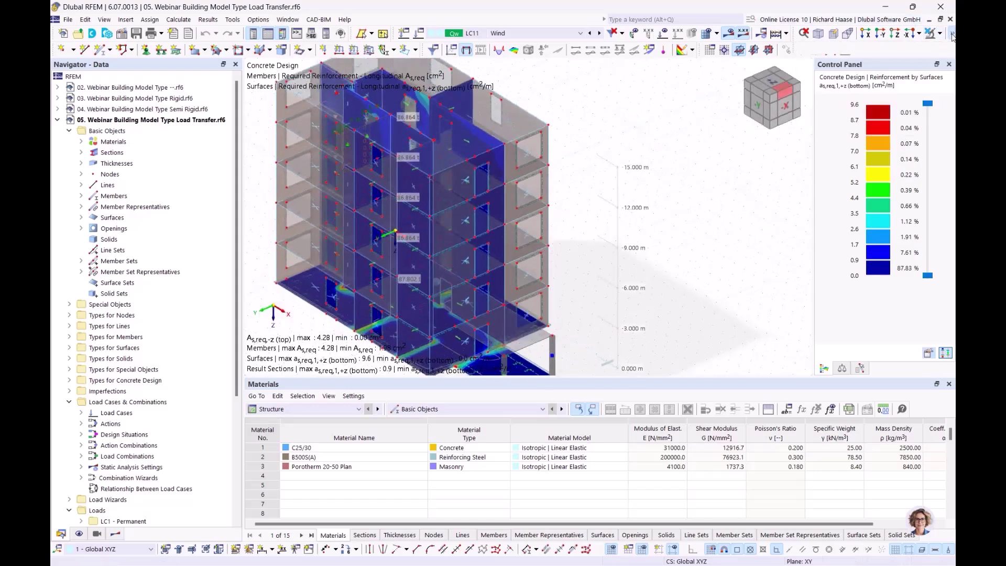
pyautogui.moveTo(701, 201); pyautogui.dragTo(686, 197, button='middle')
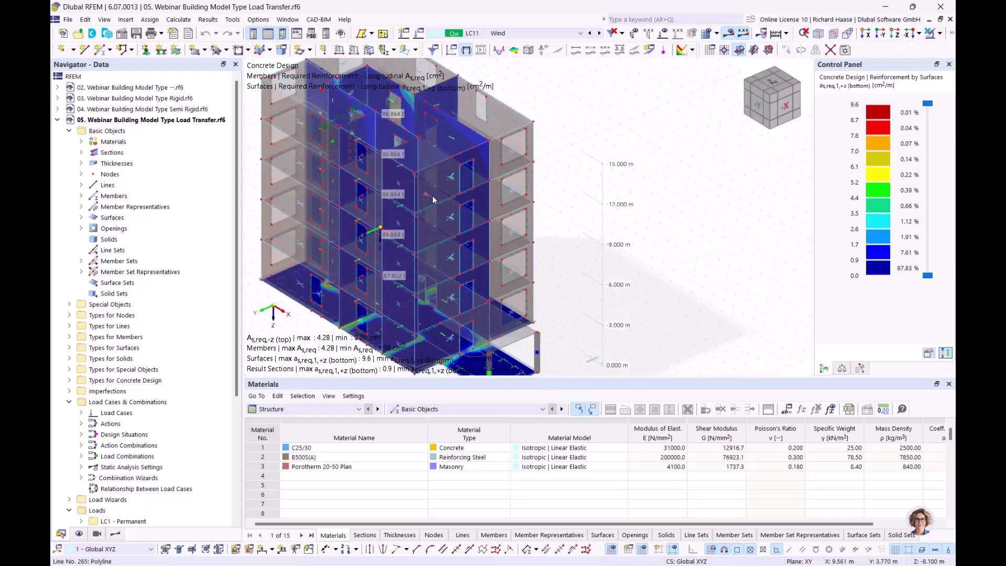
# - Select combination CO20 (1.50 * LC4 + 1.35 * LC1) and show Static Analysis global deformations |u|
pyautogui.click(507, 32)
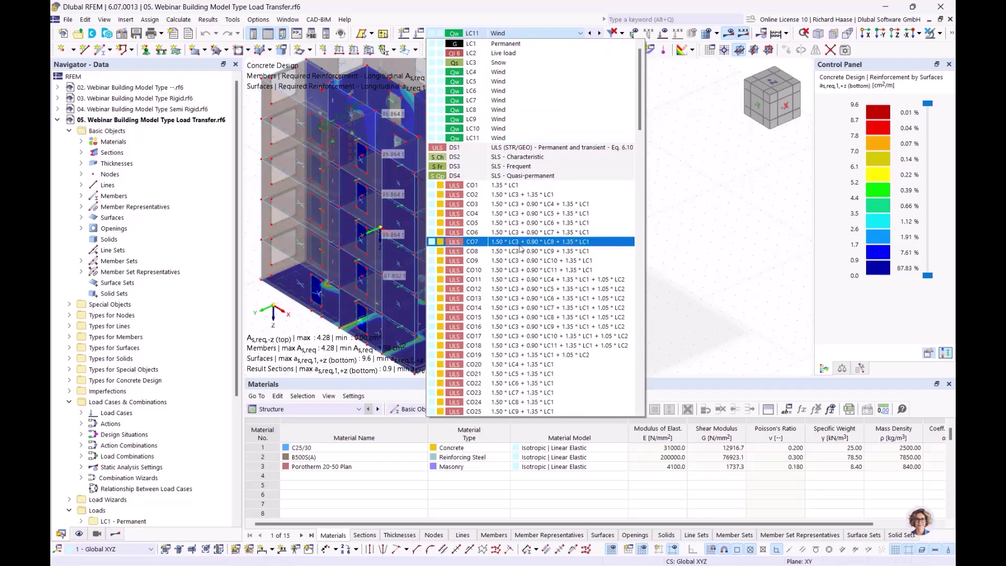
pyautogui.click(519, 223)
pyautogui.click(507, 32)
pyautogui.scroll(-1, 475, 350)
pyautogui.scroll(-4, 475, 350)
pyautogui.click(530, 224)
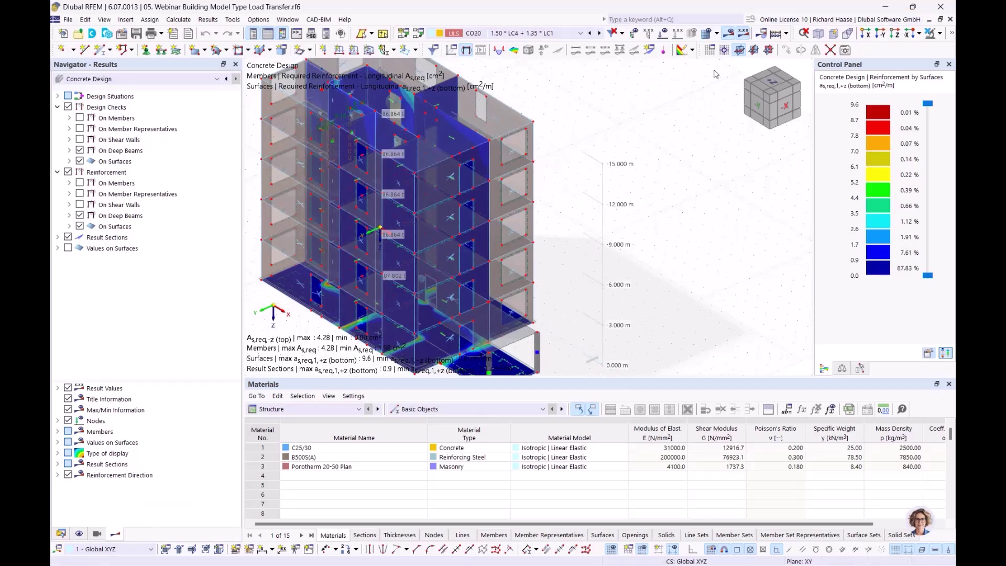
pyautogui.moveTo(622, 222)
pyautogui.keyDown('ctrl'); pyautogui.mouseDown(button='middle')
pyautogui.moveTo(596, 242)
pyautogui.moveTo(611, 237)
pyautogui.mouseUp(button='middle'); pyautogui.keyUp('ctrl')
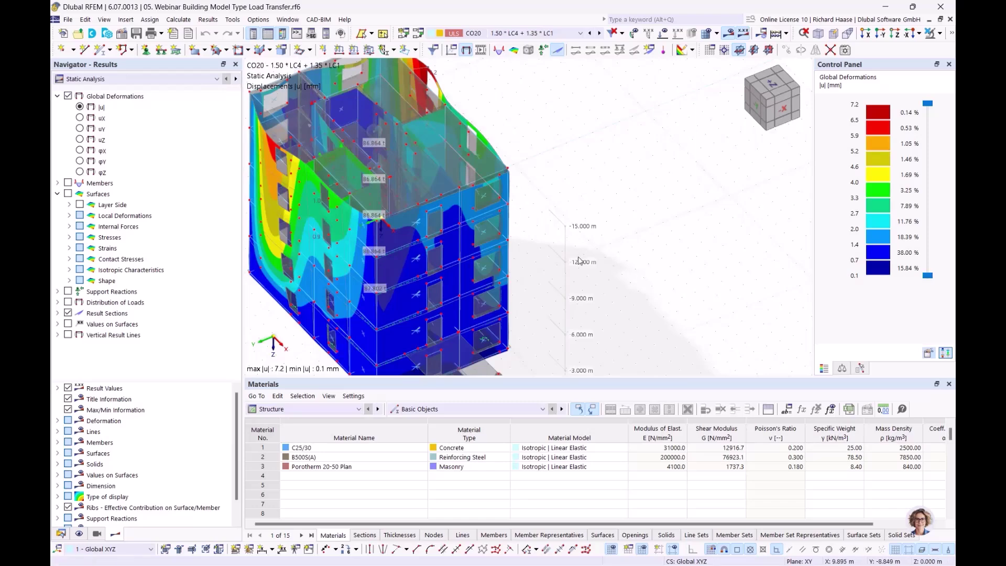
pyautogui.keyDown('ctrl'); pyautogui.moveTo(556, 273); pyautogui.dragTo(466, 276, button='middle'); pyautogui.keyUp('ctrl')
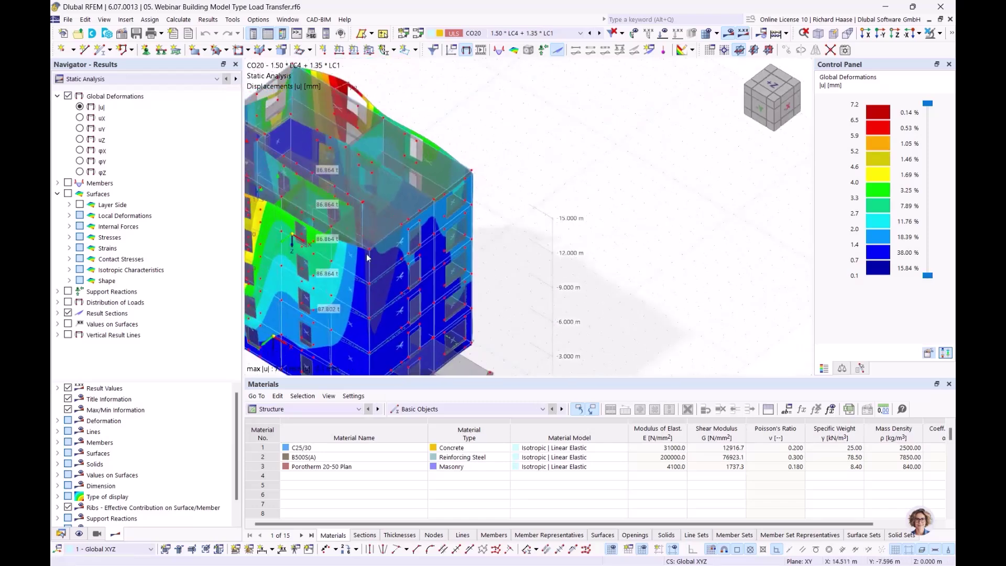
# - Display surface mx moments from Internal Forces > Basic Internal Forces for CO20
pyautogui.click(68, 205)
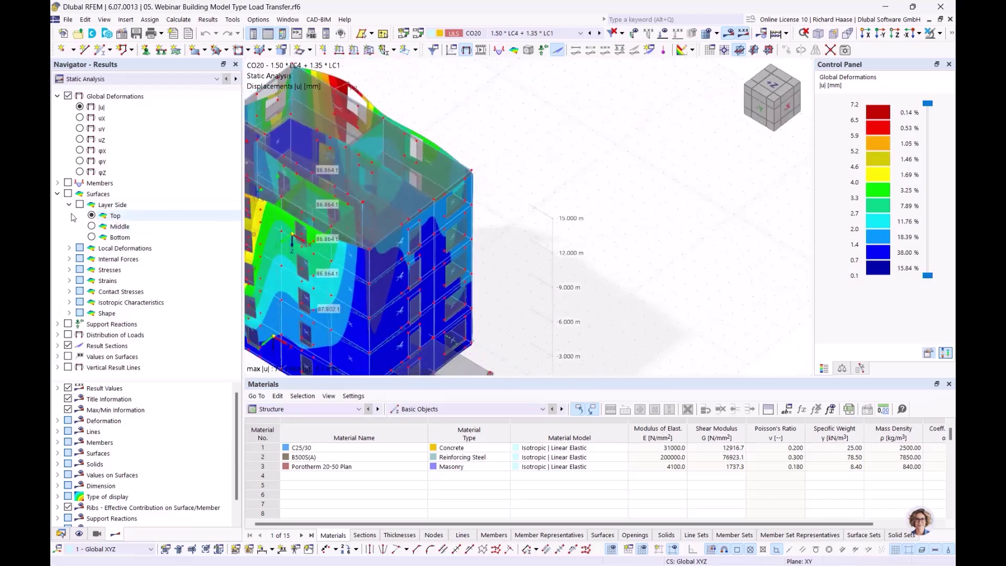
pyautogui.click(69, 205)
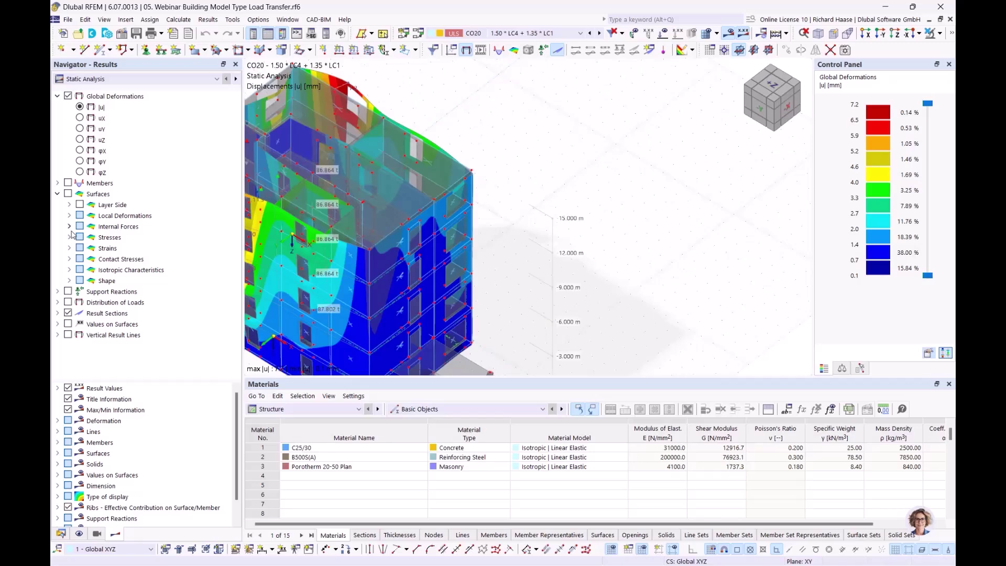
pyautogui.click(69, 226)
pyautogui.click(103, 248)
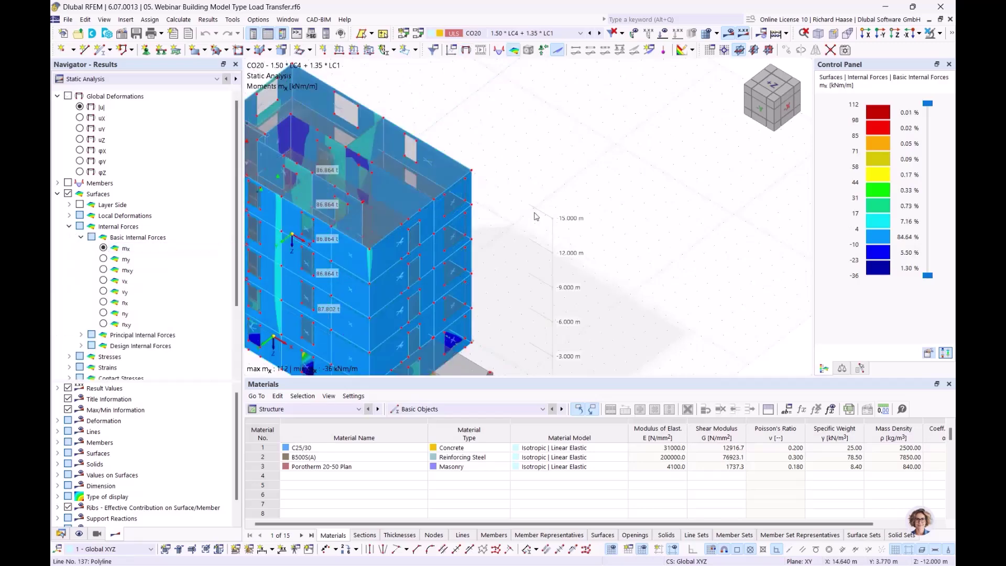
pyautogui.moveTo(512, 219); pyautogui.dragTo(565, 194, button='middle')
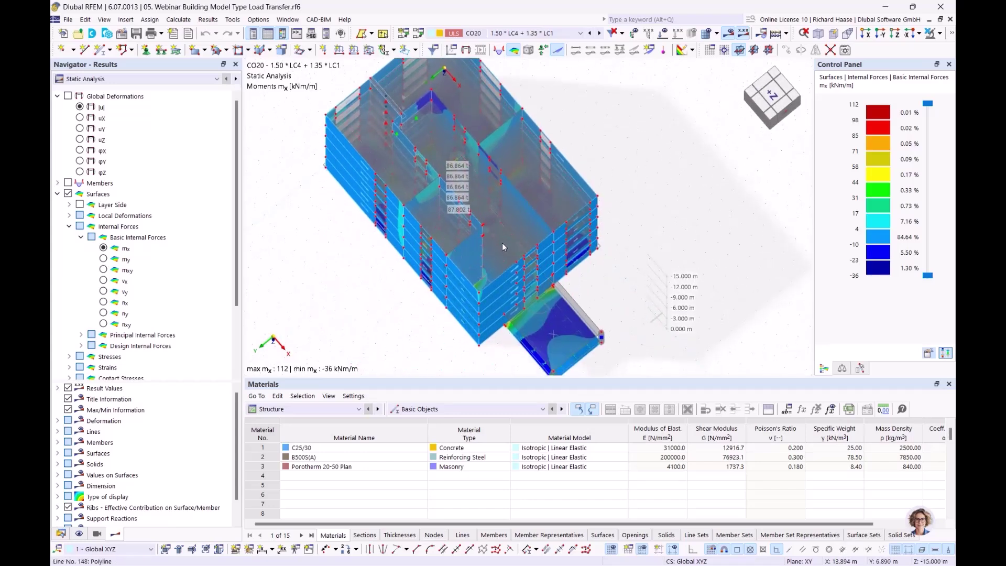
# - Orbit and zoom around the building to inspect mx ranging from 112 to -36 kNm/m
pyautogui.scroll(3, 498, 213)
pyautogui.keyDown('ctrl'); pyautogui.moveTo(496, 208); pyautogui.dragTo(329, 301, button='middle'); pyautogui.keyUp('ctrl')
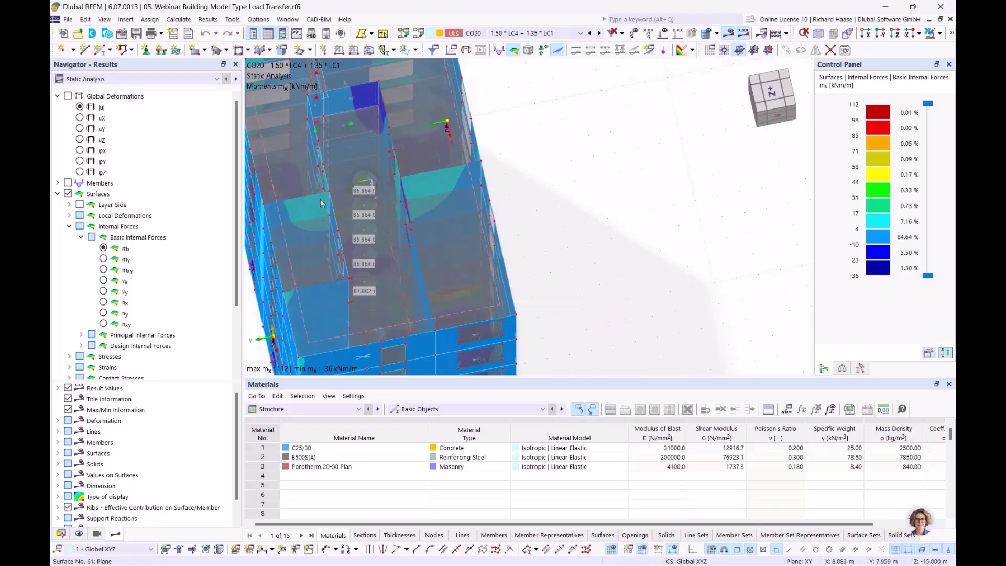
pyautogui.keyDown('ctrl'); pyautogui.moveTo(449, 177); pyautogui.dragTo(492, 167, button='middle'); pyautogui.keyUp('ctrl')
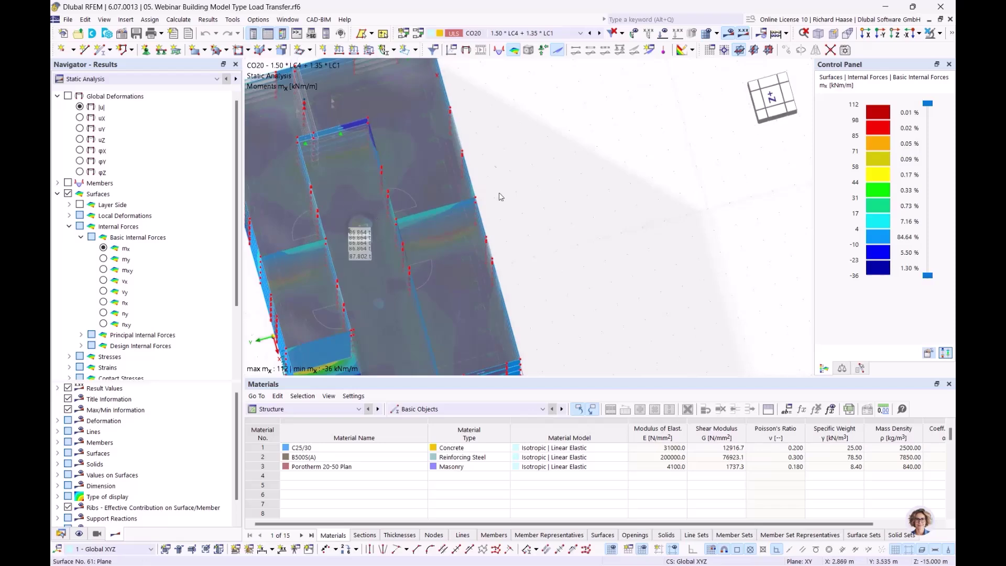
pyautogui.keyDown('ctrl'); pyautogui.moveTo(407, 188); pyautogui.dragTo(403, 213, button='middle'); pyautogui.keyUp('ctrl')
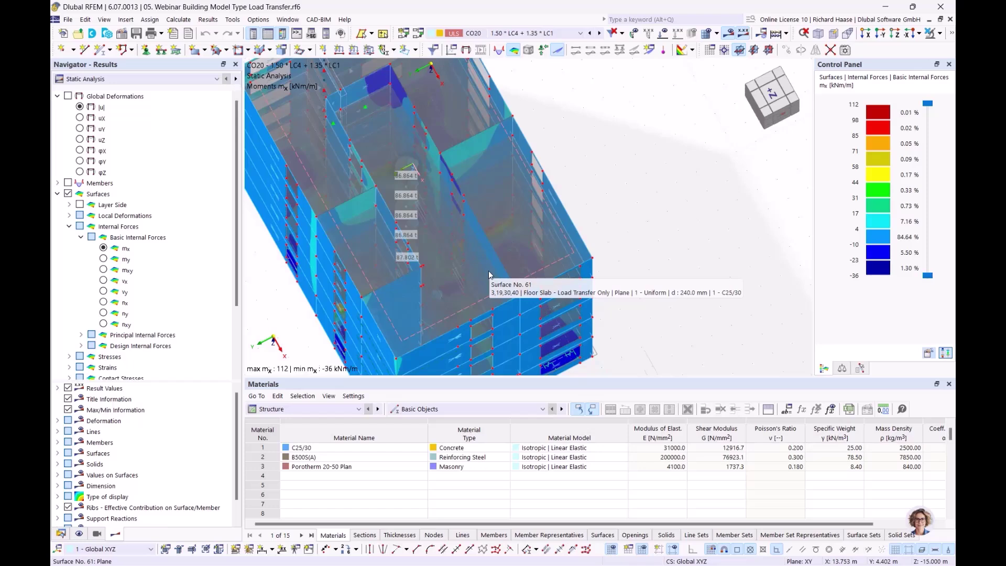
pyautogui.keyDown('ctrl'); pyautogui.moveTo(647, 206); pyautogui.dragTo(652, 174, button='middle'); pyautogui.keyUp('ctrl')
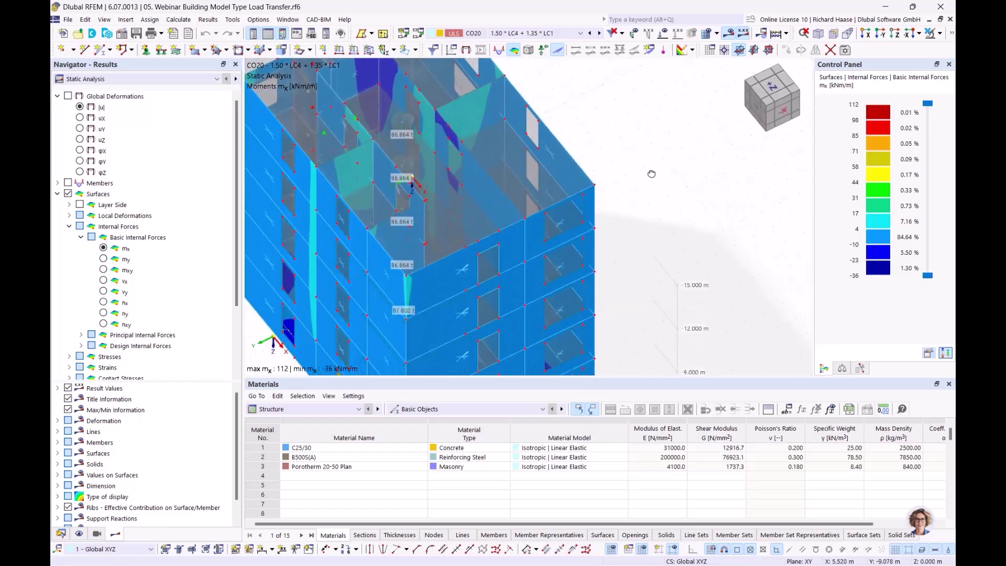
pyautogui.scroll(-3, 627, 159)
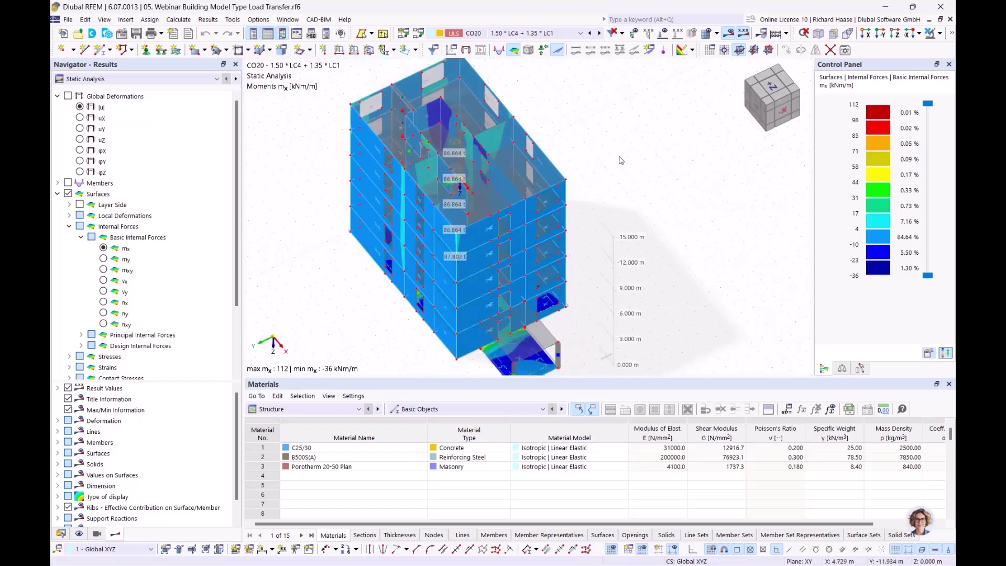
pyautogui.click(61, 534)
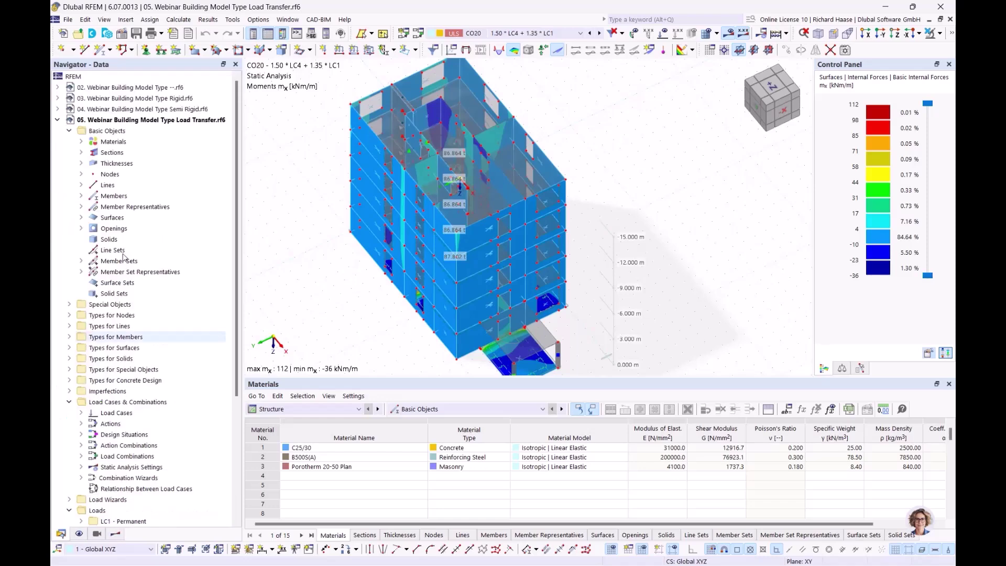
# - Close the 05 Load Transfer model and tile models 02, 03 and 04 vertically
pyautogui.rightClick(120, 120)
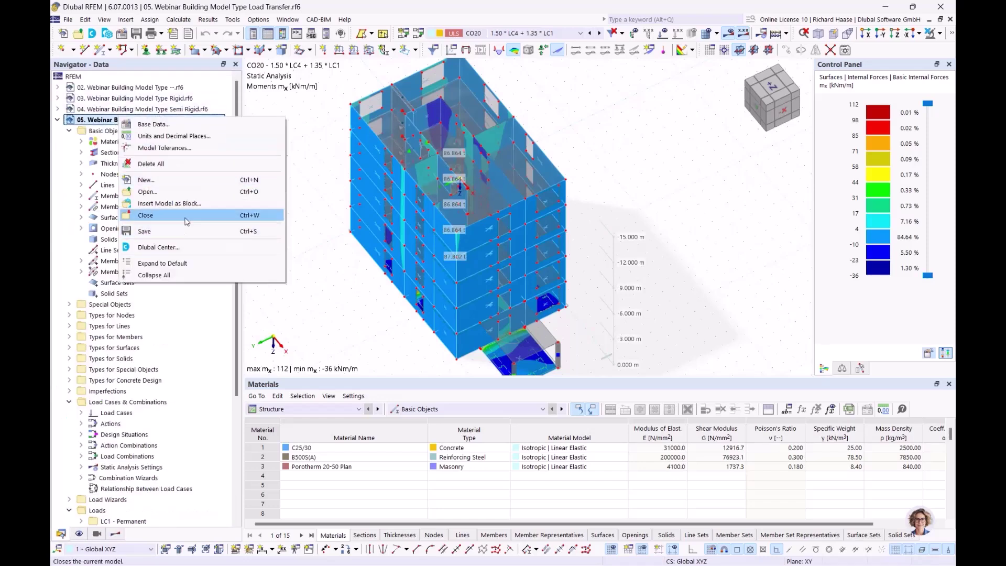
pyautogui.click(187, 221)
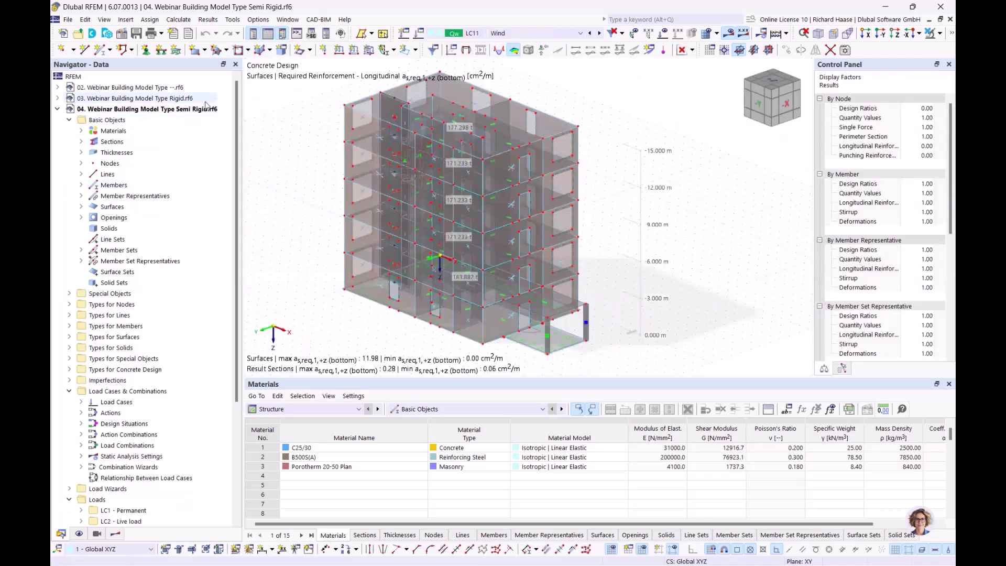
pyautogui.click(96, 534)
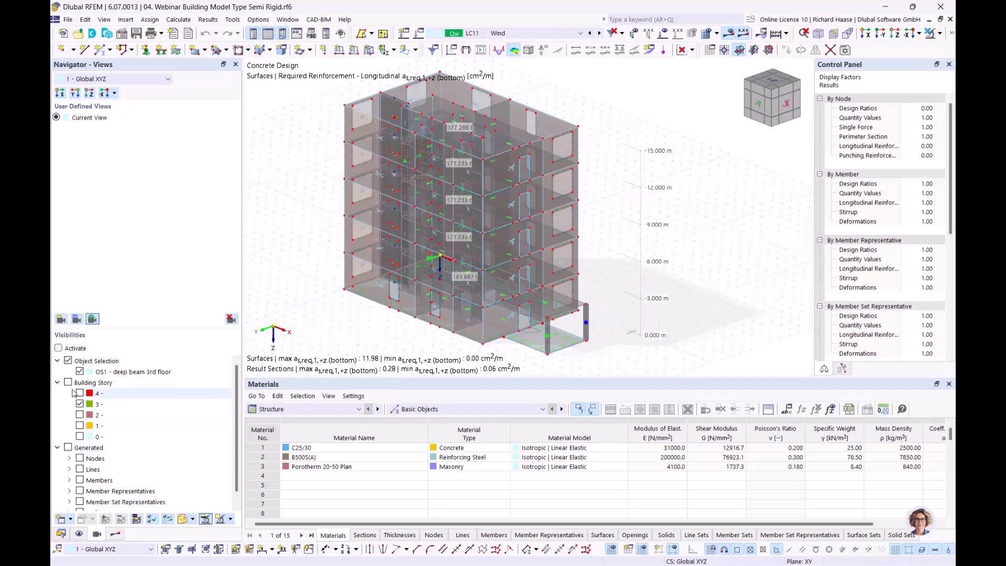
pyautogui.click(288, 20)
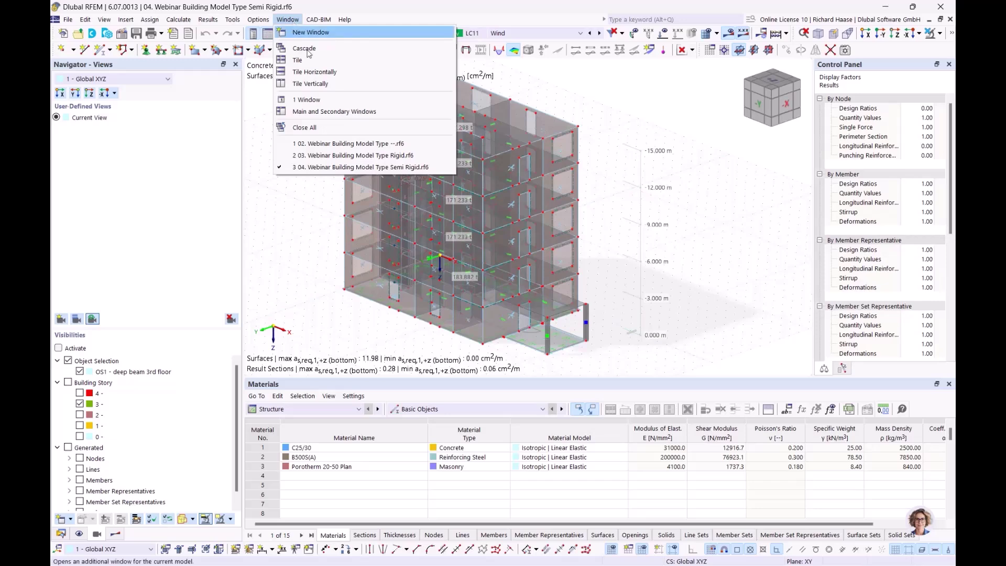
pyautogui.click(309, 85)
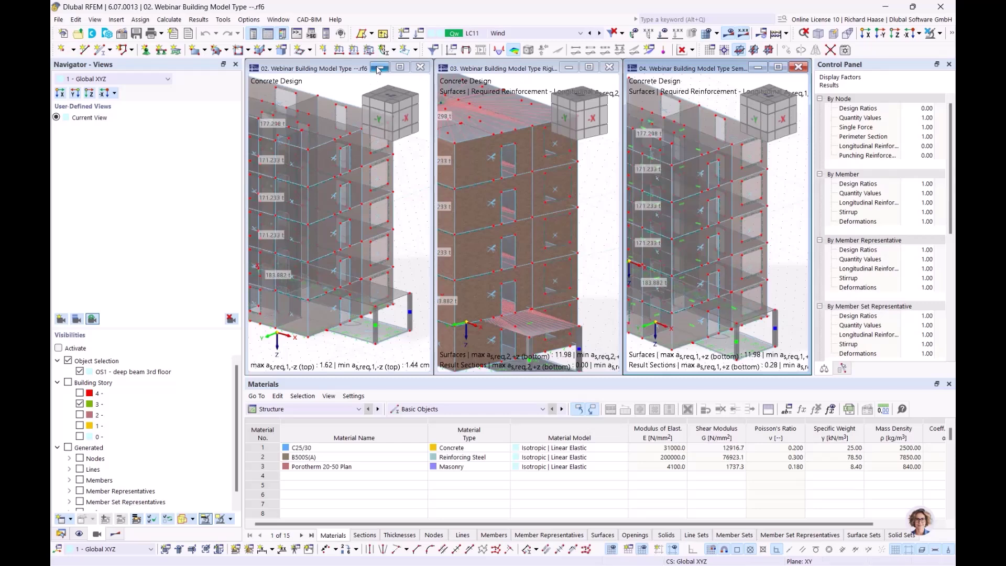
# - Minimize model 02 and tile the Rigid 03 and Semi Rigid 04 windows vertically
pyautogui.click(378, 68)
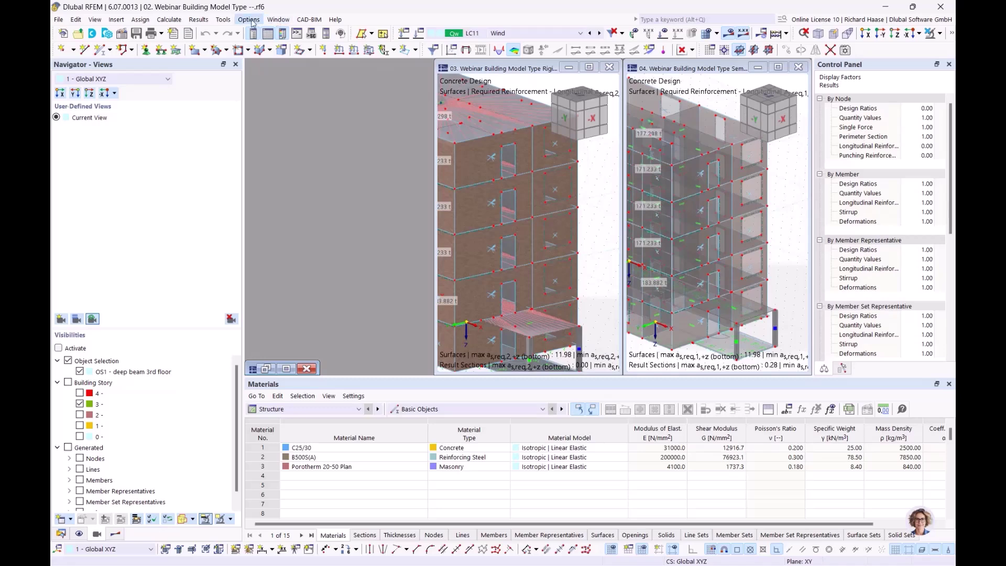
pyautogui.click(273, 21)
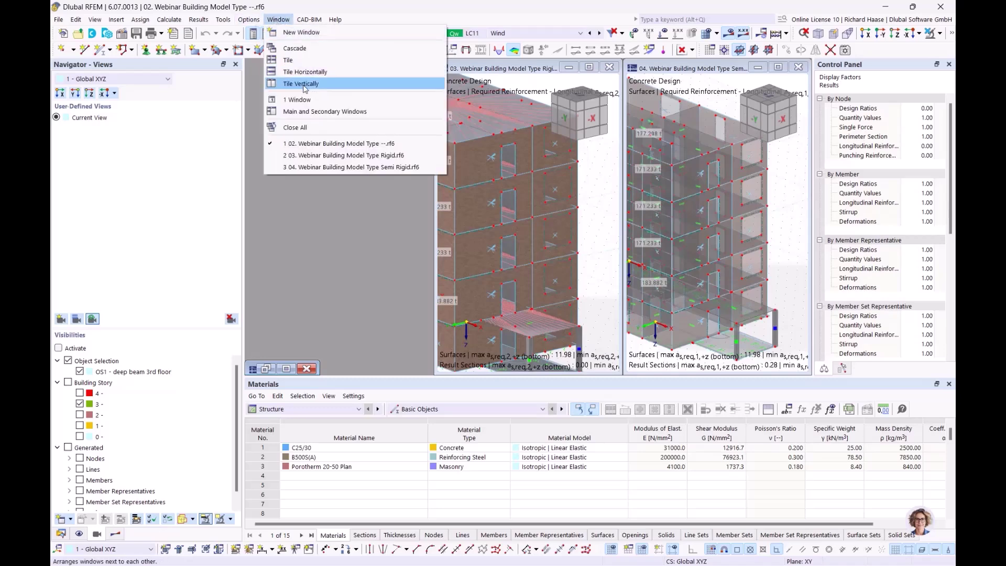
pyautogui.click(301, 84)
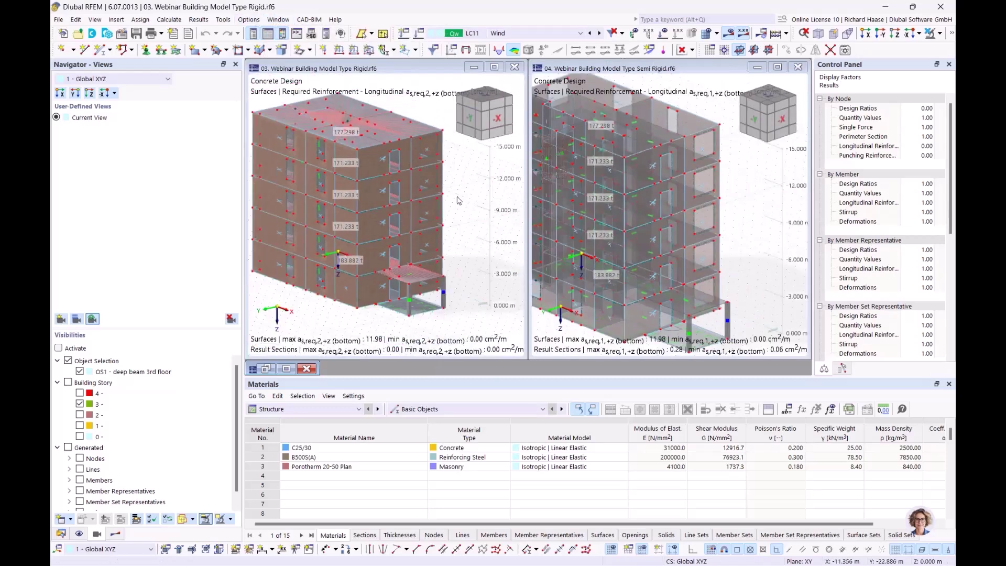
# - Filter the Rigid model's visibility to show only building story 3
pyautogui.moveTo(457, 200); pyautogui.dragTo(460, 191, button='middle')
pyautogui.scroll(2, 470, 202)
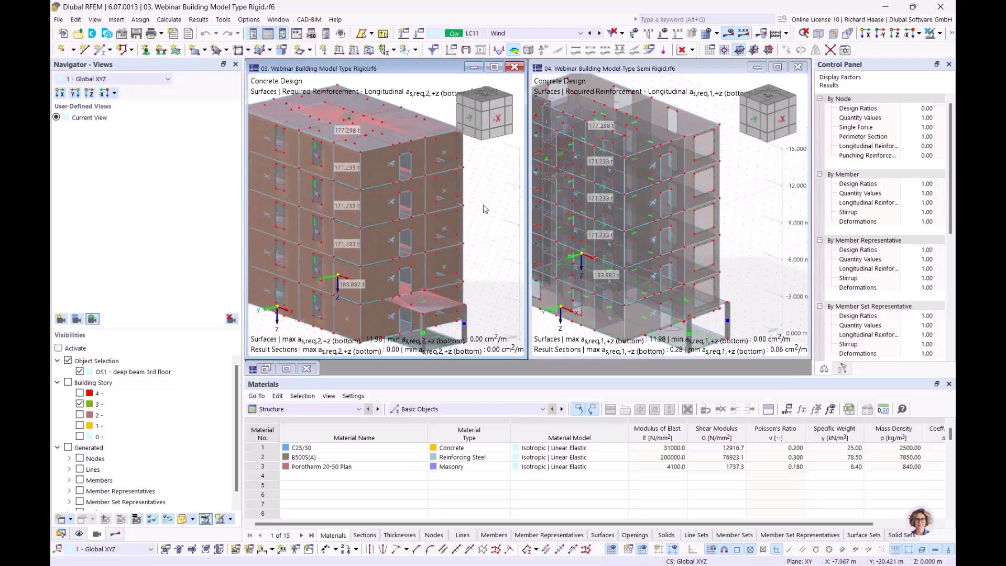
pyautogui.click(68, 384)
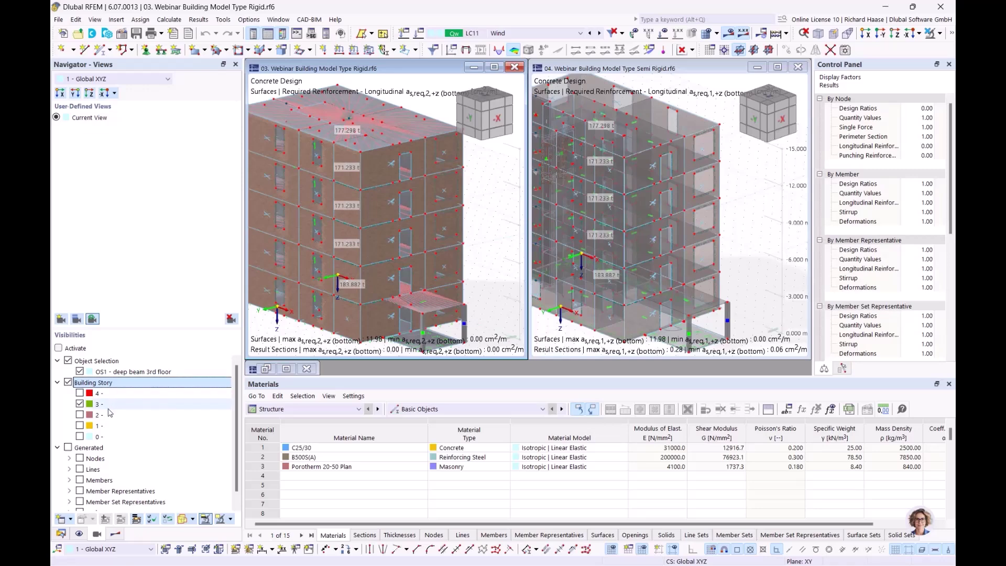
pyautogui.click(69, 361)
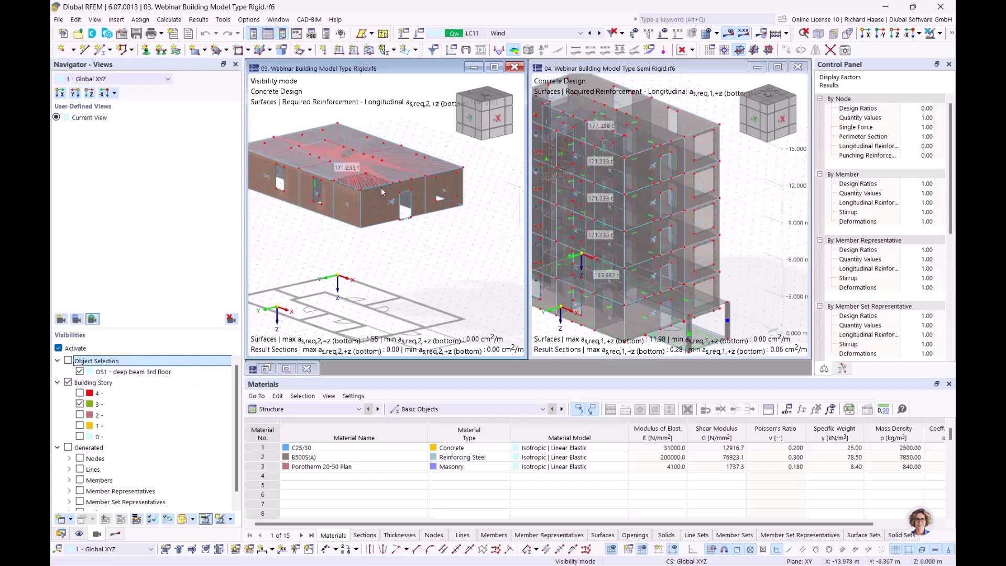
# - Display the rigid model in transparent mode, viewed from a steeper angle
pyautogui.moveTo(409, 258); pyautogui.dragTo(425, 278, button='middle')
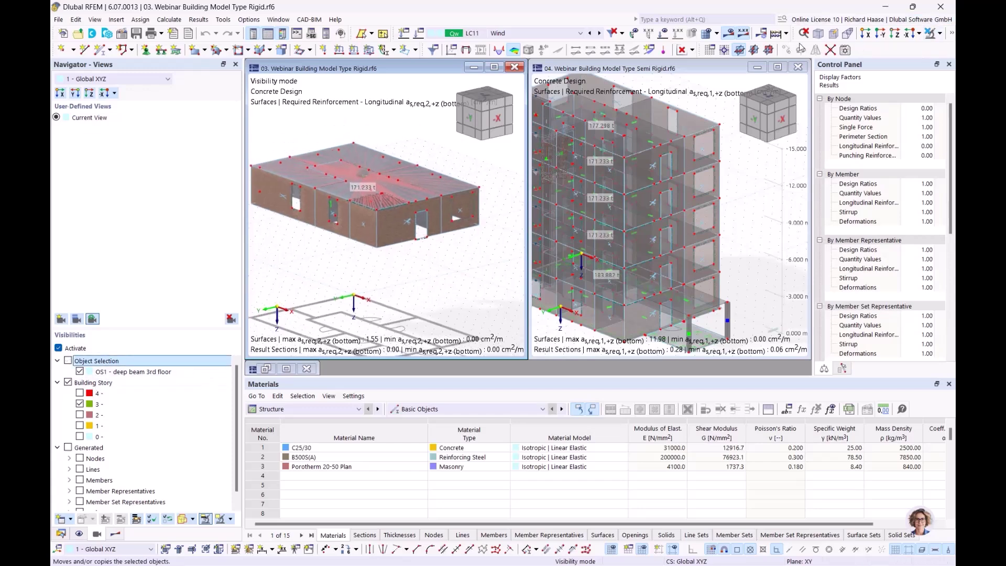
pyautogui.click(941, 33)
pyautogui.click(953, 35)
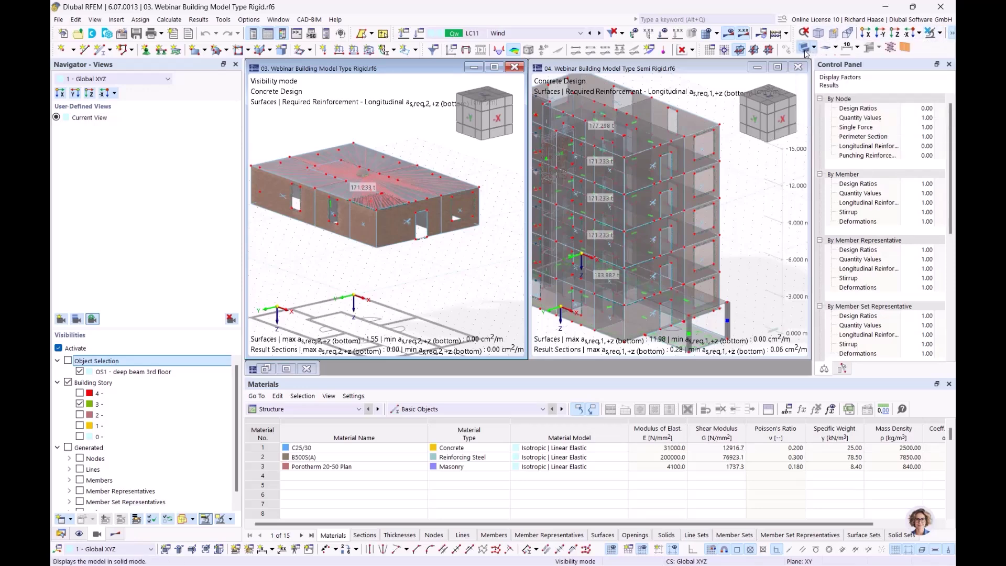
pyautogui.click(808, 47)
pyautogui.keyDown('ctrl'); pyautogui.moveTo(379, 281); pyautogui.dragTo(376, 326, button='middle'); pyautogui.keyUp('ctrl')
# - Show only the third building storey of the semi-rigid model
pyautogui.click(766, 197)
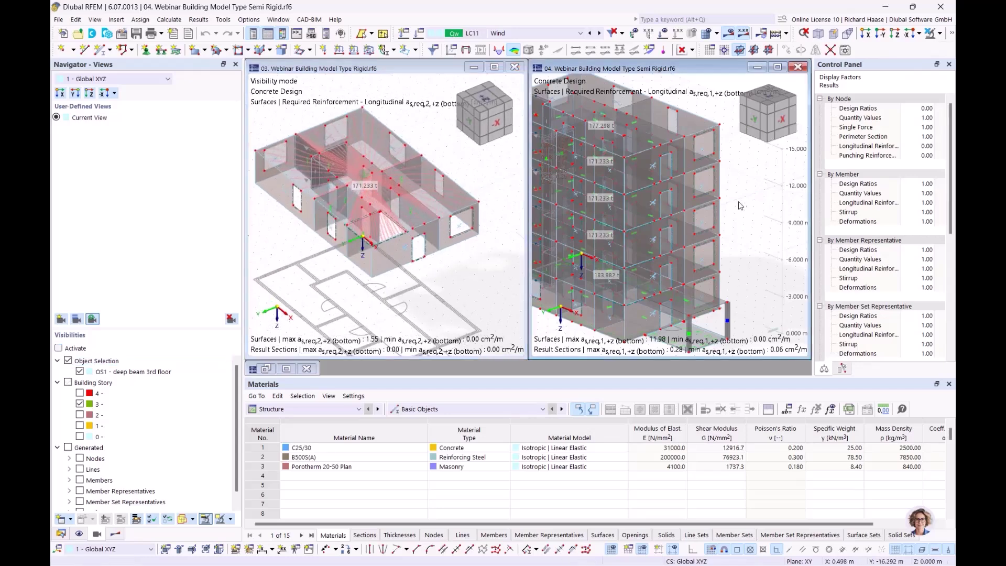
pyautogui.scroll(-1, 739, 207)
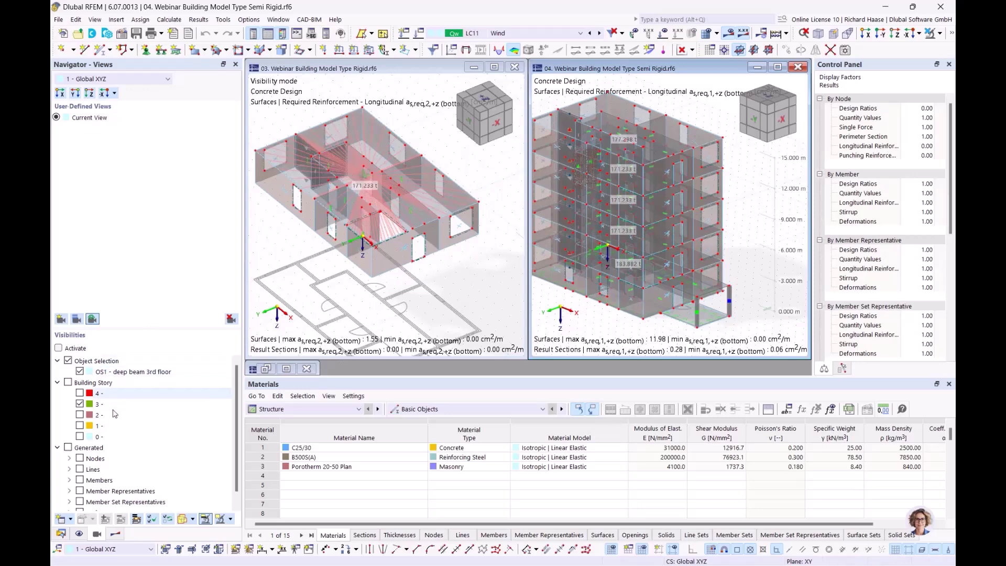
pyautogui.click(68, 383)
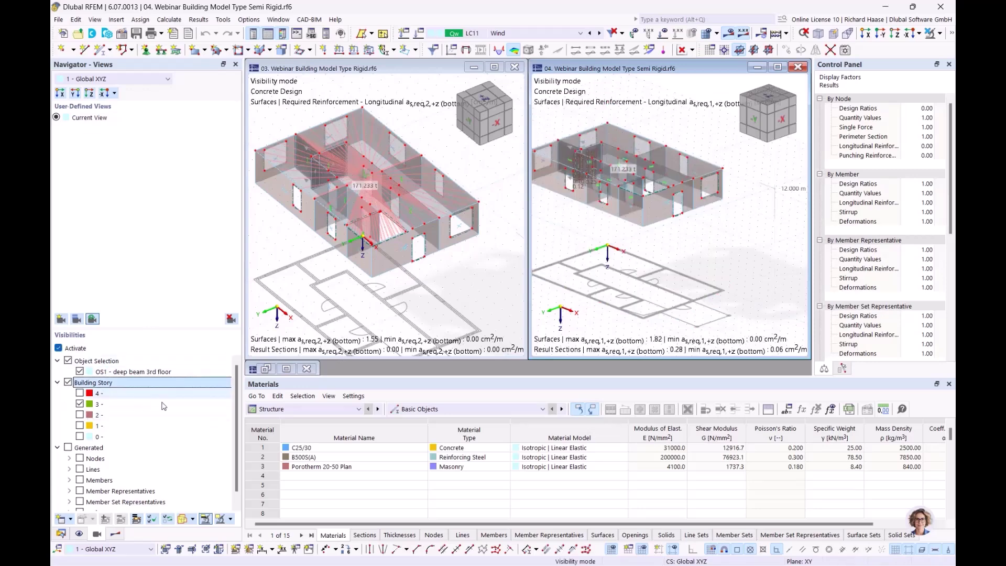
pyautogui.keyDown('ctrl'); pyautogui.moveTo(626, 256); pyautogui.dragTo(636, 321, button='middle'); pyautogui.keyUp('ctrl')
pyautogui.scroll(2, 632, 289)
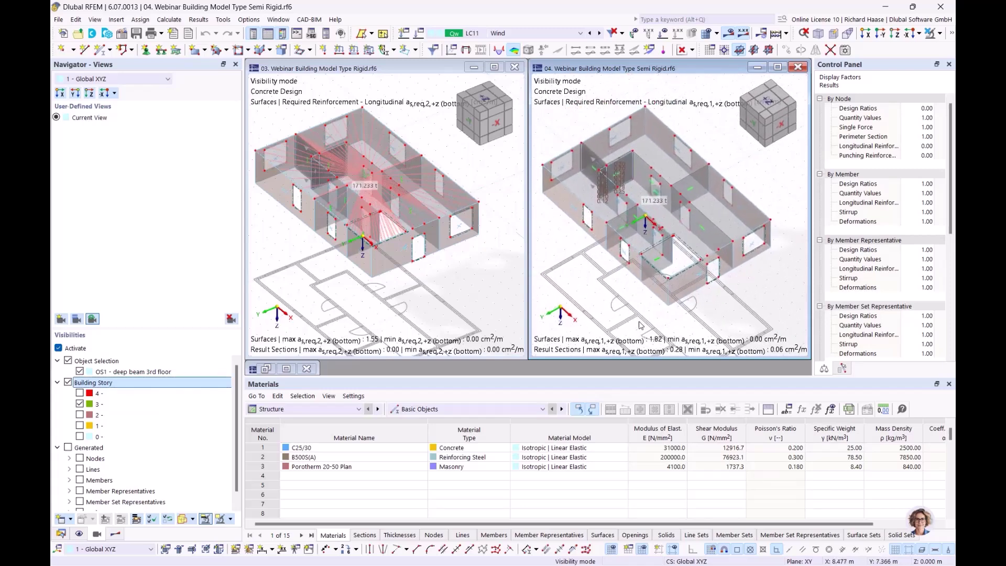
# - Select object selection 'OS1 - deep beam 3rd floor' and toggle visibility mode off and on
pyautogui.click(97, 362)
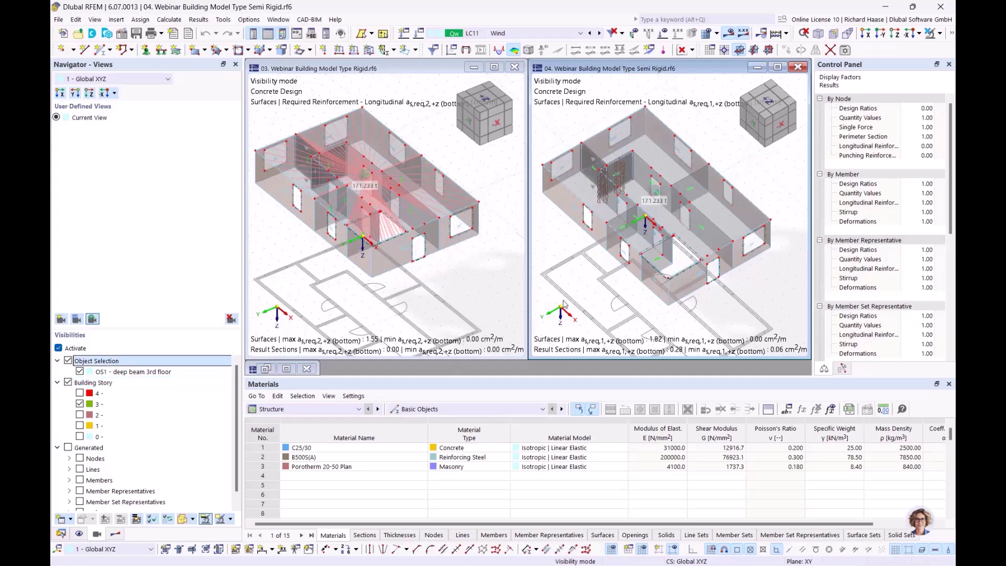
pyautogui.keyDown('ctrl'); pyautogui.moveTo(570, 262); pyautogui.dragTo(572, 255, button='middle'); pyautogui.keyUp('ctrl')
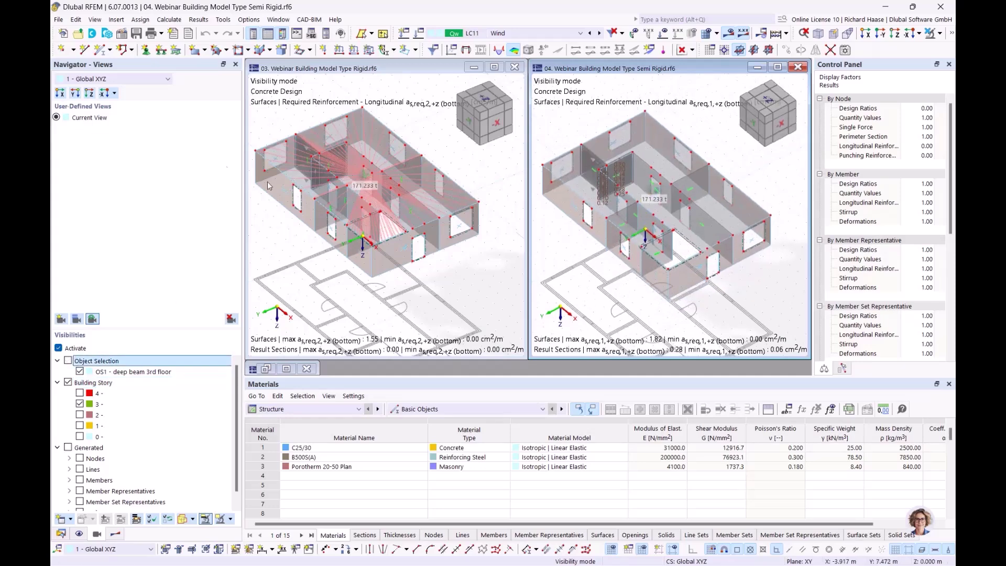
pyautogui.click(81, 374)
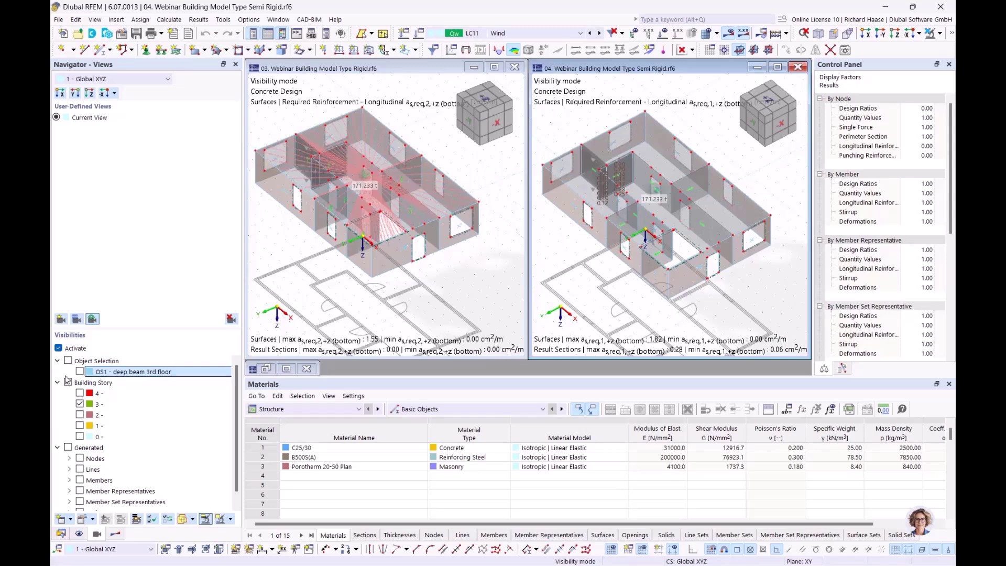
pyautogui.click(58, 348)
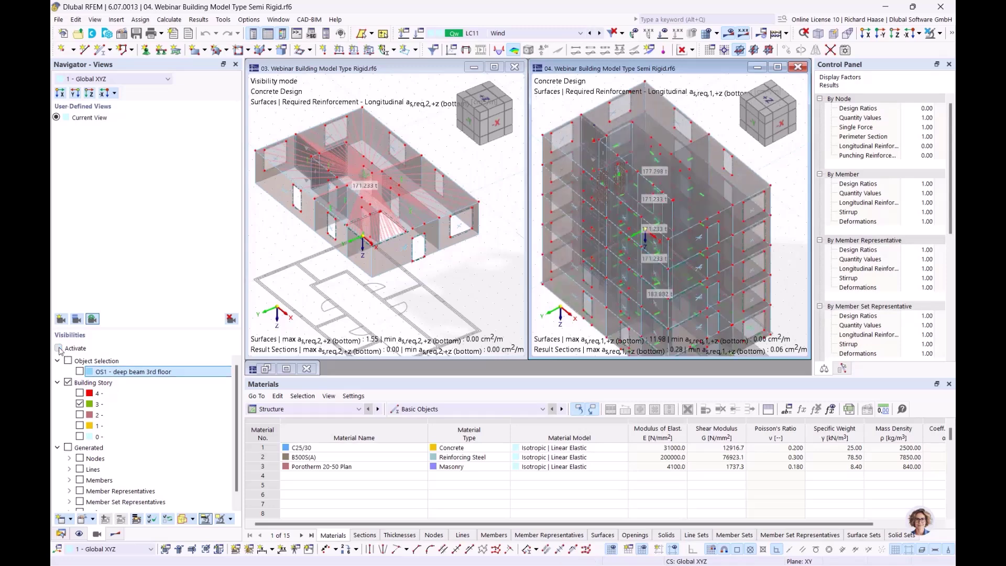
pyautogui.click(58, 348)
# - Zoom in on the storey to compare reinforcement peaks of 1.55 and 1.82 cm²/m
pyautogui.scroll(5, 633, 152)
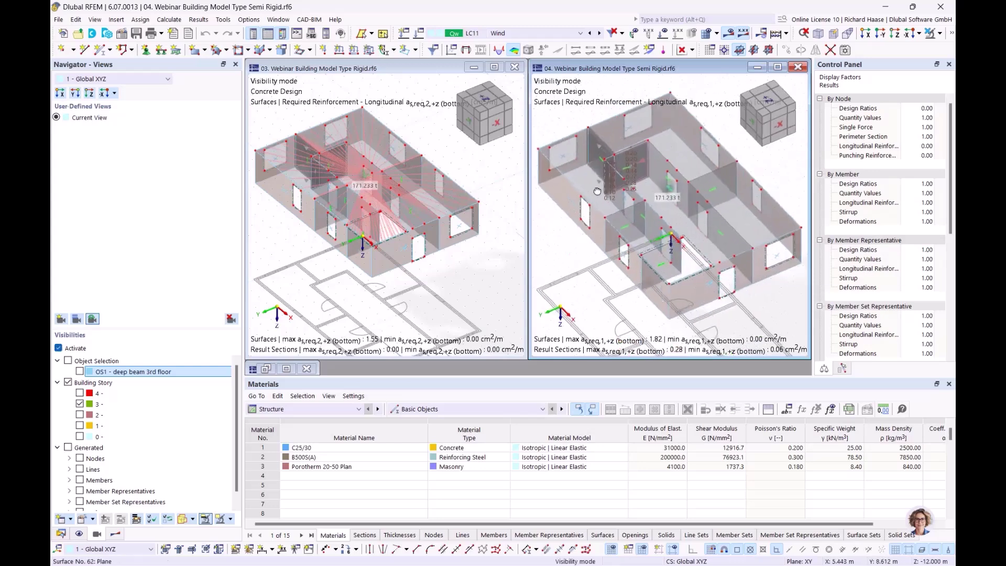
pyautogui.scroll(2, 633, 151)
pyautogui.keyDown('ctrl'); pyautogui.moveTo(670, 190); pyautogui.dragTo(685, 181, button='middle'); pyautogui.keyUp('ctrl')
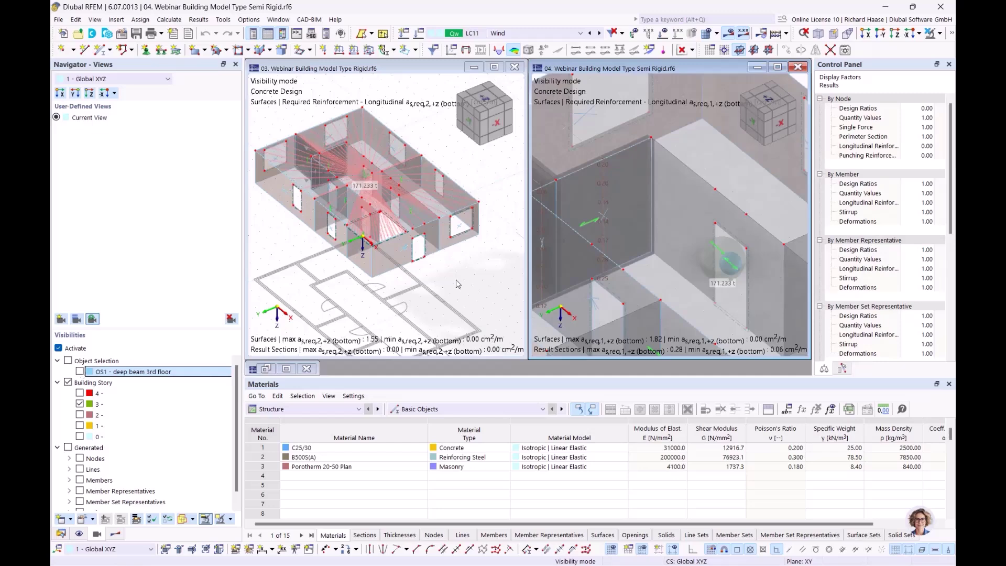
pyautogui.scroll(-2, 558, 267)
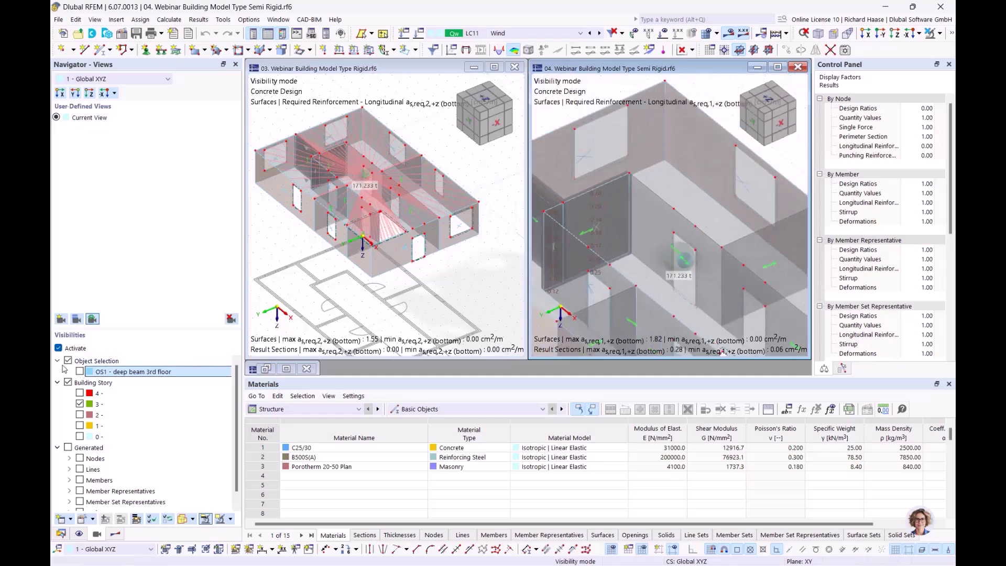
pyautogui.click(170, 362)
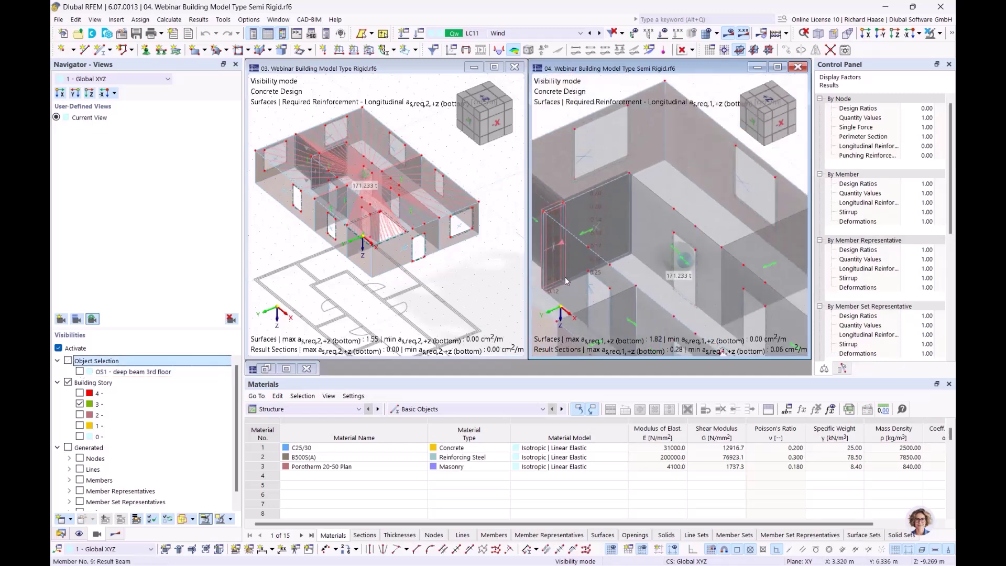
pyautogui.scroll(-3, 565, 277)
pyautogui.moveTo(575, 256); pyautogui.dragTo(613, 204, button='middle')
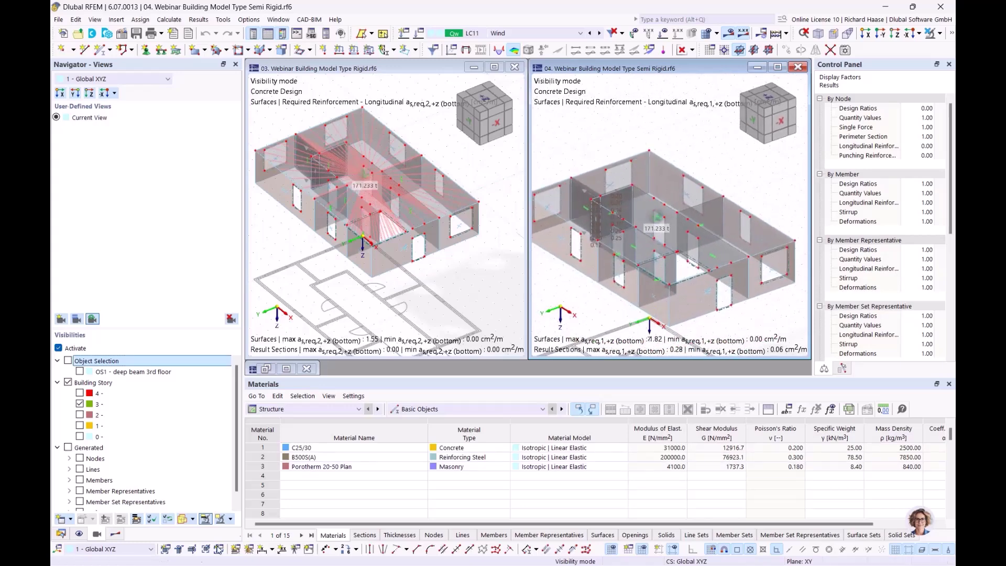
pyautogui.click(352, 91)
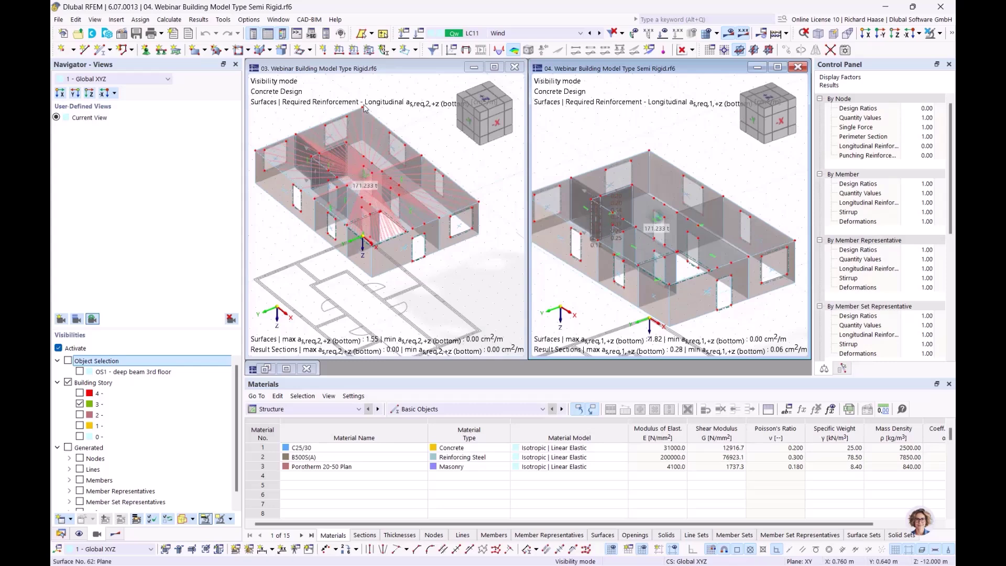
pyautogui.click(536, 33)
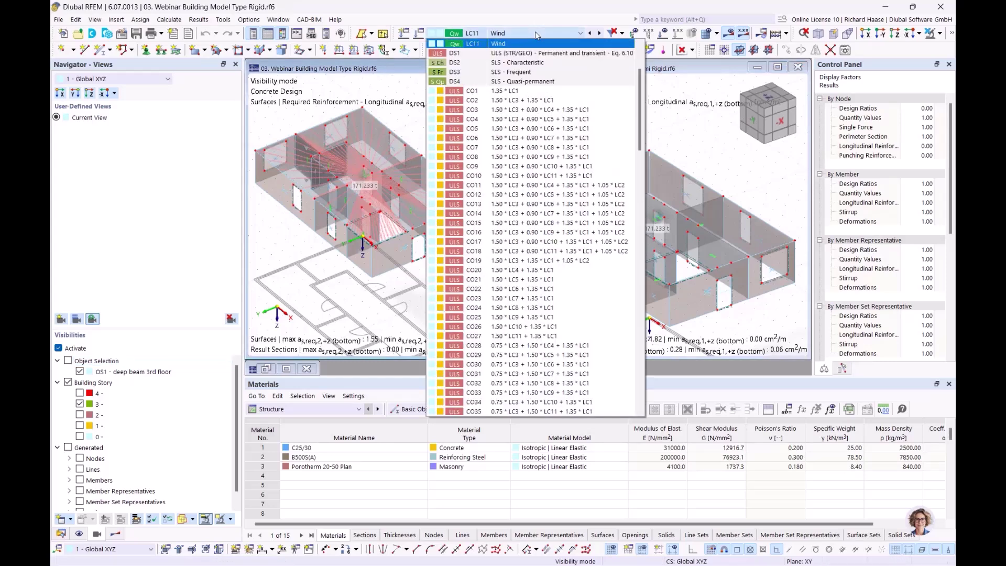
# - Set combination CO20 in both the rigid and semi-rigid model windows
pyautogui.click(536, 271)
pyautogui.click(680, 142)
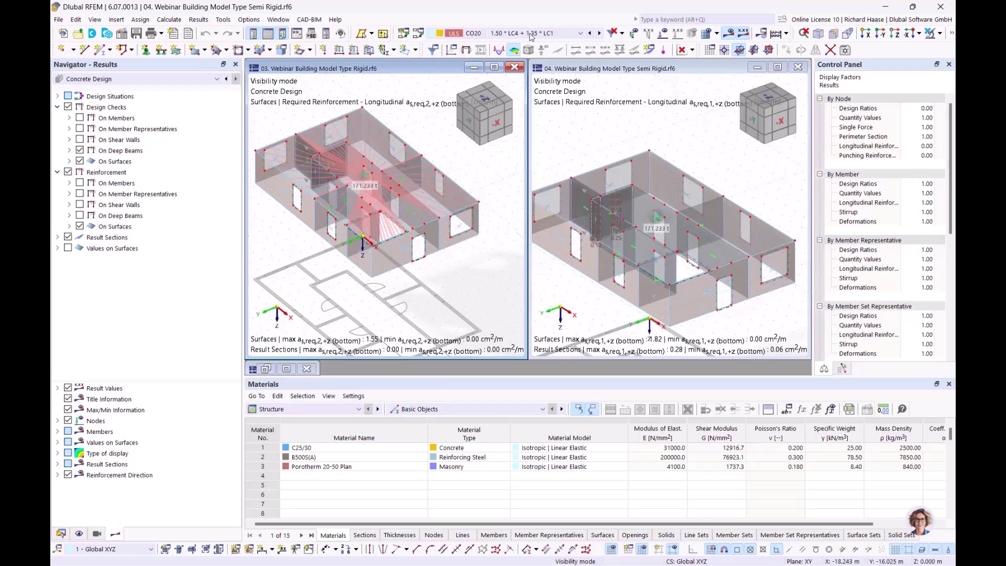
pyautogui.click(532, 34)
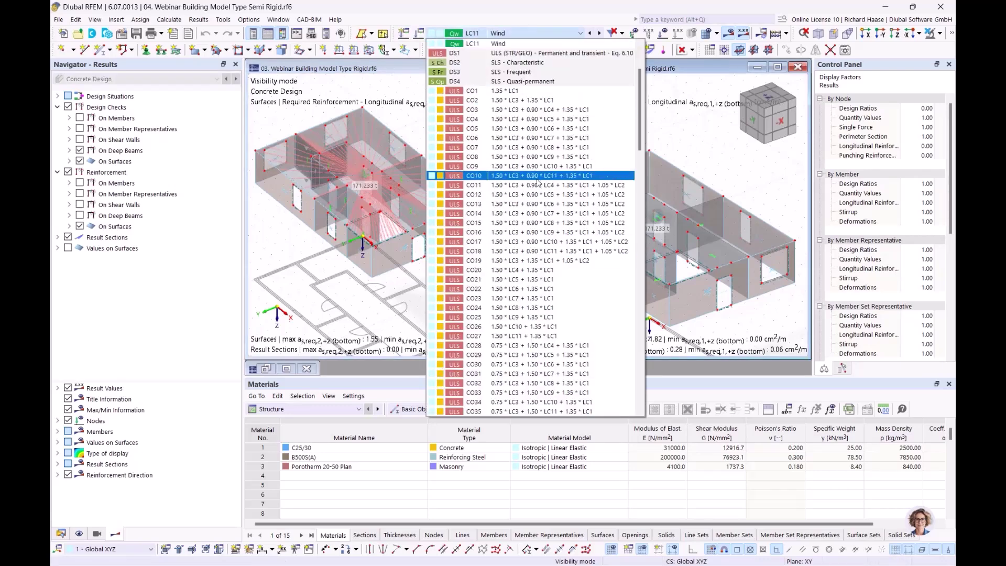
pyautogui.click(524, 270)
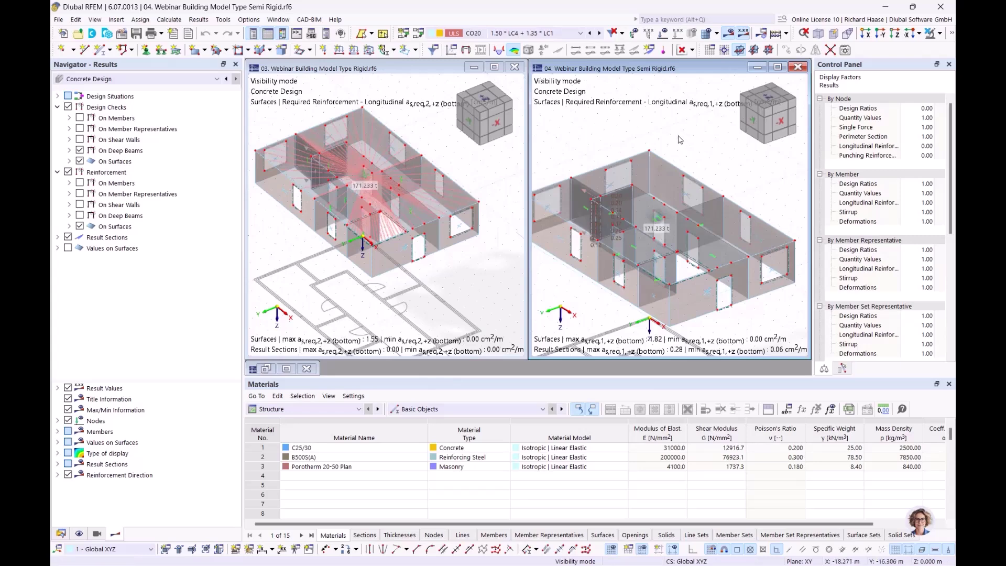
pyautogui.scroll(-1, 680, 140)
pyautogui.keyDown('ctrl'); pyautogui.moveTo(681, 139); pyautogui.dragTo(666, 176, button='middle'); pyautogui.keyUp('ctrl')
pyautogui.scroll(-2, 662, 181)
# - Switch the rigid model's results to Static Analysis, Analysis of building stories
pyautogui.click(424, 182)
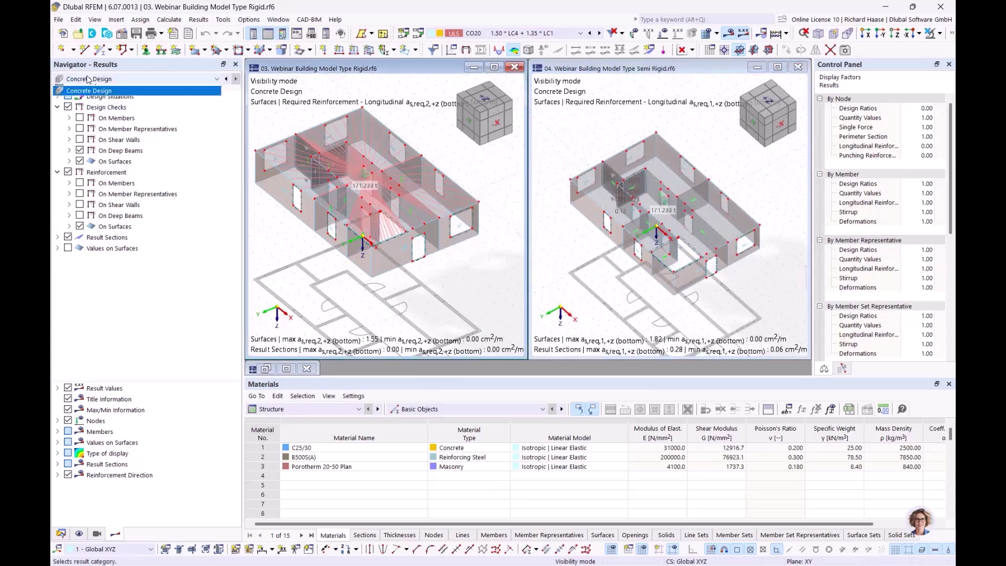
pyautogui.click(81, 88)
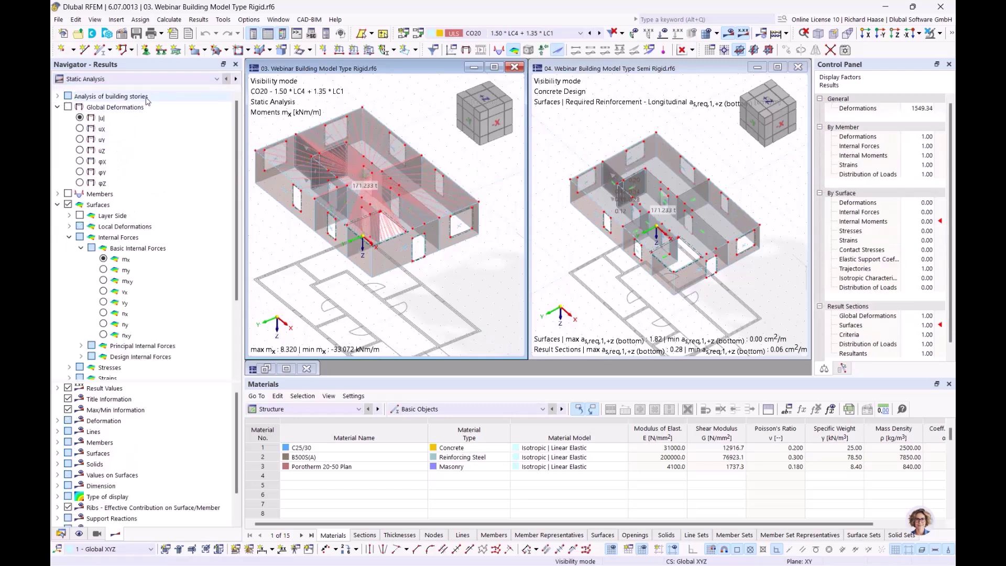
pyautogui.click(130, 101)
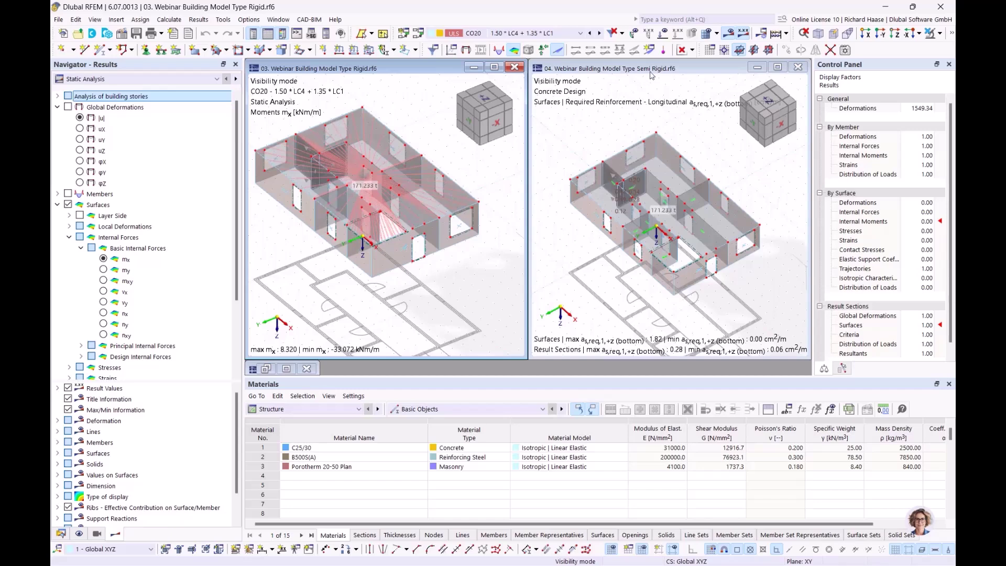
# - Show the rigid model's floor mx moments from the local 2D calculation as isobands
pyautogui.click(58, 97)
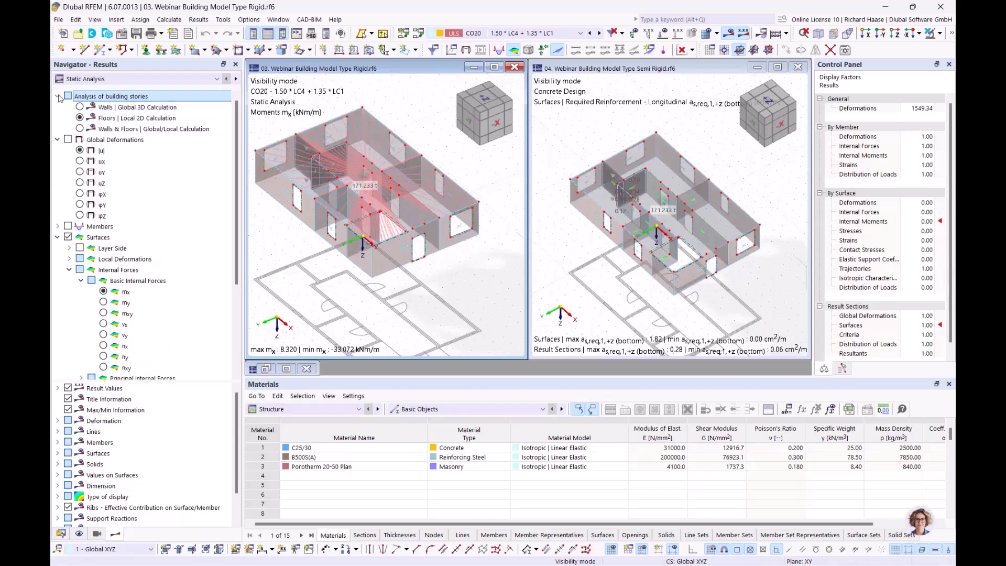
pyautogui.click(80, 119)
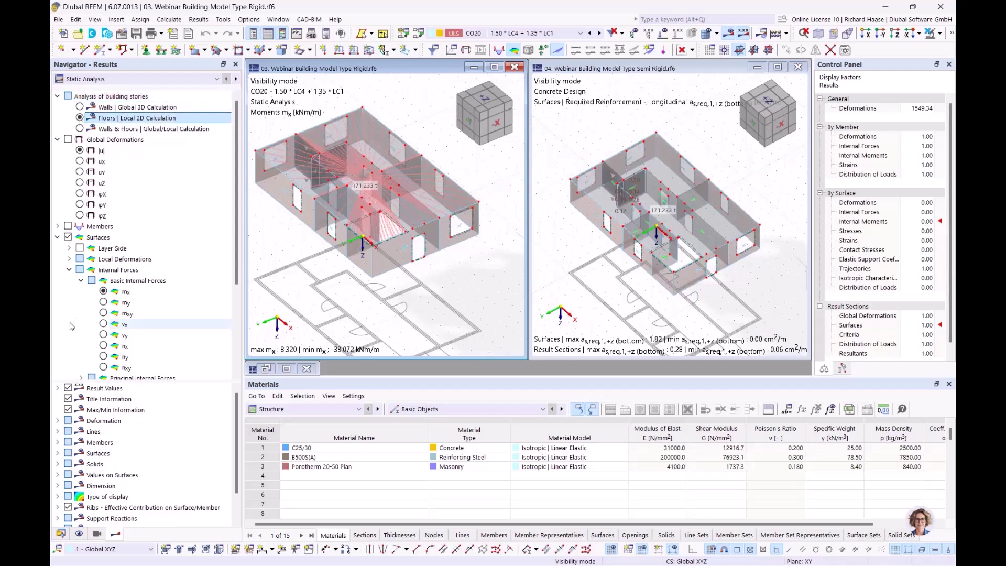
pyautogui.click(104, 292)
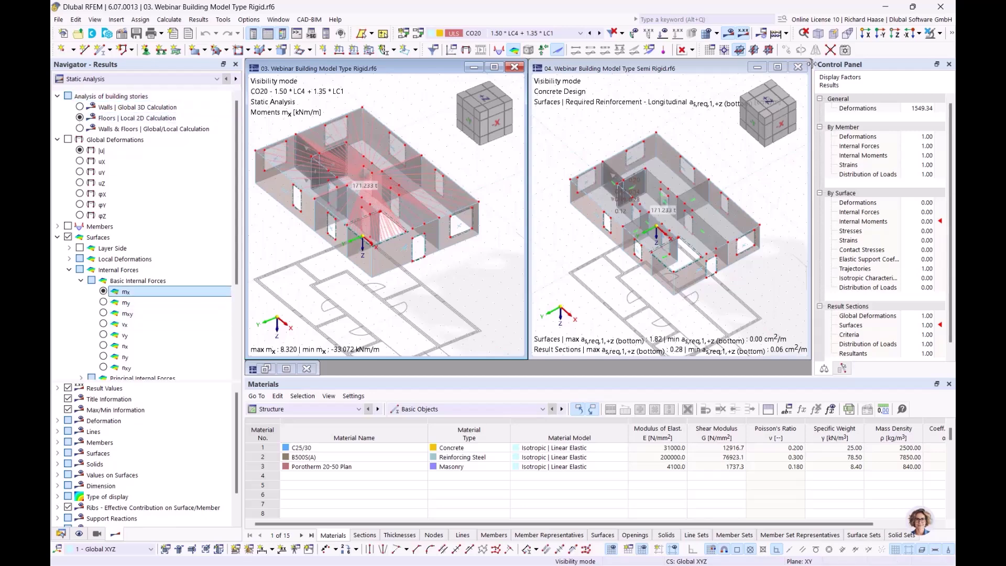
pyautogui.click(693, 50)
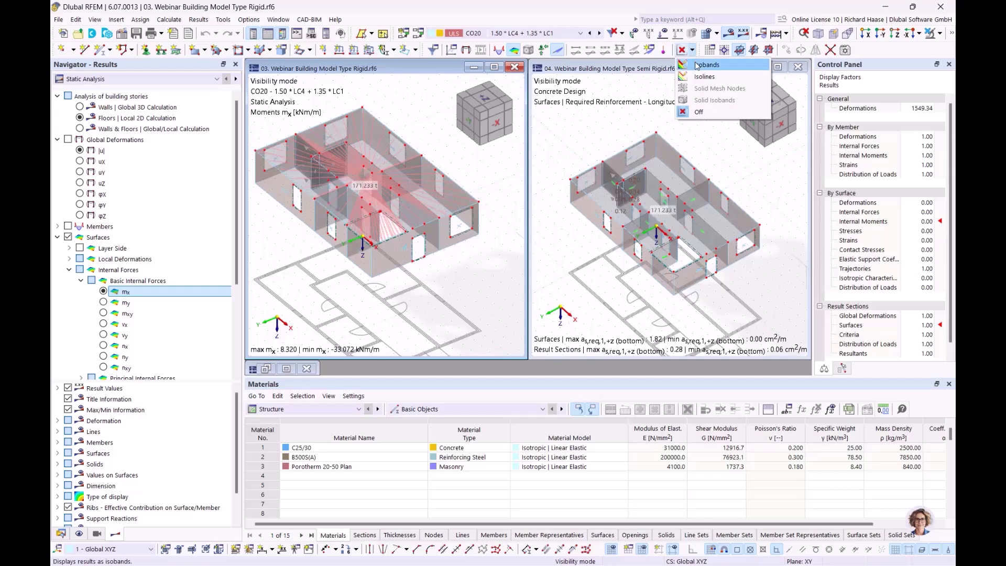
pyautogui.click(696, 65)
# - Set the semi-rigid model to isoband display with Static Analysis results
pyautogui.click(716, 69)
pyautogui.click(693, 51)
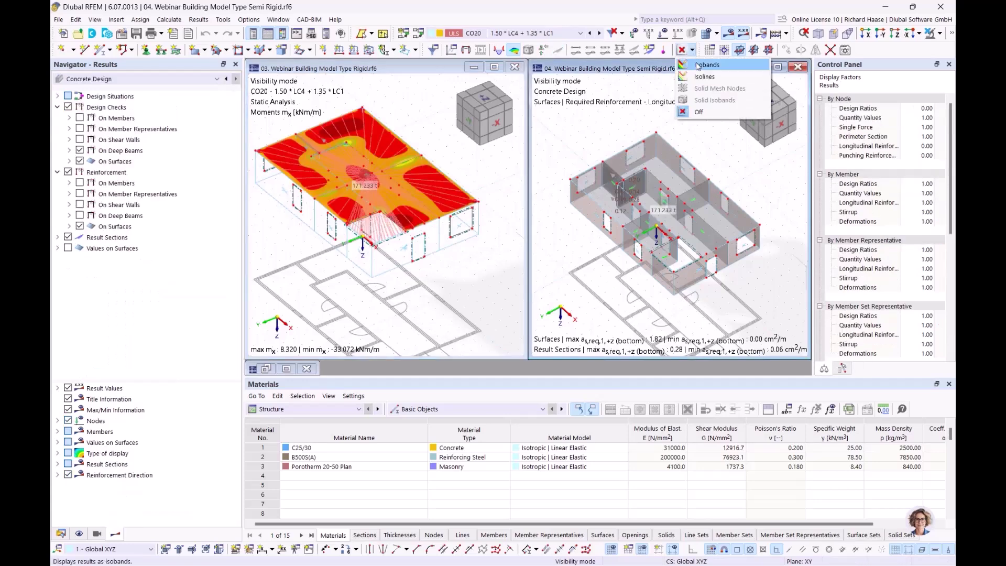
pyautogui.click(696, 65)
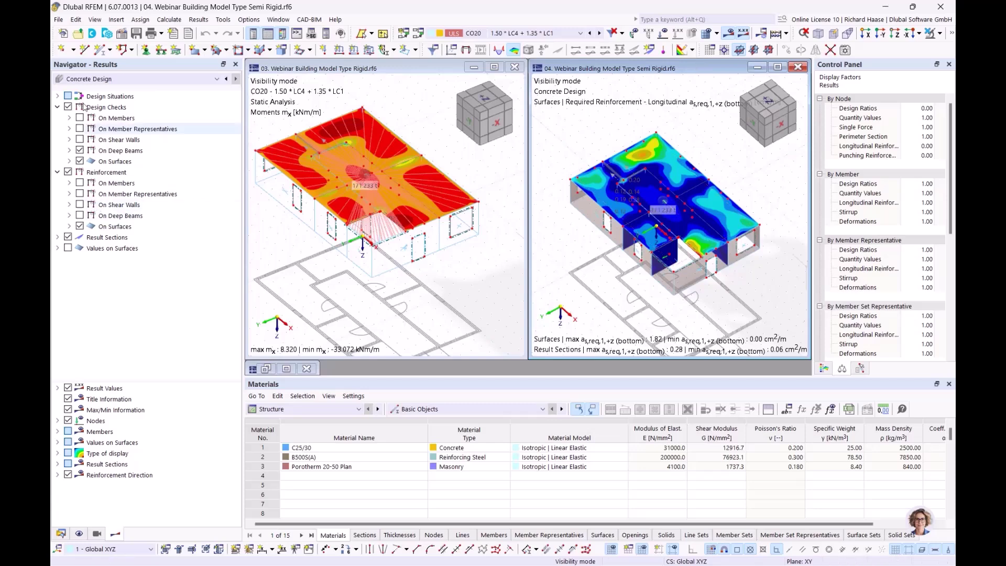
pyautogui.click(90, 79)
pyautogui.click(87, 88)
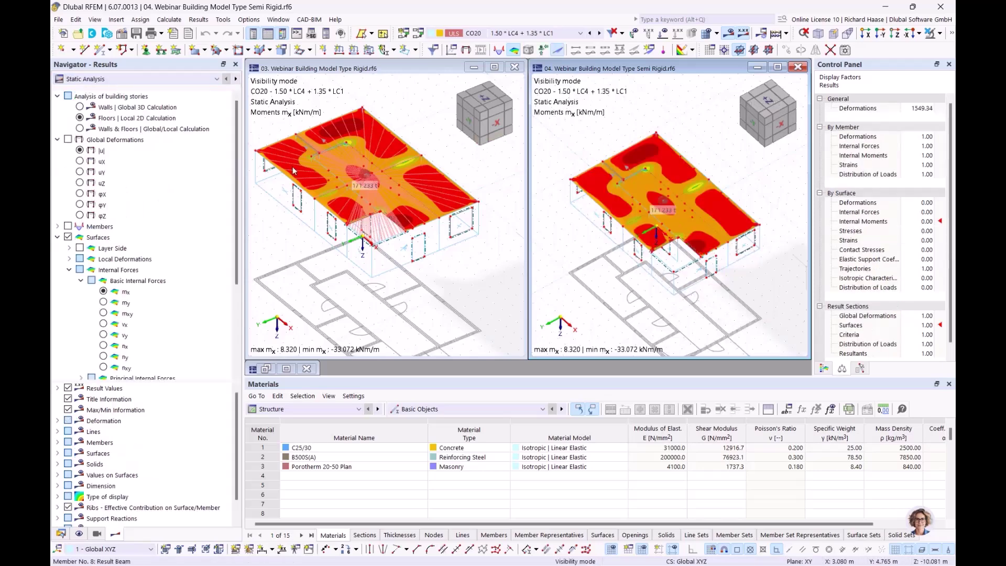
# - Flatten both views and show the semi-rigid model's global displacements |u|, max 0.3 mm
pyautogui.click(485, 294)
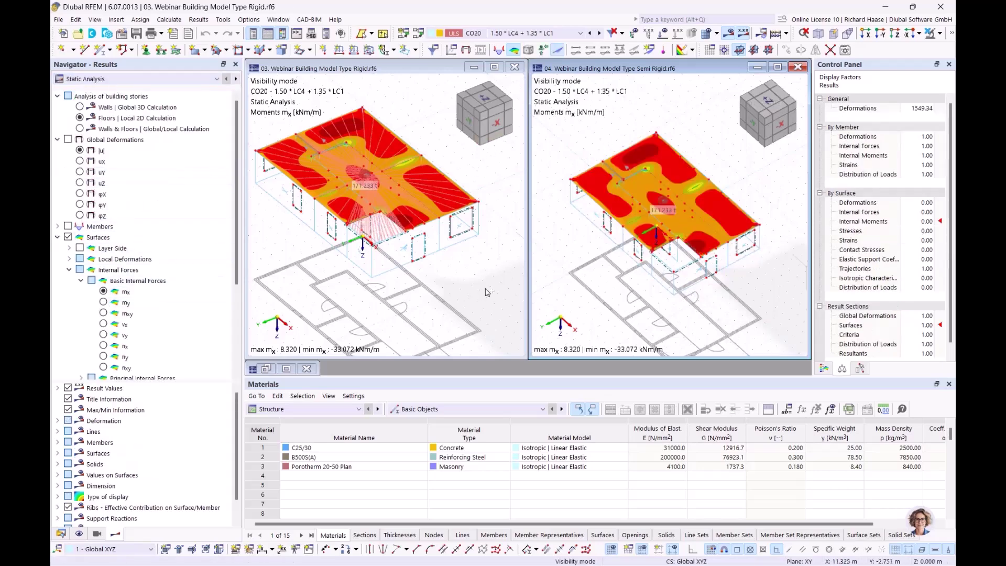
pyautogui.keyDown('ctrl'); pyautogui.moveTo(453, 297); pyautogui.dragTo(408, 127, button='middle'); pyautogui.keyUp('ctrl')
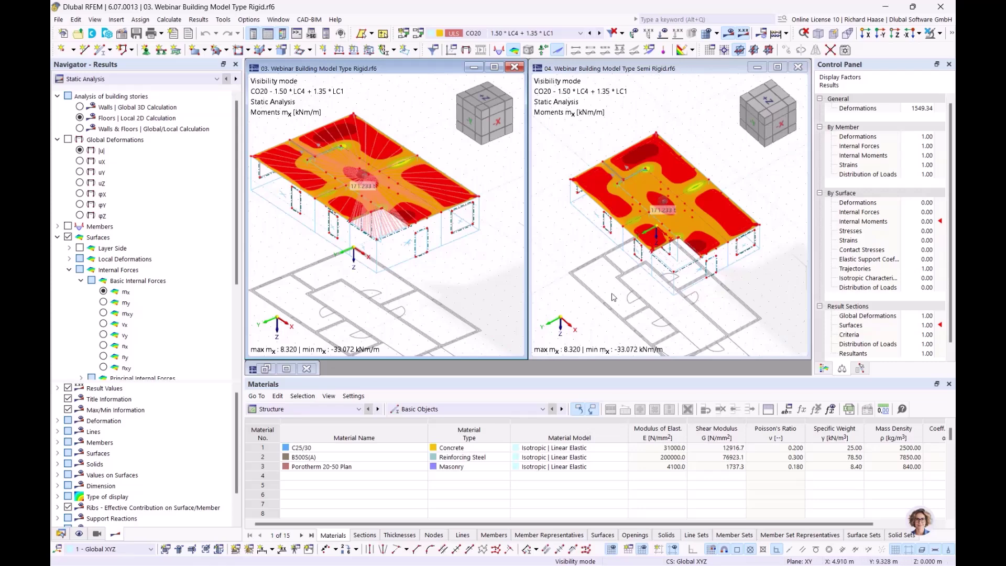
pyautogui.keyDown('ctrl'); pyautogui.moveTo(590, 151); pyautogui.dragTo(596, 142, button='middle'); pyautogui.keyUp('ctrl')
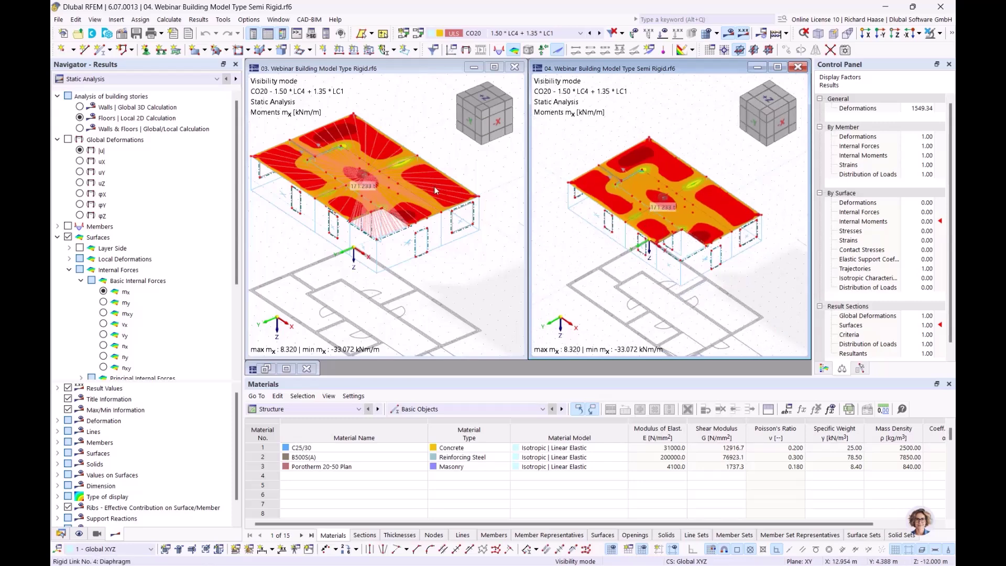
pyautogui.click(68, 140)
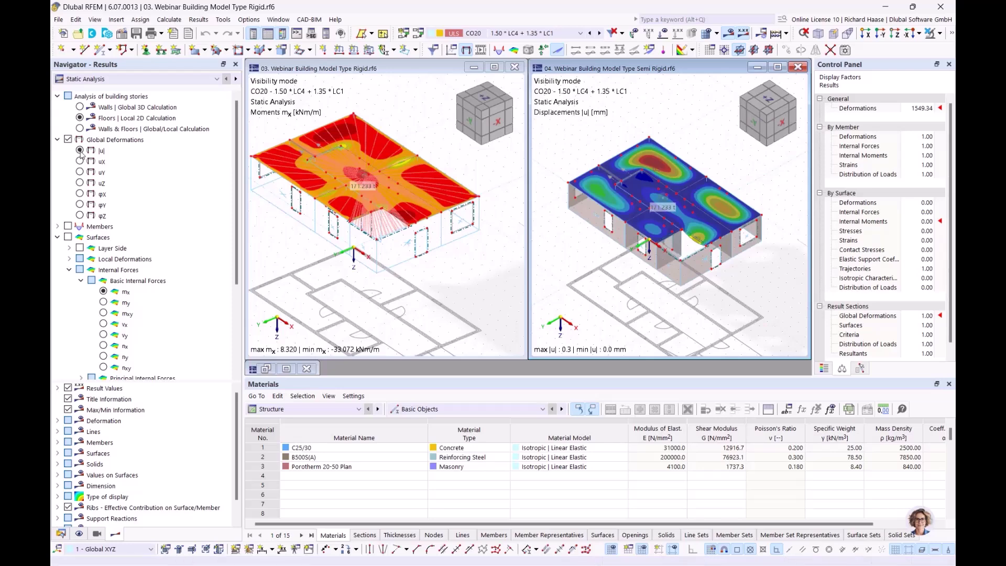
# - Show the rigid model's wall axial forces nx from the global 3D calculation (91.577 to -90.490 kN/m)
pyautogui.click(69, 140)
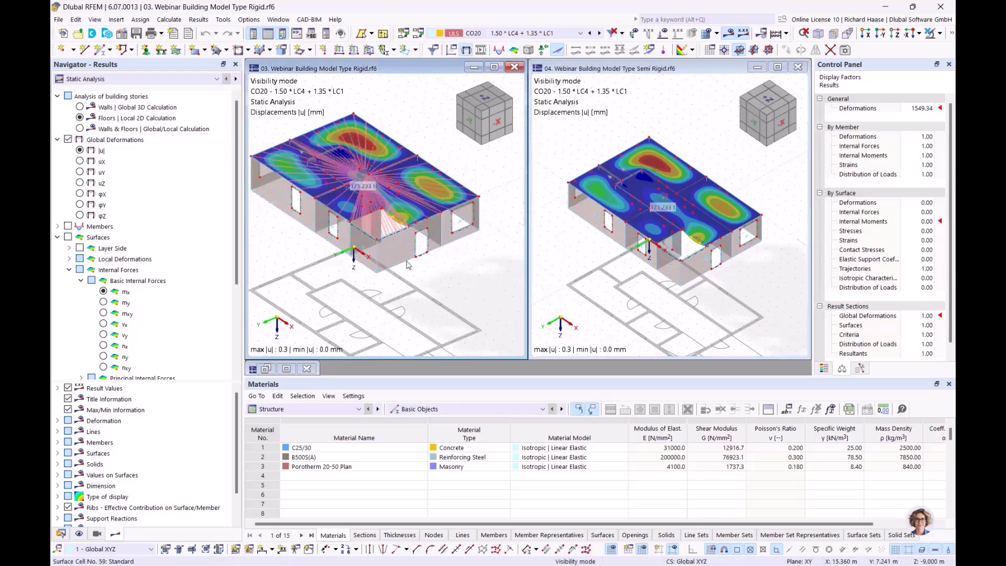
pyautogui.keyDown('ctrl'); pyautogui.moveTo(435, 281); pyautogui.dragTo(430, 296, button='middle'); pyautogui.keyUp('ctrl')
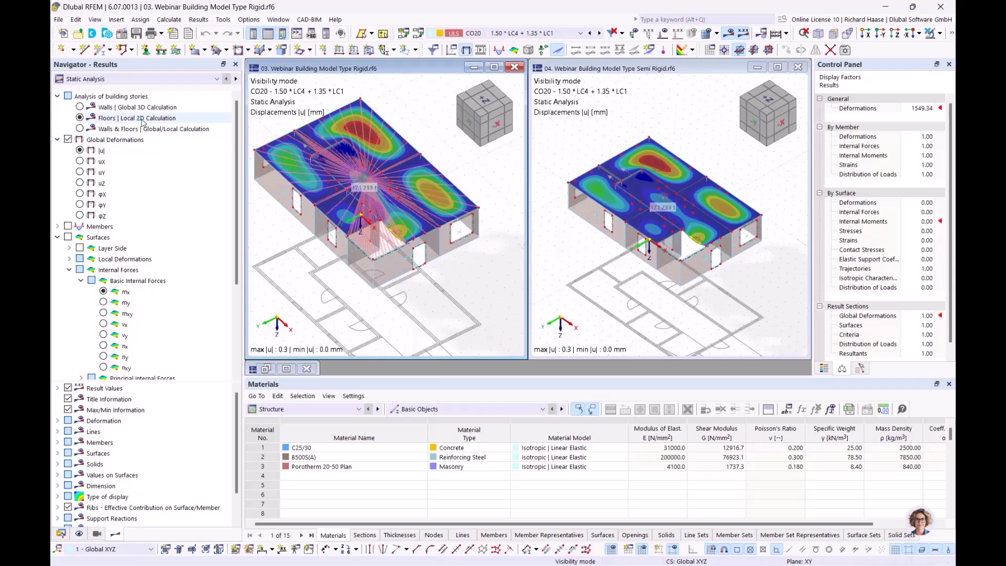
pyautogui.click(149, 120)
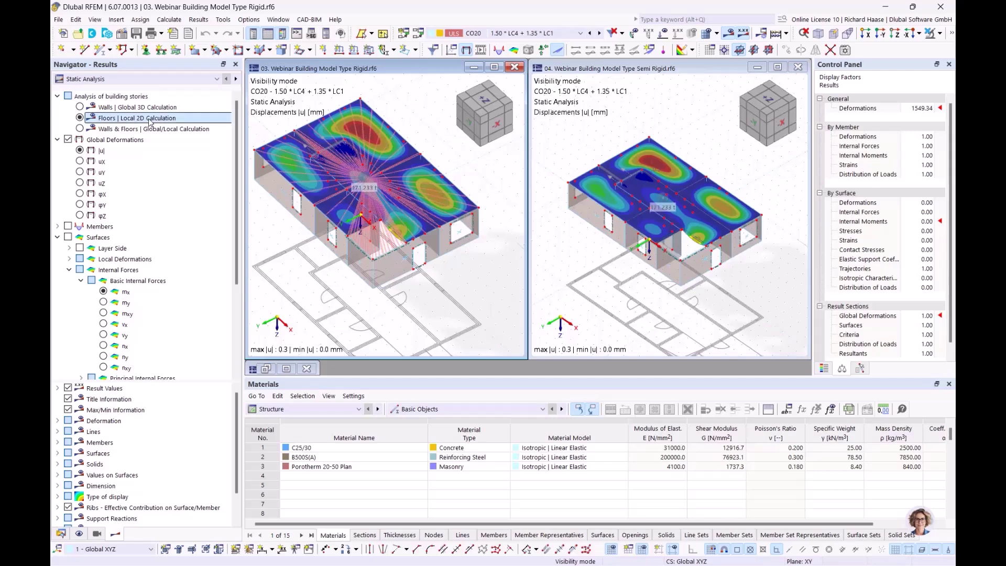
pyautogui.click(126, 107)
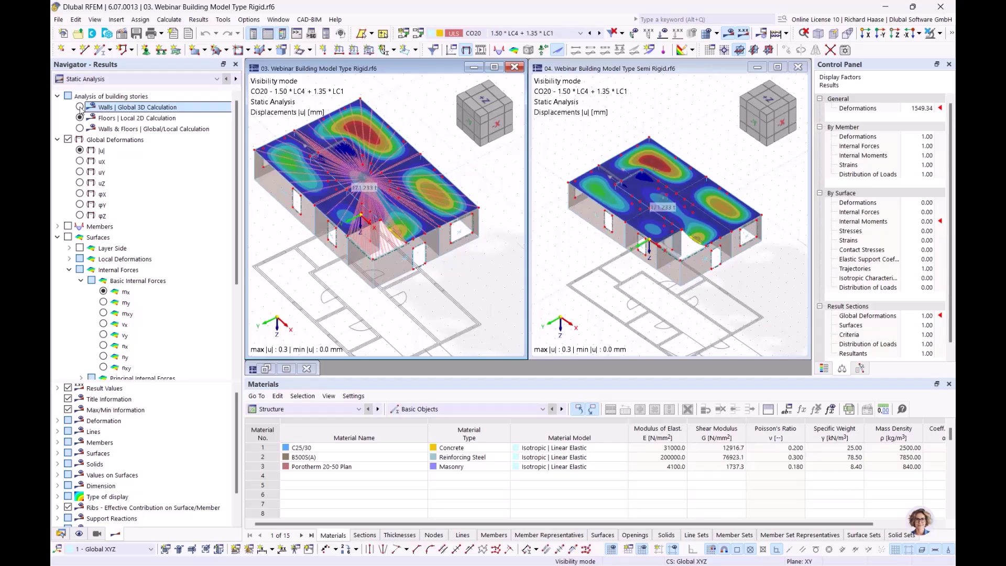
pyautogui.click(80, 106)
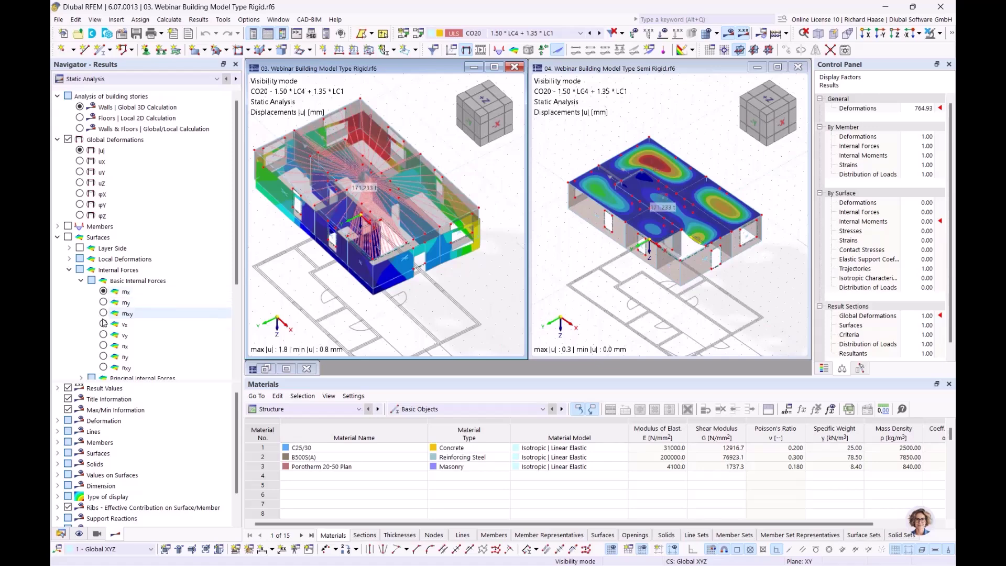
pyautogui.click(103, 346)
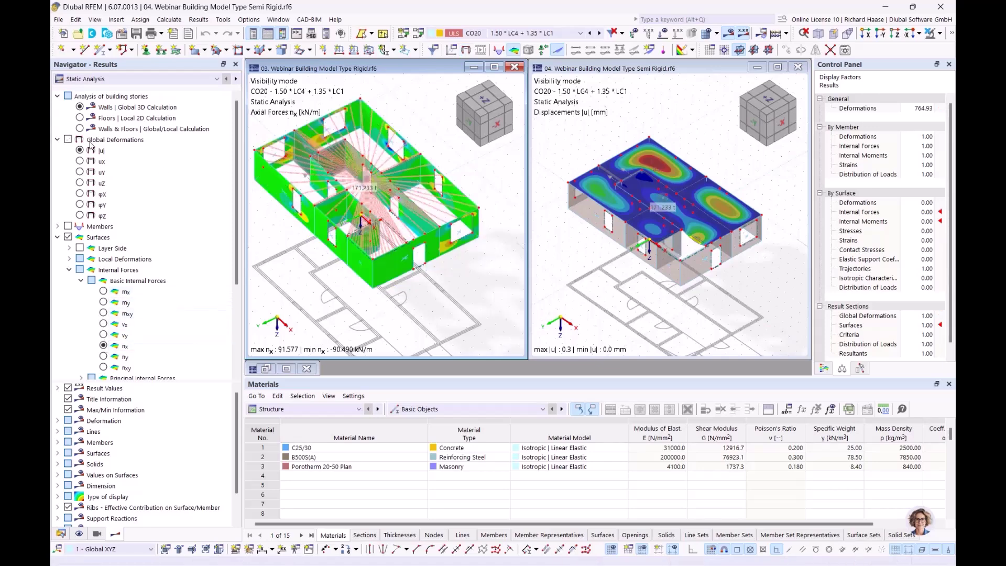
# - Show the semi-rigid model's wall axial forces nx from global 3D (92.665 to -92.397 kN/m)
pyautogui.click(81, 108)
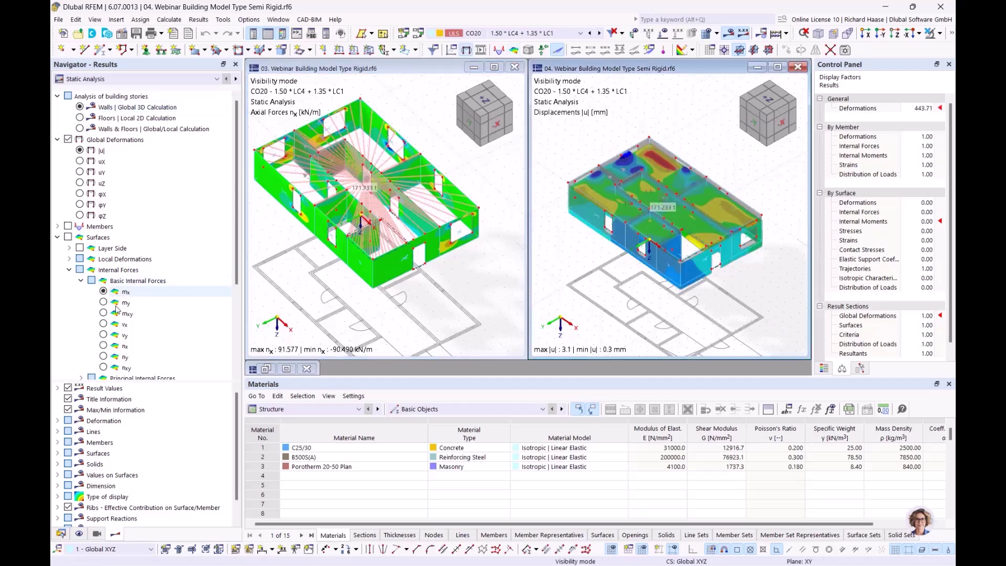
pyautogui.click(103, 346)
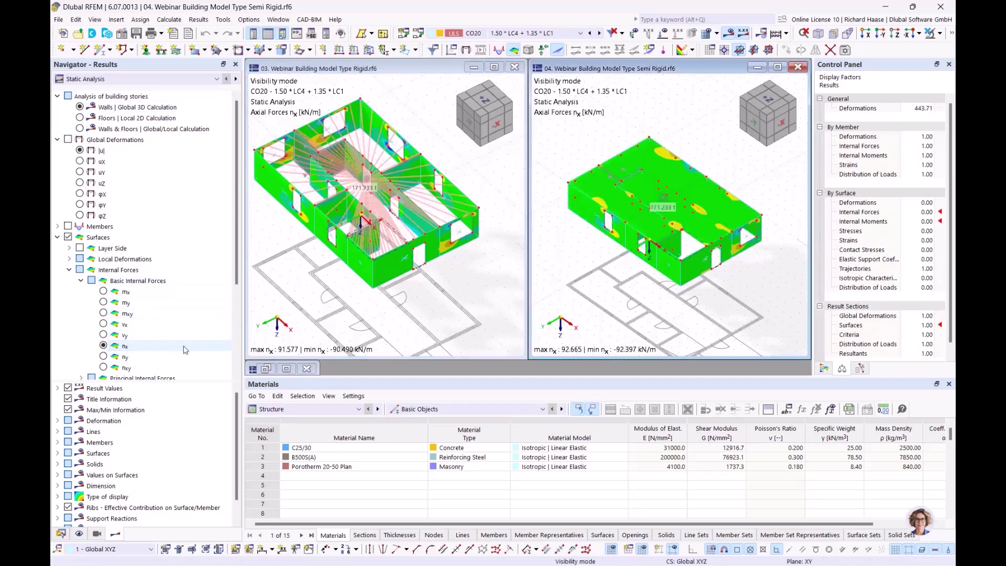
pyautogui.click(517, 255)
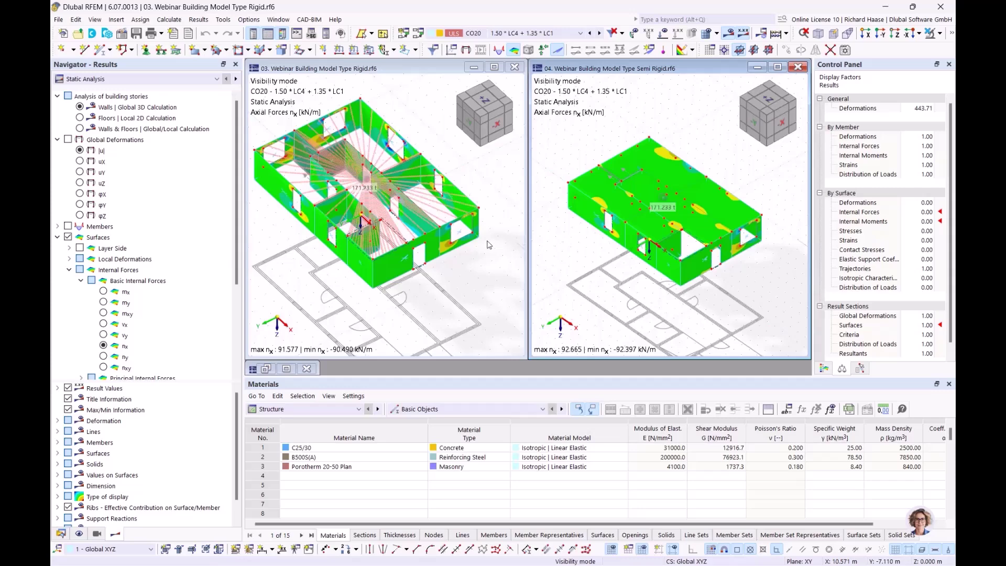
# - Zoom and pan the rigid model to inspect its rigid links and floor slab
pyautogui.moveTo(402, 310); pyautogui.dragTo(451, 324, button='middle')
pyautogui.scroll(6, 431, 235)
pyautogui.moveTo(335, 245); pyautogui.dragTo(394, 245, button='middle')
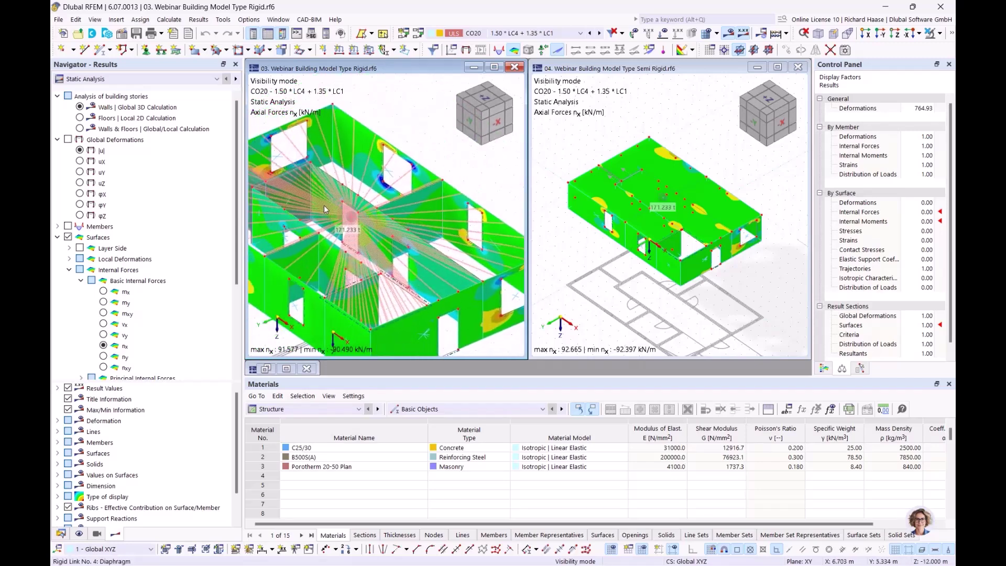
pyautogui.moveTo(324, 209)
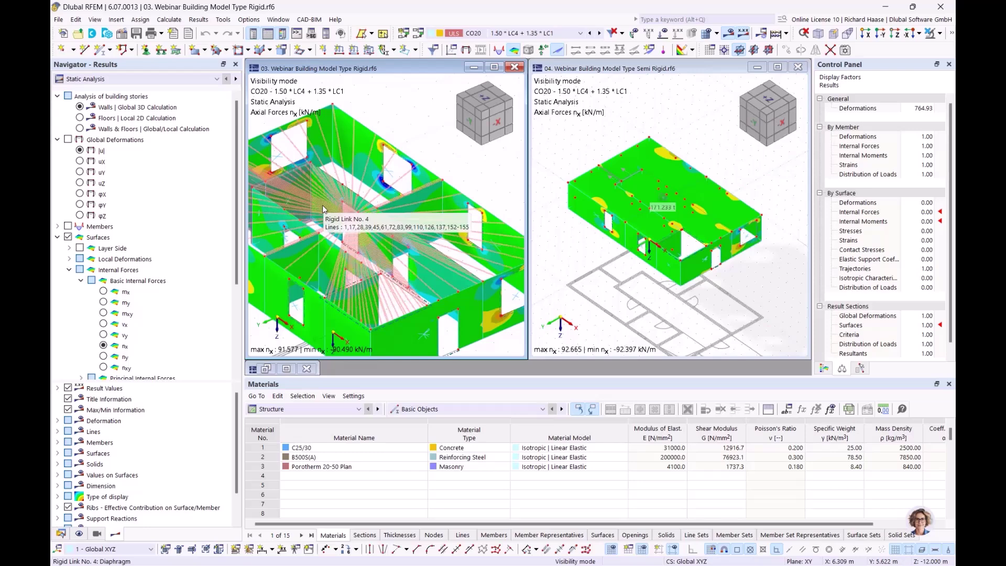
pyautogui.moveTo(391, 185); pyautogui.dragTo(450, 190, button='middle')
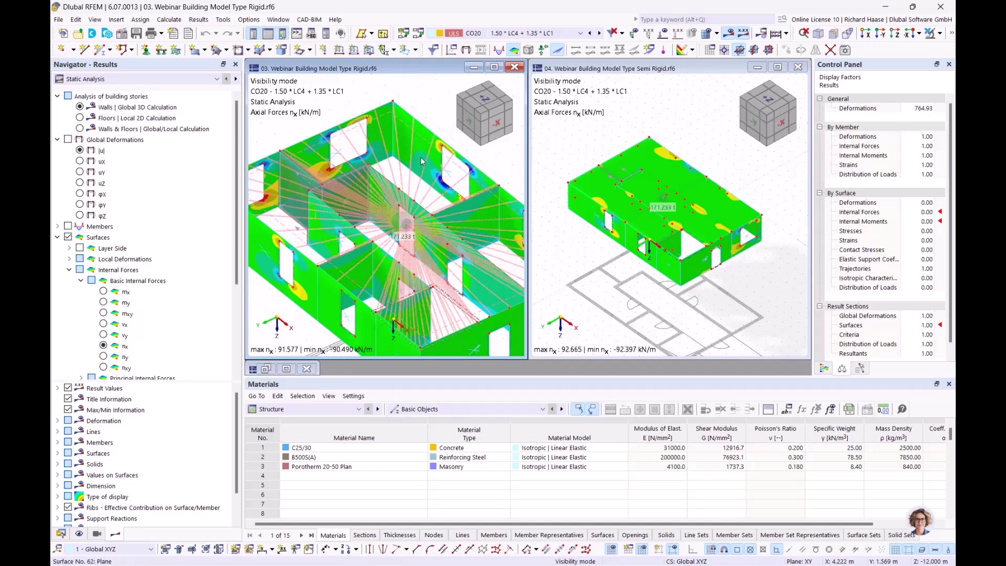
pyautogui.moveTo(422, 161)
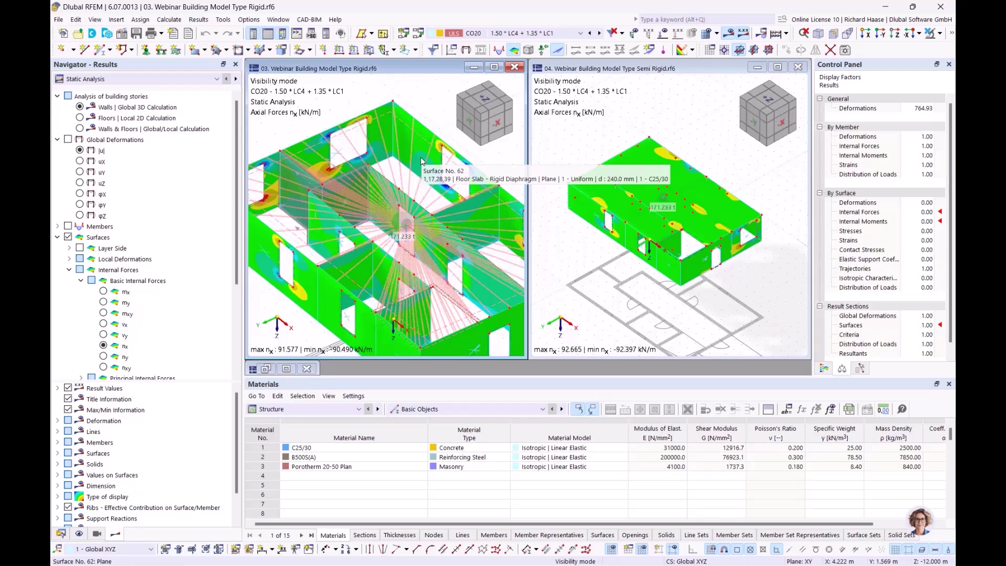
pyautogui.moveTo(404, 160)
pyautogui.mouseDown(button='middle')
pyautogui.moveTo(383, 159)
pyautogui.moveTo(392, 153)
pyautogui.mouseUp(button='middle')
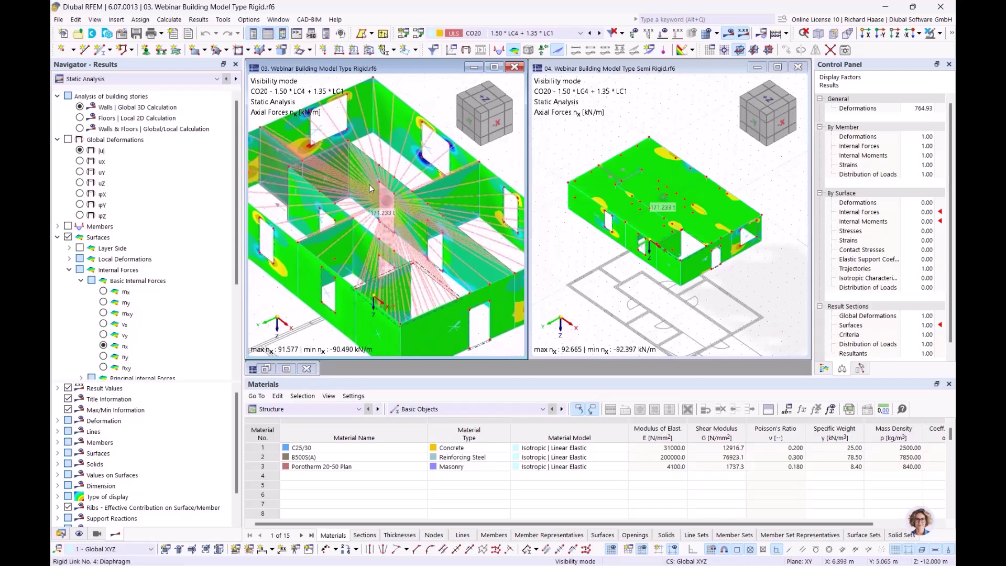
pyautogui.moveTo(369, 188)
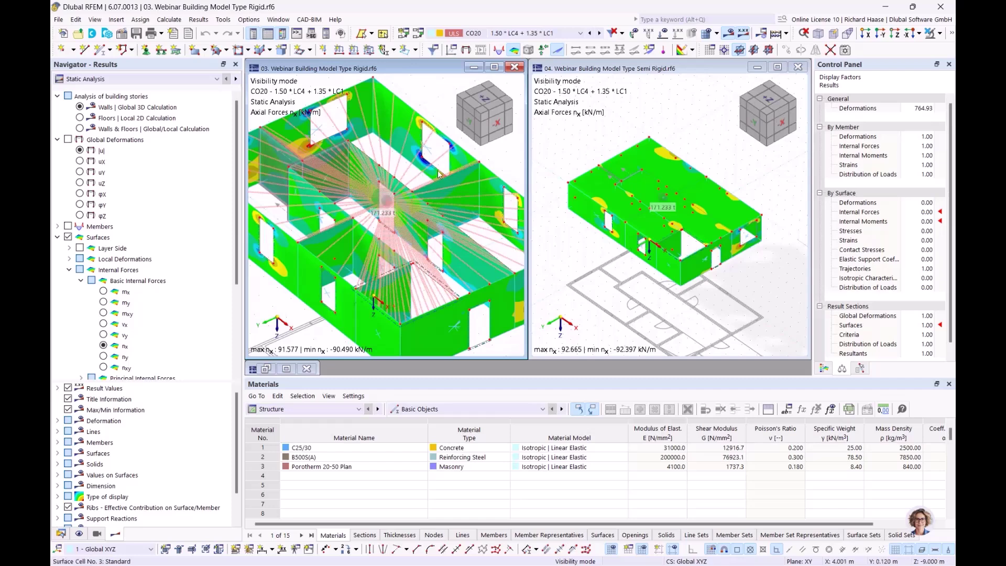
pyautogui.scroll(1, 675, 197)
pyautogui.scroll(1, 675, 193)
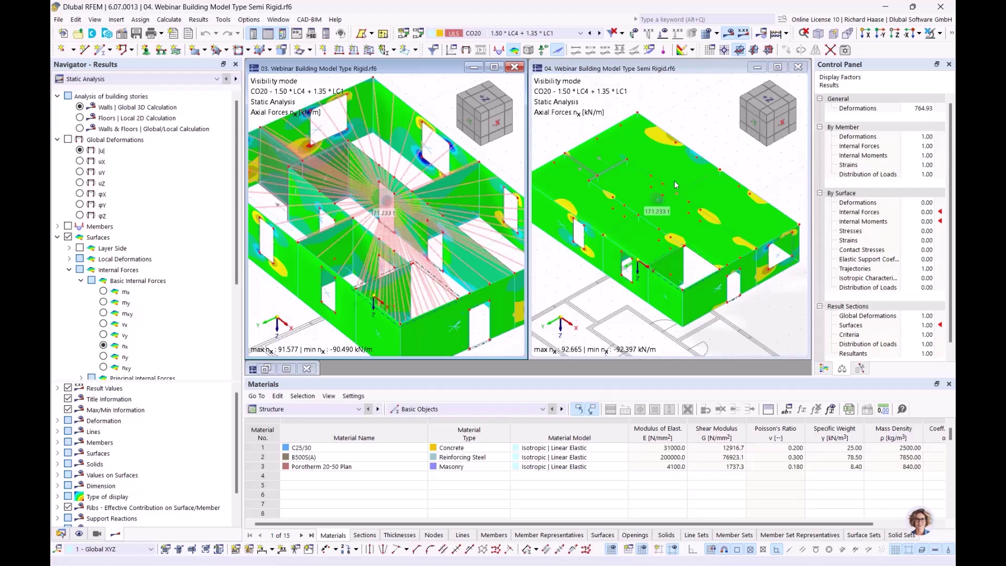
pyautogui.scroll(-1, 662, 200)
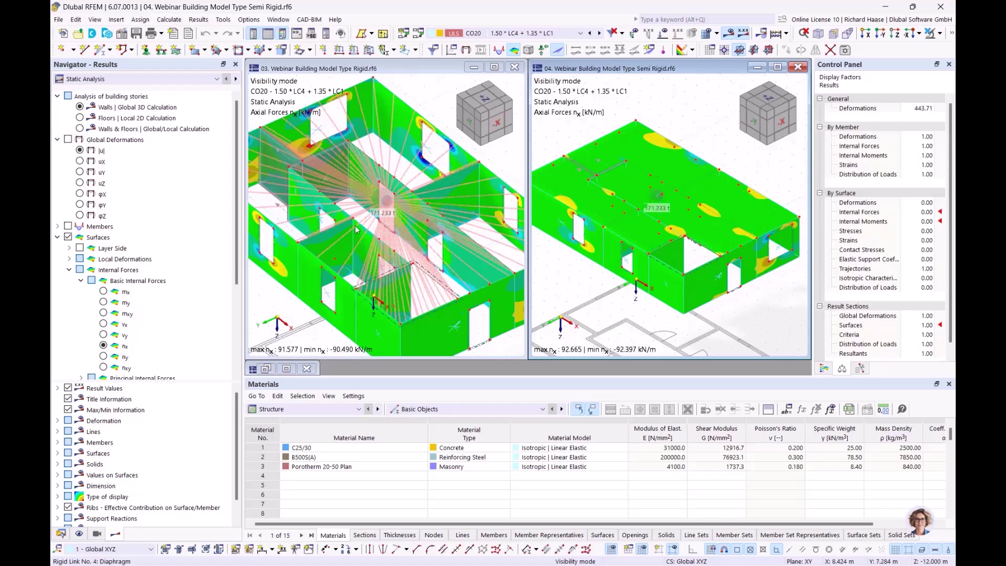
# - Show CO20 wall displacements |u| in the semi-rigid and rigid windows, and shift the rigid model higher in view
pyautogui.click(80, 151)
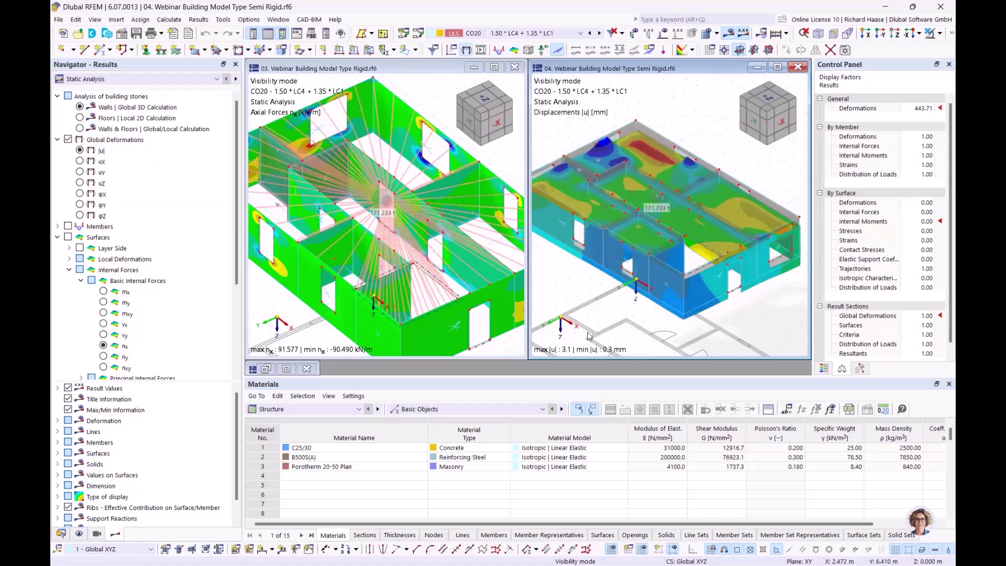
pyautogui.click(267, 306)
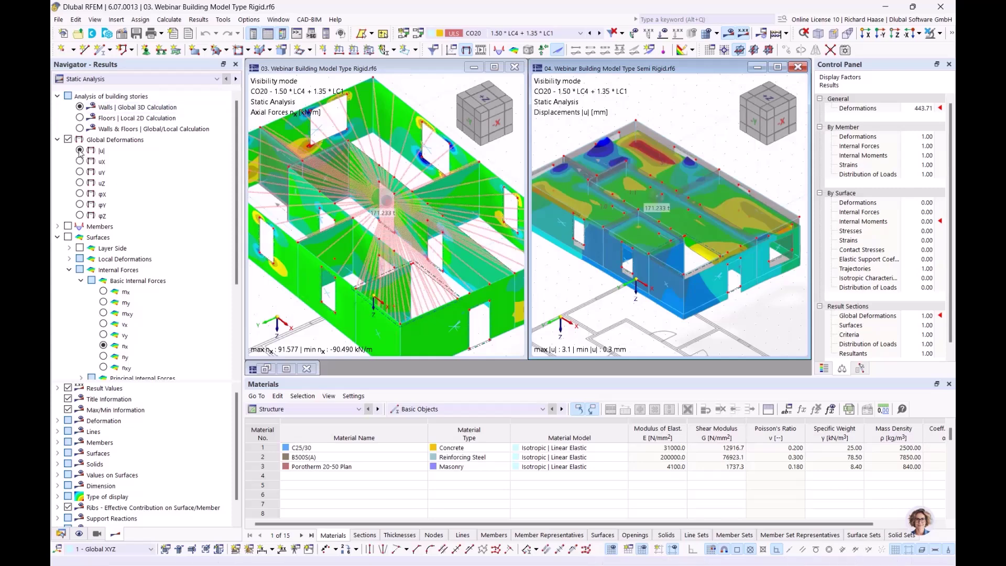
pyautogui.click(80, 150)
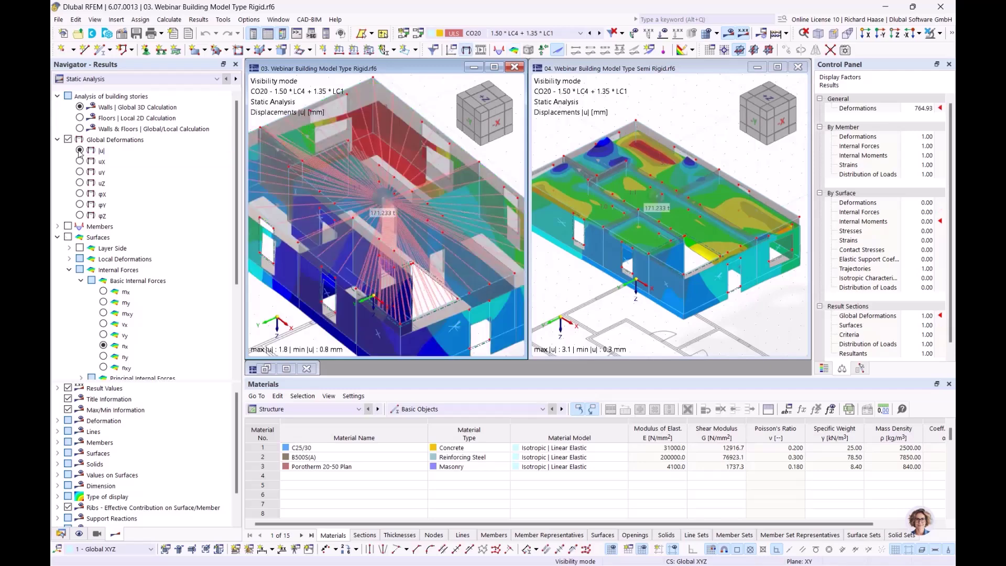
pyautogui.scroll(-3, 468, 300)
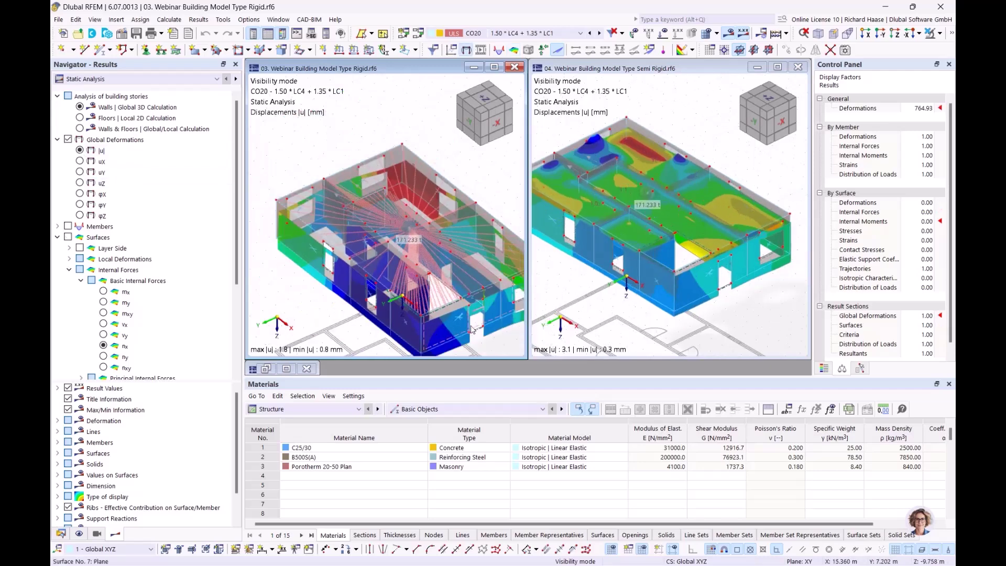
pyautogui.moveTo(501, 341); pyautogui.dragTo(283, 358, button='middle')
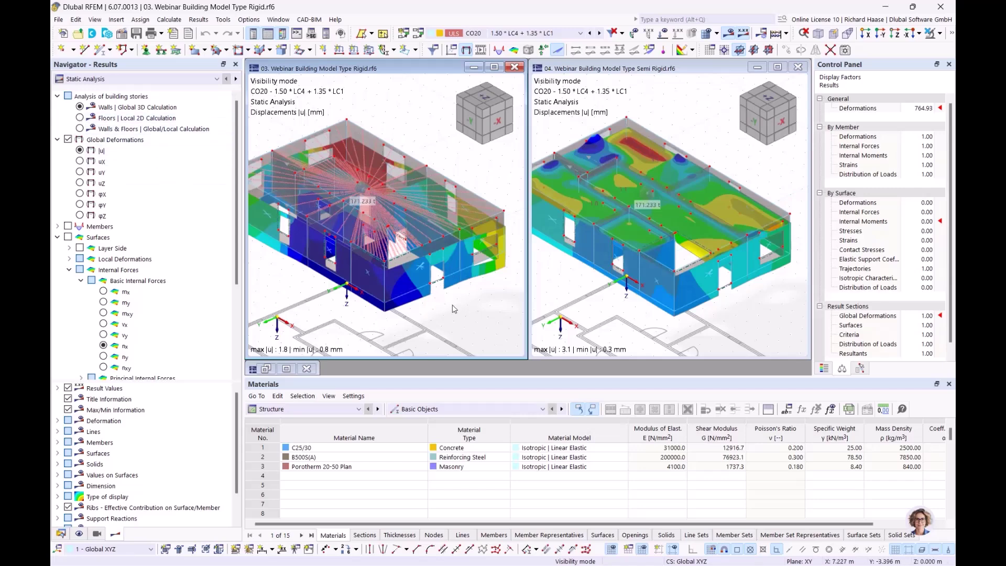
pyautogui.scroll(-1, 125, 414)
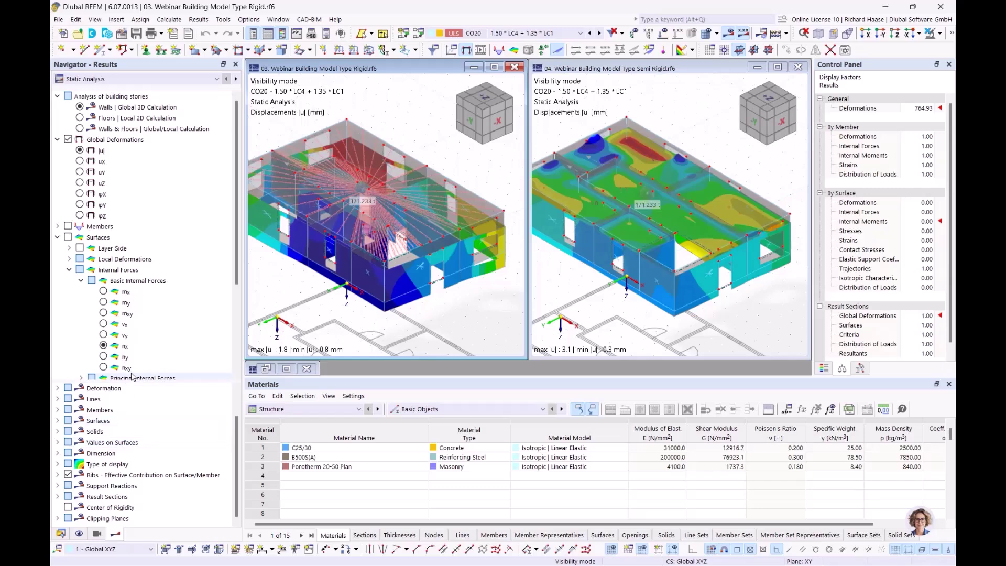
pyautogui.scroll(-4, 131, 373)
# - Label the rigid model's surfaces with result values and switch the display to mx moments
pyautogui.click(68, 357)
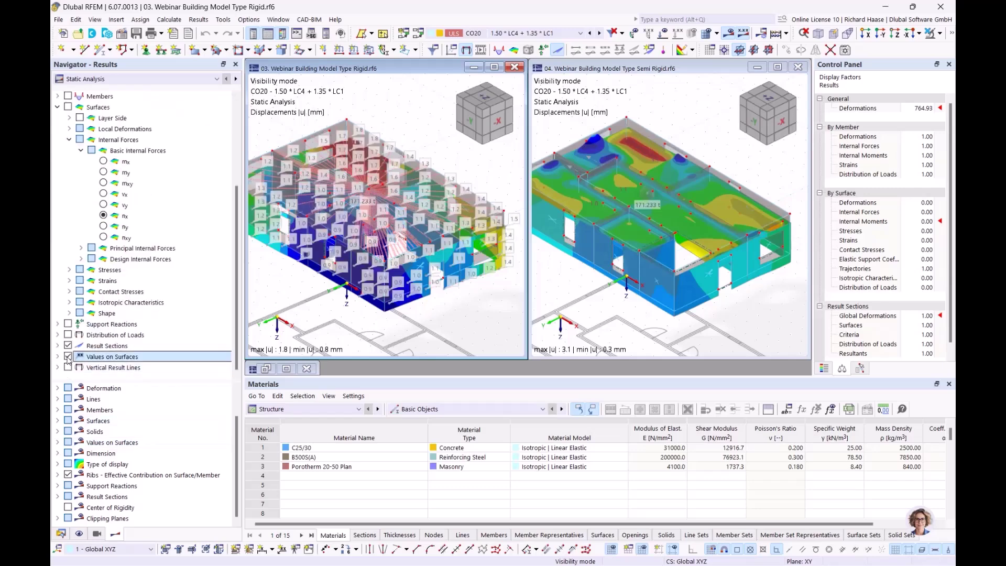
pyautogui.scroll(4, 157, 138)
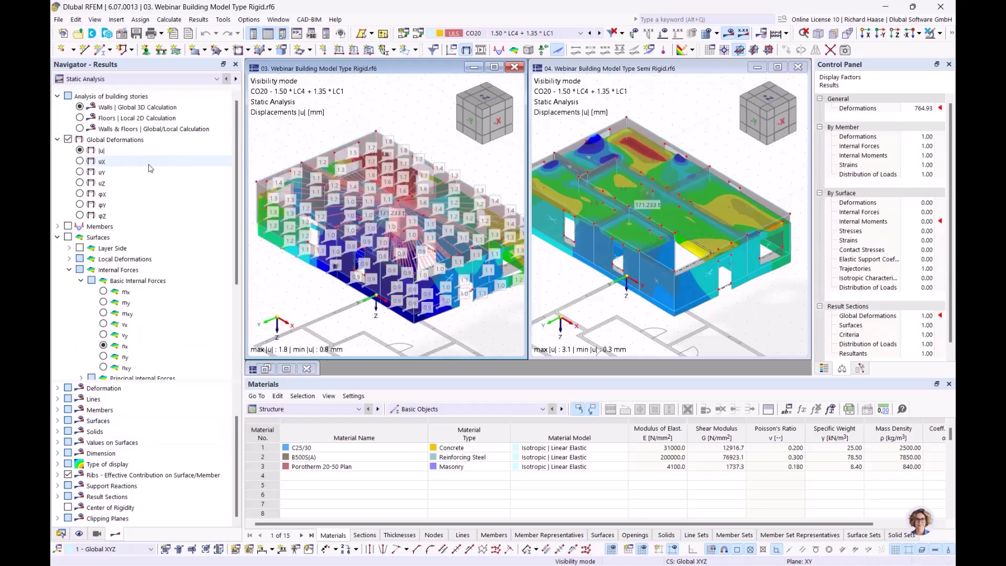
pyautogui.click(80, 107)
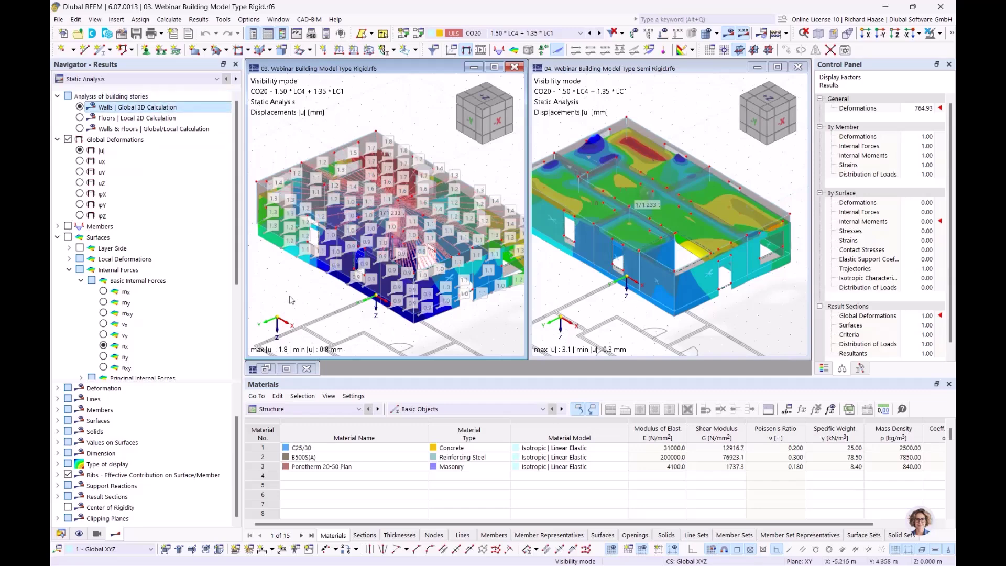
pyautogui.click(104, 292)
pyautogui.moveTo(325, 294)
pyautogui.mouseDown(button='middle')
pyautogui.moveTo(346, 292)
pyautogui.moveTo(327, 302)
pyautogui.mouseUp(button='middle')
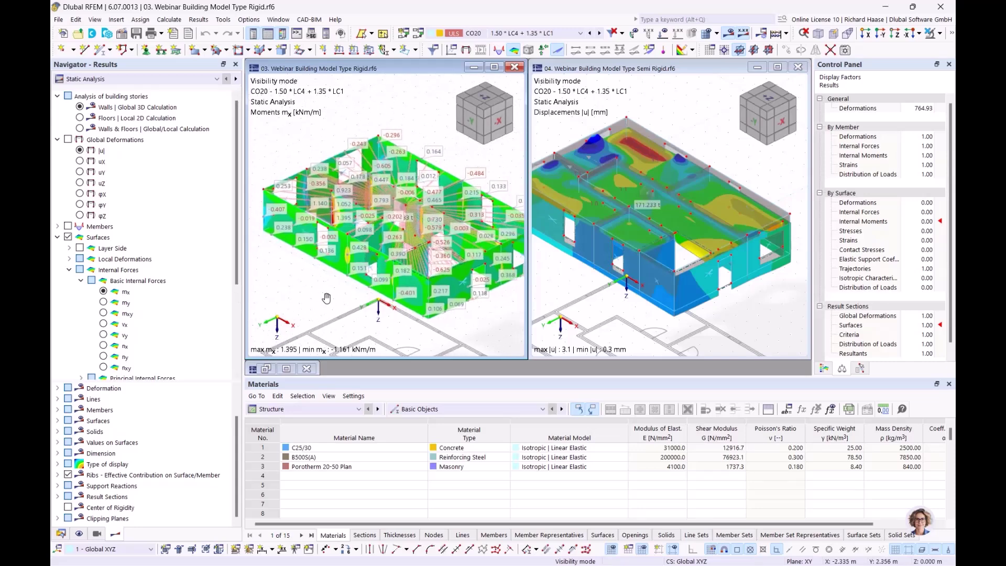
# - Maximize the Rigid model window, orbit it, and show Floors | Local 2D mx (8.320 to -33.072 kNm/m)
pyautogui.click(494, 67)
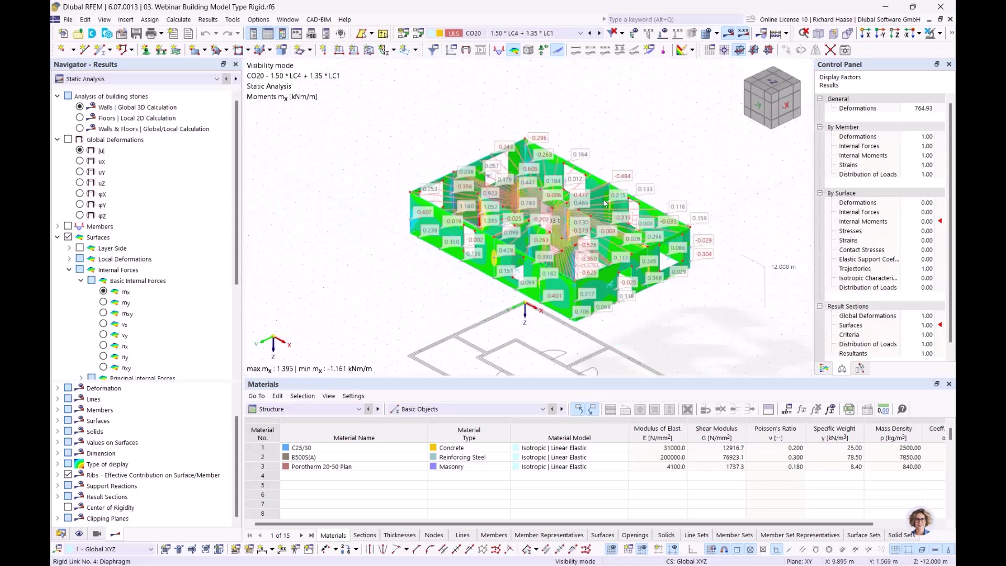
pyautogui.keyDown('ctrl'); pyautogui.moveTo(604, 200); pyautogui.dragTo(612, 156, button='middle'); pyautogui.keyUp('ctrl')
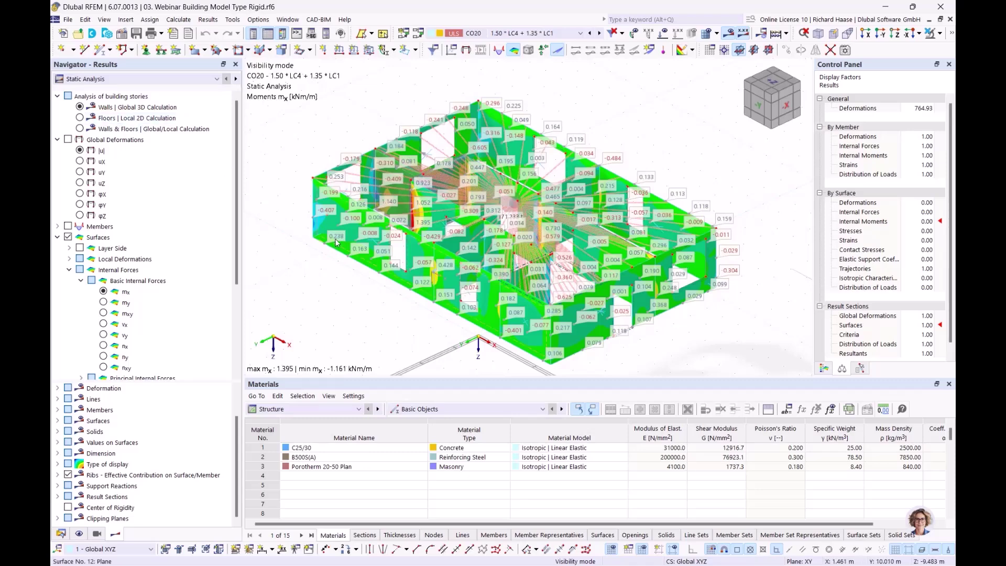
pyautogui.moveTo(335, 242)
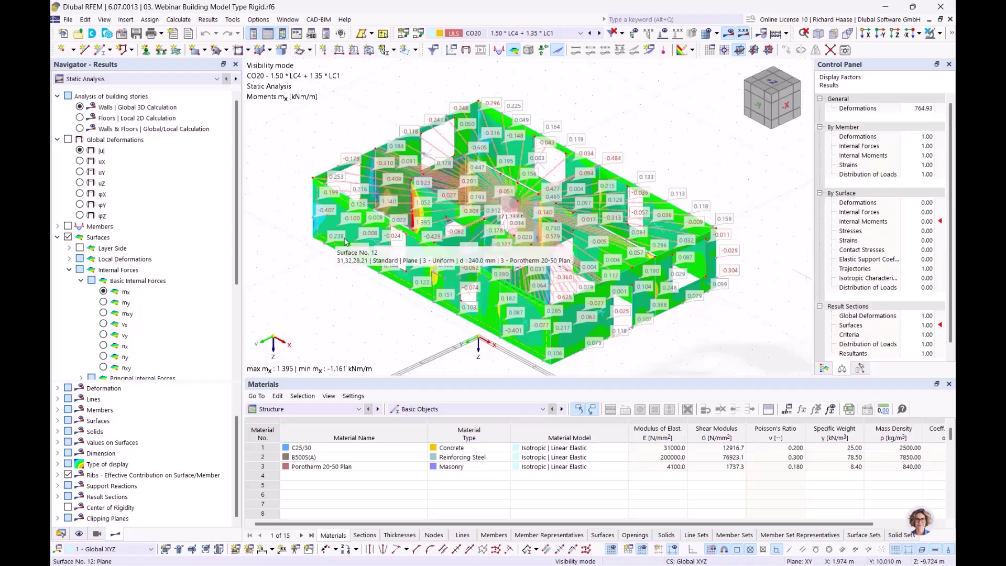
pyautogui.click(80, 118)
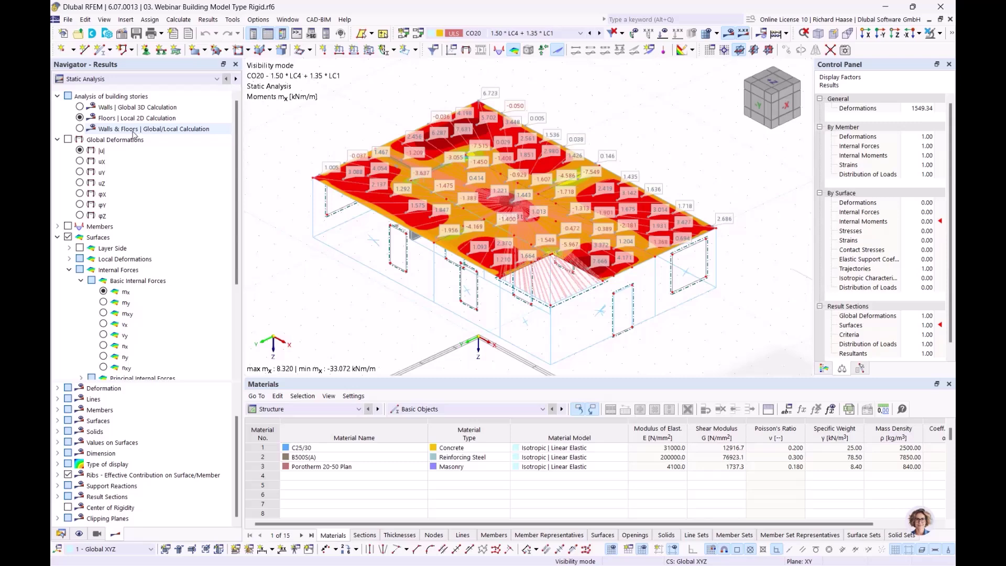
# - Toggle the Rigid model's mx between Walls | Global 3D, Floors | Local 2D and Walls & Floors, ending combined
pyautogui.click(129, 118)
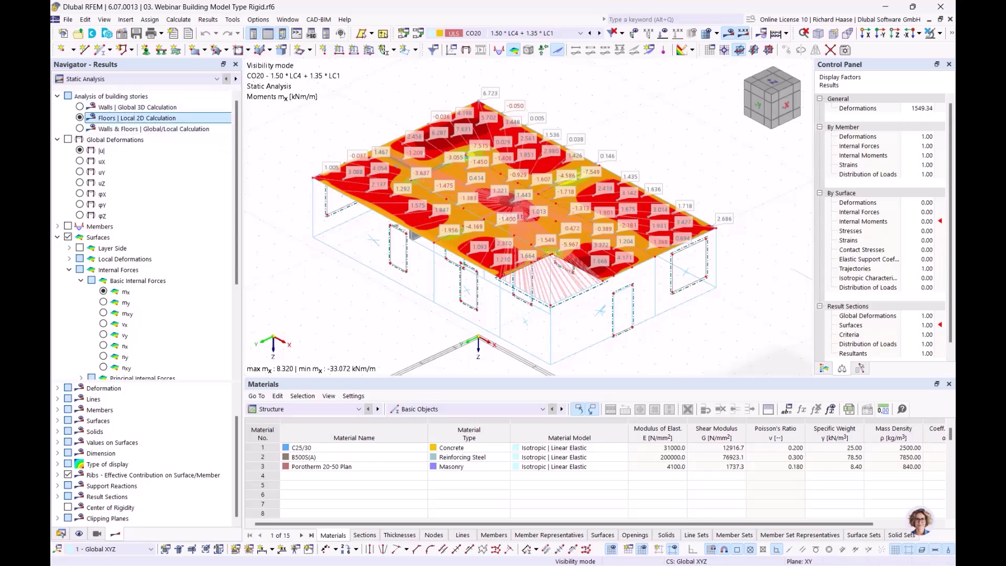
pyautogui.click(79, 129)
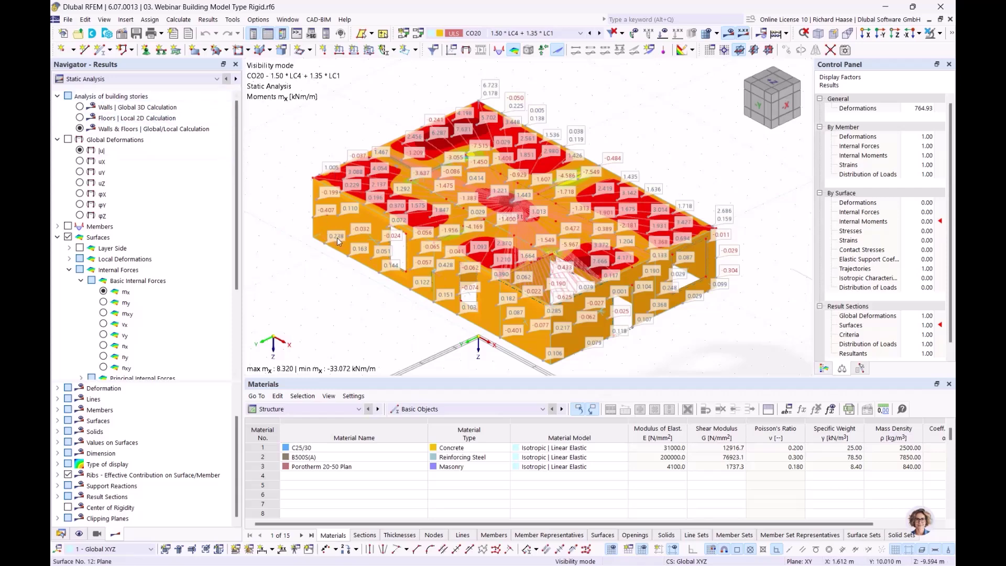
pyautogui.click(79, 107)
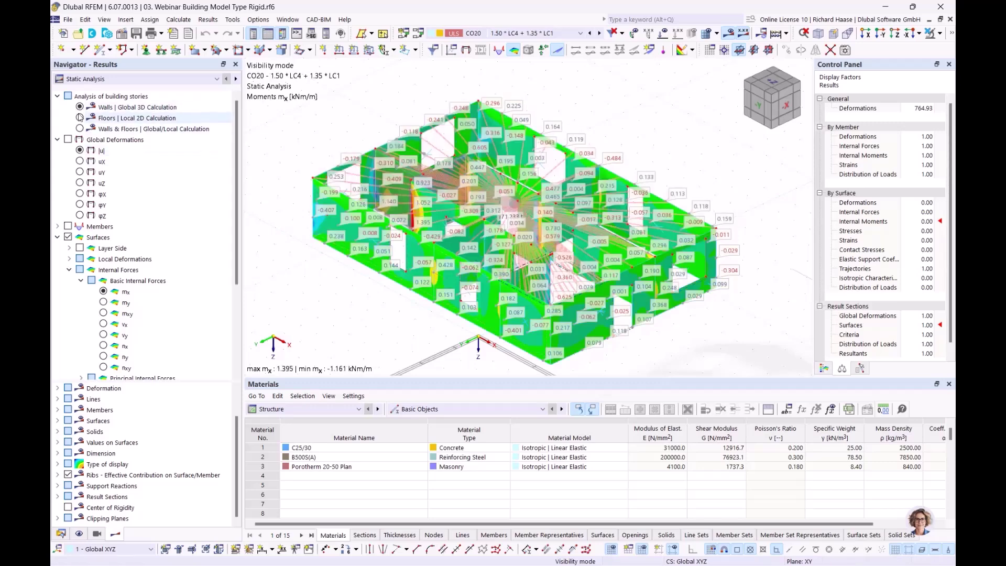
pyautogui.click(79, 118)
pyautogui.click(80, 107)
pyautogui.click(80, 118)
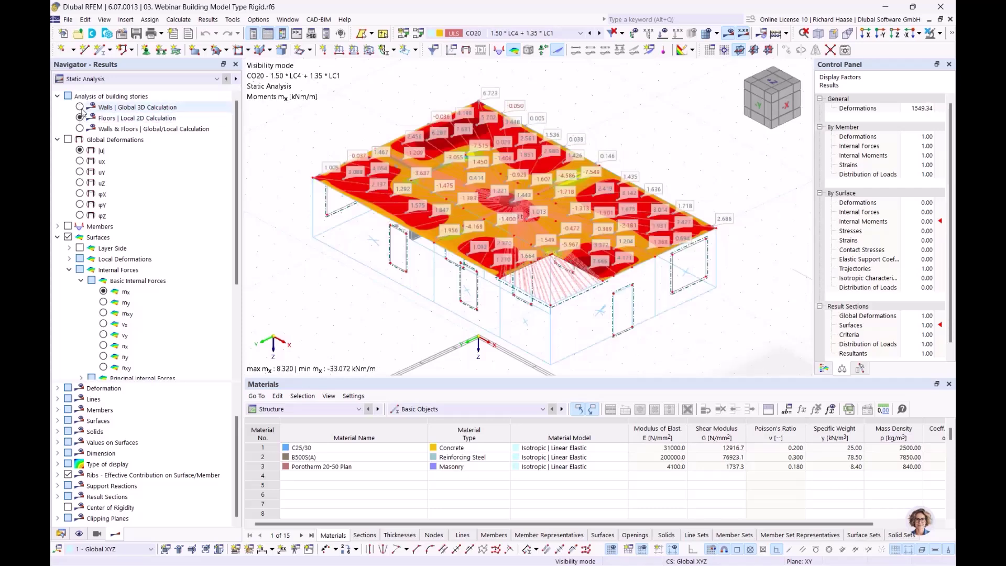
pyautogui.click(80, 107)
pyautogui.click(80, 118)
pyautogui.click(81, 130)
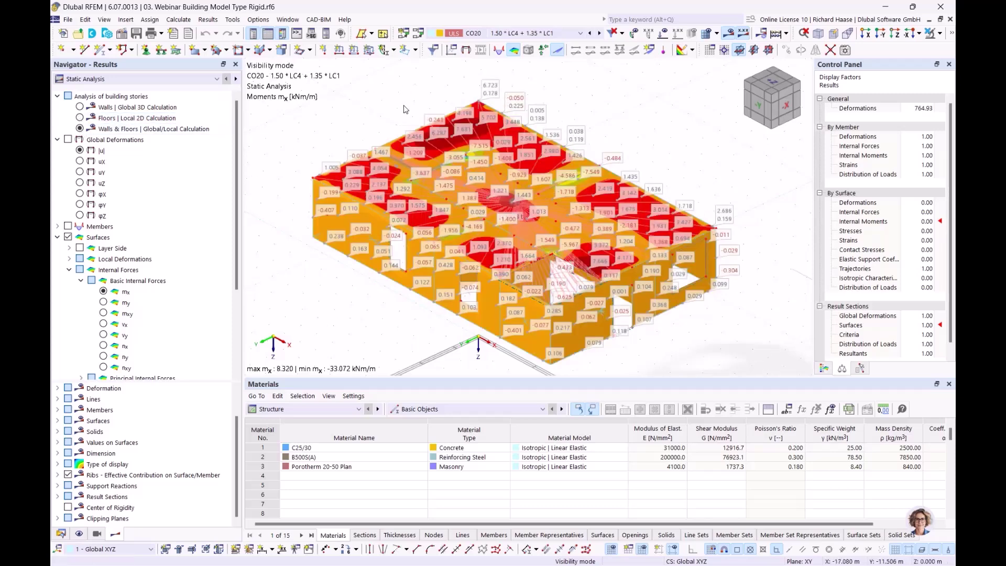
pyautogui.click(290, 20)
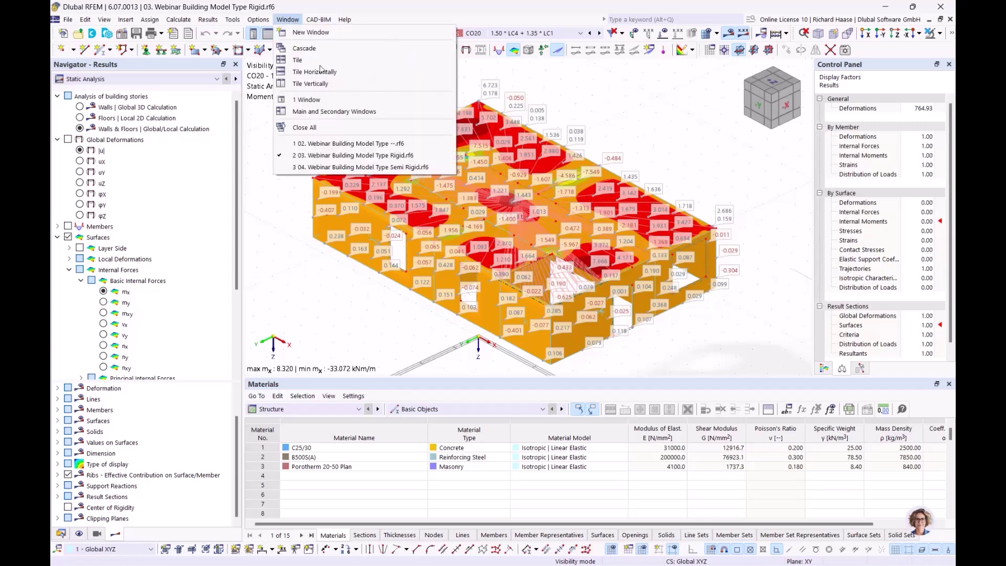
# - Switch to the 04 Semi Rigid model and show mx moments labelled with values on surfaces
pyautogui.click(351, 167)
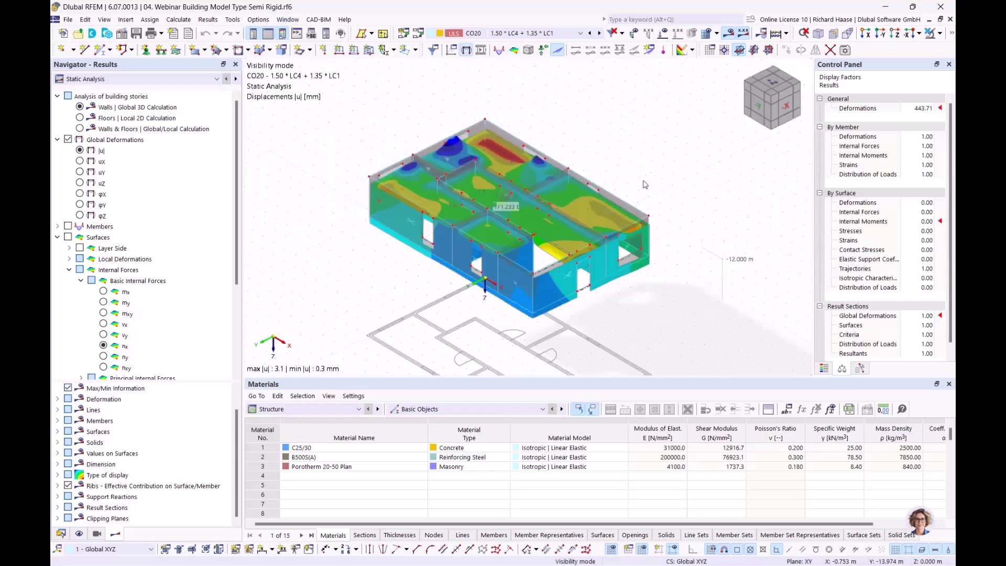
pyautogui.click(104, 292)
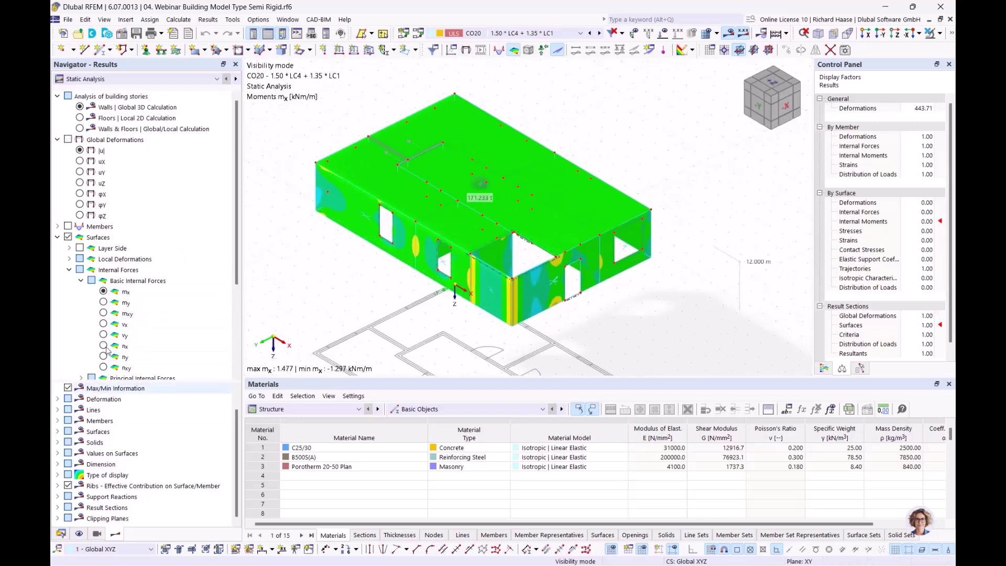
pyautogui.scroll(-4, 79, 336)
pyautogui.click(67, 357)
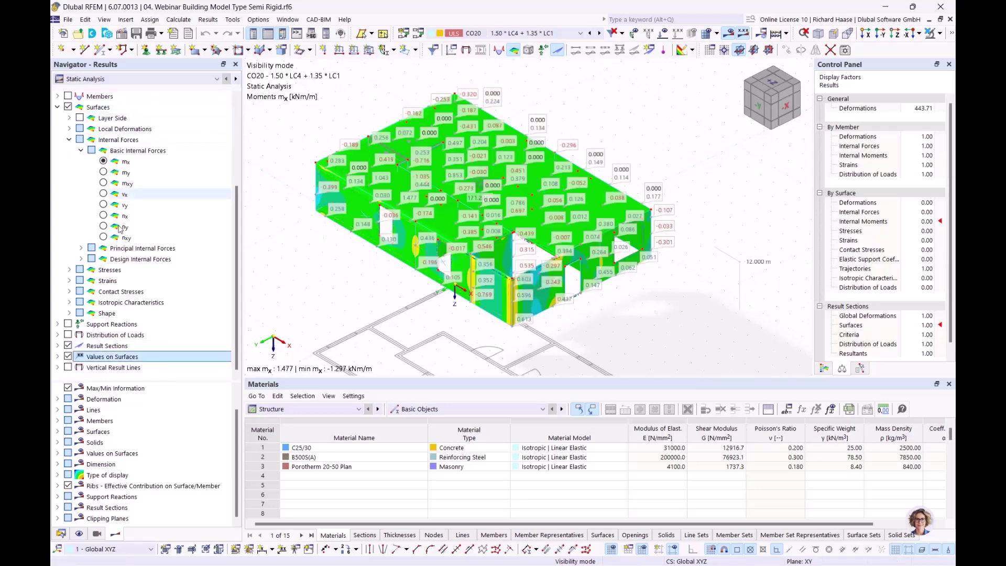
pyautogui.scroll(4, 81, 131)
# - Cycle the semi-rigid mx results through floors, walls and combined walls and floors
pyautogui.click(80, 118)
pyautogui.click(80, 128)
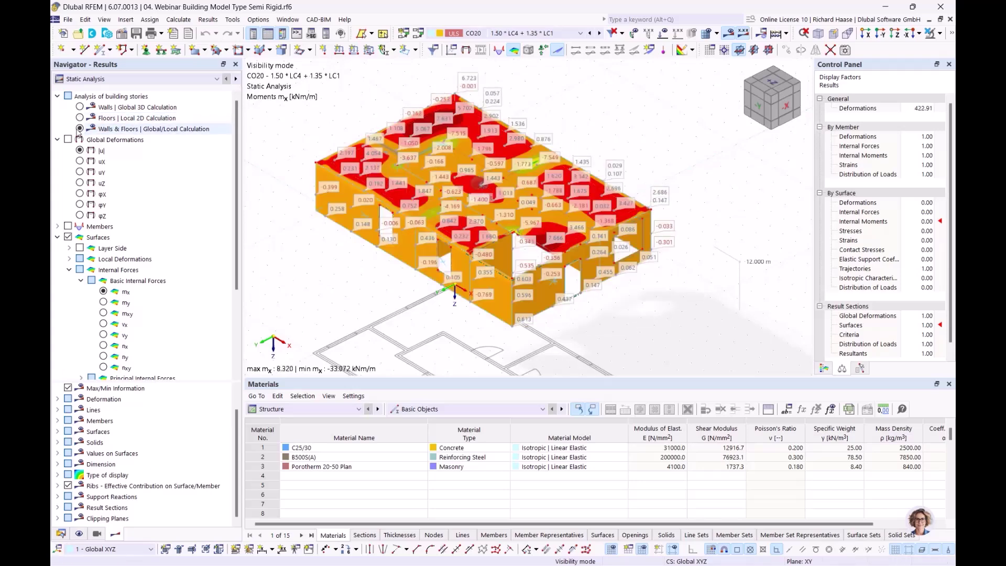
pyautogui.click(80, 107)
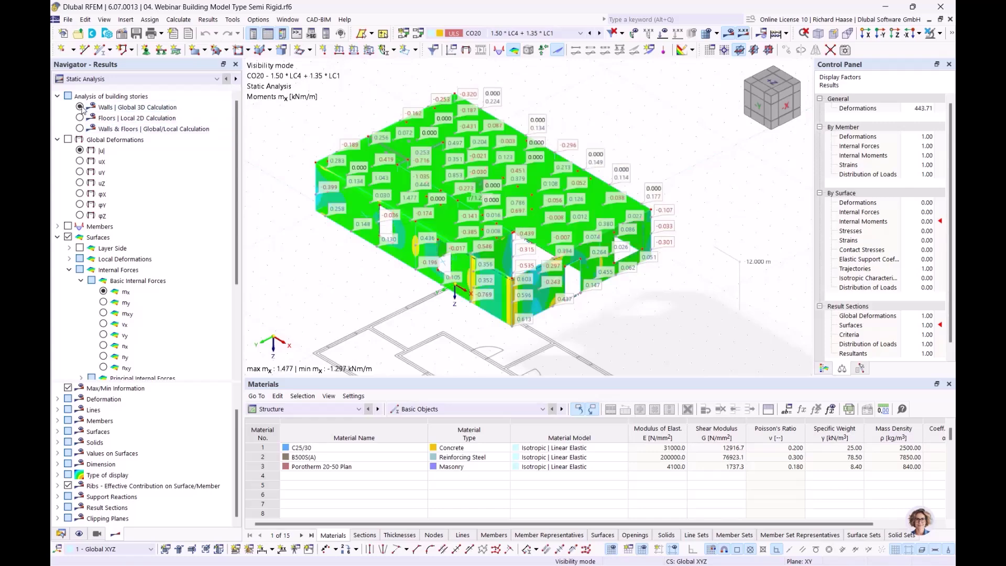
pyautogui.click(80, 118)
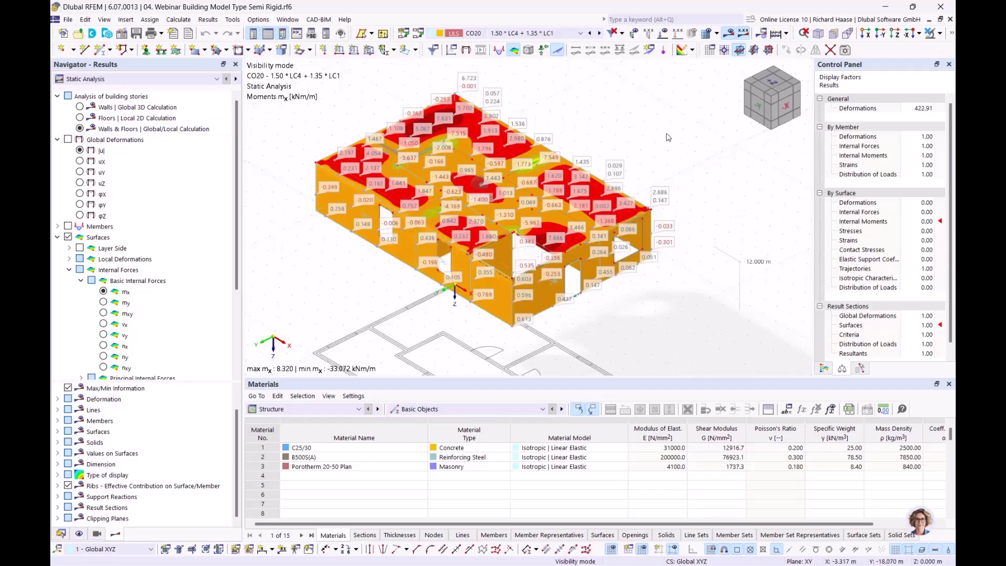
# - Show semi-rigid displacements |u| for walls, then floors, then combined walls and floors (3.2 to 0.3 mm)
pyautogui.click(80, 151)
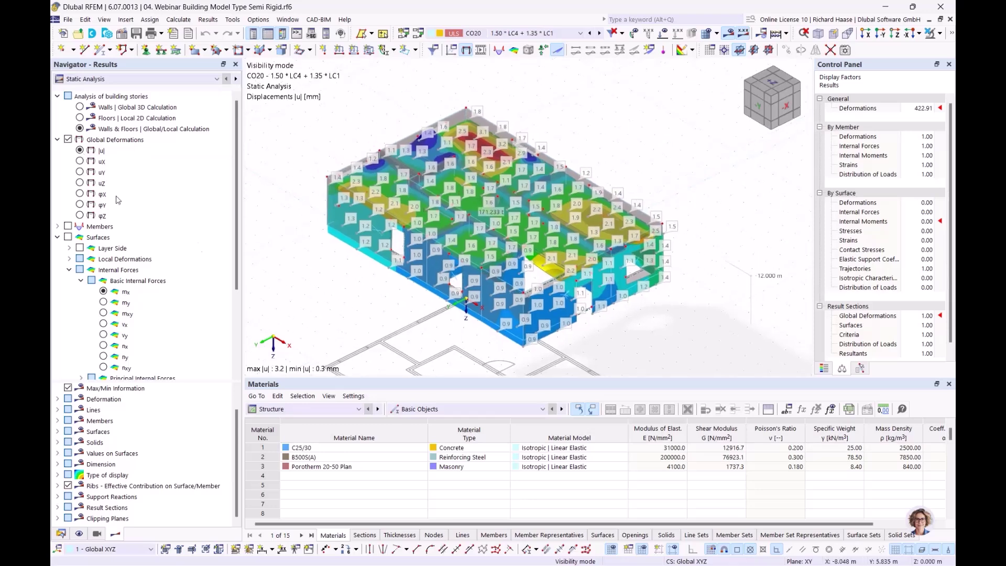
pyautogui.click(79, 107)
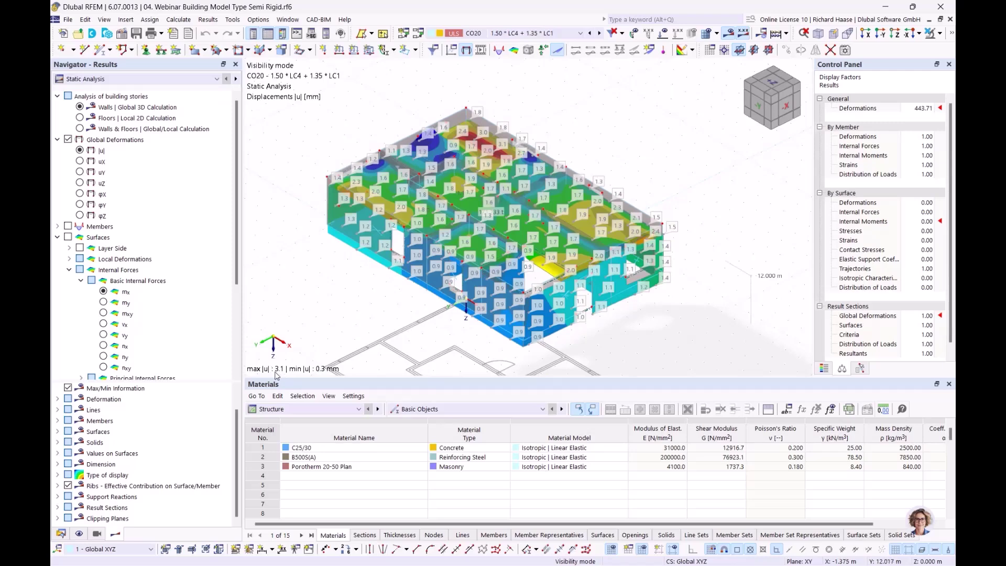
pyautogui.click(79, 118)
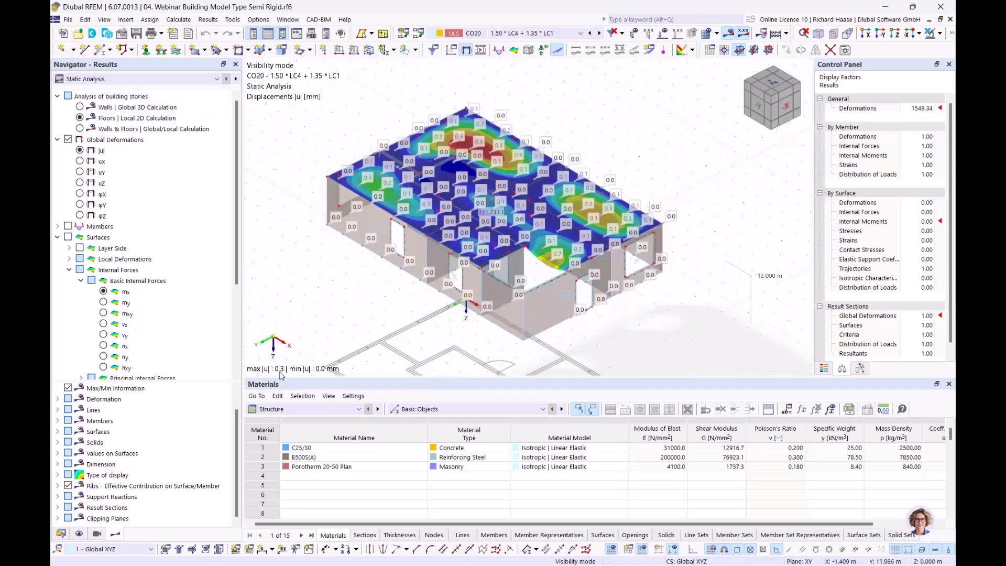
pyautogui.click(80, 129)
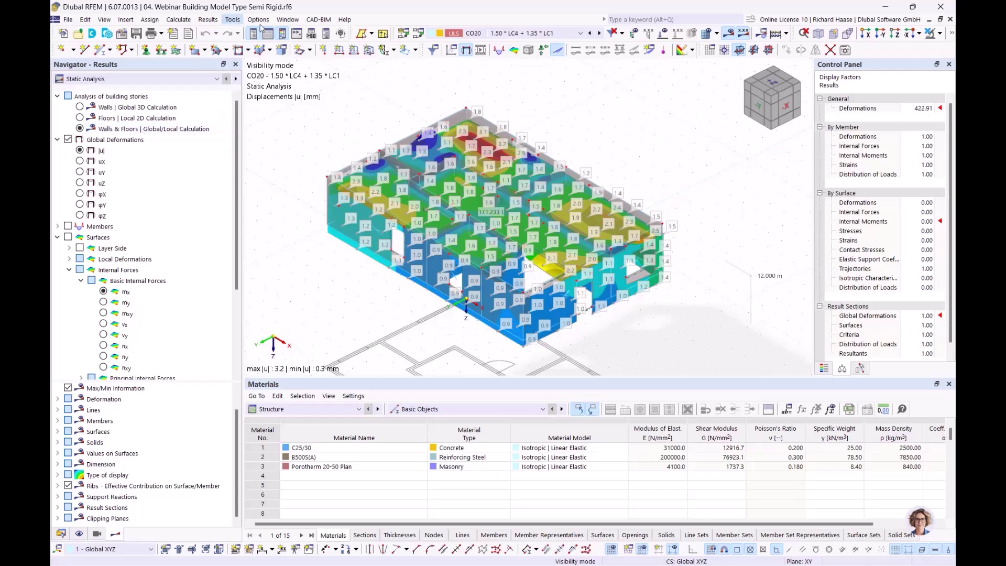
# - Switch to the 03 Rigid model and review |u| for walls, floors and combined walls and floors
pyautogui.click(288, 20)
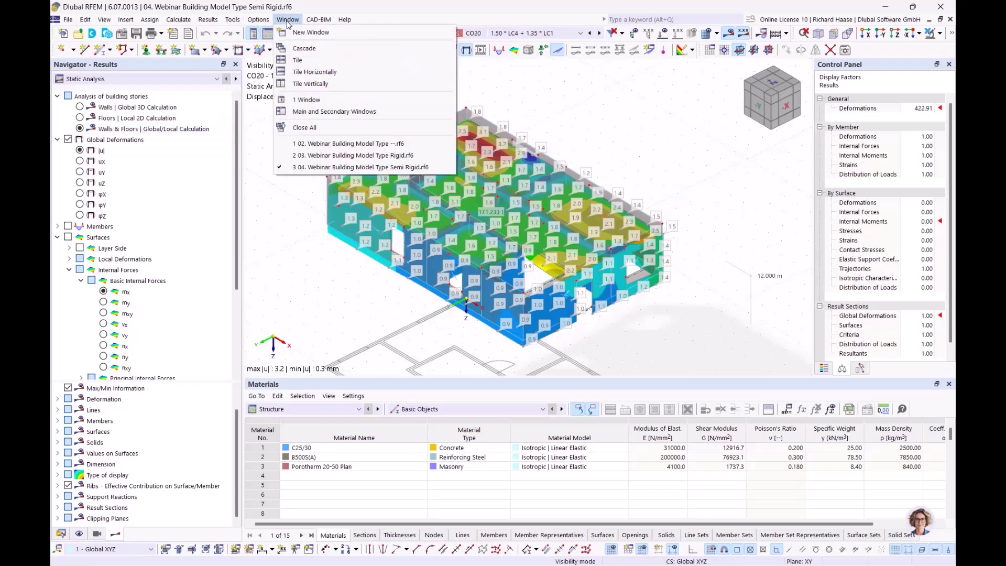
pyautogui.click(346, 155)
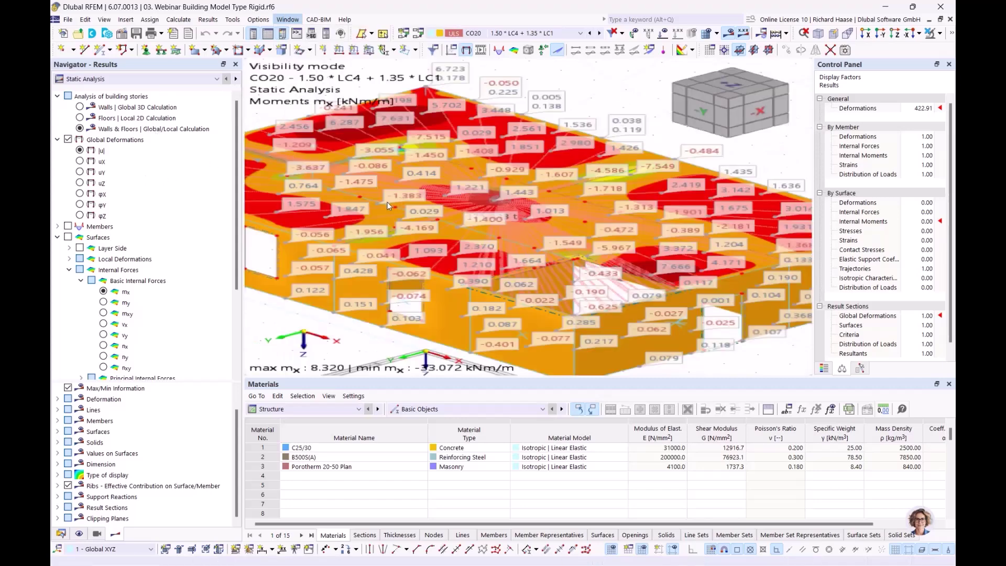
pyautogui.click(80, 151)
pyautogui.click(80, 107)
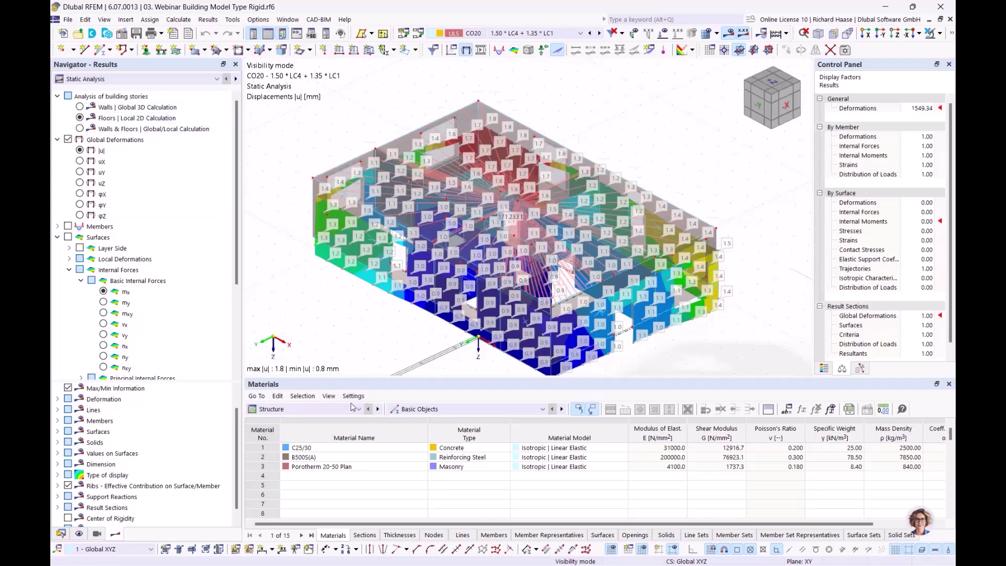
pyautogui.click(79, 118)
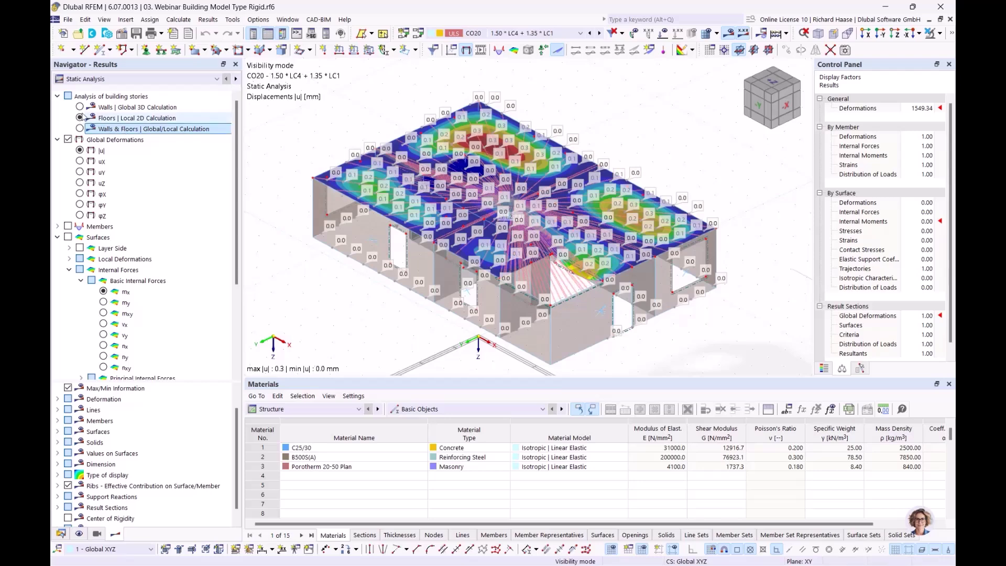
pyautogui.click(104, 128)
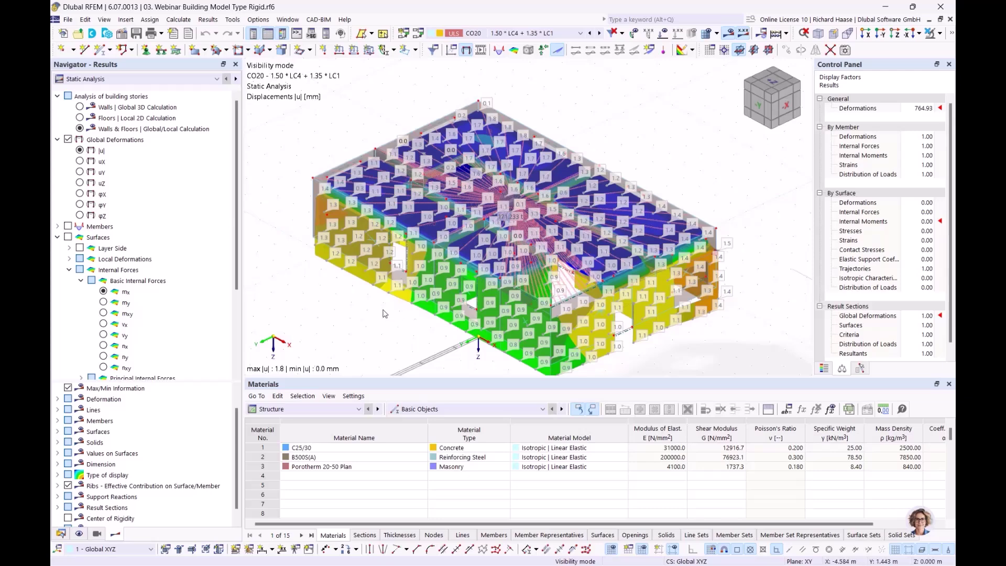
# - Hide values on surfaces and advance to slide 7, 'Shear walls and deep beams'
pyautogui.scroll(-4, 78, 357)
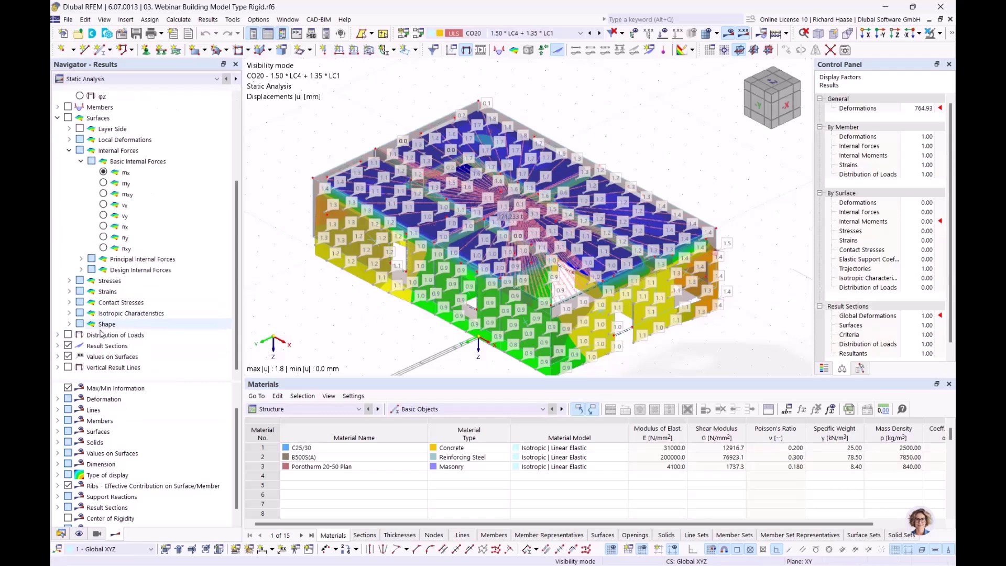
pyautogui.click(68, 357)
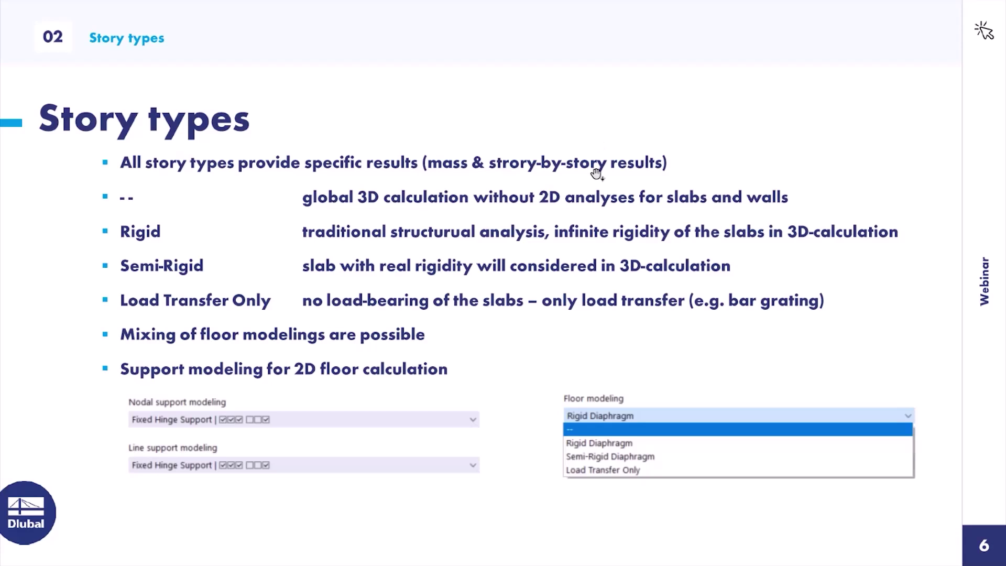
pyautogui.click(597, 174)
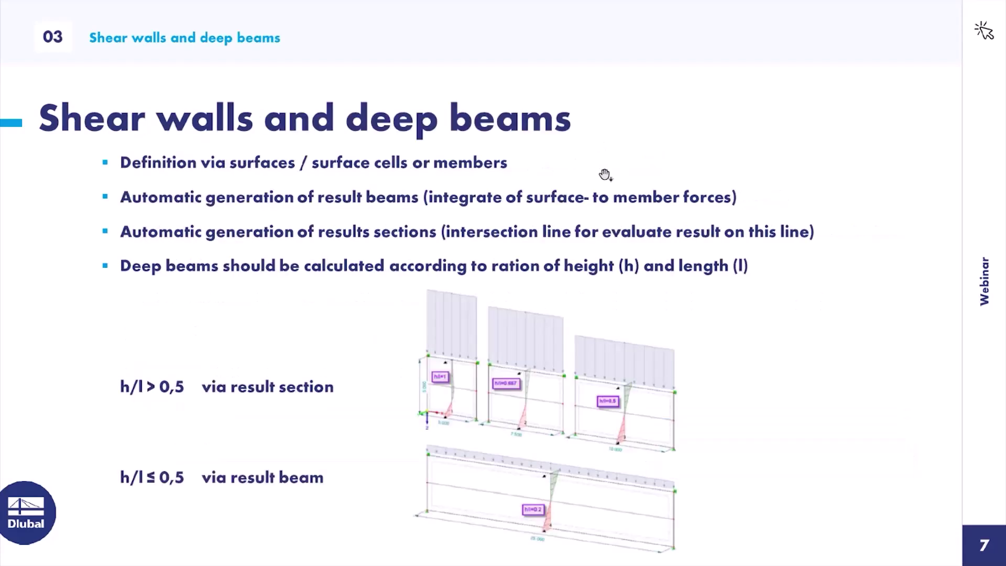
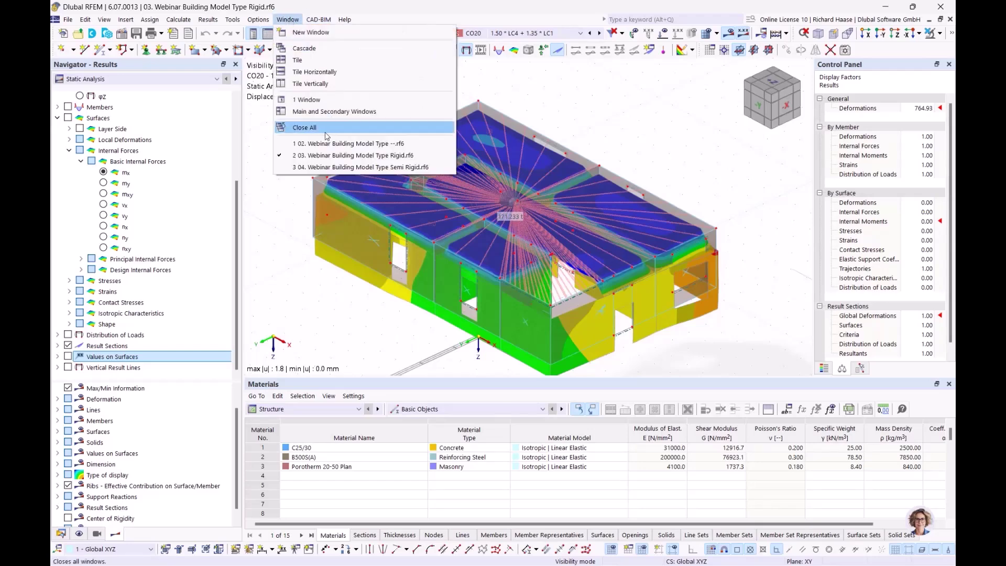
# - Switch to the open 02. Webinar Building Model Type file from the Window menu
pyautogui.click(315, 145)
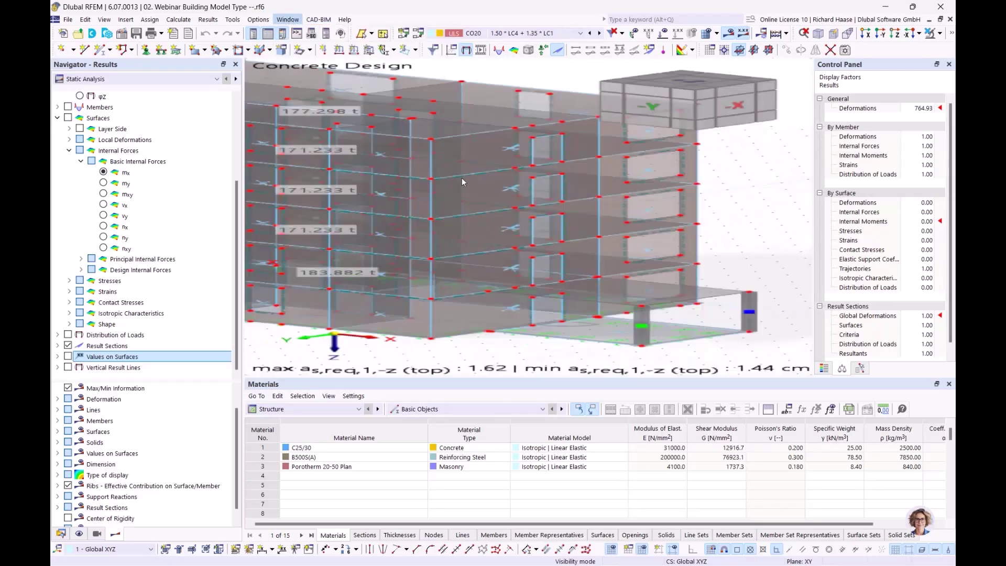
# - List the single shear wall (Z 0.000 to -15.000 m) under Building Model in the Data navigator
pyautogui.moveTo(602, 184); pyautogui.dragTo(592, 203, button='middle')
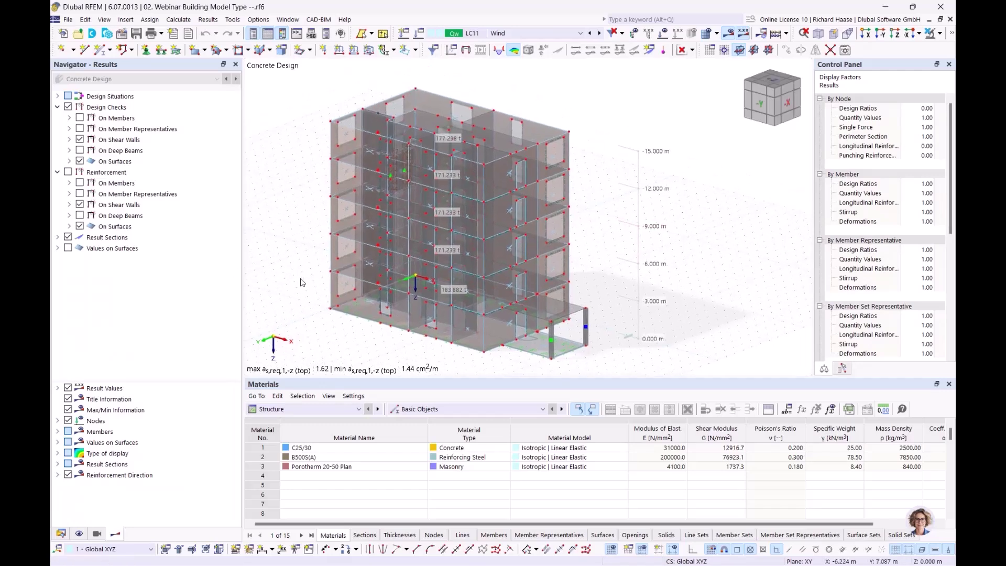
pyautogui.click(61, 534)
pyautogui.scroll(-5, 211, 332)
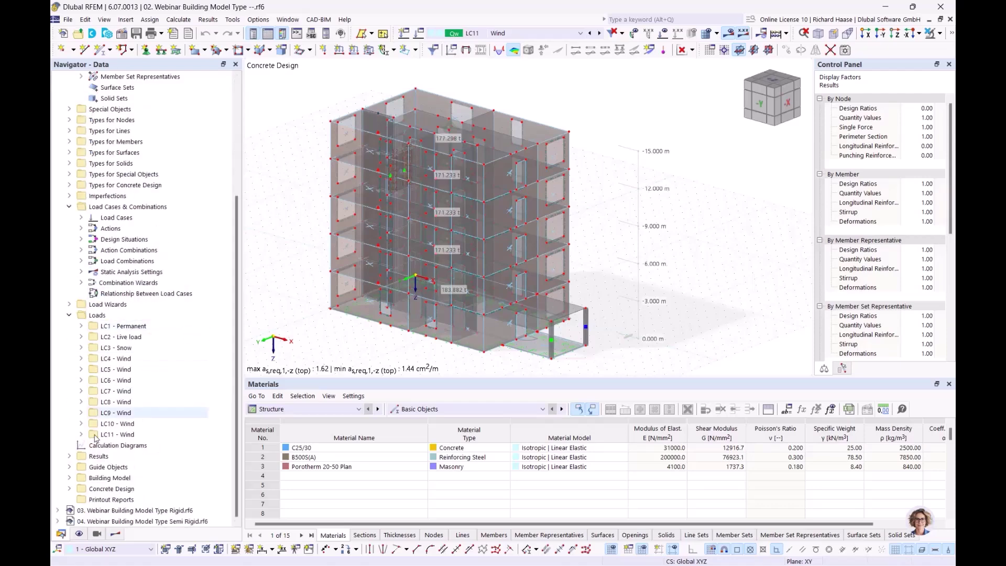
pyautogui.click(69, 478)
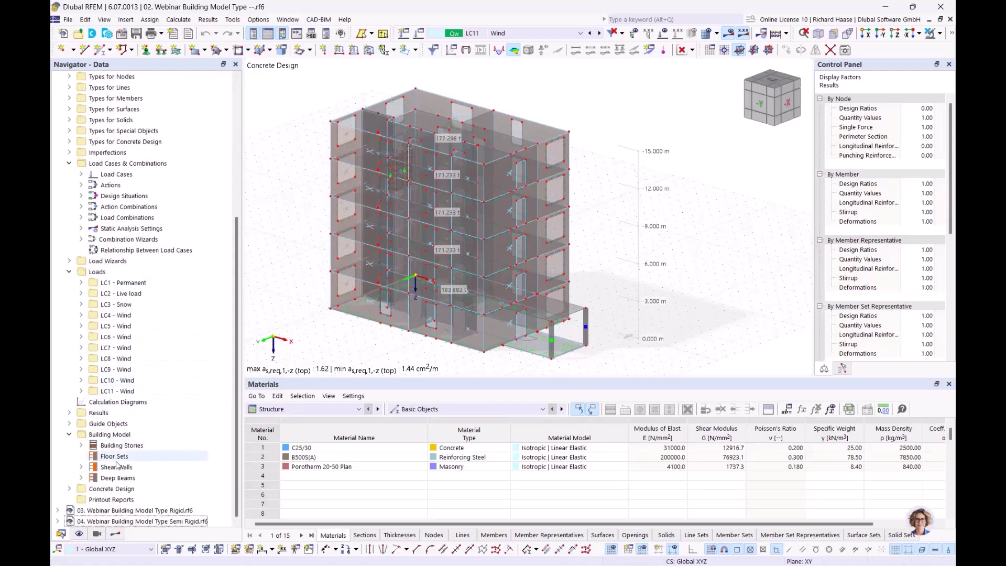
pyautogui.click(122, 467)
pyautogui.click(81, 468)
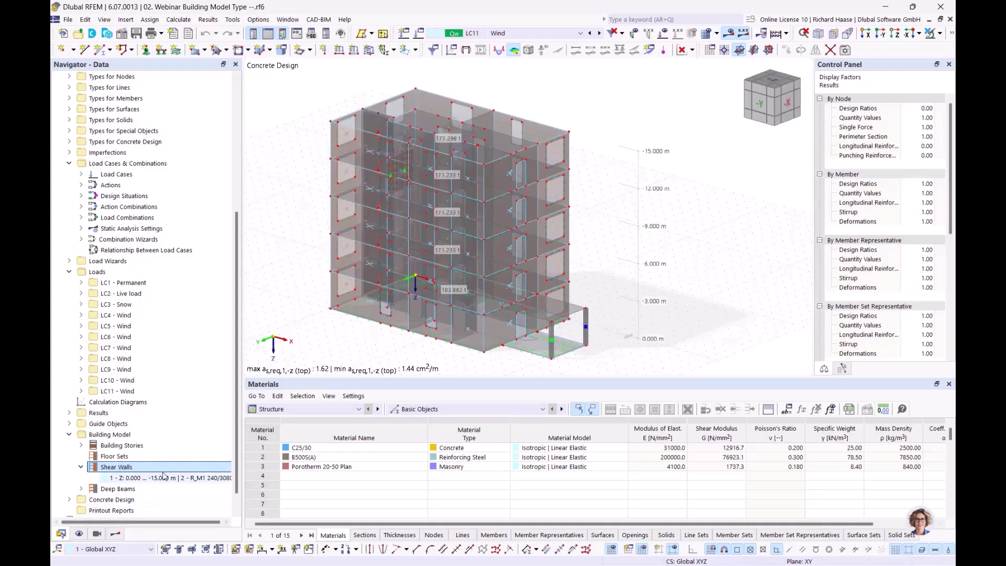
pyautogui.rightClick(154, 468)
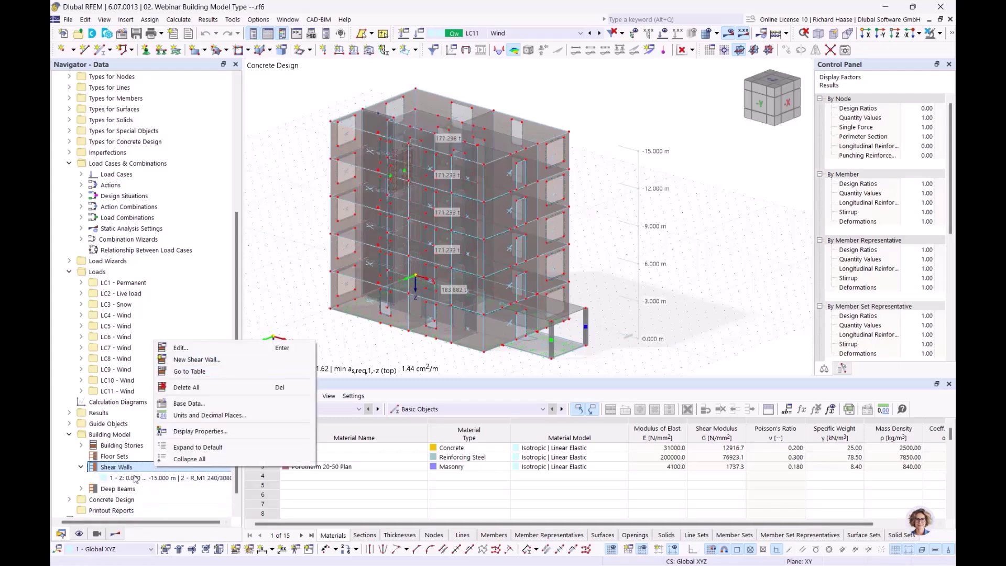
pyautogui.click(137, 479)
pyautogui.click(137, 479)
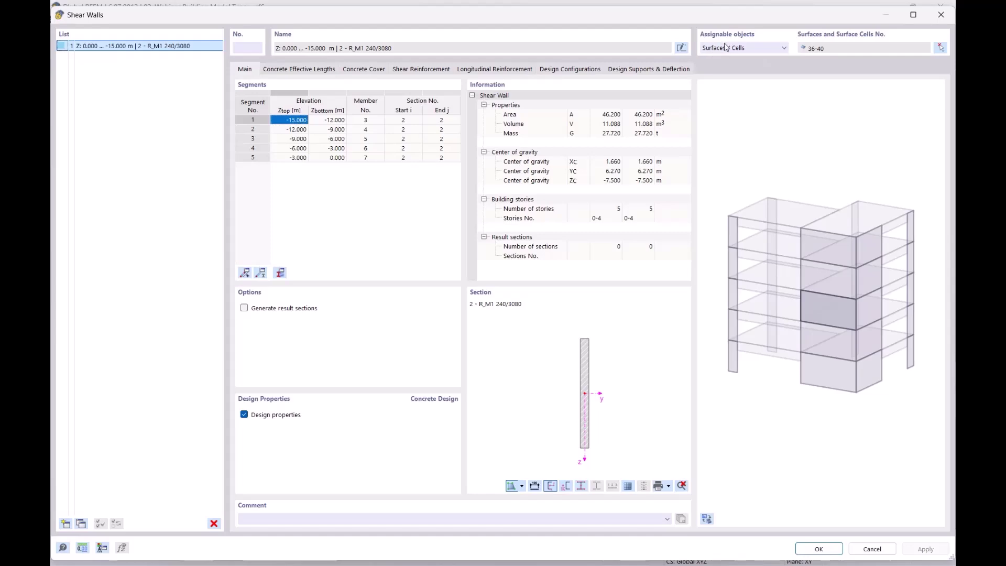
pyautogui.moveTo(719, 14); pyautogui.dragTo(683, 159)
pyautogui.click(719, 198)
pyautogui.click(718, 194)
pyautogui.moveTo(754, 161); pyautogui.dragTo(784, 43)
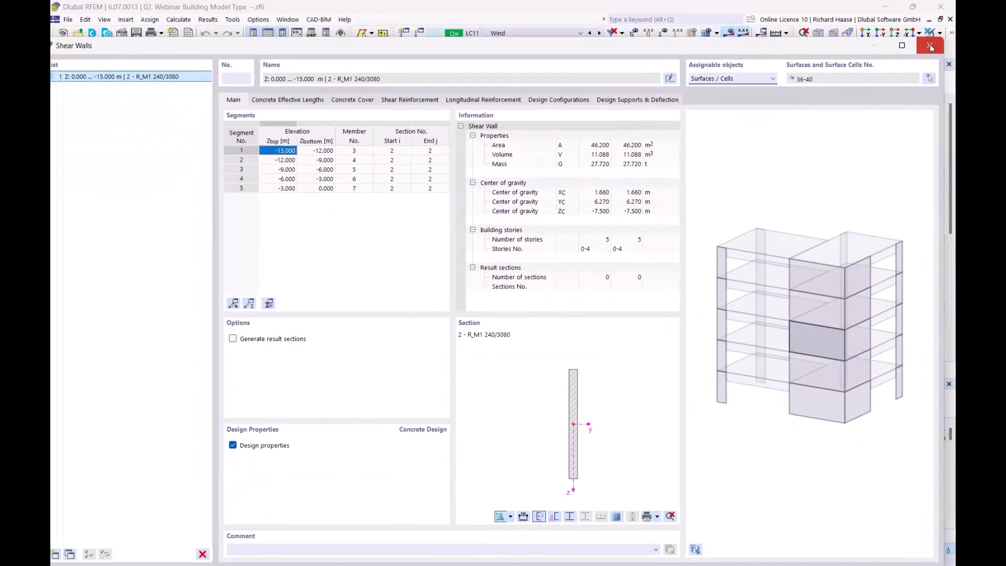
pyautogui.click(930, 47)
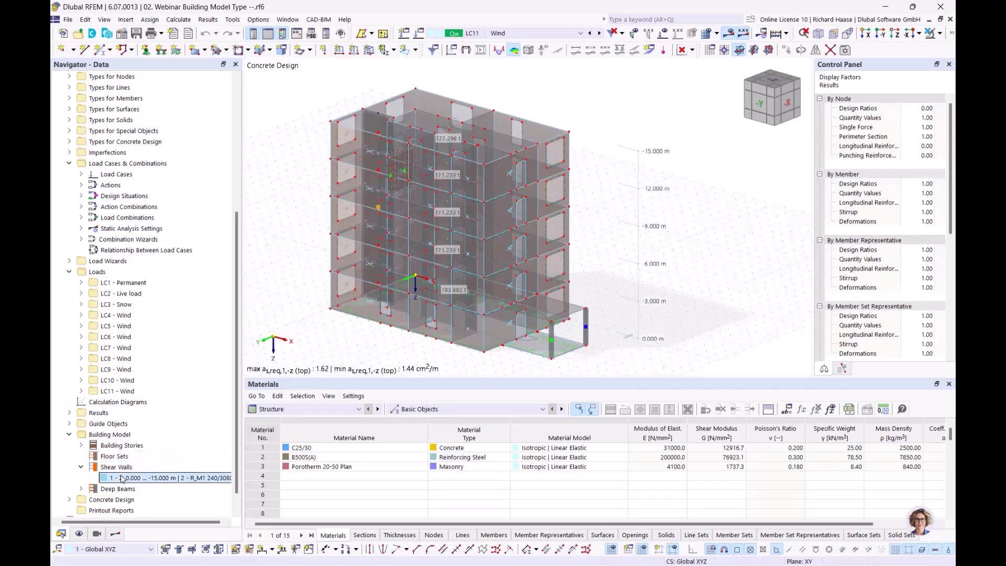
# - Isolate the shear wall with 'Visibility by Selected and Related Objects' and open its properties
pyautogui.click(941, 33)
pyautogui.click(923, 51)
pyautogui.keyDown('ctrl'); pyautogui.moveTo(467, 178); pyautogui.dragTo(499, 186, button='middle'); pyautogui.keyUp('ctrl')
pyautogui.scroll(2, 418, 233)
pyautogui.moveTo(418, 232); pyautogui.dragTo(493, 238, button='middle')
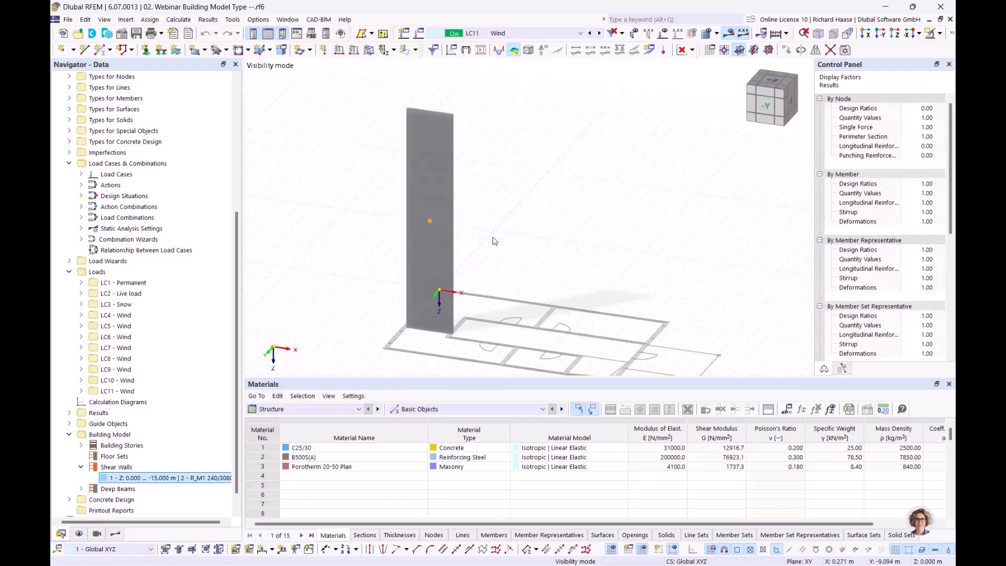
pyautogui.scroll(2, 493, 240)
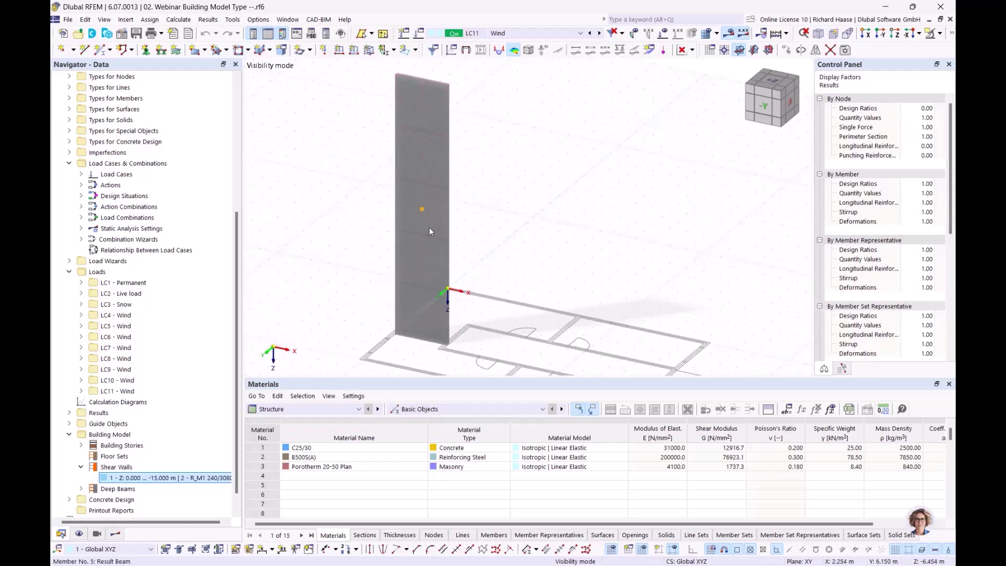
pyautogui.doubleClick(165, 478)
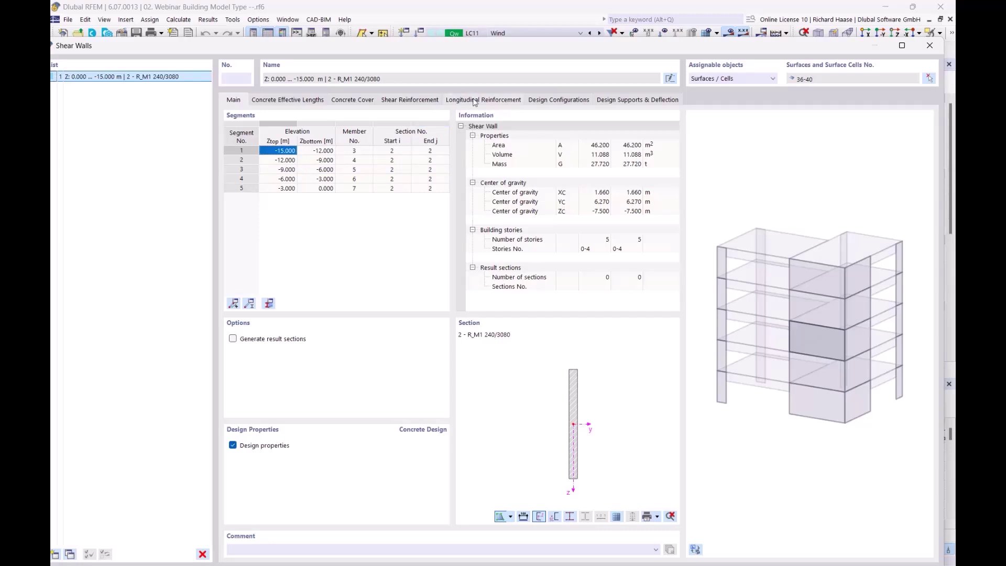
# - Inspect the wall's longitudinal reinforcement, 21 bars Ø10.0 mm (16.49 cm²), then close the dialog
pyautogui.click(474, 101)
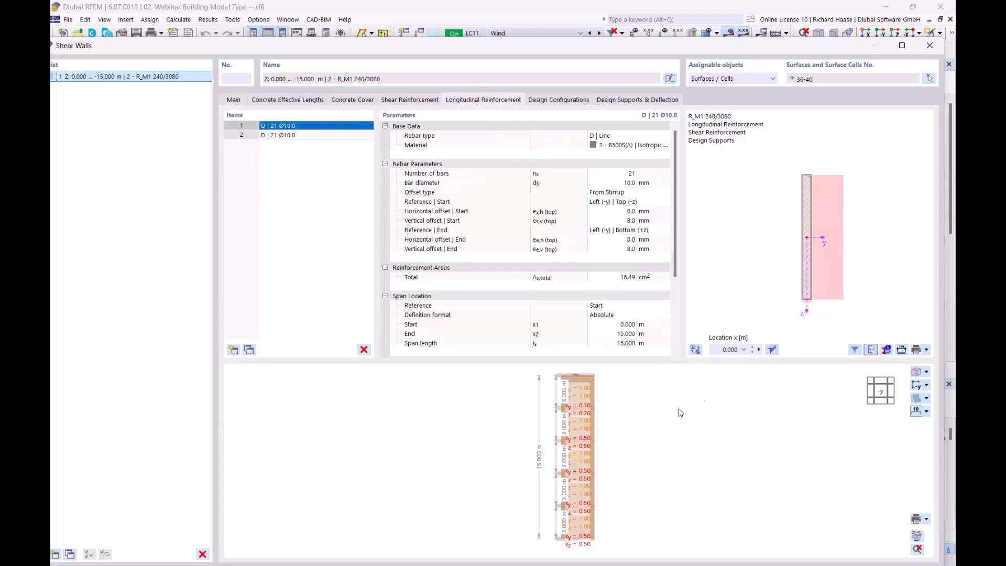
pyautogui.scroll(3, 634, 434)
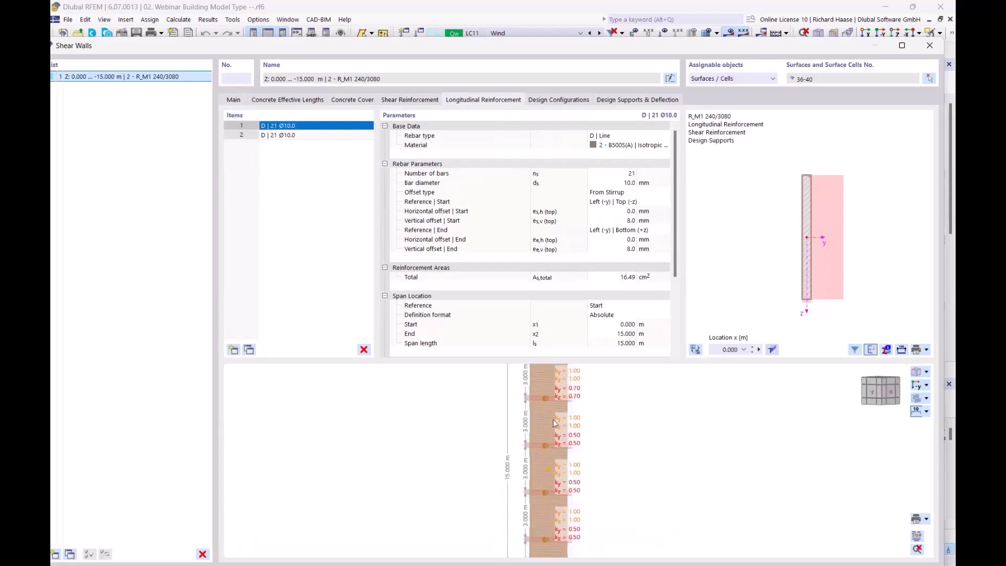
pyautogui.scroll(6, 551, 427)
pyautogui.keyDown('ctrl'); pyautogui.moveTo(558, 427); pyautogui.dragTo(538, 449, button='middle'); pyautogui.keyUp('ctrl')
pyautogui.scroll(-4, 602, 434)
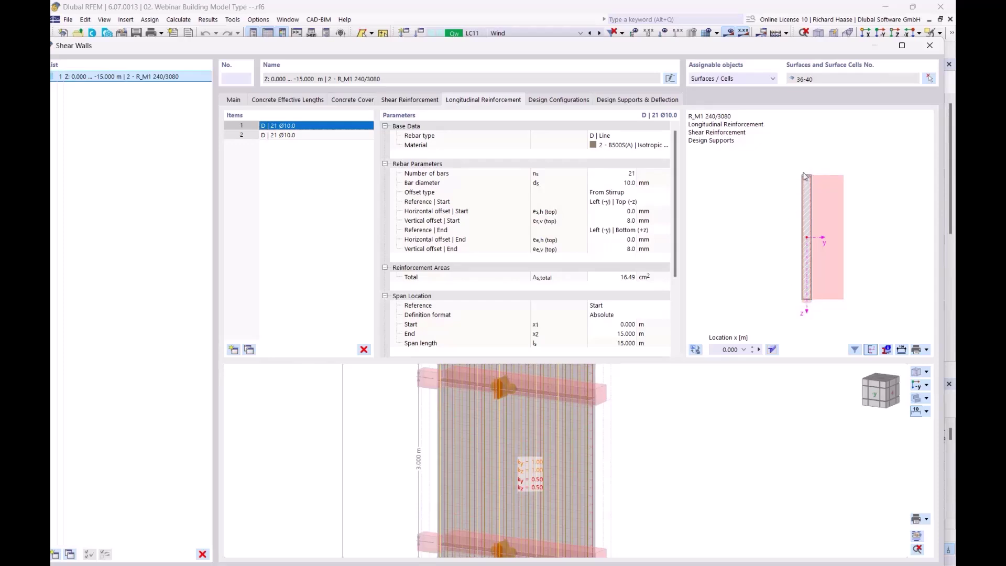
pyautogui.scroll(2, 817, 205)
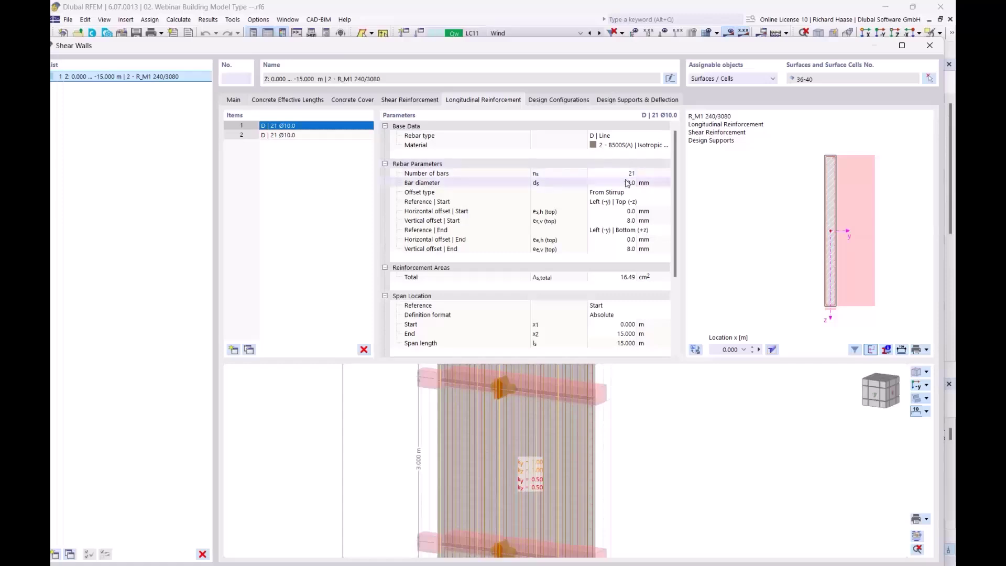
pyautogui.scroll(-2, 796, 262)
pyautogui.moveTo(788, 261); pyautogui.dragTo(741, 253, button='middle')
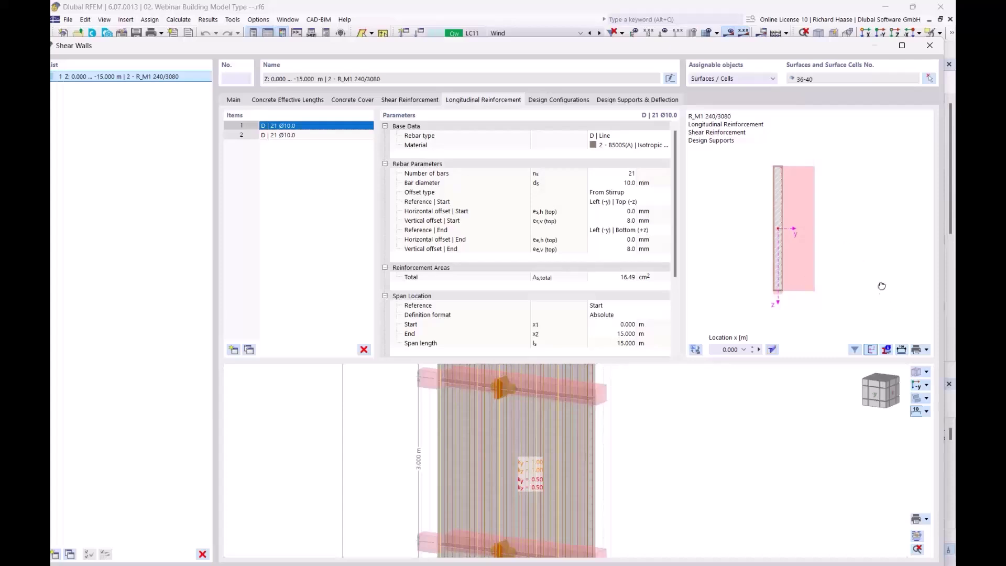
pyautogui.moveTo(883, 291); pyautogui.dragTo(874, 273, button='middle')
pyautogui.moveTo(762, 173); pyautogui.dragTo(815, 208, button='middle')
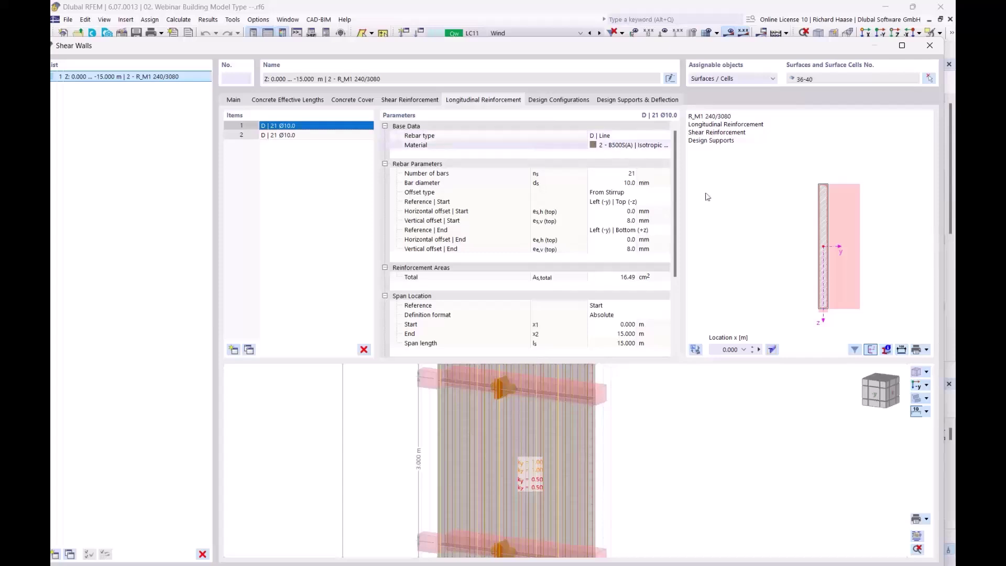
pyautogui.moveTo(816, 302); pyautogui.dragTo(728, 285, button='middle')
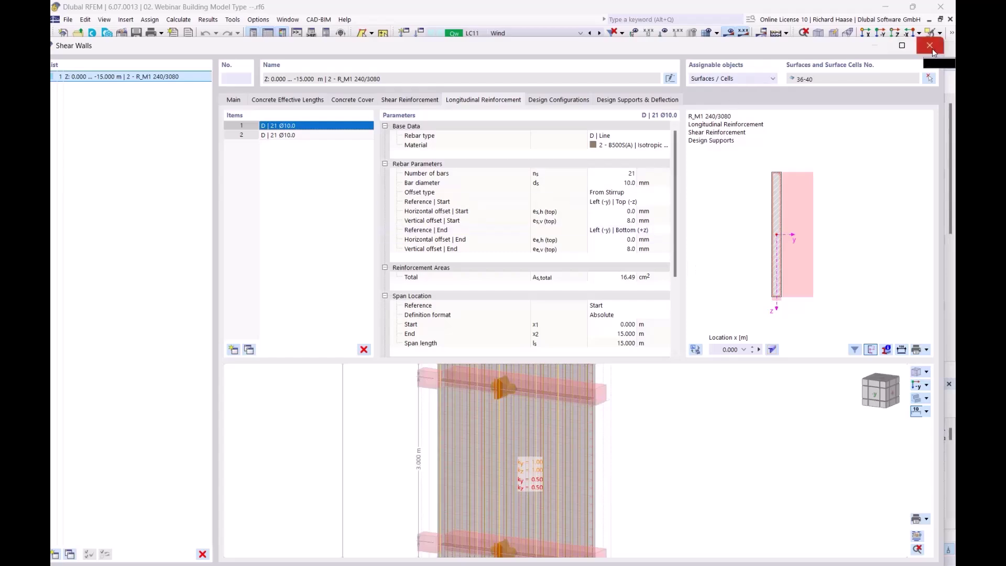
pyautogui.click(931, 46)
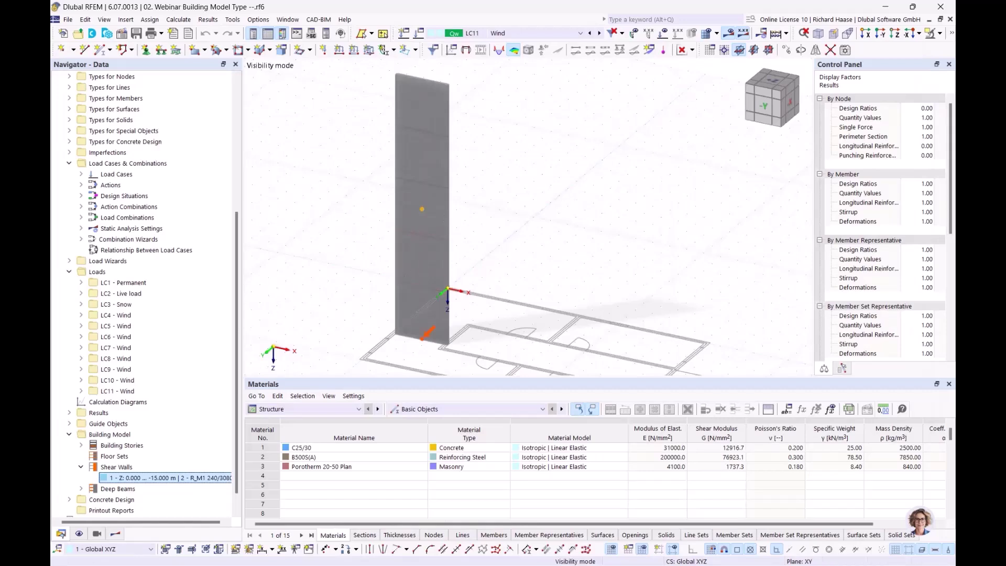
# - Select the On Shear Walls design results in the Results navigator
pyautogui.moveTo(545, 197)
pyautogui.mouseDown(button='middle')
pyautogui.moveTo(524, 168)
pyautogui.moveTo(532, 183)
pyautogui.mouseUp(button='middle')
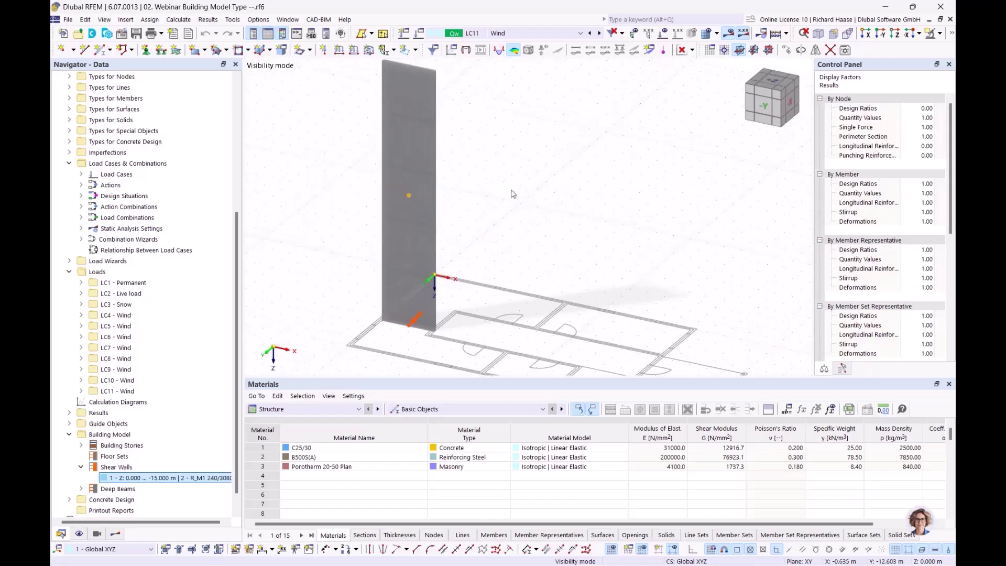
pyautogui.click(116, 535)
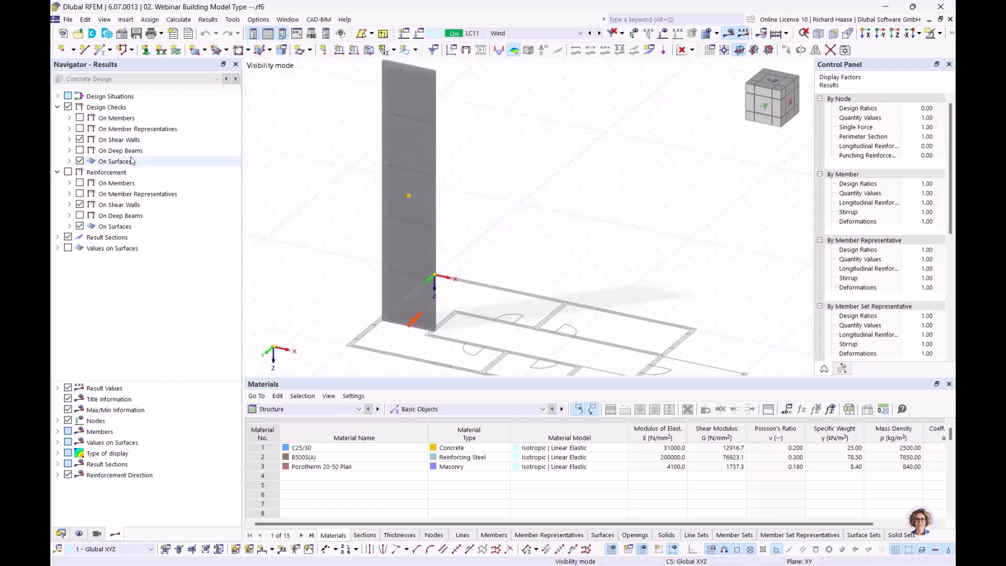
pyautogui.click(137, 143)
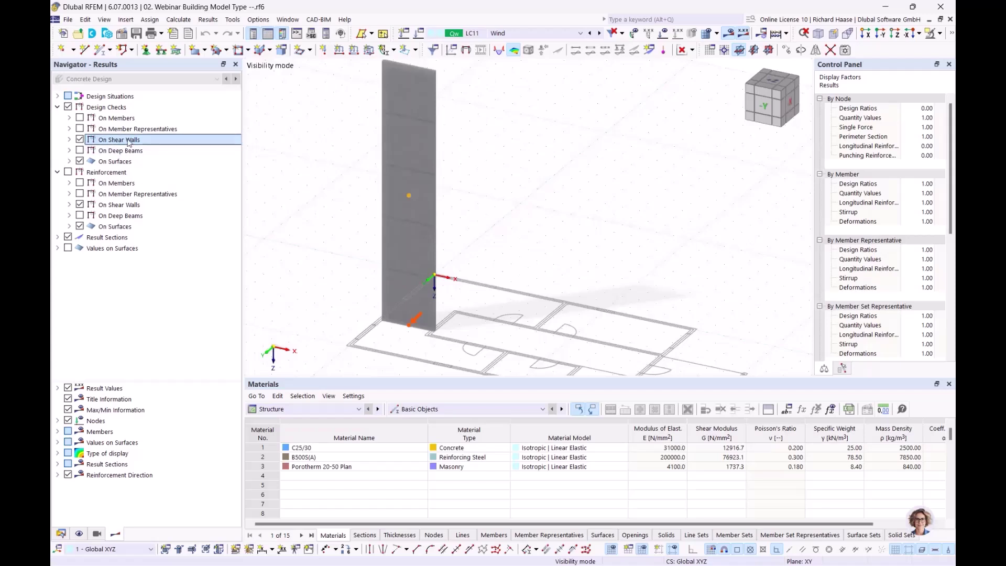
# - Switch the bottom table to Concrete Design Errors & Warnings (EN 1992 | DIN 2015-12)
pyautogui.click(417, 407)
pyautogui.click(309, 406)
pyautogui.click(309, 409)
pyautogui.click(278, 486)
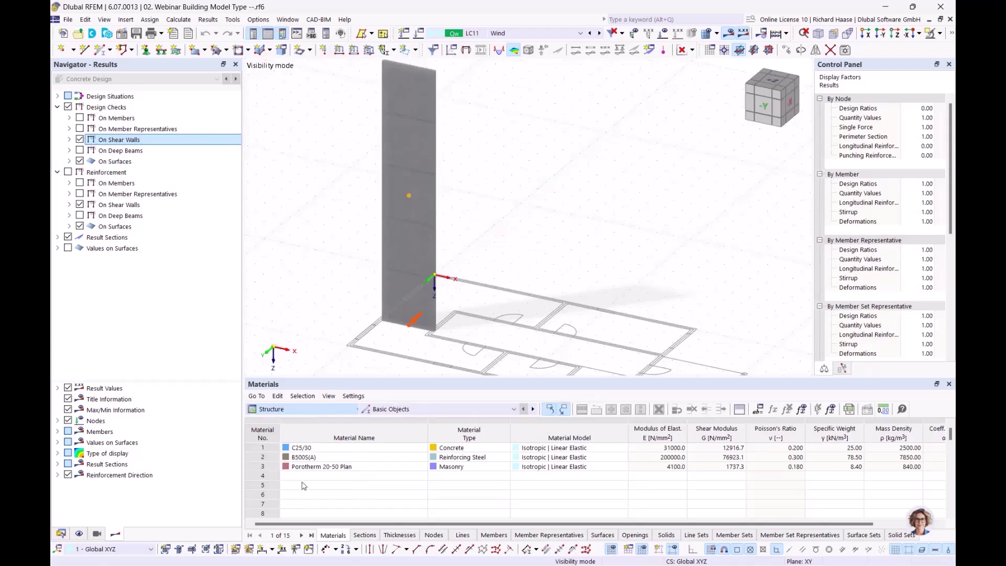
pyautogui.click(426, 409)
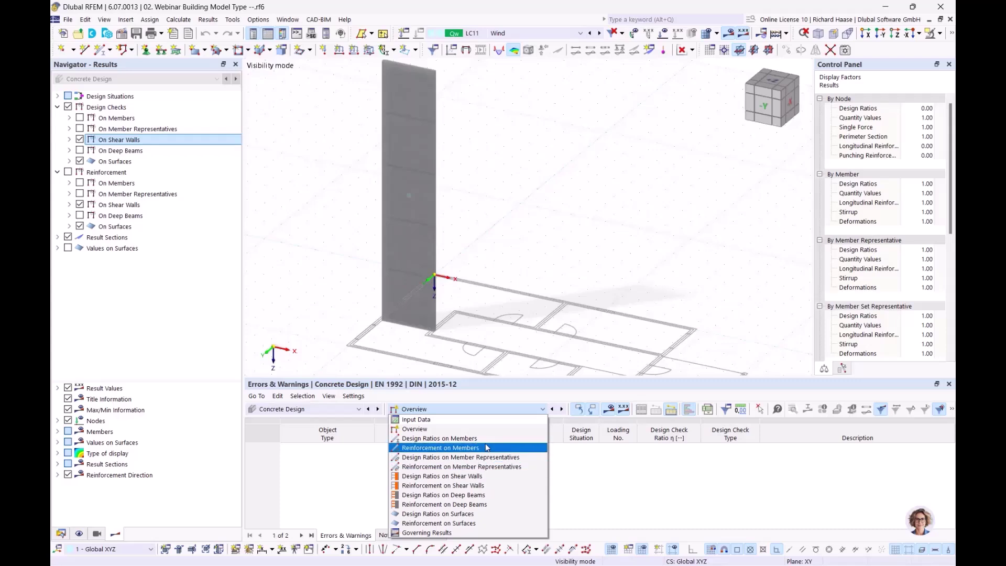
# - Expand the shear wall's UL0100 ultimate limit state check and view its NEd diagram
pyautogui.click(605, 252)
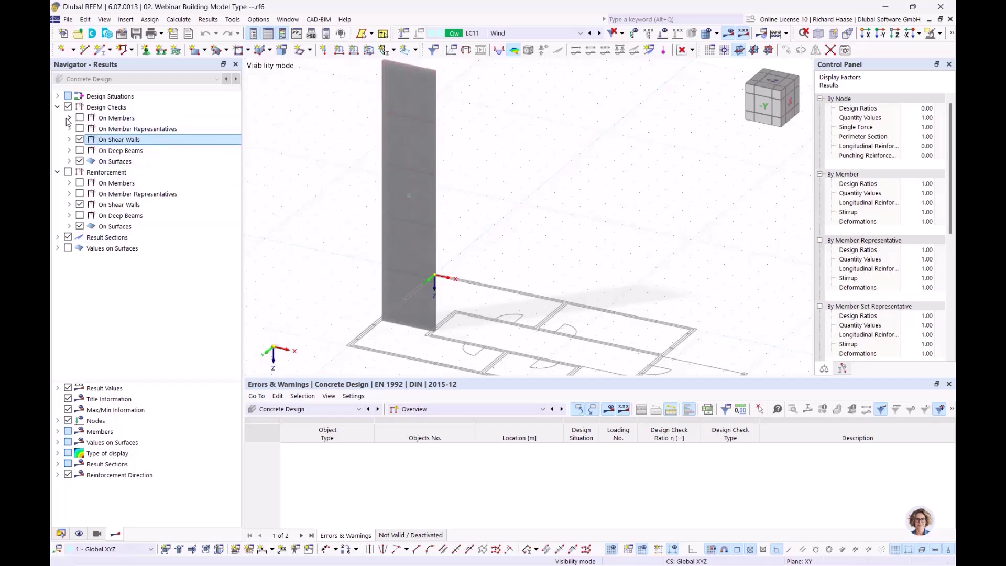
pyautogui.click(70, 139)
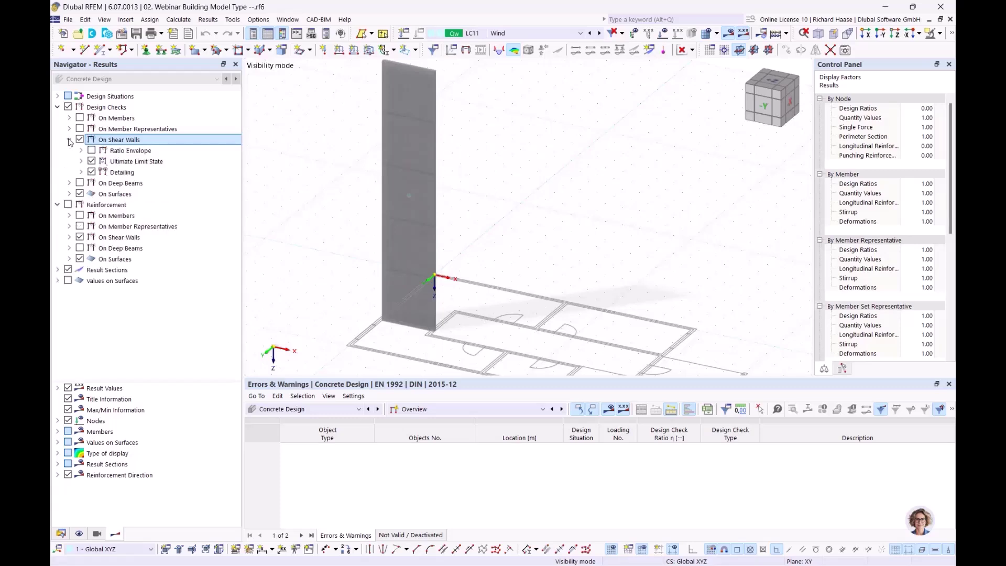
pyautogui.click(82, 161)
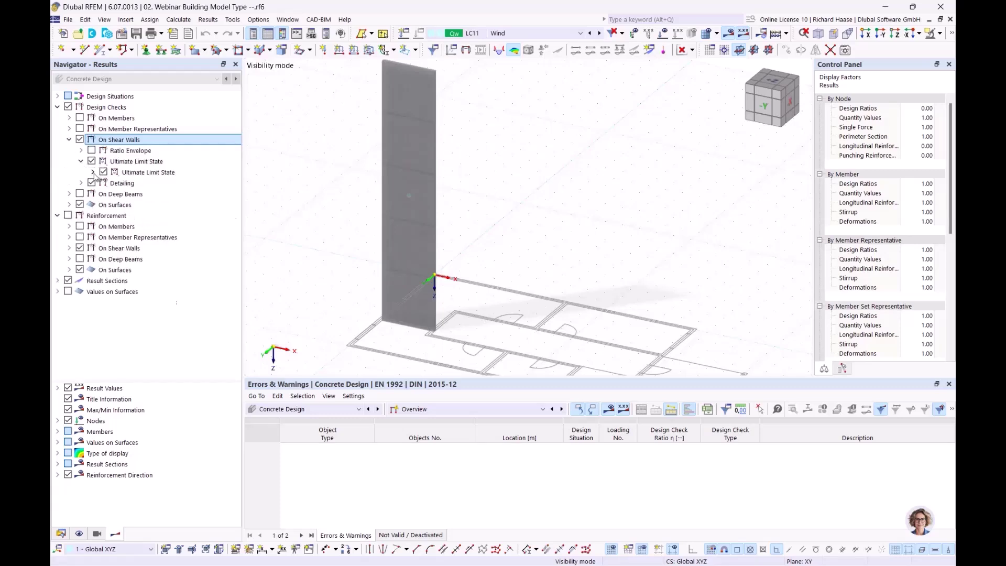
pyautogui.click(93, 172)
pyautogui.click(104, 183)
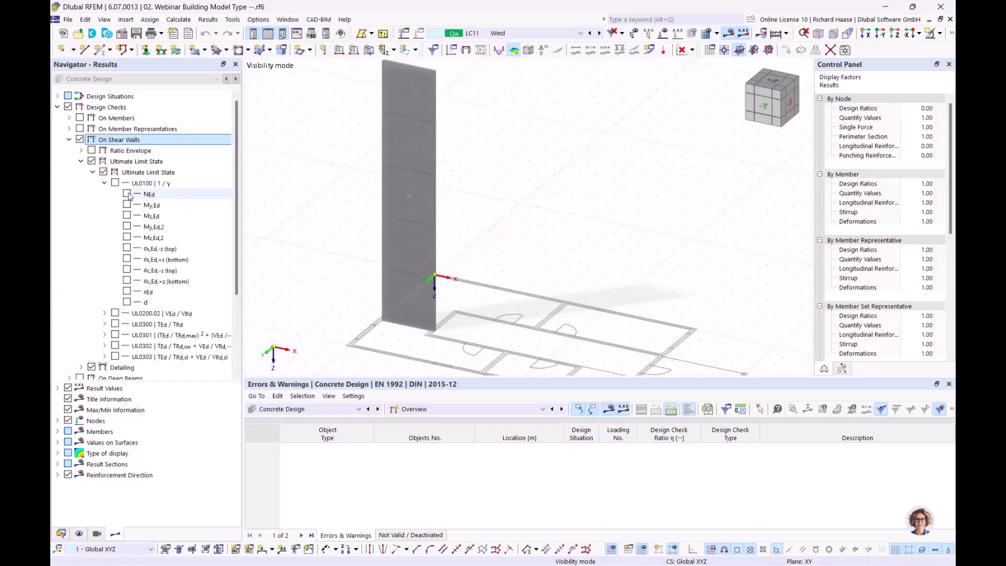
pyautogui.click(127, 194)
pyautogui.moveTo(551, 296); pyautogui.dragTo(514, 176, button='middle')
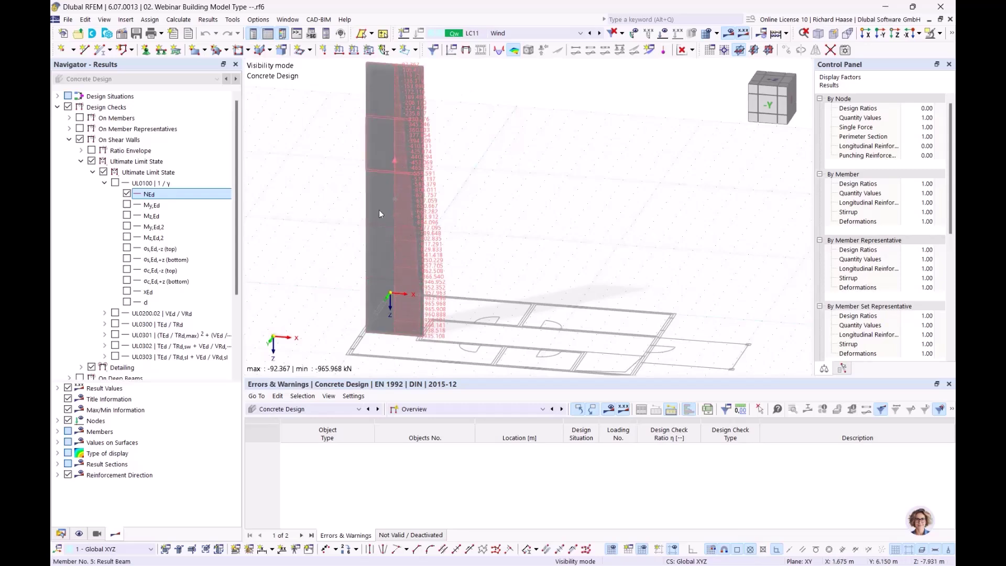
pyautogui.click(127, 194)
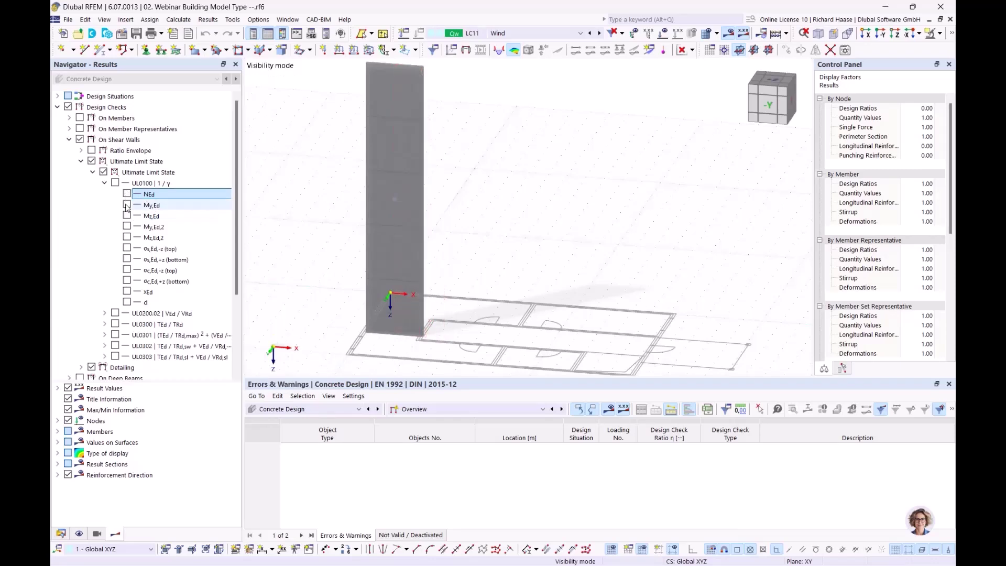
# - Review the wall's My,Ed moment diagram (max 25.63, min -176.03 kNm), then hide it
pyautogui.click(126, 205)
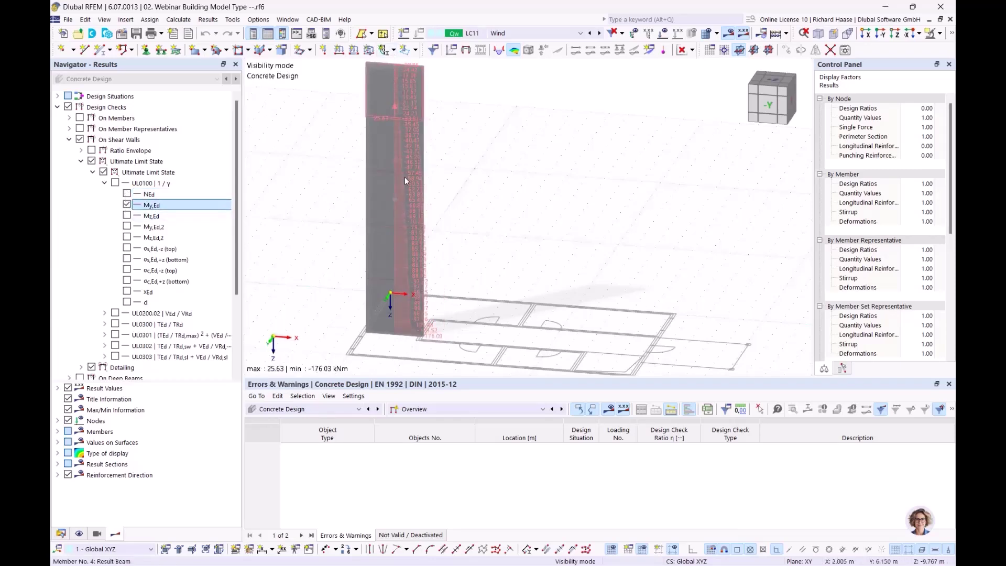
pyautogui.scroll(1, 453, 336)
pyautogui.keyDown('ctrl'); pyautogui.moveTo(452, 336); pyautogui.dragTo(422, 315, button='middle'); pyautogui.keyUp('ctrl')
pyautogui.scroll(1, 421, 319)
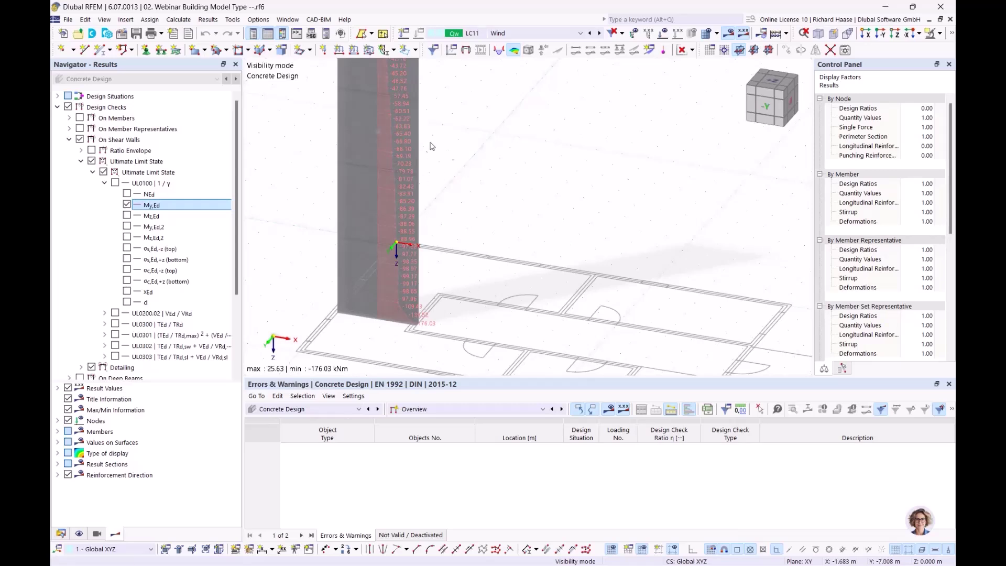
pyautogui.scroll(-2, 470, 183)
pyautogui.moveTo(471, 198); pyautogui.dragTo(461, 266, button='middle')
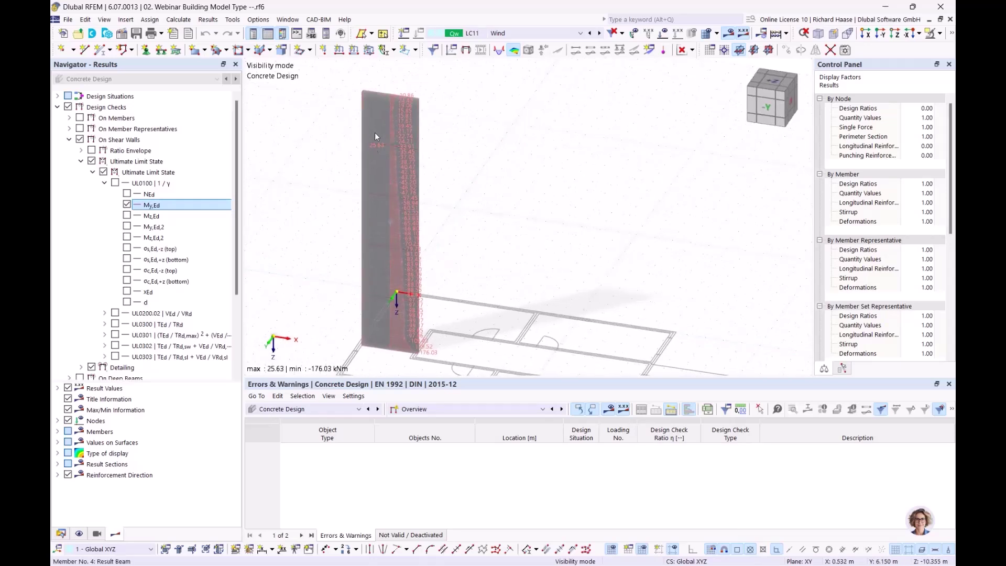
pyautogui.click(126, 205)
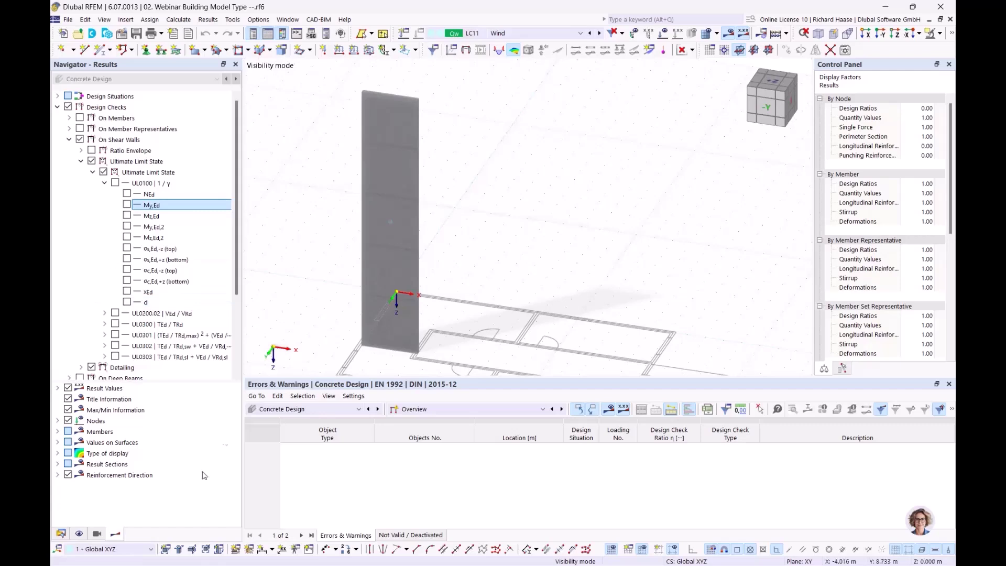
pyautogui.click(61, 533)
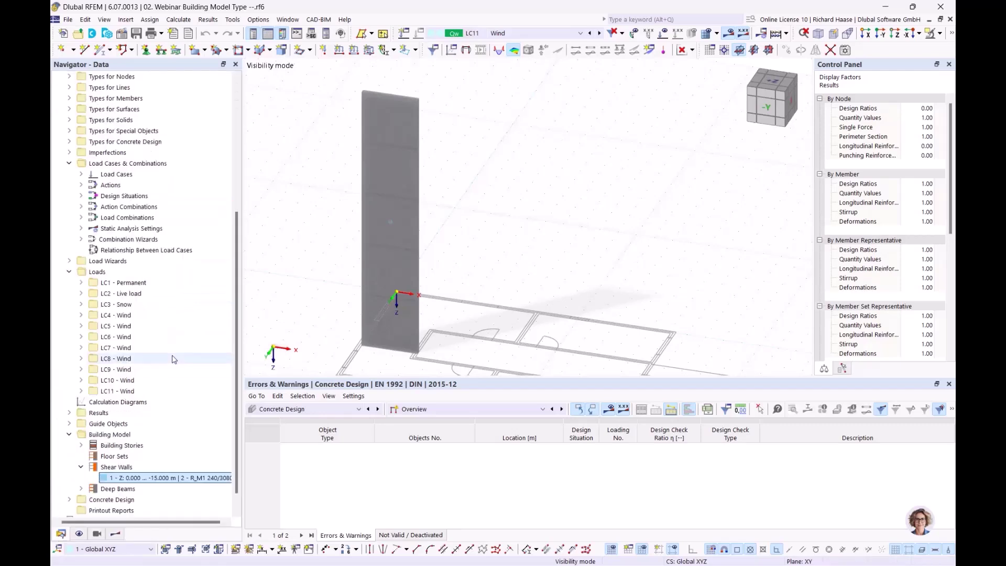
# - Inspect deep beam 1: two segments, 5.832 t mass, story 3, section 3 - R_M1 240/3000
pyautogui.click(82, 489)
pyautogui.scroll(-1, 104, 457)
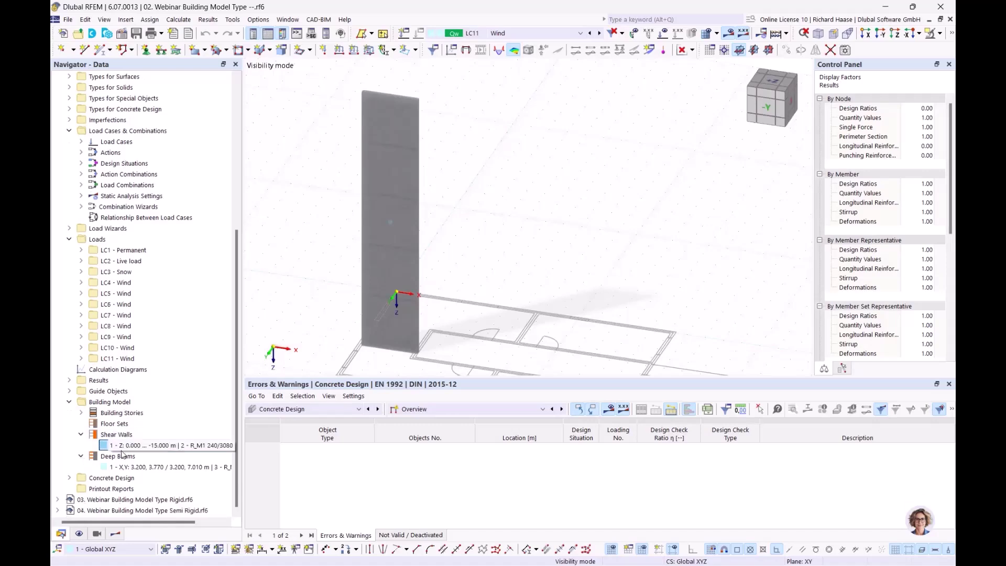
pyautogui.click(137, 468)
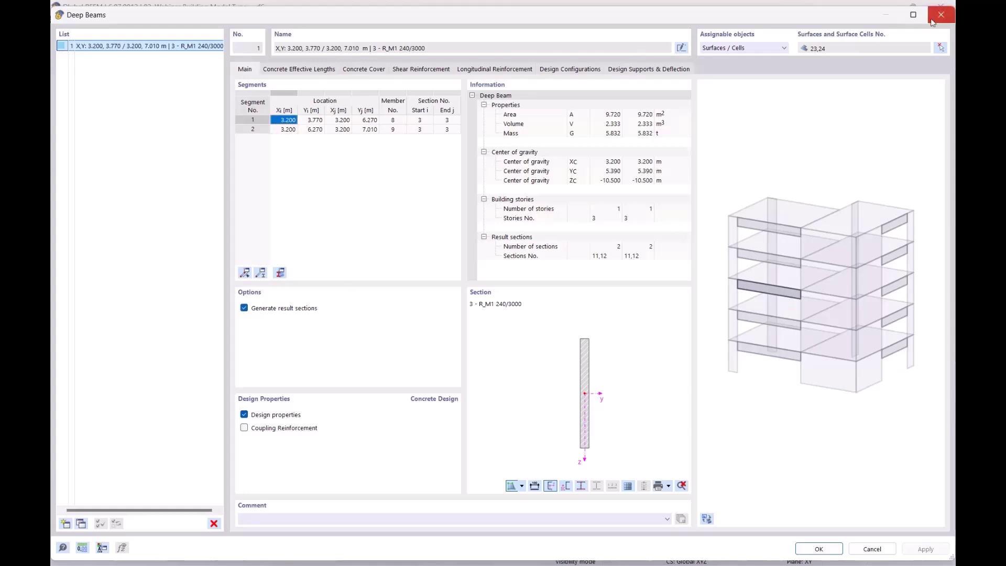
pyautogui.click(941, 14)
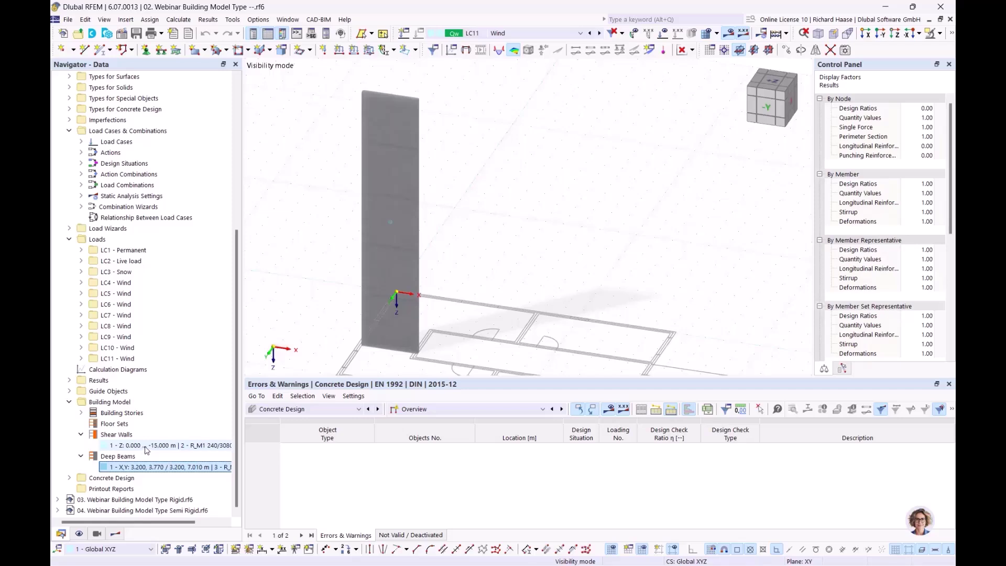
pyautogui.click(166, 446)
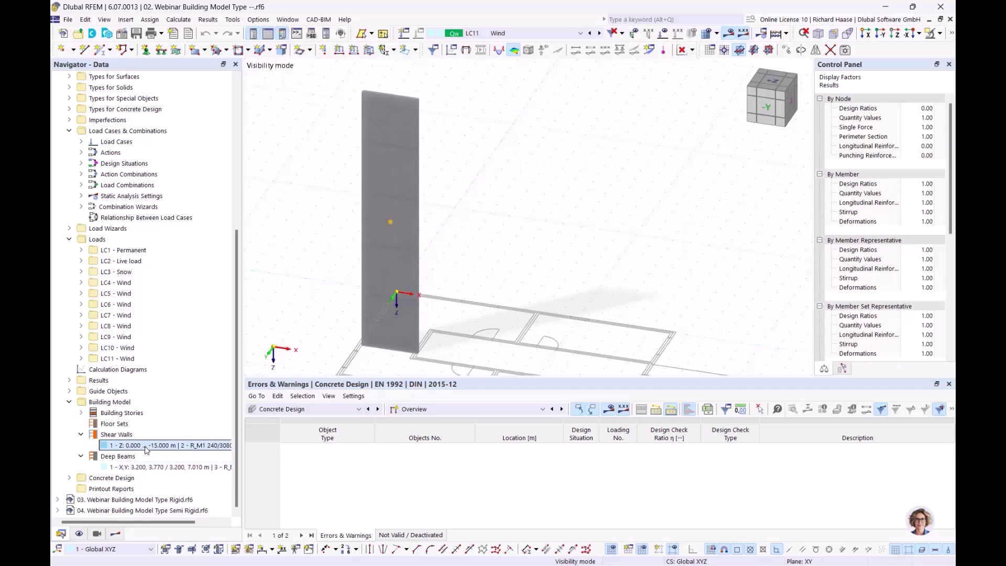
# - Activate 'OS1 - deep beam 3rd floor' to show only the deep beam (1.62 / 1.44 cm²/m)
pyautogui.click(97, 534)
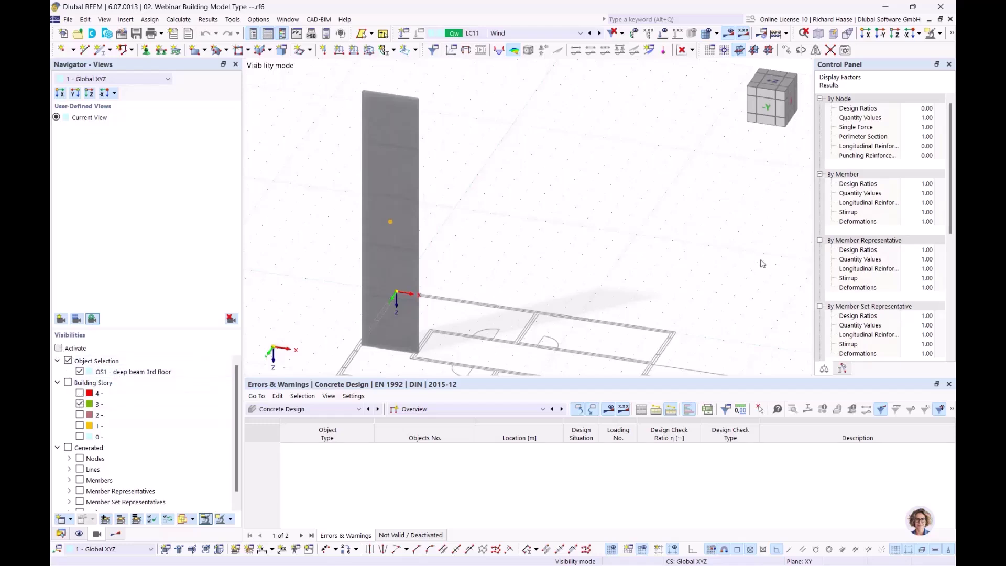
pyautogui.keyDown('ctrl'); pyautogui.moveTo(540, 224); pyautogui.dragTo(474, 173, button='middle'); pyautogui.keyUp('ctrl')
pyautogui.scroll(5, 482, 126)
pyautogui.keyDown('ctrl'); pyautogui.moveTo(528, 155); pyautogui.dragTo(528, 208, button='middle'); pyautogui.keyUp('ctrl')
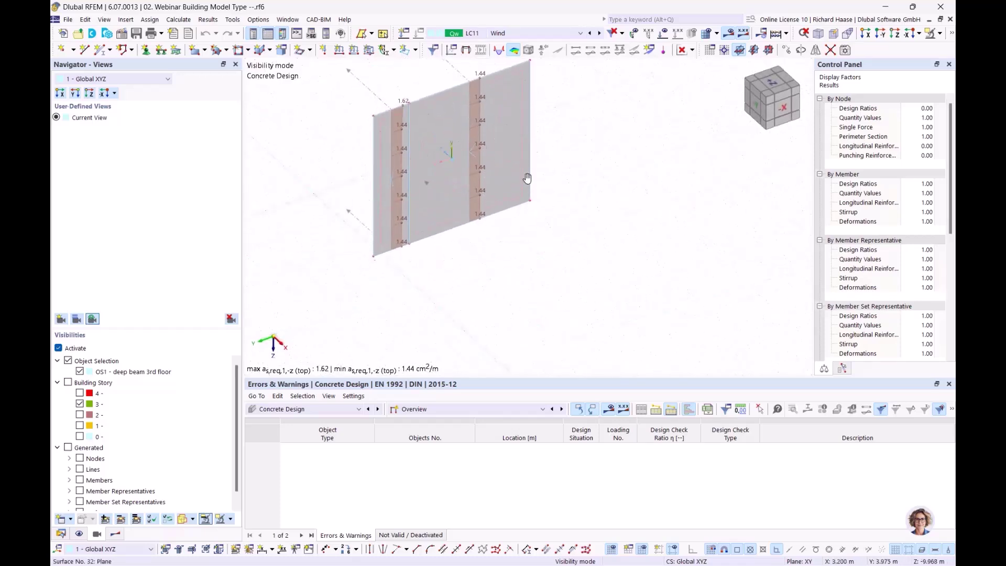
pyautogui.moveTo(525, 167); pyautogui.dragTo(537, 226, button='middle')
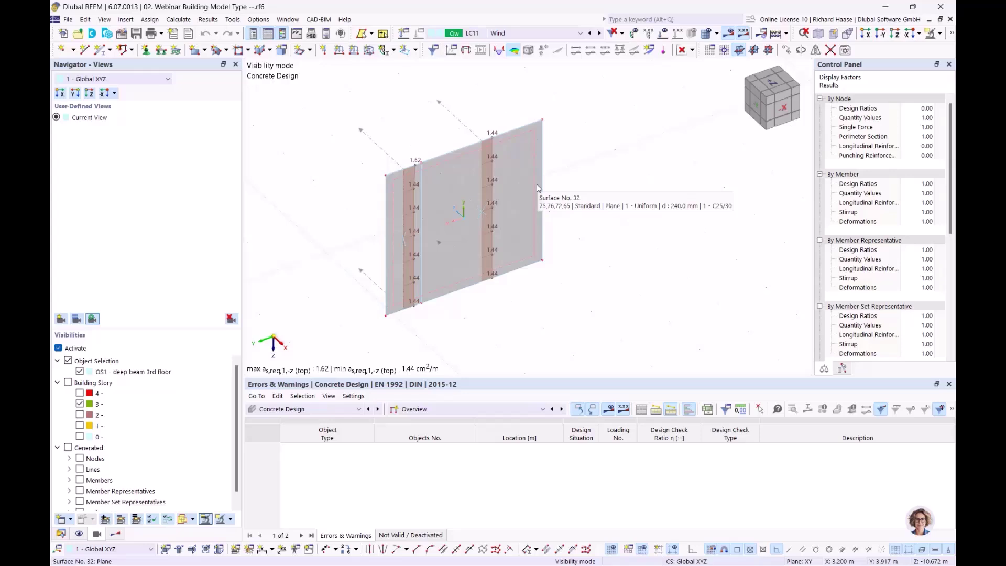
pyautogui.keyDown('ctrl'); pyautogui.moveTo(589, 170); pyautogui.dragTo(583, 178, button='middle'); pyautogui.keyUp('ctrl')
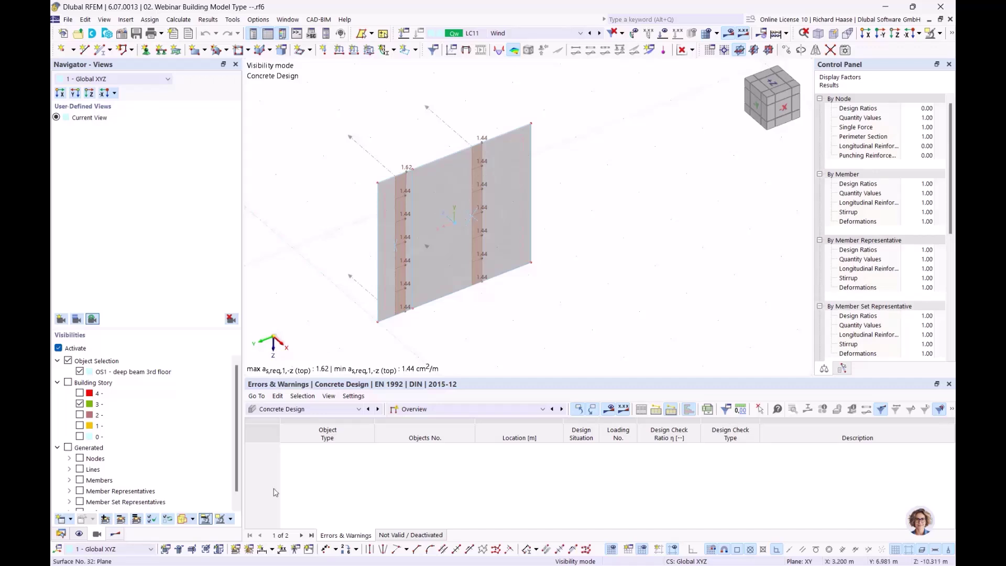
# - Turn on reinforcement results and hide the shear wall reinforcement in the Results navigator
pyautogui.click(116, 534)
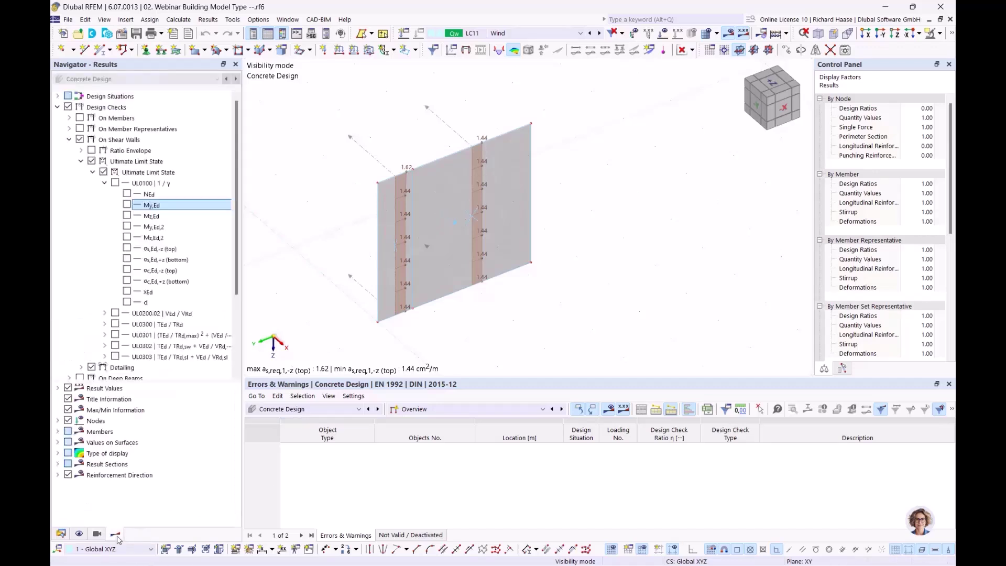
pyautogui.click(69, 139)
pyautogui.click(69, 173)
pyautogui.click(72, 108)
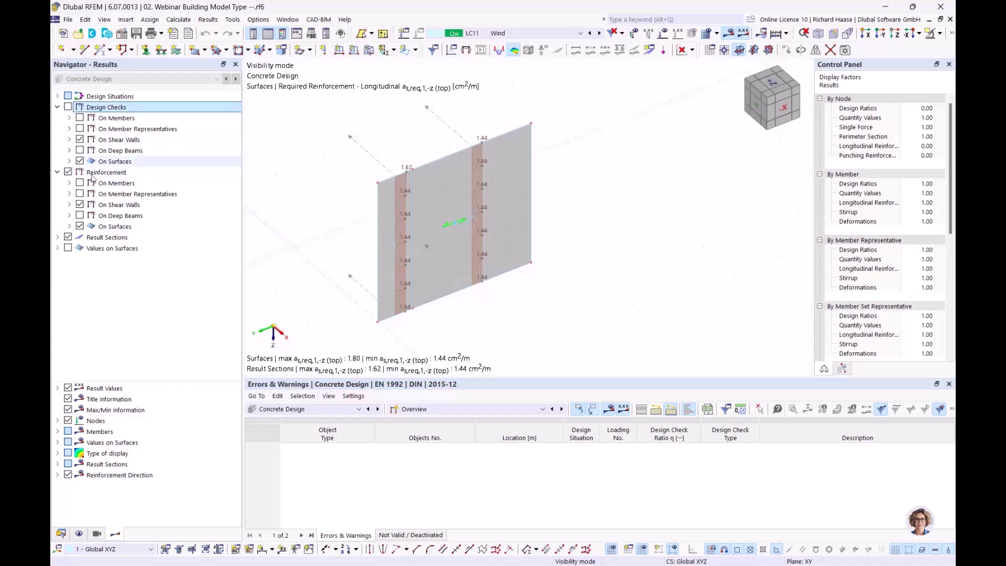
pyautogui.click(79, 204)
pyautogui.click(69, 216)
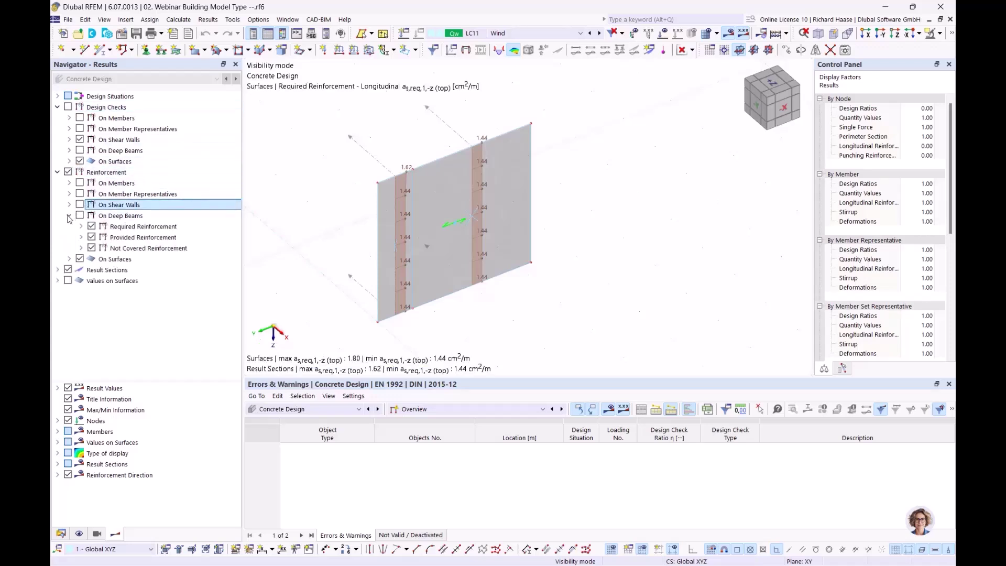
pyautogui.click(81, 226)
pyautogui.click(92, 238)
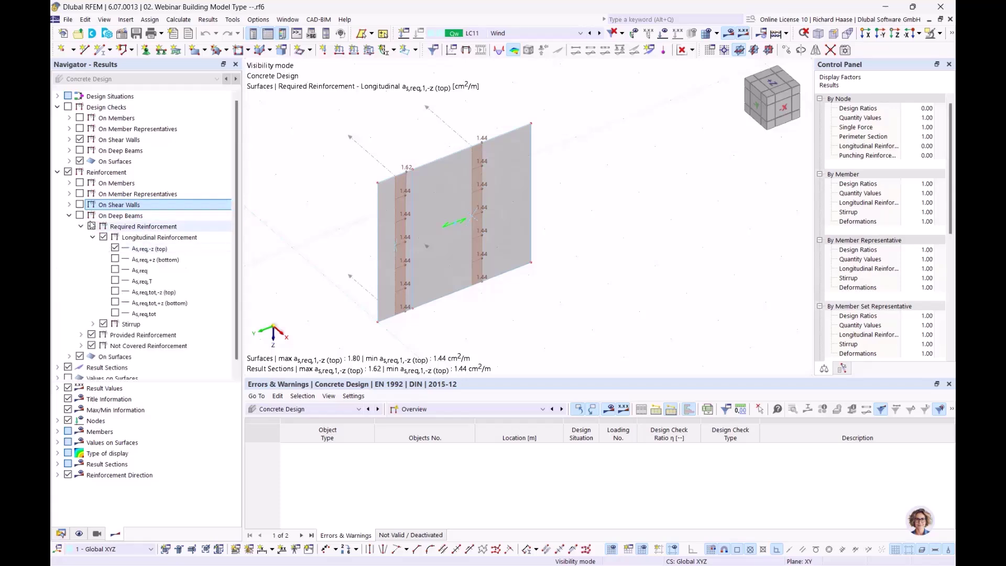
pyautogui.click(69, 216)
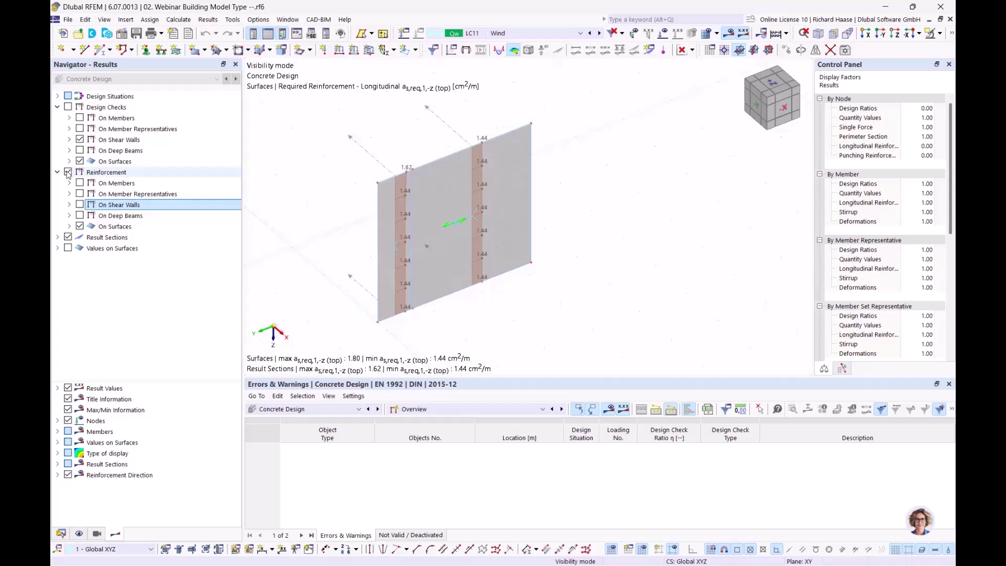
# - Cycle the required longitudinal surface reinforcement layers, ending on as,req,2,+z at 1.80 cm²/m
pyautogui.click(69, 227)
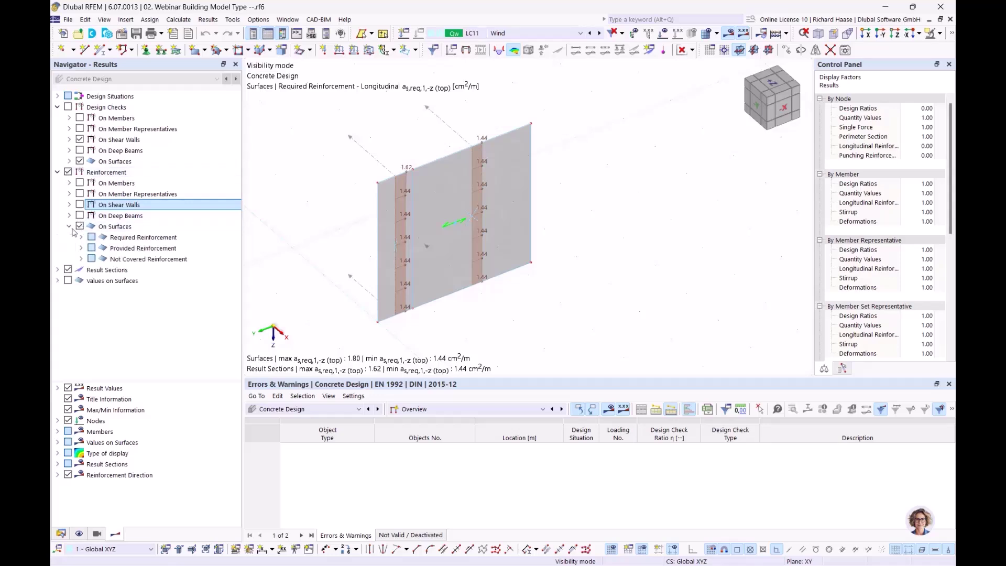
pyautogui.click(80, 237)
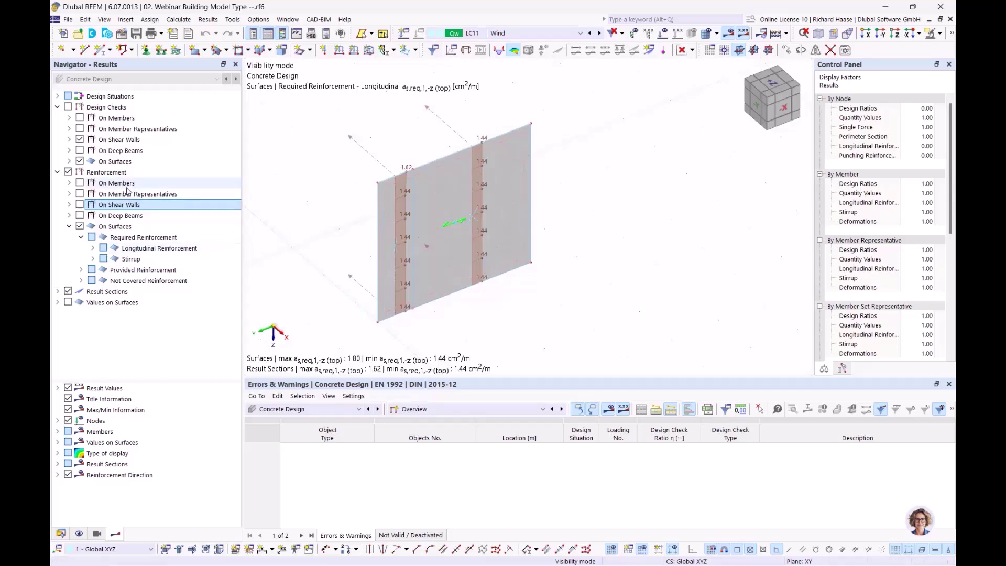
pyautogui.click(130, 216)
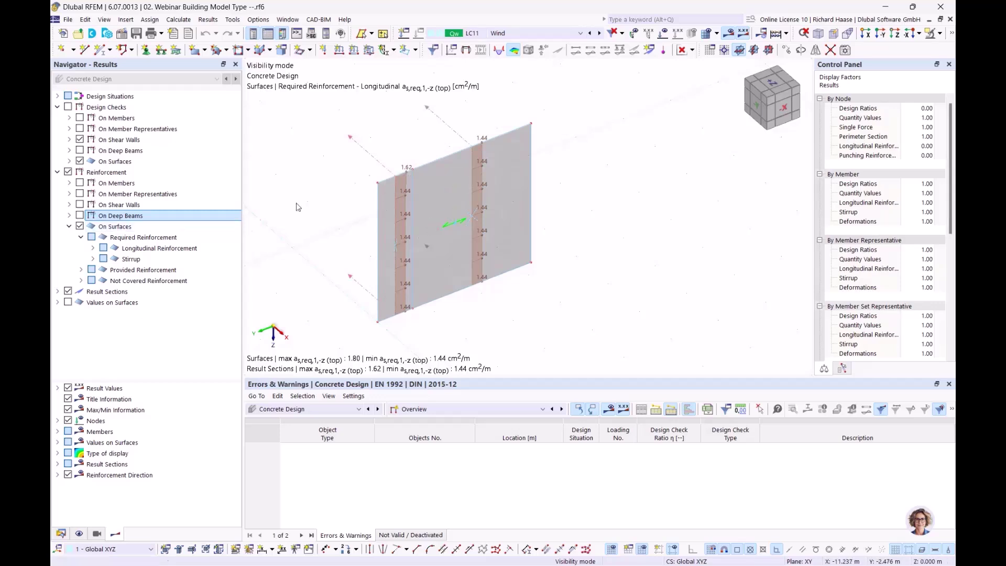
pyautogui.click(92, 250)
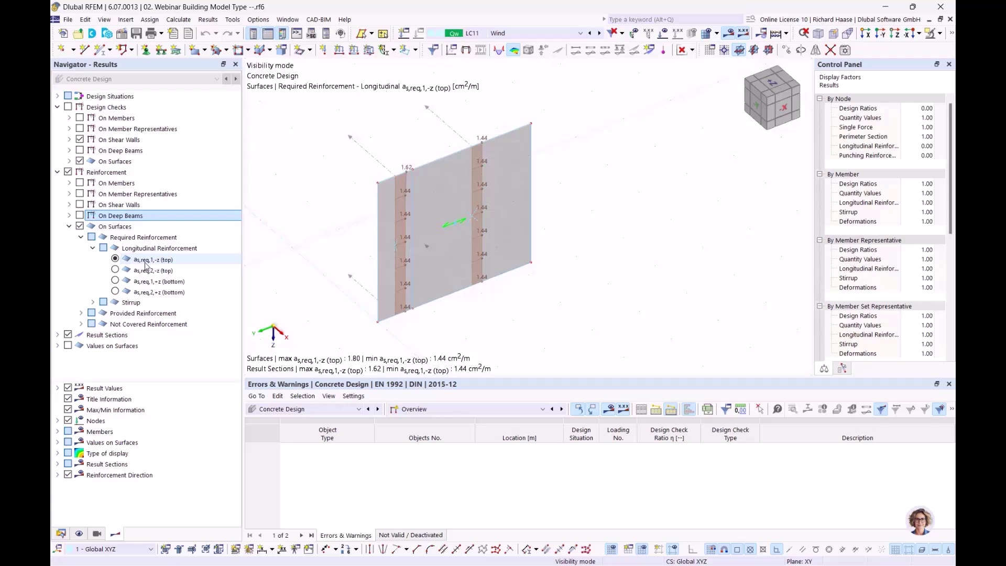
pyautogui.click(116, 281)
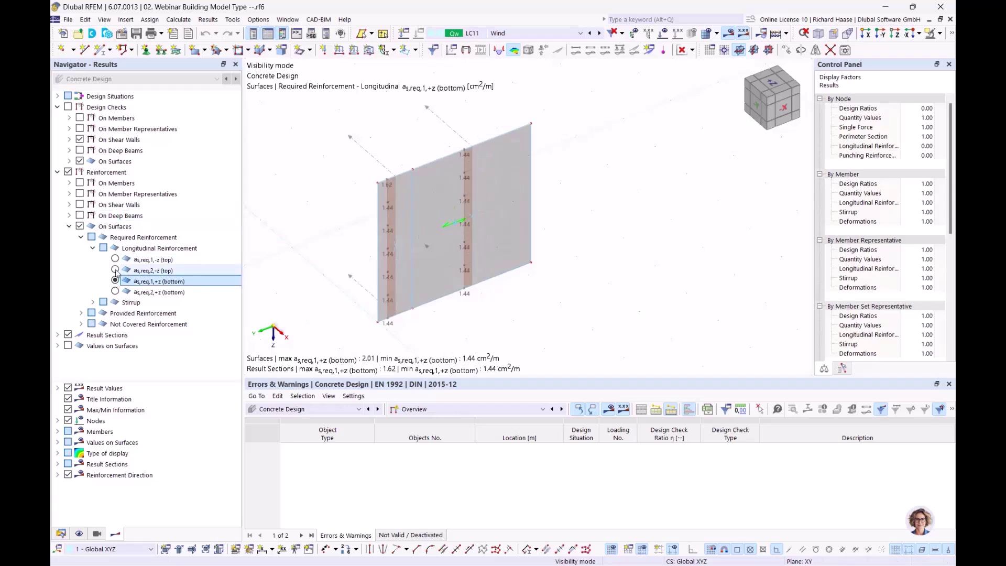
pyautogui.click(115, 270)
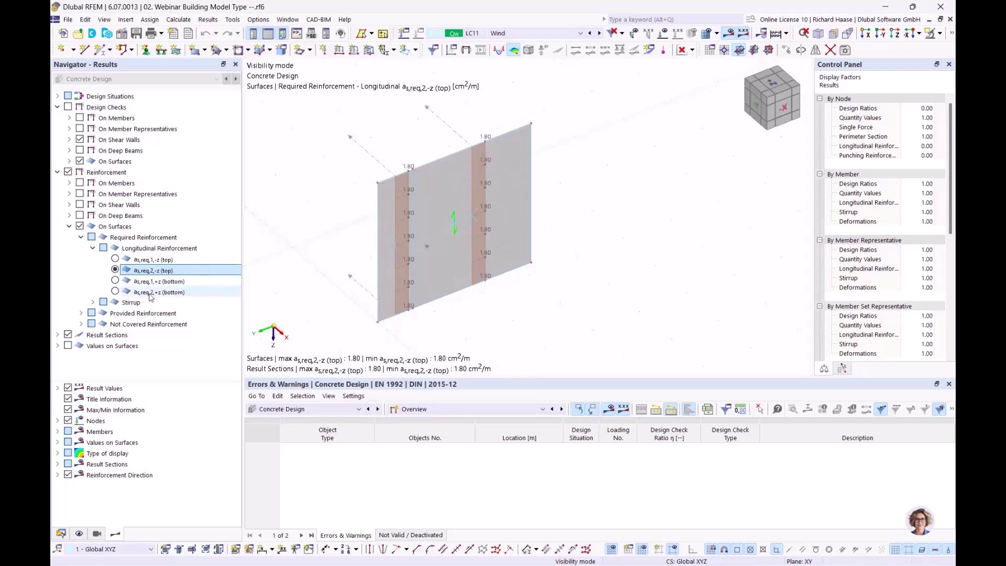
pyautogui.click(116, 292)
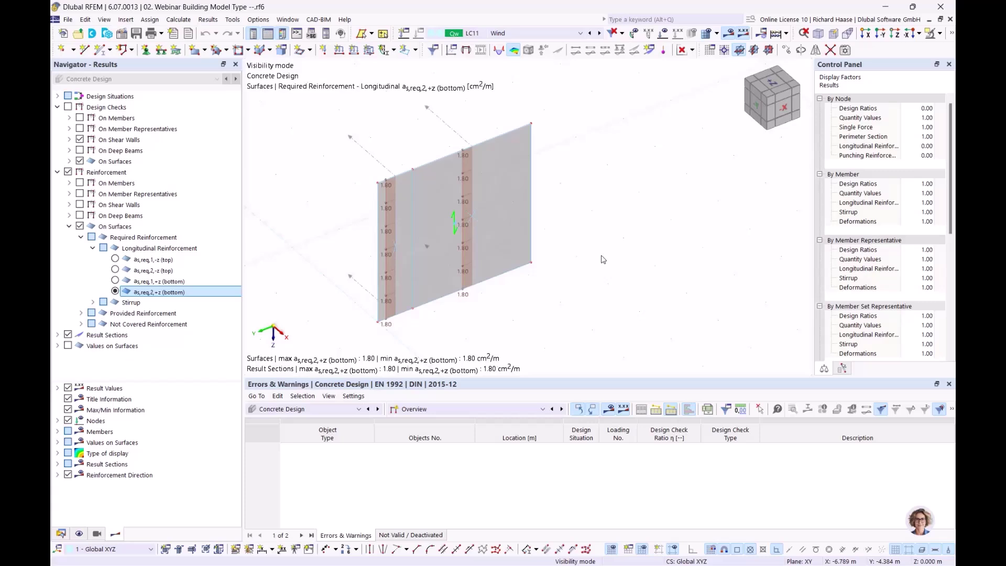
# - Remove the design check diagrams from result section 11's diagrams
pyautogui.rightClick(460, 137)
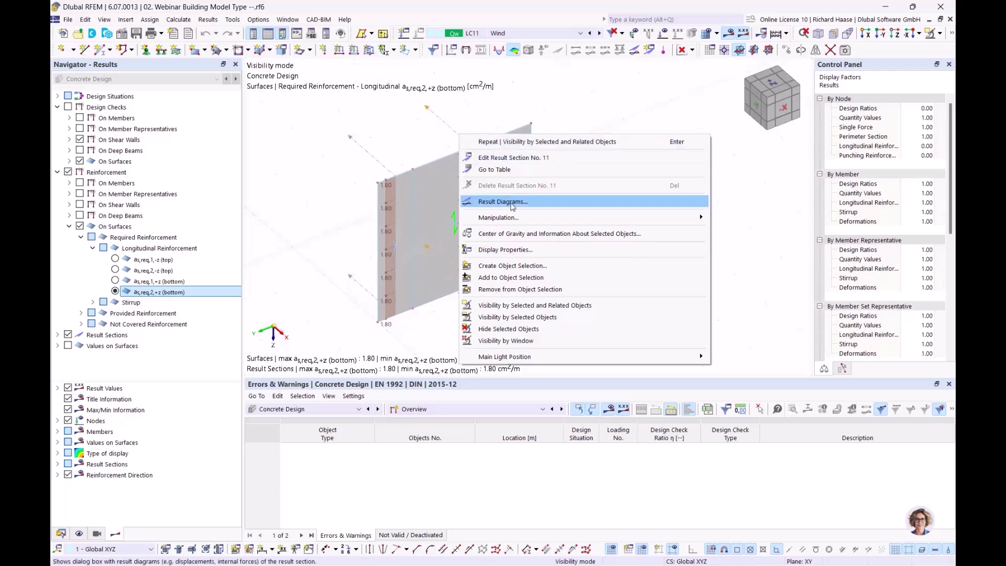
pyautogui.click(512, 204)
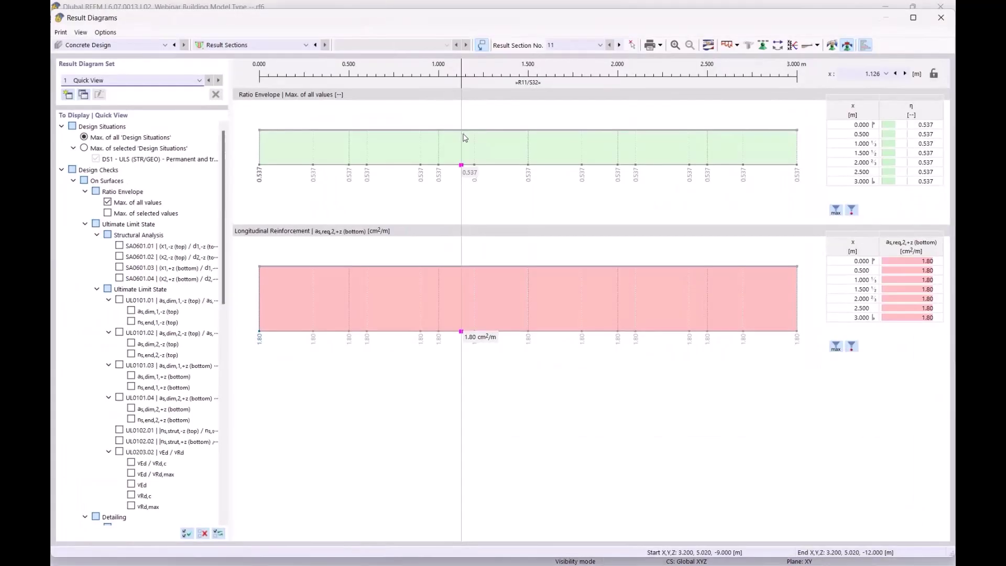
pyautogui.rightClick(386, 142)
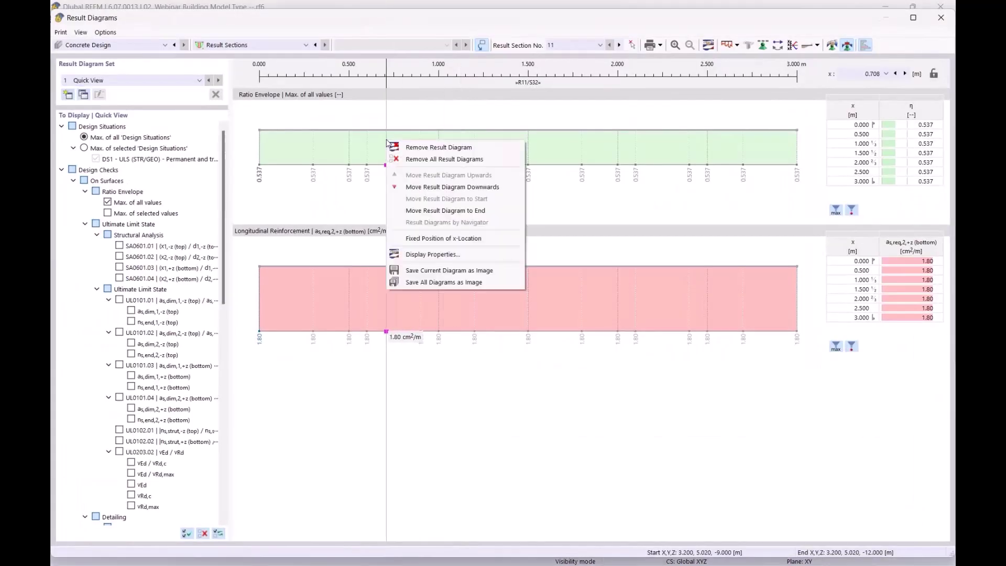
pyautogui.click(414, 158)
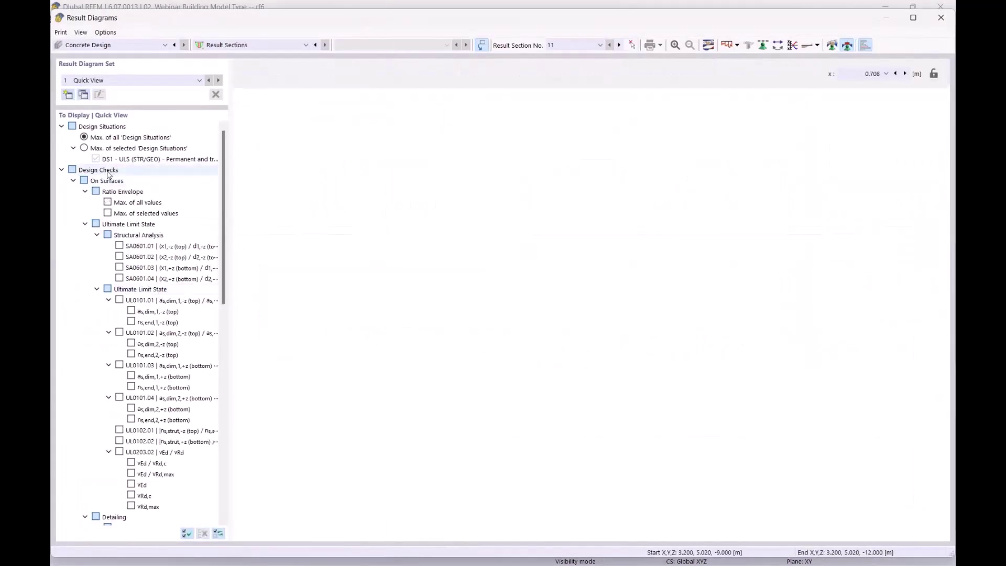
pyautogui.click(62, 169)
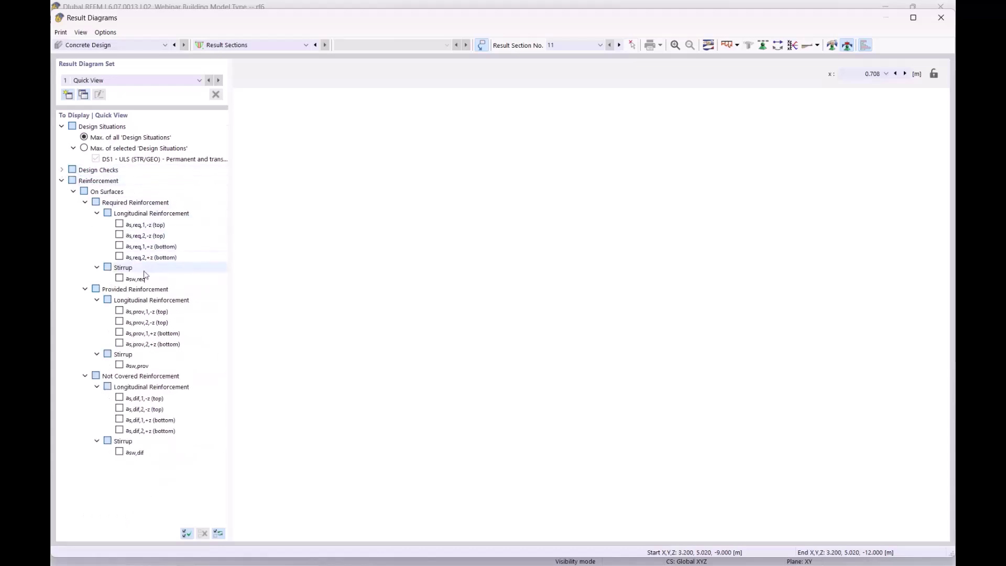
# - Show as,req,1,-z and as,req,1,+z diagrams (1.44 cm²/m) and open Smooth Ranges settings
pyautogui.click(119, 225)
pyautogui.click(119, 246)
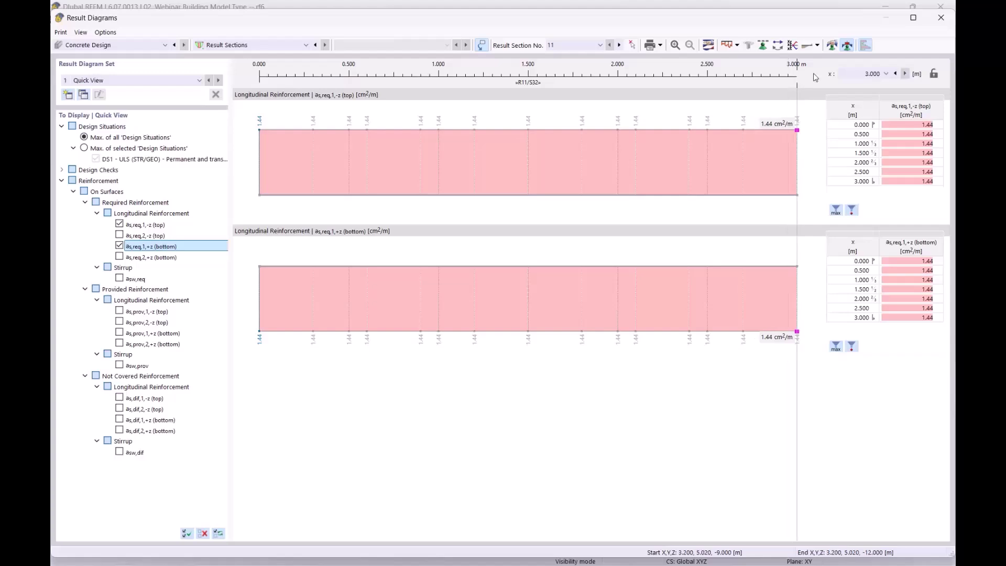
pyautogui.click(832, 46)
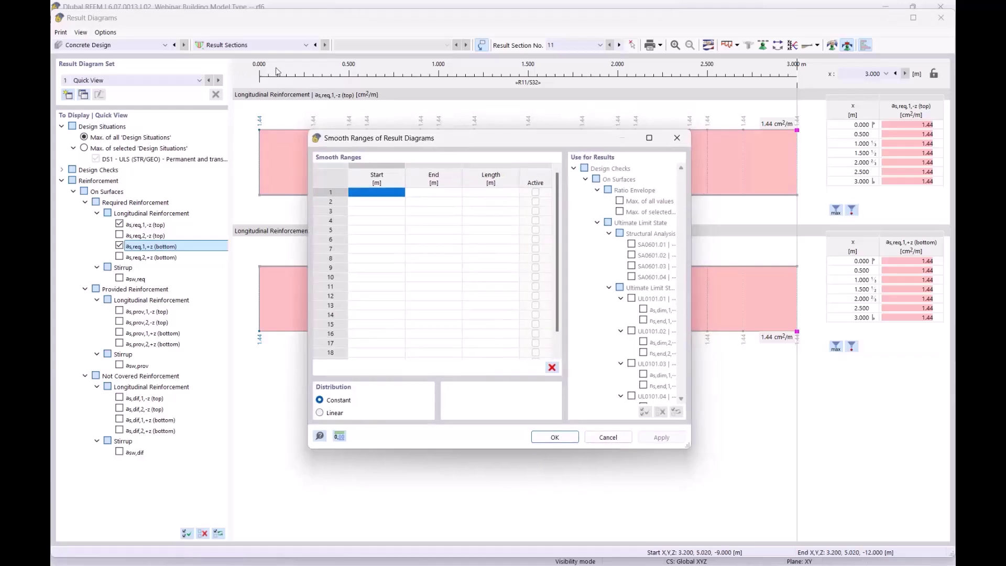
# - Define one smooth range from 0.000 to 3.000 m and apply it to both reinforcement diagrams
pyautogui.click(374, 193)
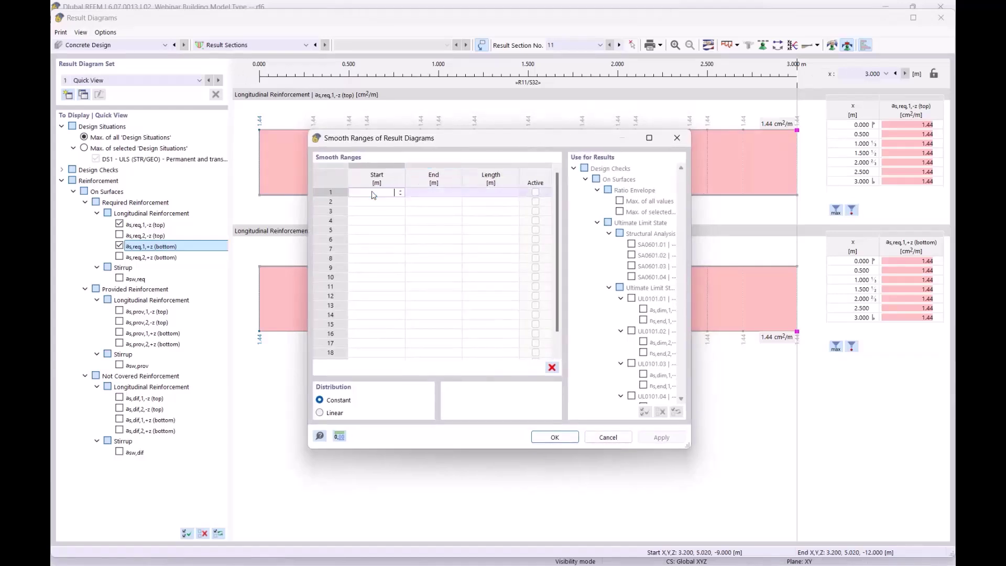
pyautogui.press('Tab')
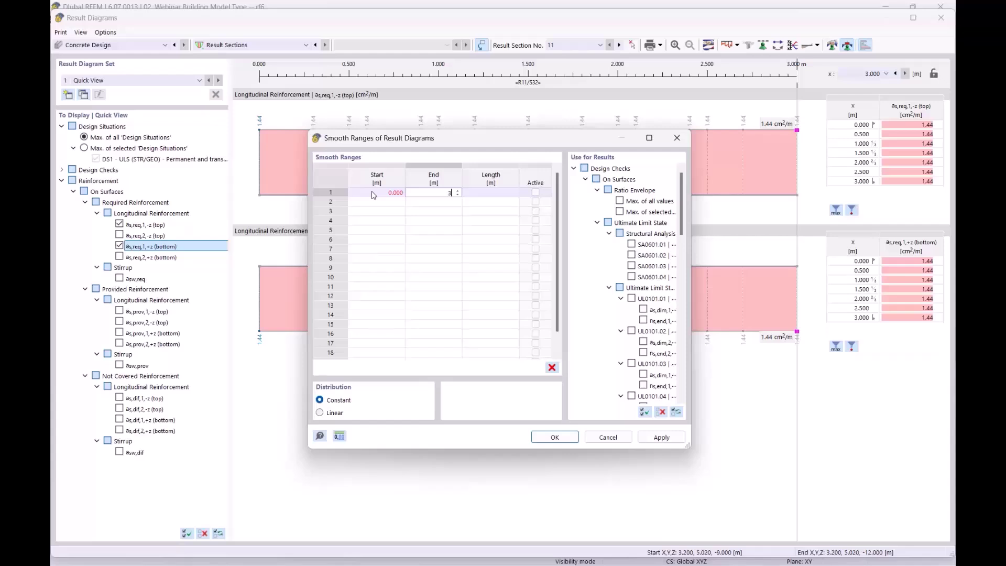
pyautogui.click(555, 437)
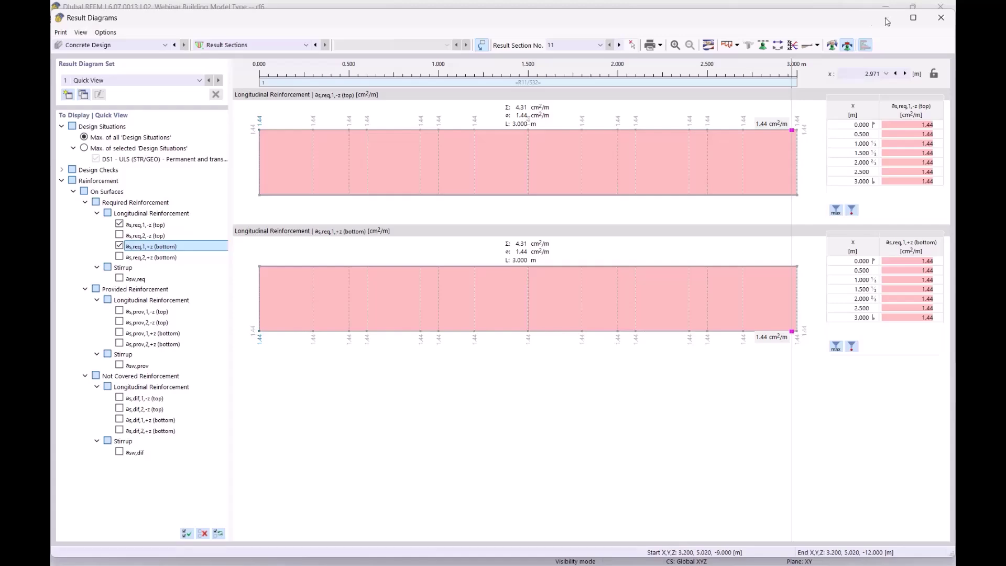
# - Swap the as,req,1 top and bottom diagrams for as,req,2,-z and as,req,2,+z, both 1.80 cm²/m
pyautogui.moveTo(827, 22); pyautogui.dragTo(782, 352)
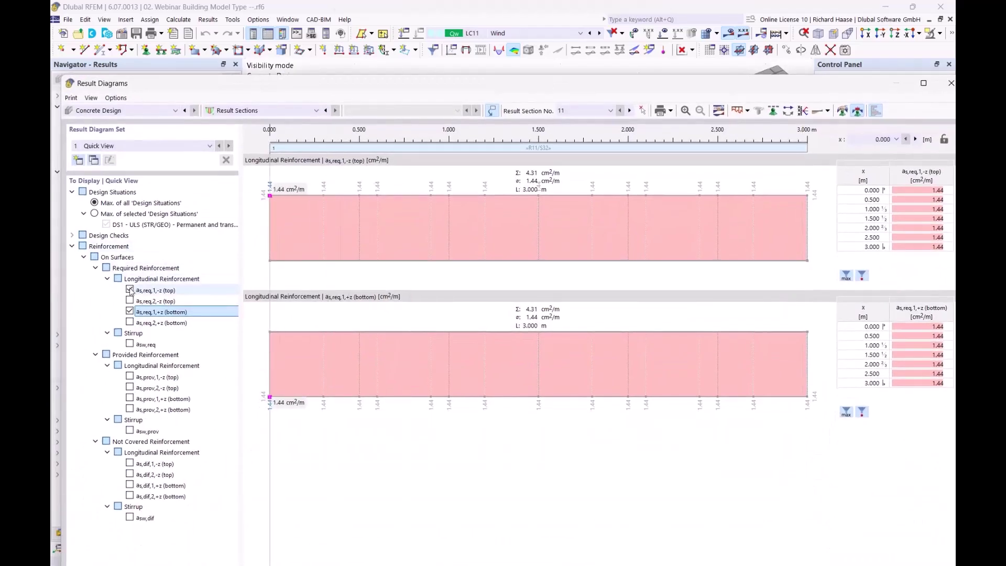
pyautogui.click(130, 290)
pyautogui.click(130, 311)
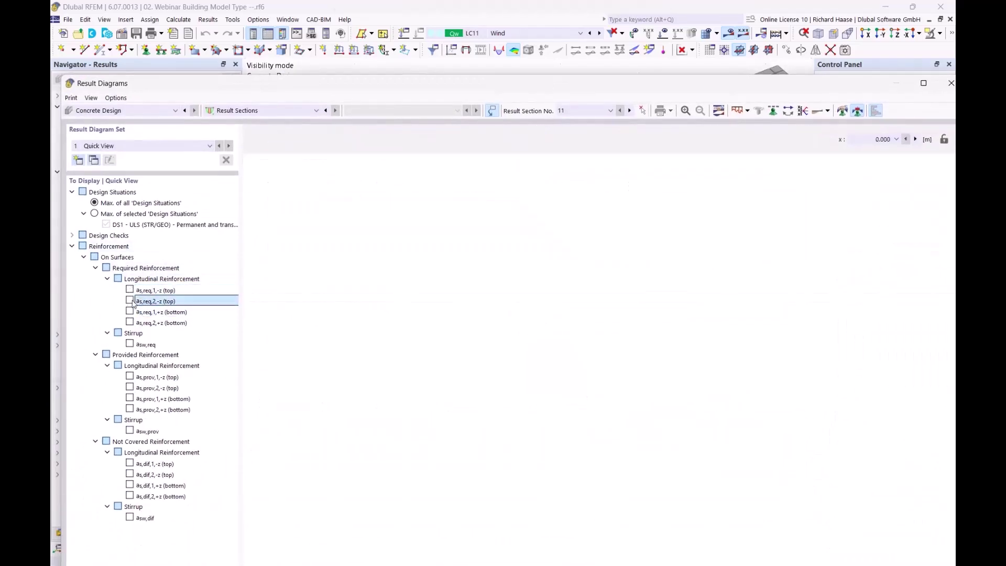
pyautogui.click(130, 301)
pyautogui.click(129, 322)
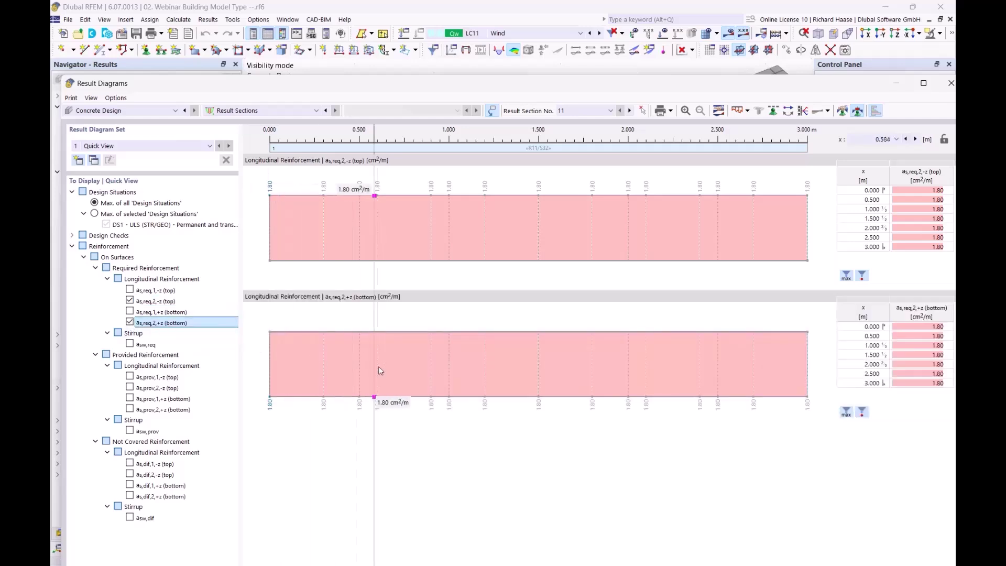
pyautogui.click(167, 301)
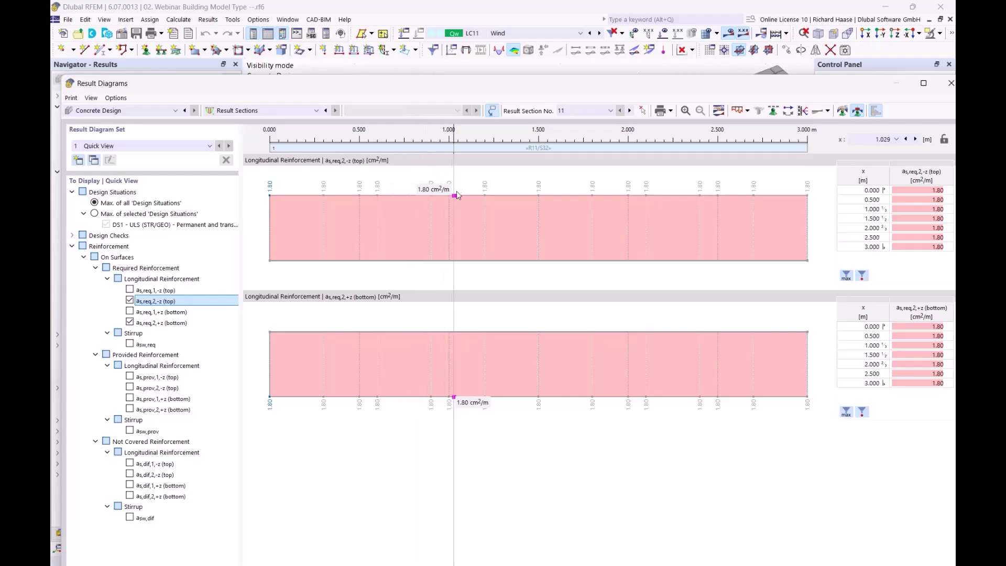
pyautogui.moveTo(631, 83); pyautogui.dragTo(573, 376)
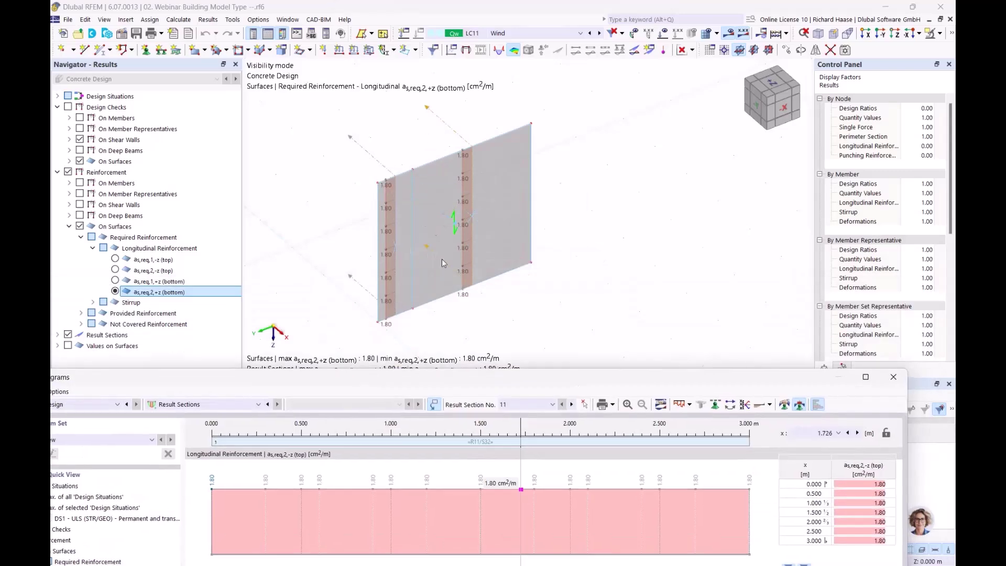
# - Close the Result Diagrams window and pan the wall back into view
pyautogui.moveTo(644, 380); pyautogui.dragTo(598, 111)
pyautogui.click(847, 108)
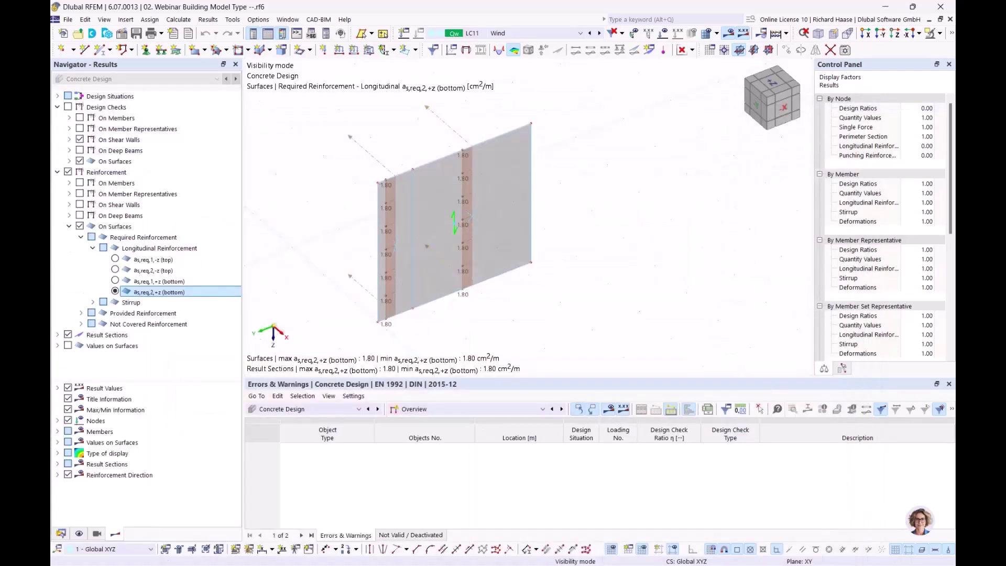
pyautogui.moveTo(582, 304)
pyautogui.mouseDown(button='middle')
pyautogui.moveTo(639, 283)
pyautogui.moveTo(574, 290)
pyautogui.mouseUp(button='middle')
pyautogui.scroll(-1, 572, 285)
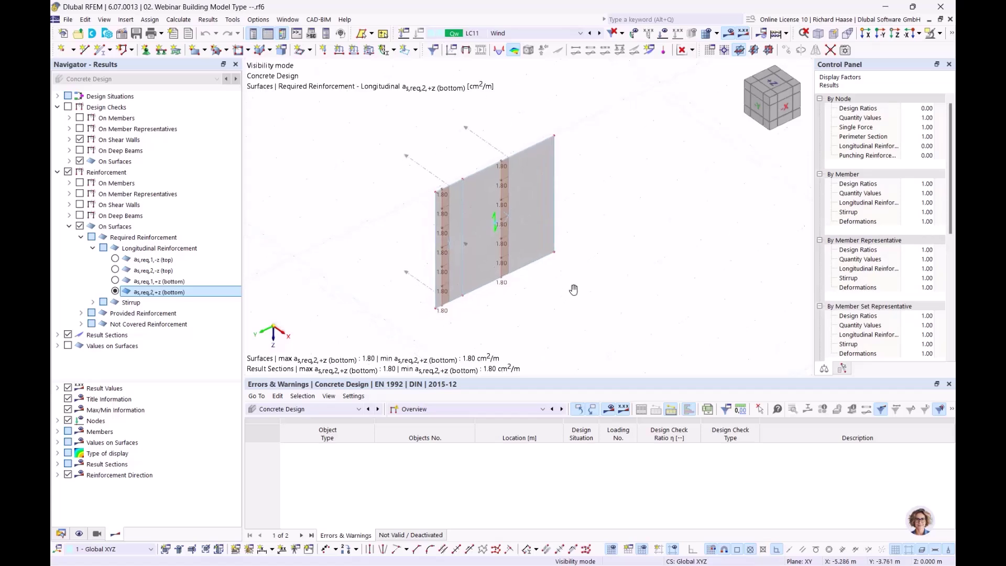
# - Cancel visibility mode so the whole building's reinforcement results and warnings are visible
pyautogui.click(942, 37)
pyautogui.click(846, 129)
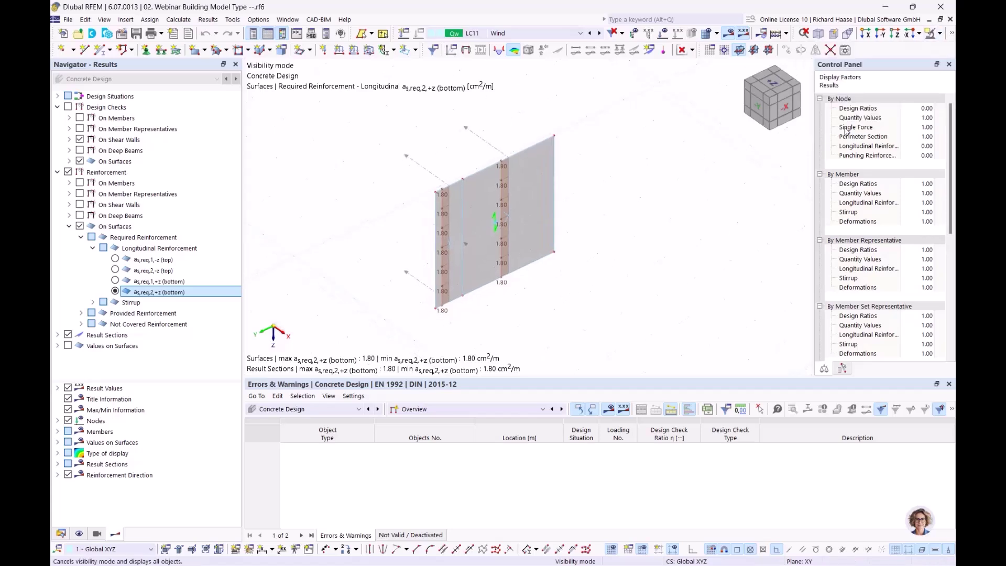
pyautogui.scroll(-7, 598, 278)
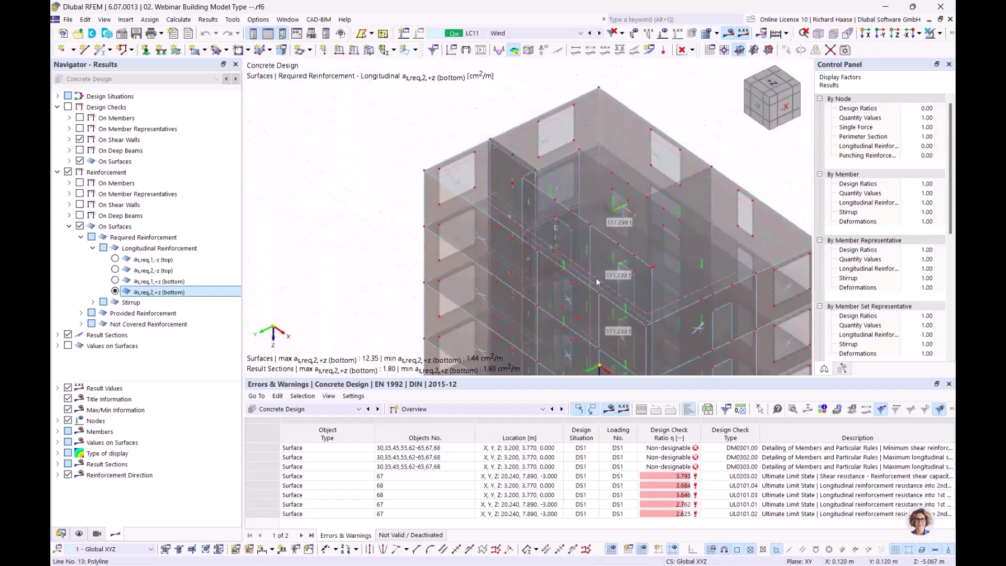
pyautogui.scroll(1, 530, 182)
pyautogui.moveTo(534, 182); pyautogui.dragTo(512, 111, button='middle')
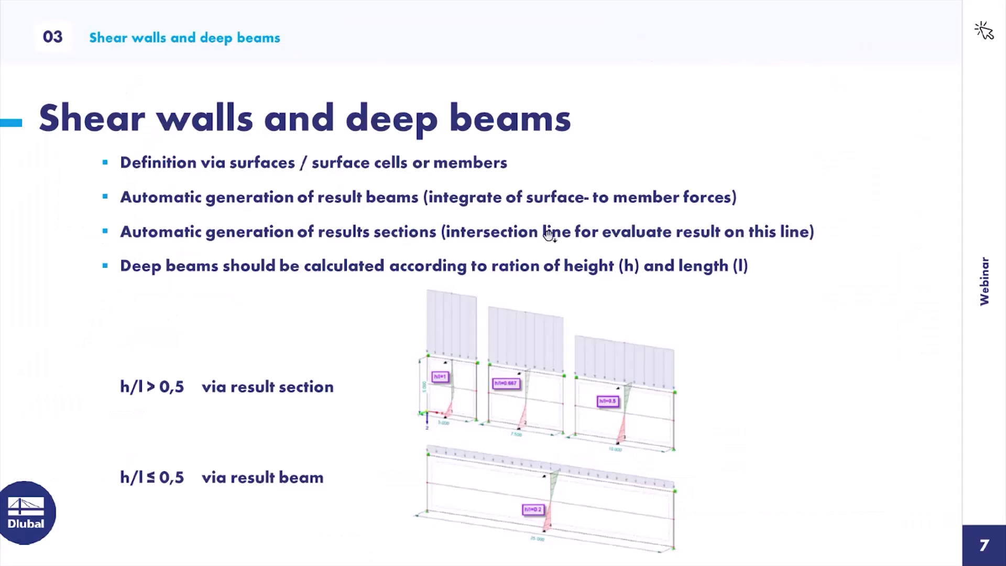
# - Advance the slideshow from slide 7 to slide 8, 'Result evaluation'
pyautogui.click(542, 221)
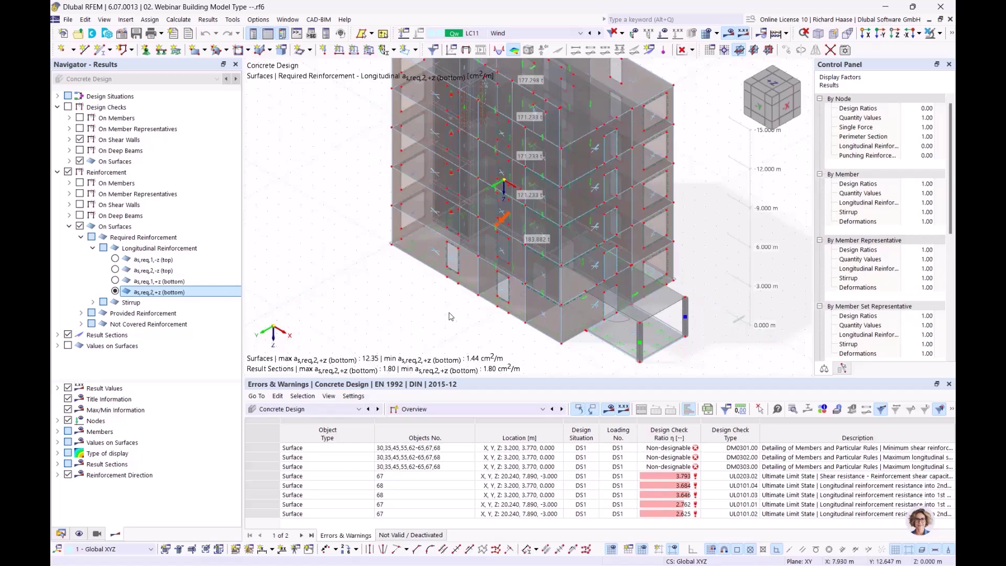
# - Switch the results table module from Concrete Design to Static Analysis and open the Overview list
pyautogui.click(300, 410)
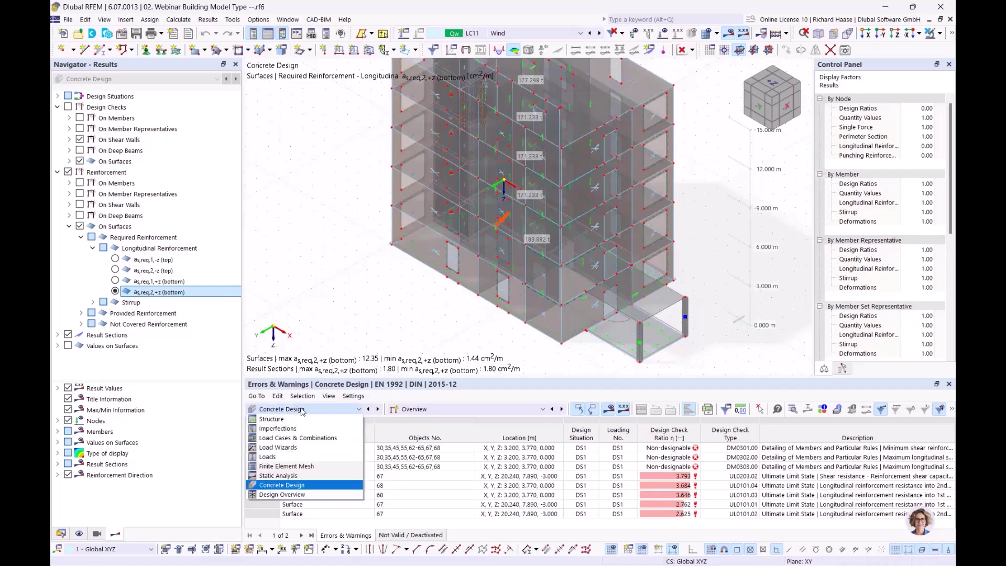
pyautogui.click(308, 480)
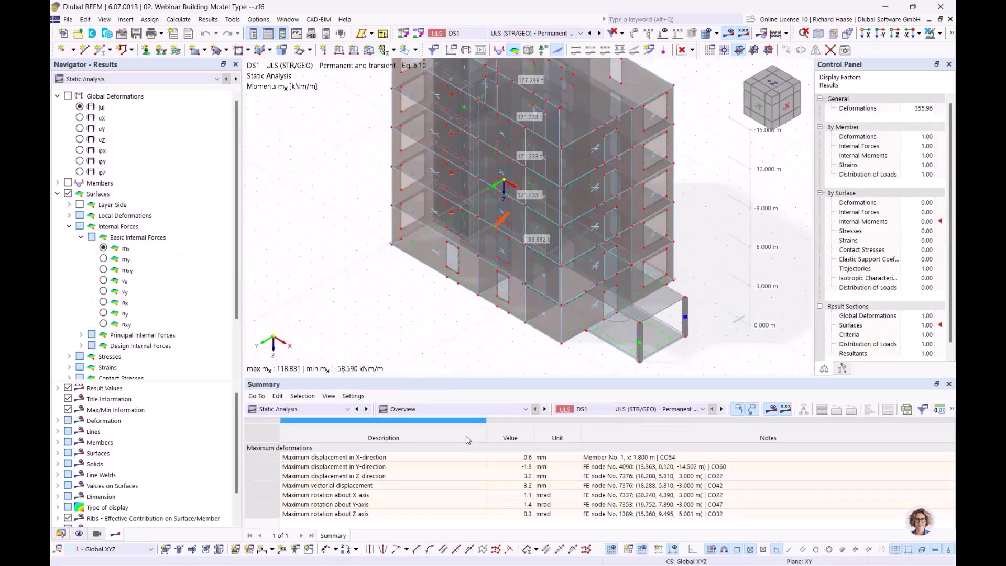
pyautogui.click(457, 408)
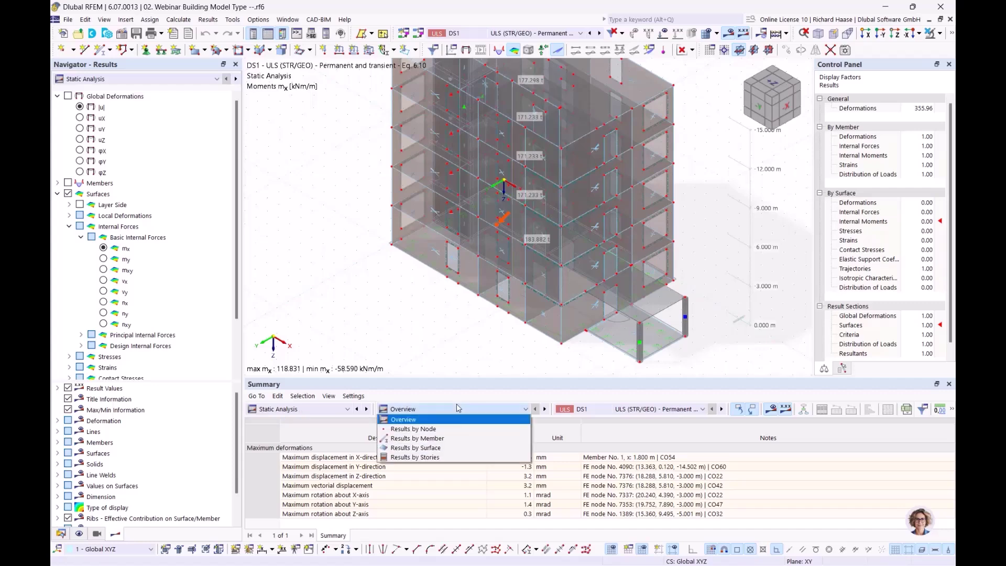
pyautogui.click(432, 458)
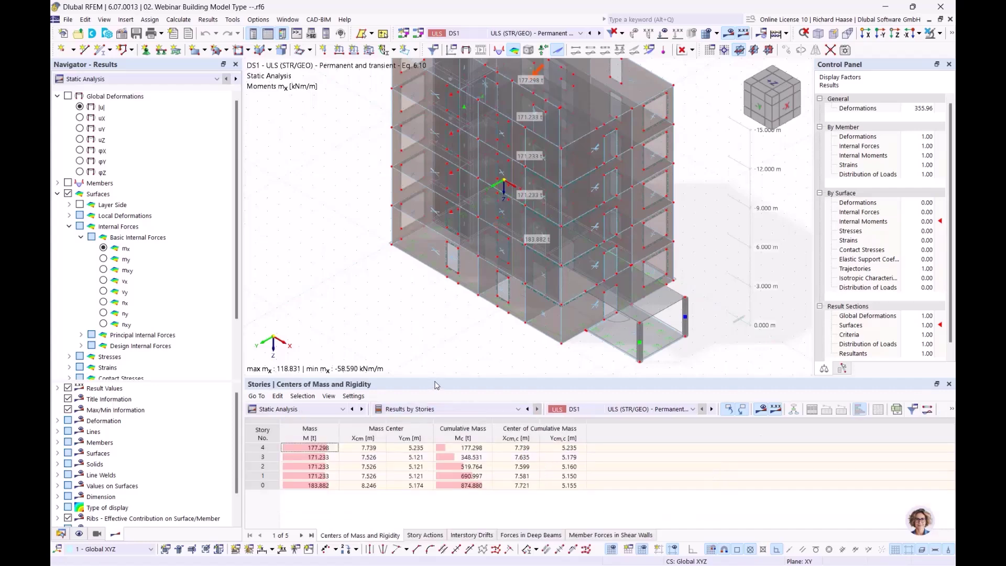
pyautogui.moveTo(443, 378); pyautogui.dragTo(455, 358)
pyautogui.moveTo(490, 322); pyautogui.dragTo(397, 351, button='middle')
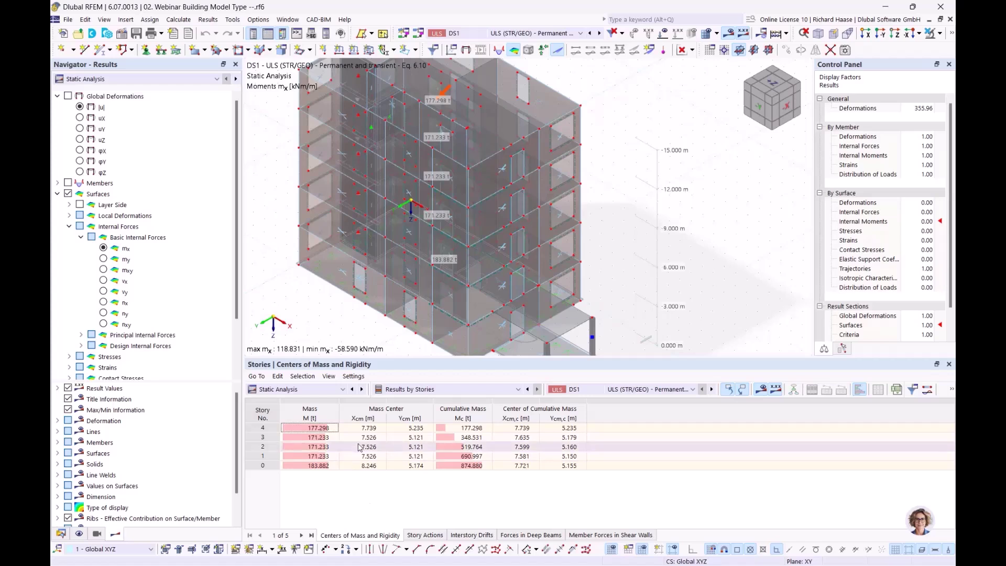
pyautogui.click(329, 430)
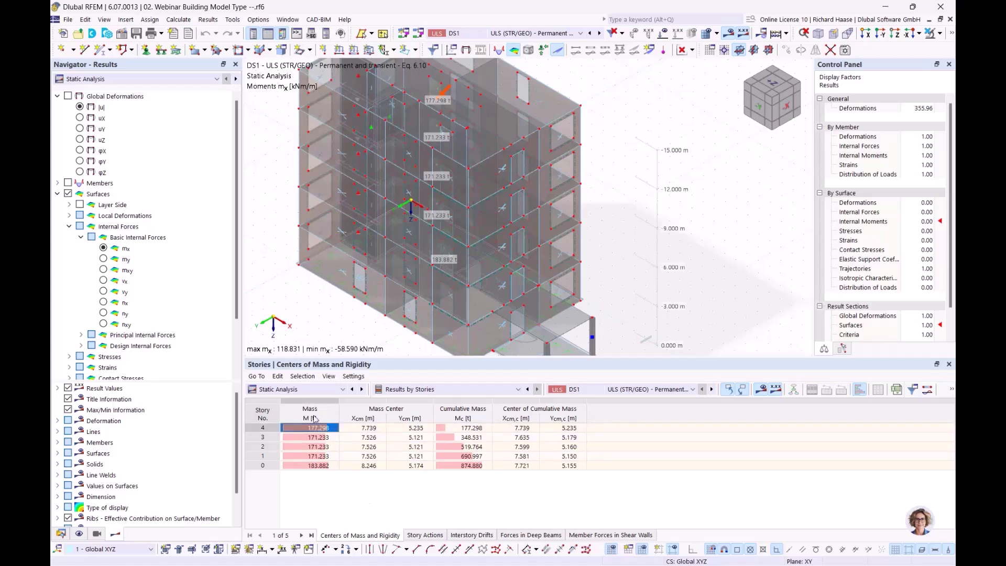
pyautogui.keyDown('ctrl'); pyautogui.moveTo(546, 234); pyautogui.dragTo(448, 198, button='middle'); pyautogui.keyUp('ctrl')
pyautogui.keyDown('ctrl'); pyautogui.moveTo(448, 198); pyautogui.dragTo(411, 226, button='middle'); pyautogui.keyUp('ctrl')
pyautogui.moveTo(353, 270); pyautogui.dragTo(412, 356, button='middle')
pyautogui.click(328, 438)
pyautogui.click(325, 446)
pyautogui.click(322, 457)
pyautogui.click(323, 447)
pyautogui.click(325, 438)
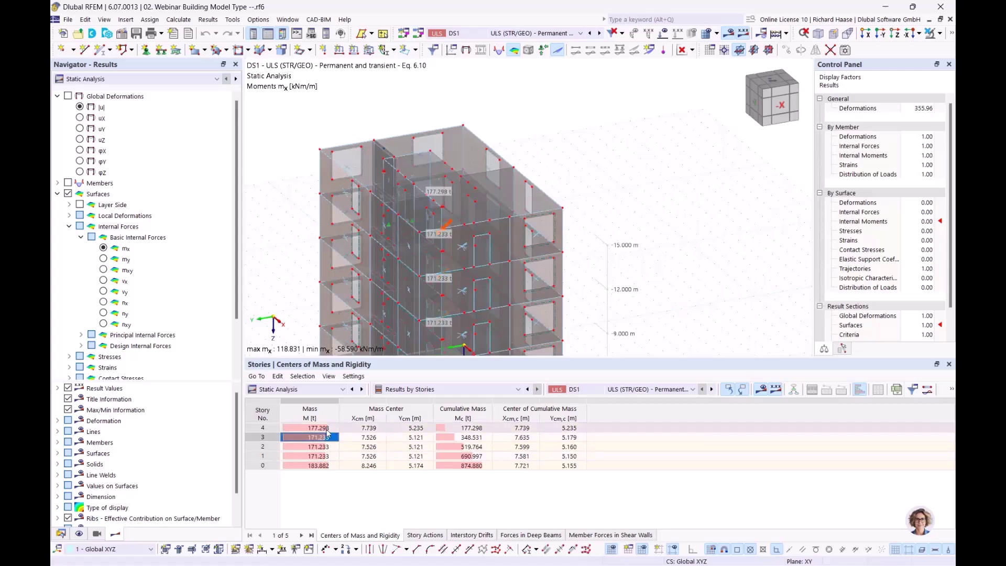
pyautogui.click(325, 428)
pyautogui.click(319, 465)
pyautogui.moveTo(517, 336); pyautogui.dragTo(597, 173, button='middle')
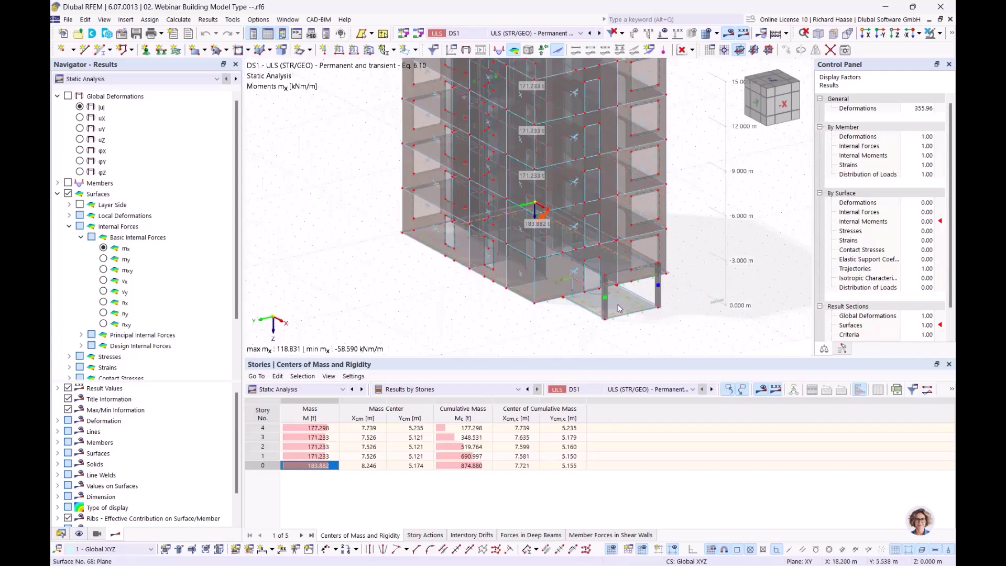
pyautogui.click(618, 304)
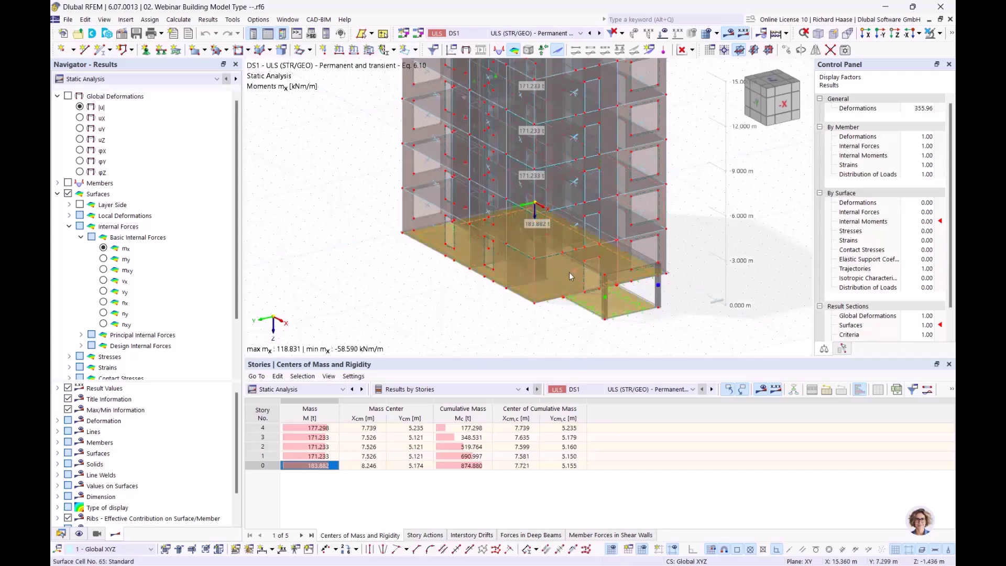
pyautogui.moveTo(570, 273)
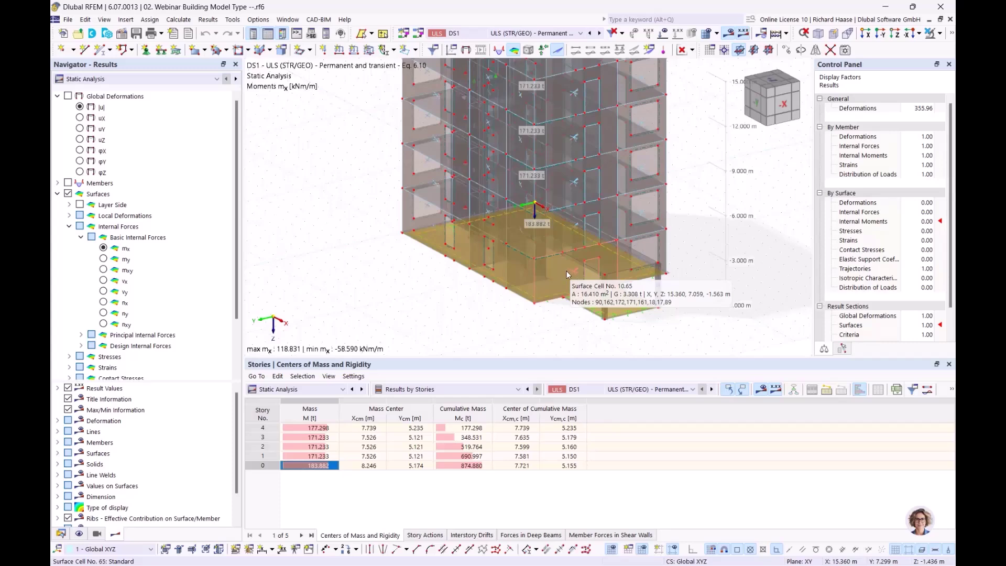
pyautogui.moveTo(414, 338); pyautogui.dragTo(332, 412, button='middle')
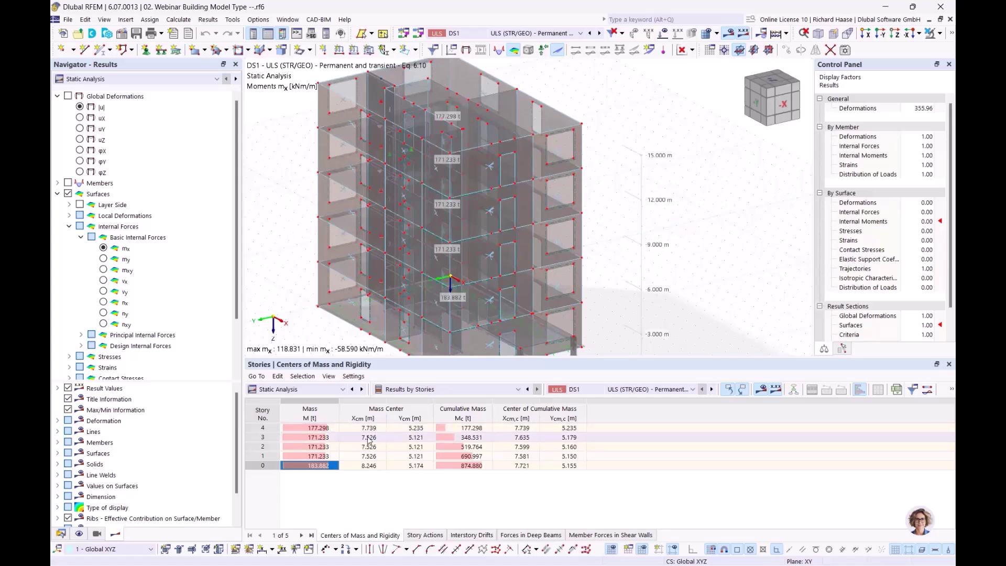
pyautogui.click(401, 438)
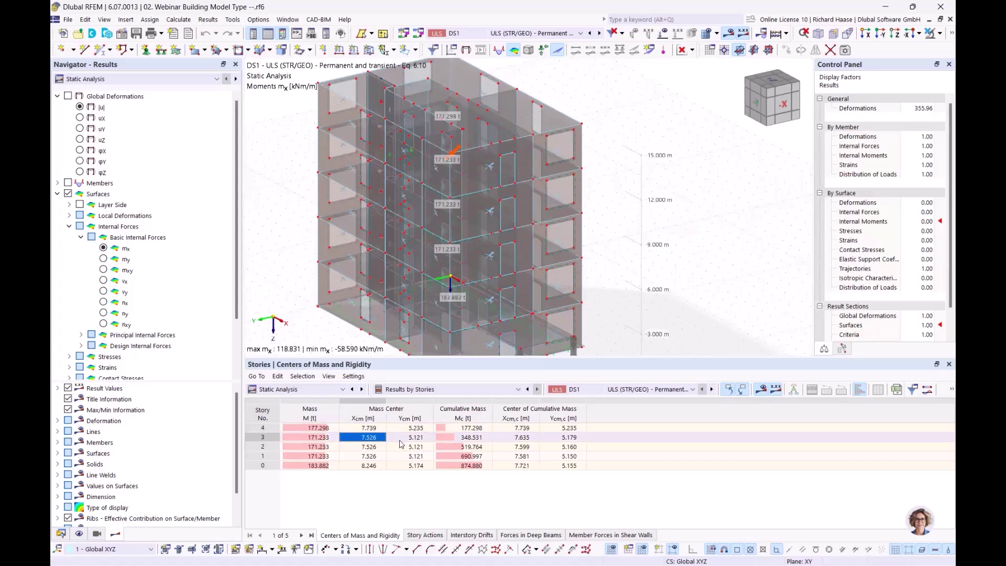
pyautogui.click(374, 450)
pyautogui.click(410, 449)
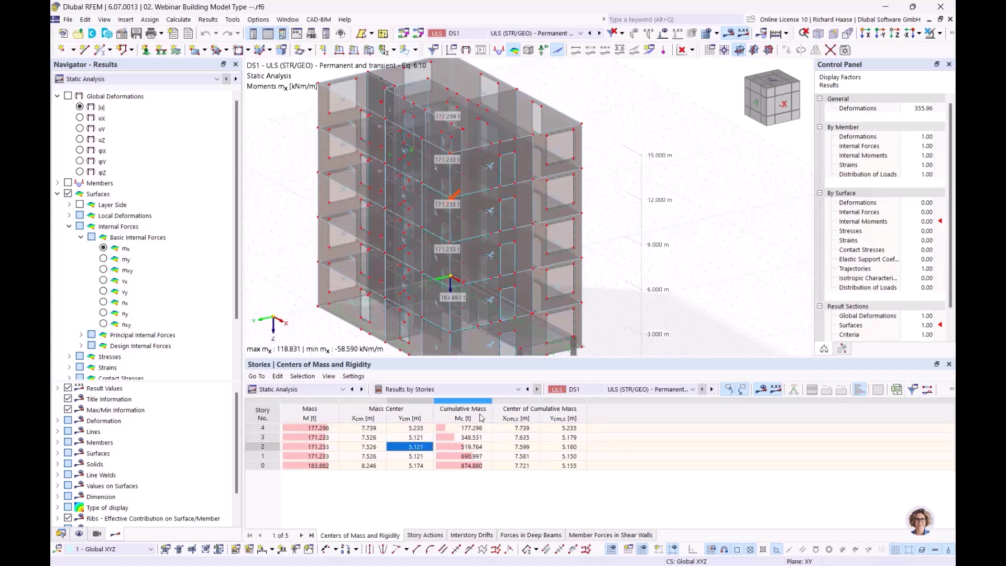
pyautogui.click(472, 428)
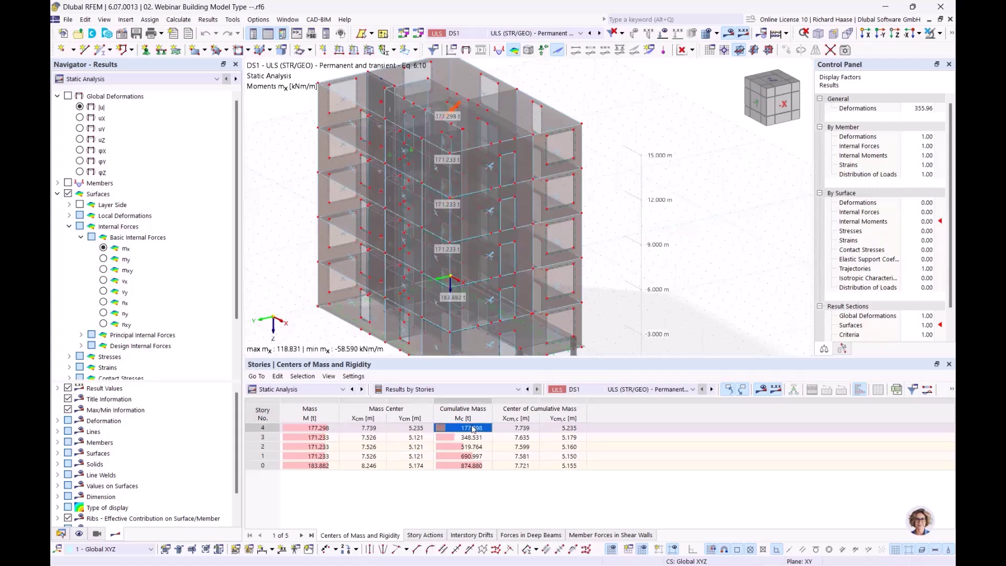
pyautogui.click(313, 429)
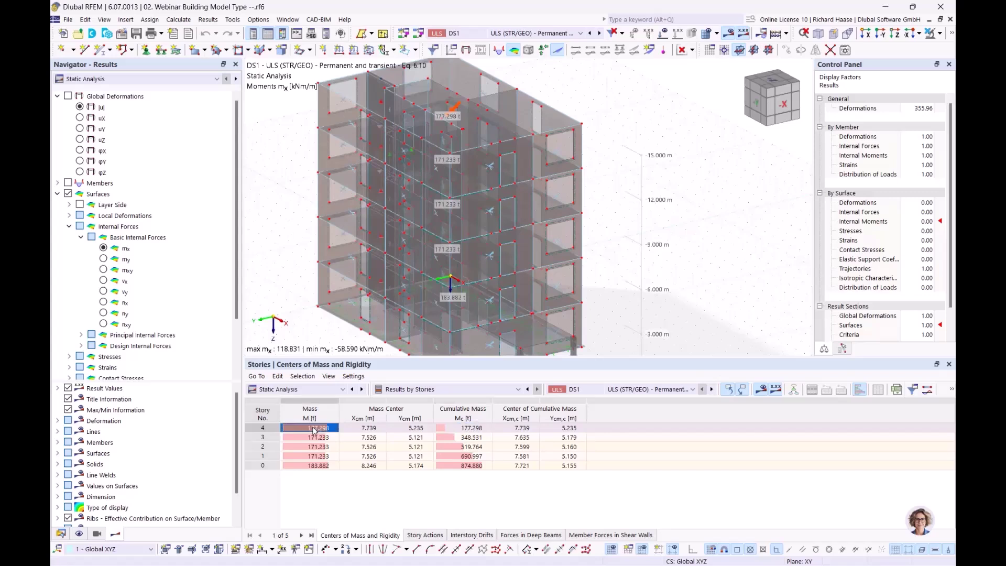
pyautogui.click(375, 430)
pyautogui.click(398, 430)
pyautogui.click(479, 429)
pyautogui.click(511, 430)
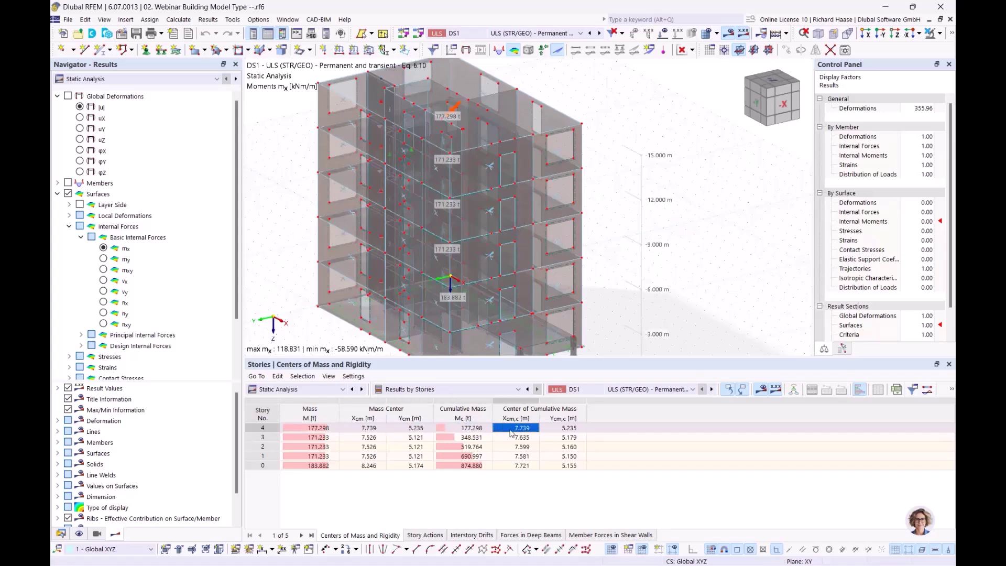
pyautogui.click(571, 428)
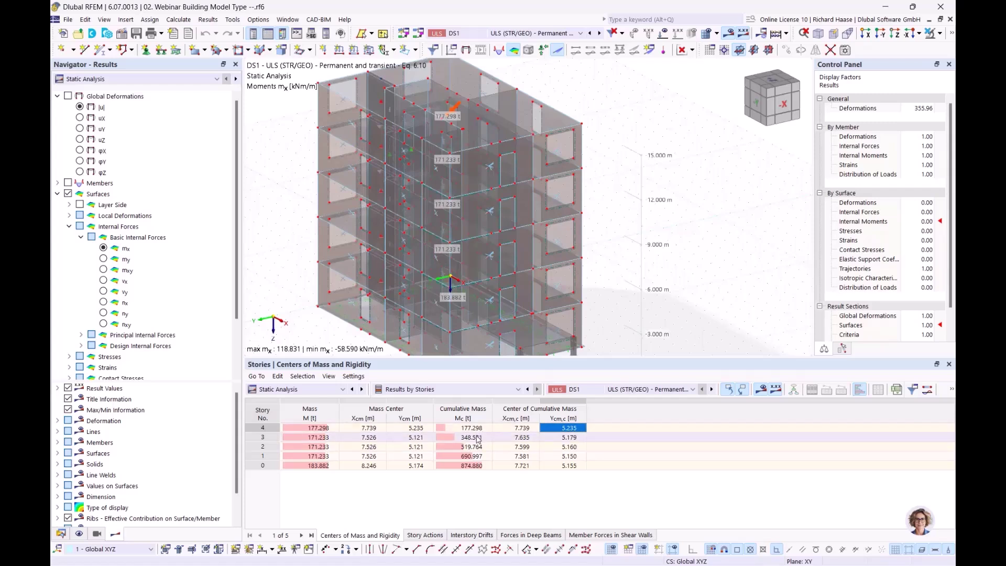
pyautogui.click(480, 438)
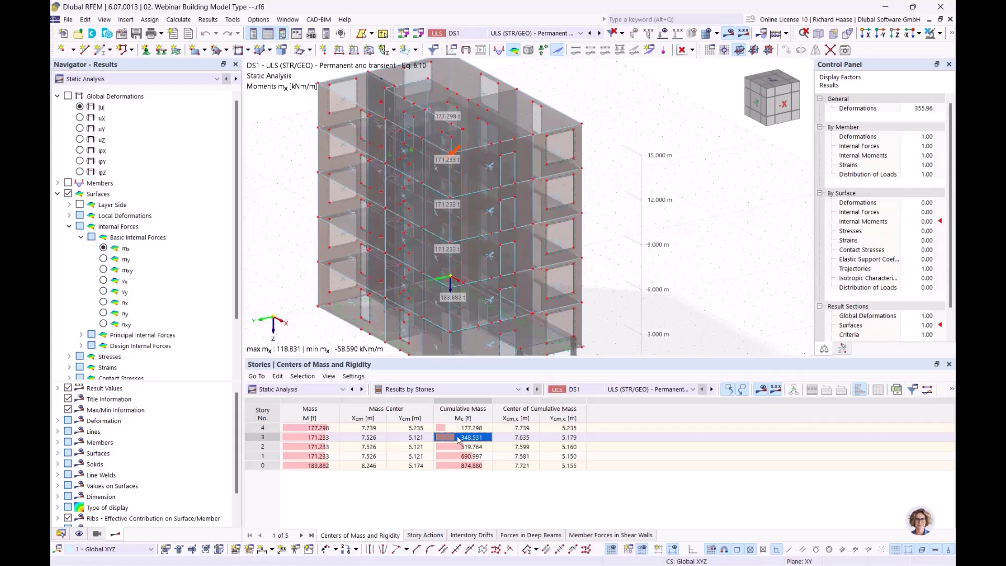
pyautogui.click(317, 439)
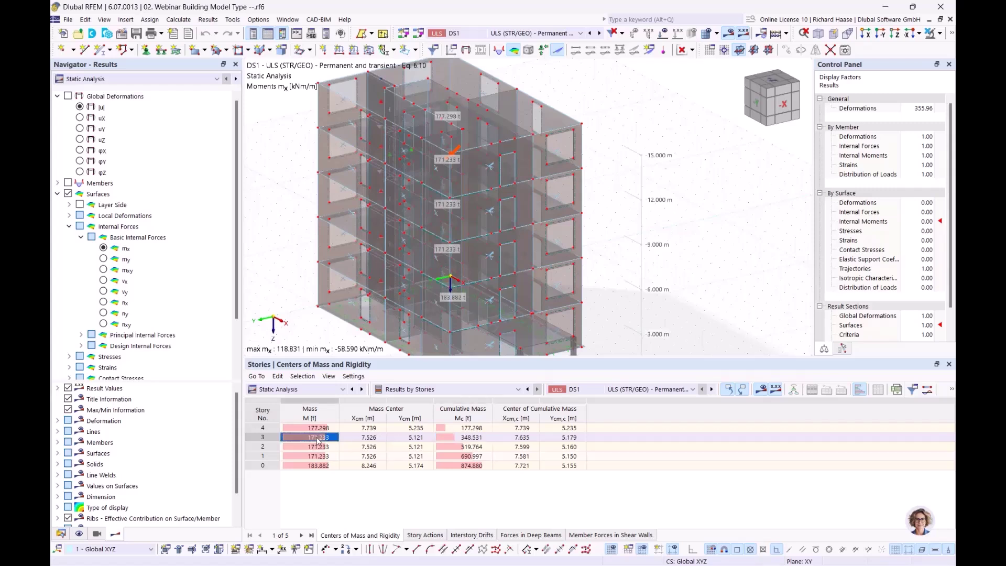
pyautogui.click(322, 429)
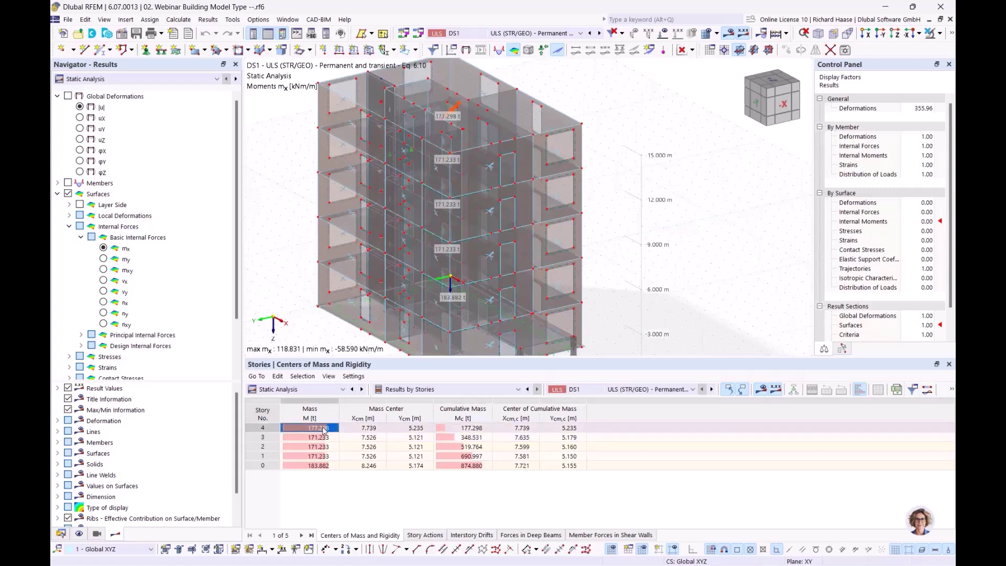
pyautogui.click(473, 446)
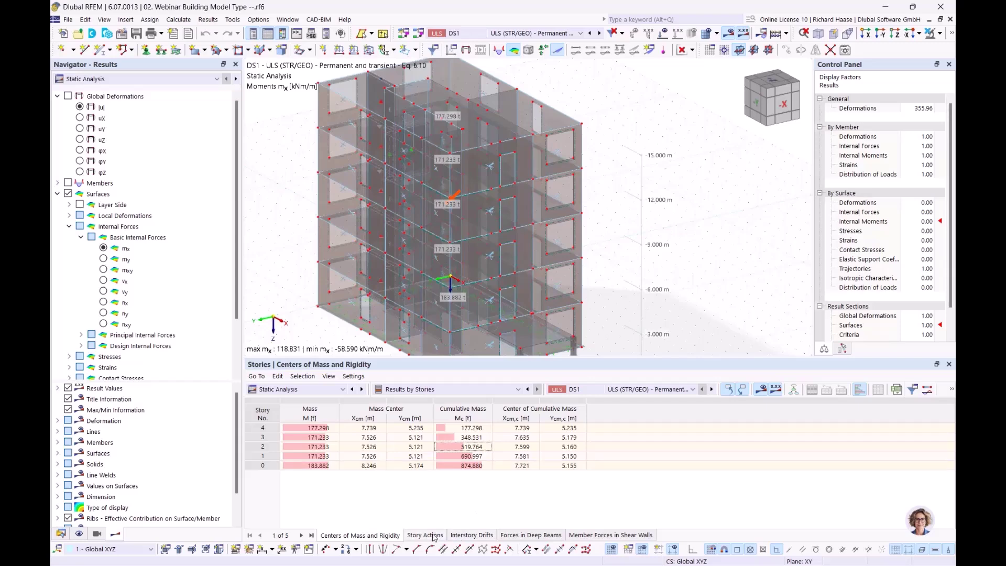
# - Show the Story Actions table and inspect story 4's top FX, FY and ΔFX story forces
pyautogui.click(425, 535)
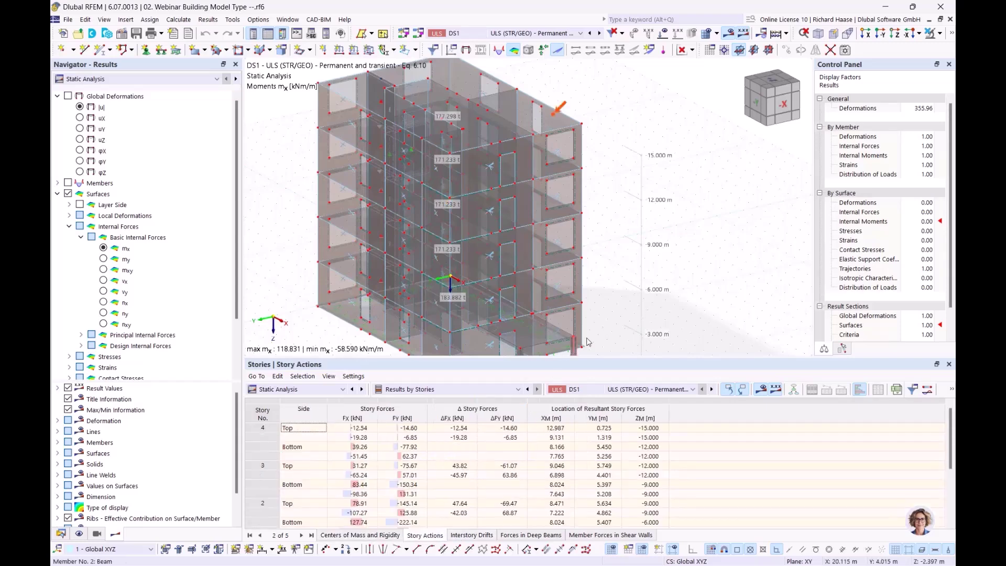
pyautogui.moveTo(575, 234); pyautogui.dragTo(590, 238, button='middle')
pyautogui.scroll(1, 575, 232)
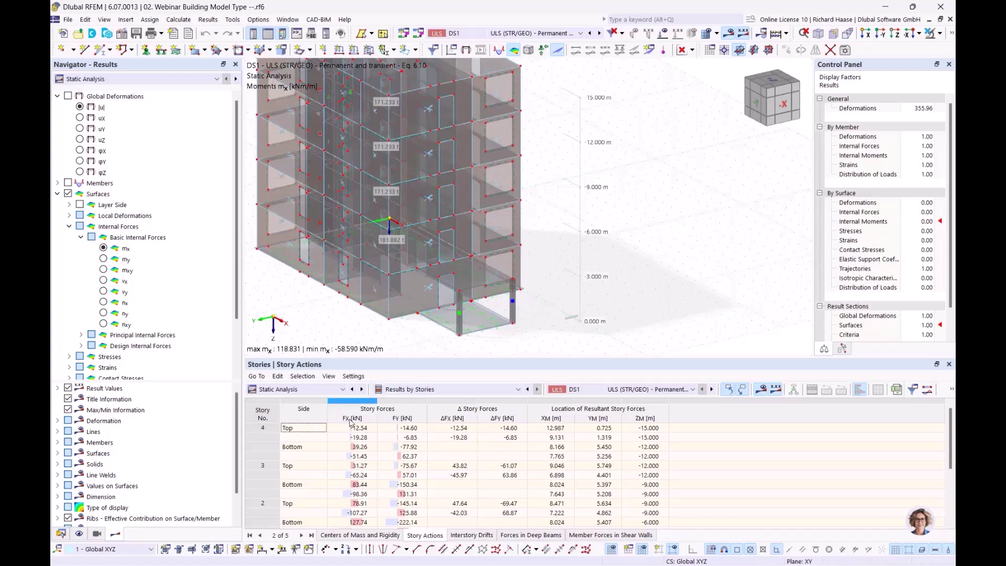
pyautogui.moveTo(338, 313); pyautogui.dragTo(394, 310, button='middle')
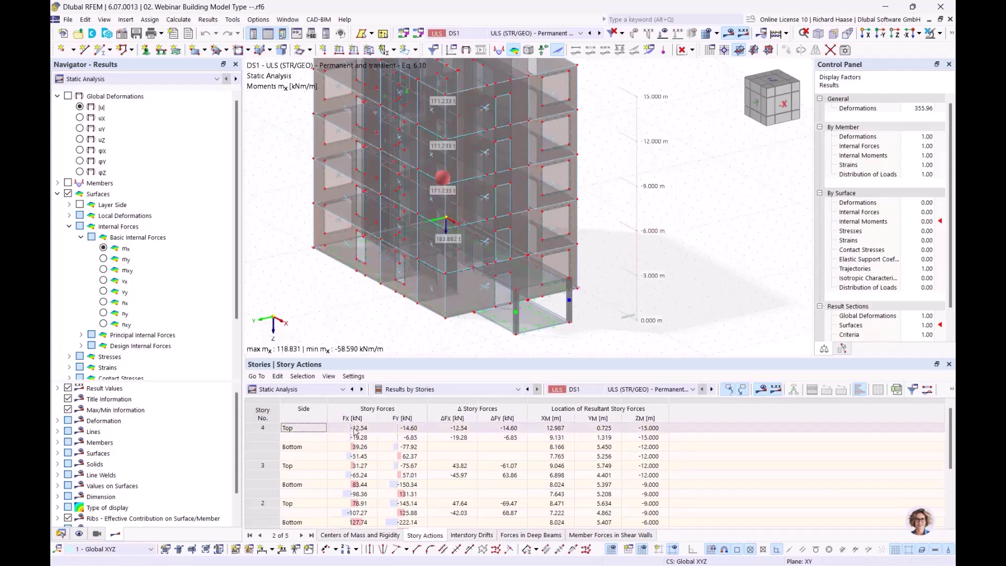
pyautogui.click(367, 430)
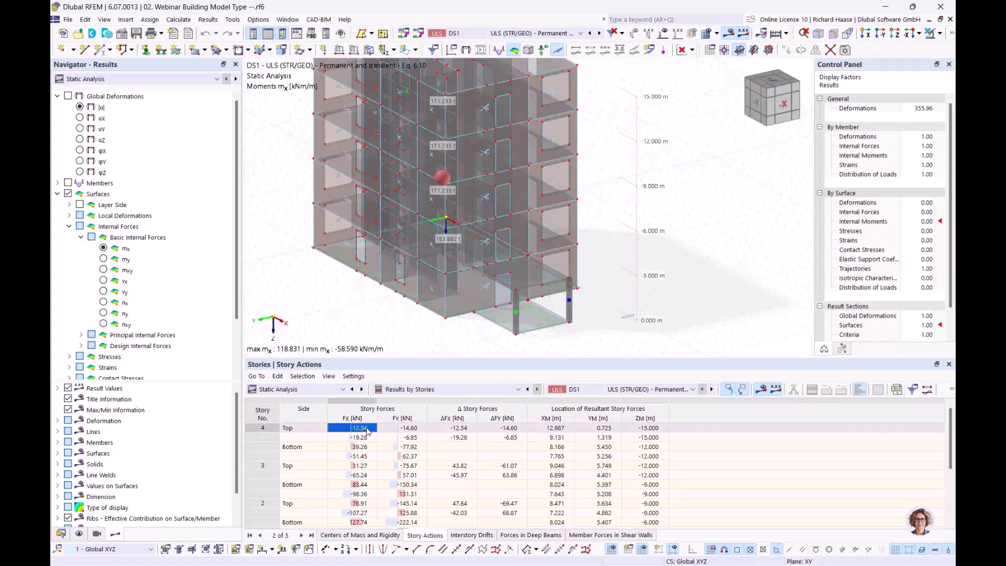
pyautogui.click(412, 429)
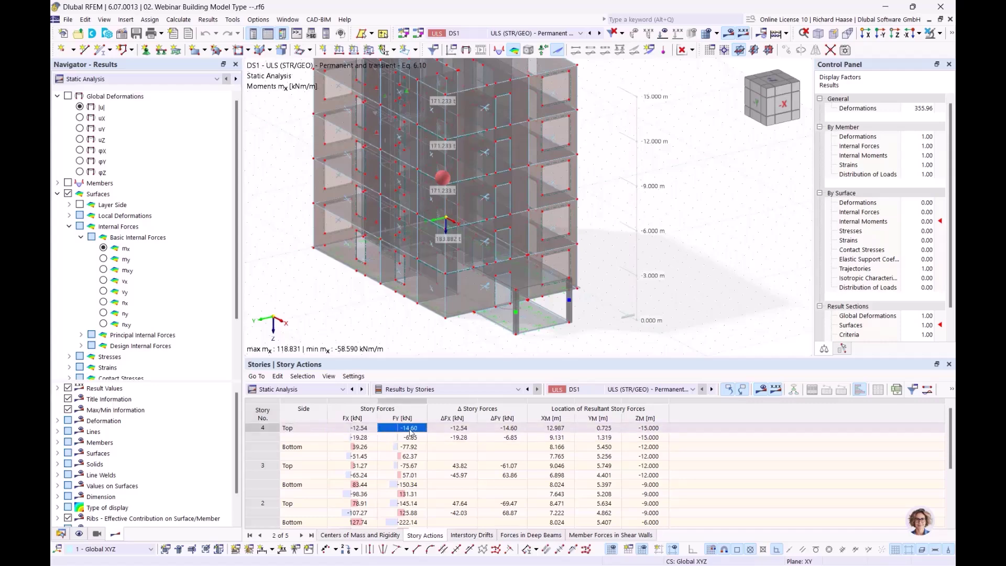
pyautogui.click(302, 431)
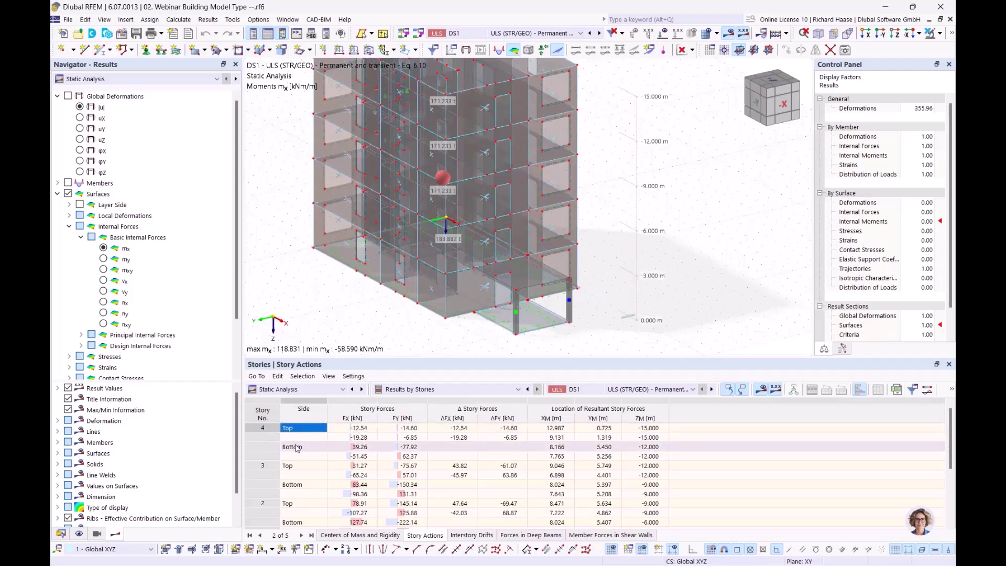
pyautogui.click(462, 429)
pyautogui.click(463, 434)
pyautogui.click(463, 428)
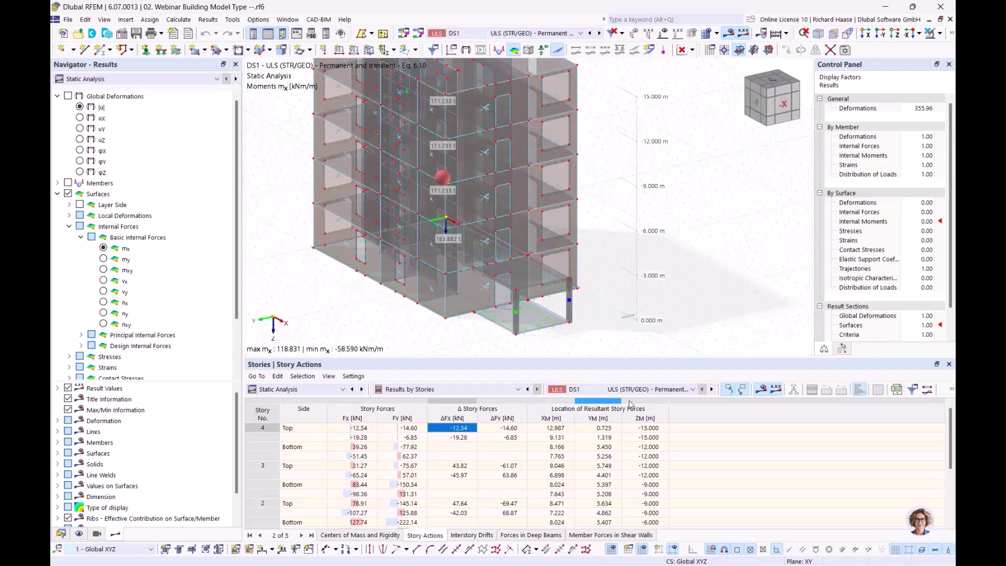
pyautogui.scroll(-3, 621, 431)
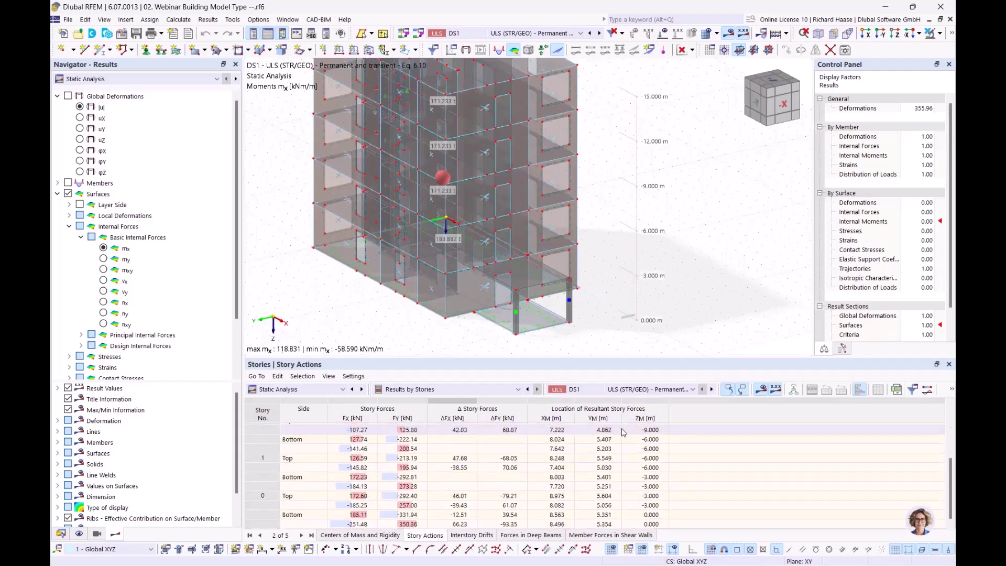
# - Show the Interstory Drifts table and check story 4's drift ΔuY
pyautogui.click(474, 535)
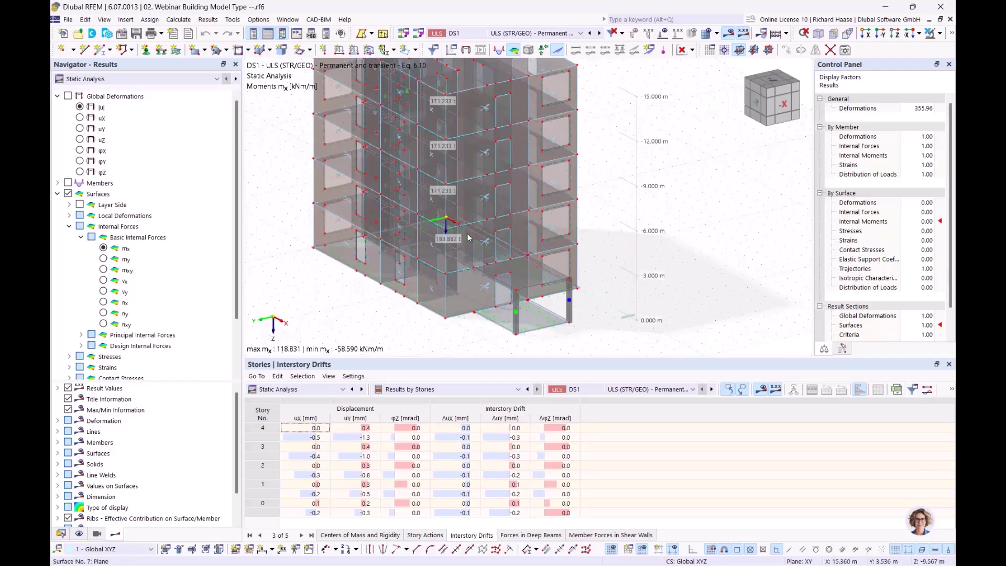
pyautogui.moveTo(621, 260); pyautogui.dragTo(637, 292, button='middle')
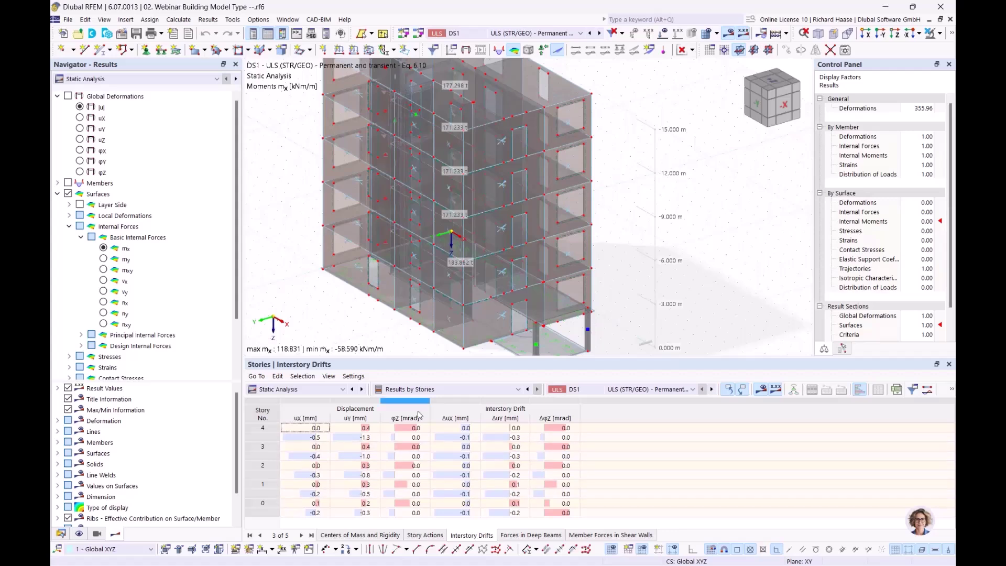
pyautogui.click(516, 430)
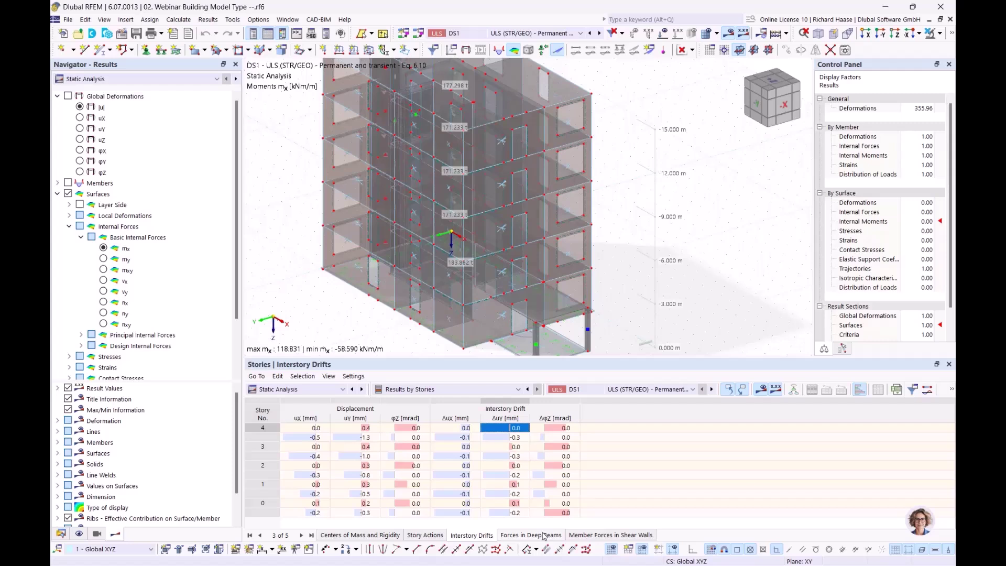
# - Show Forces in Deep Beams for story 3 and center the building in the view
pyautogui.click(544, 535)
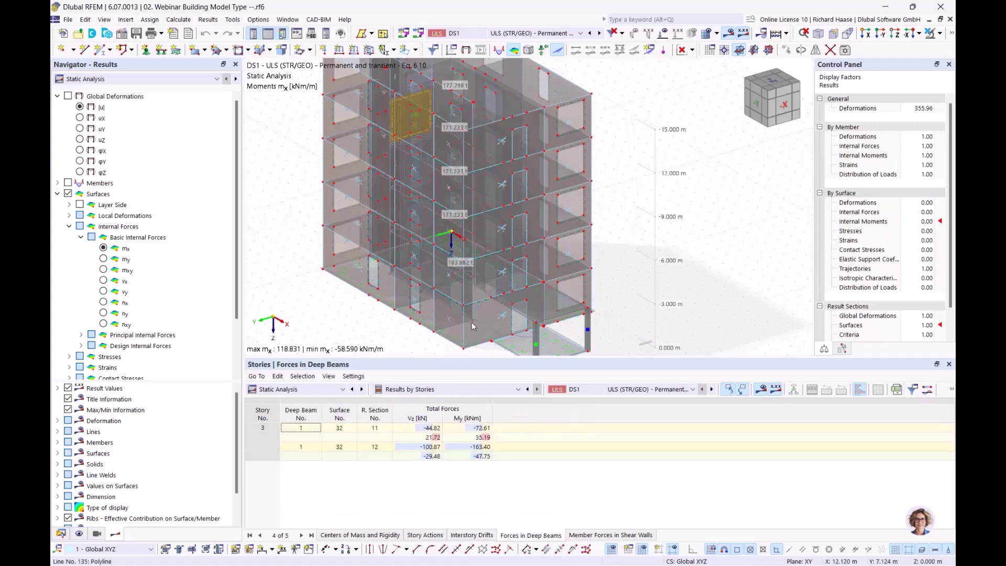
pyautogui.press('ctrl')
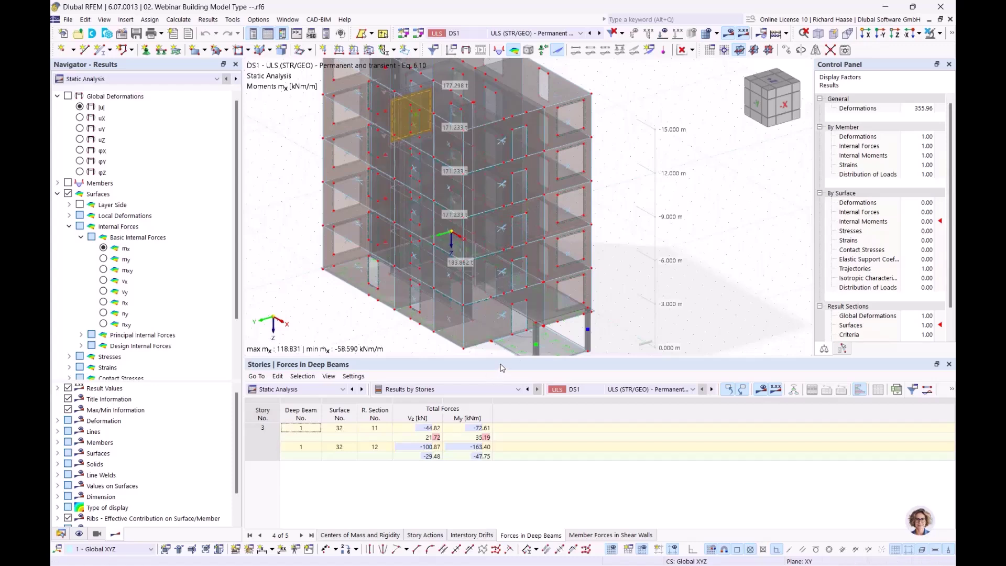
pyautogui.moveTo(605, 189); pyautogui.dragTo(650, 230, button='middle')
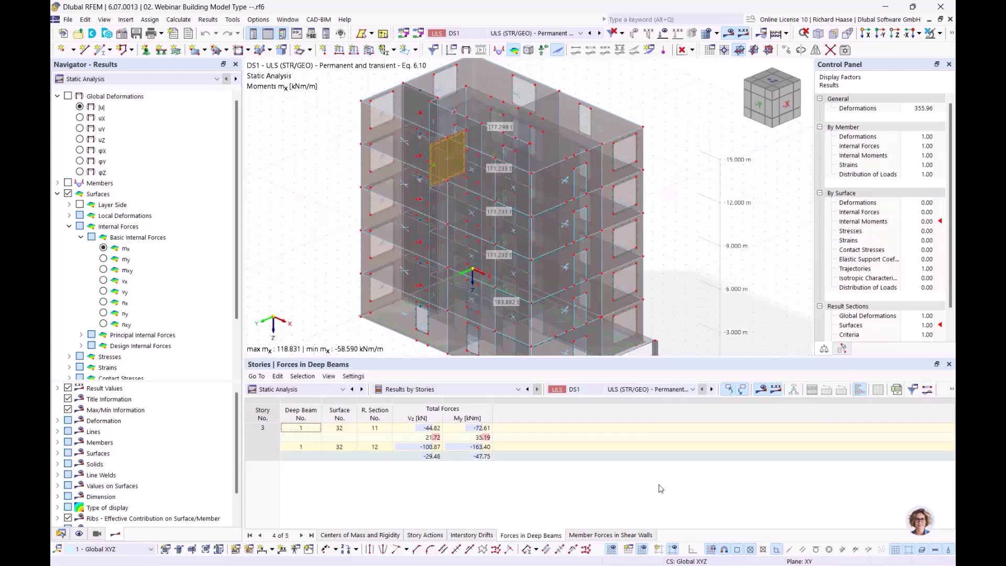
# - Show Member Forces in Shear Walls and inspect wall 1's axial force N per story node
pyautogui.click(611, 535)
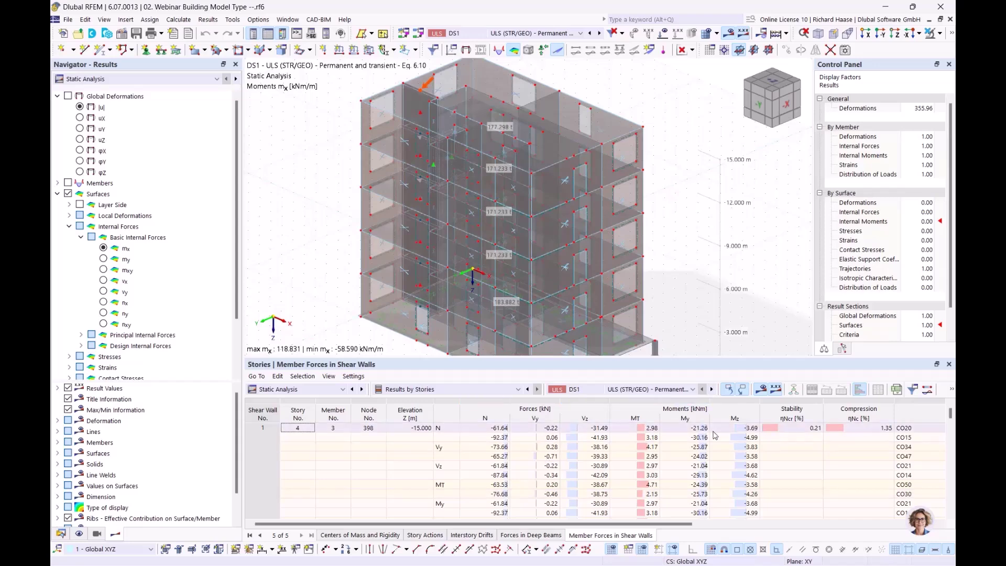
pyautogui.scroll(-1, 555, 435)
pyautogui.scroll(-5, 551, 436)
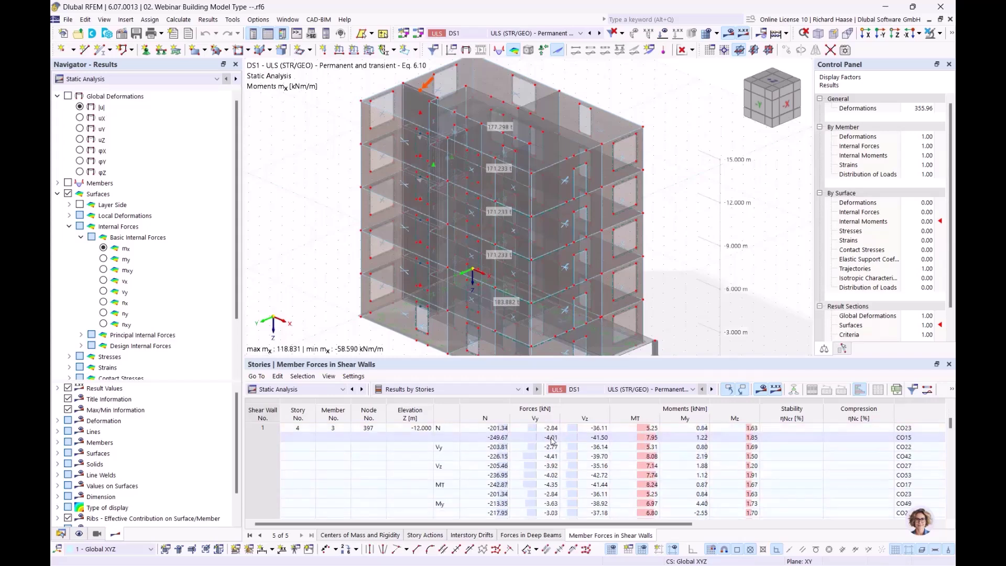
pyautogui.scroll(6, 303, 467)
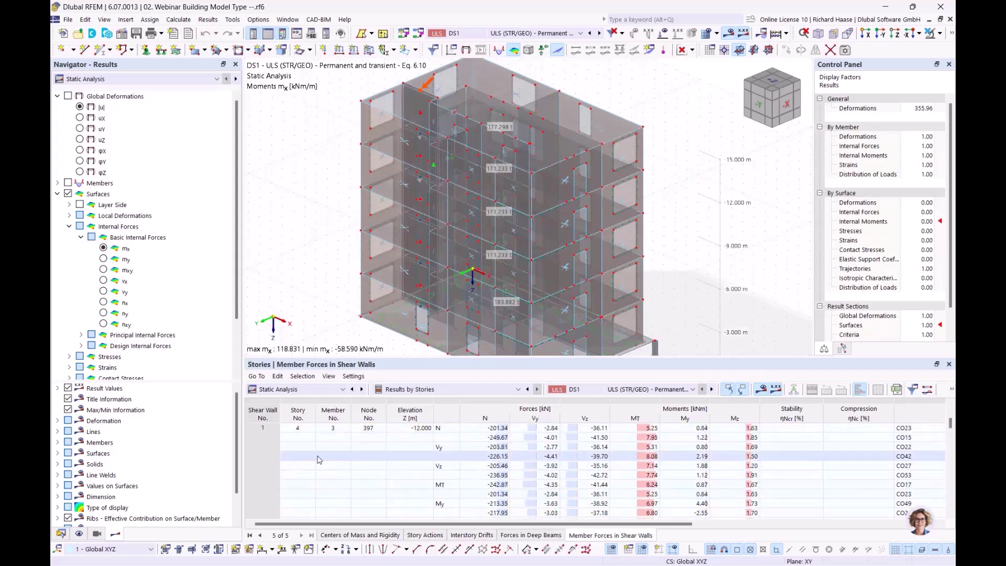
pyautogui.scroll(-6, 430, 464)
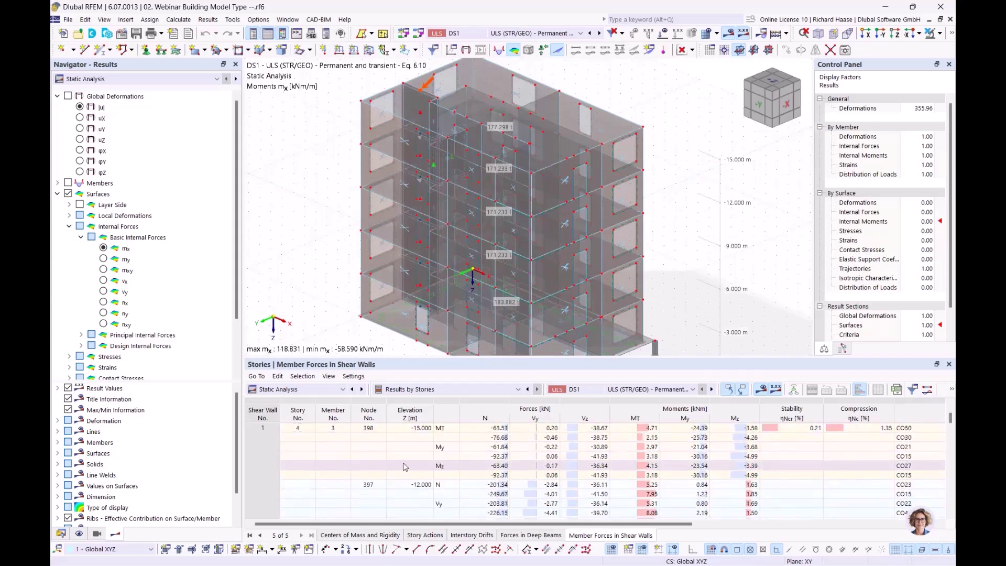
pyautogui.scroll(-8, 508, 464)
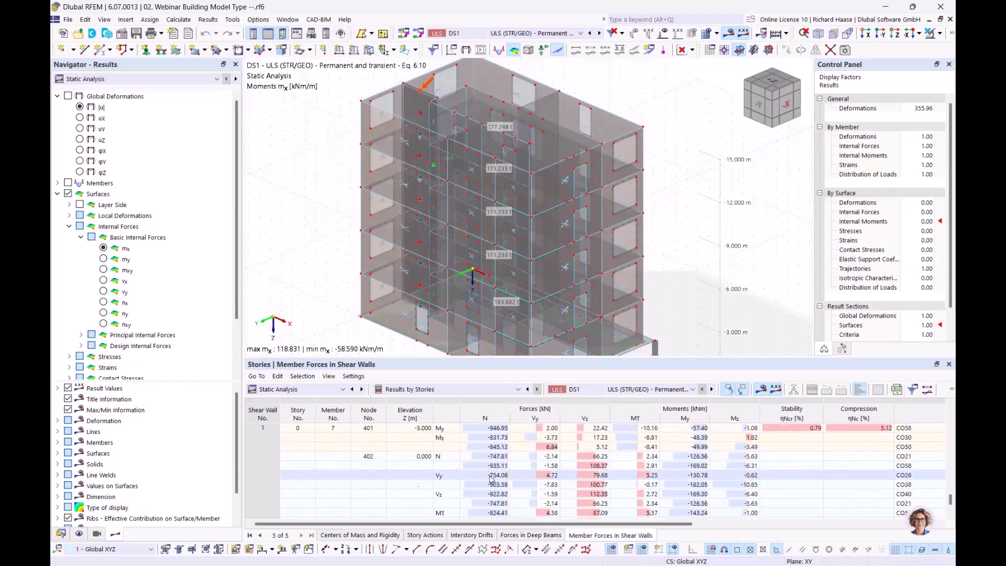
pyautogui.scroll(5, 498, 461)
pyautogui.scroll(6, 493, 450)
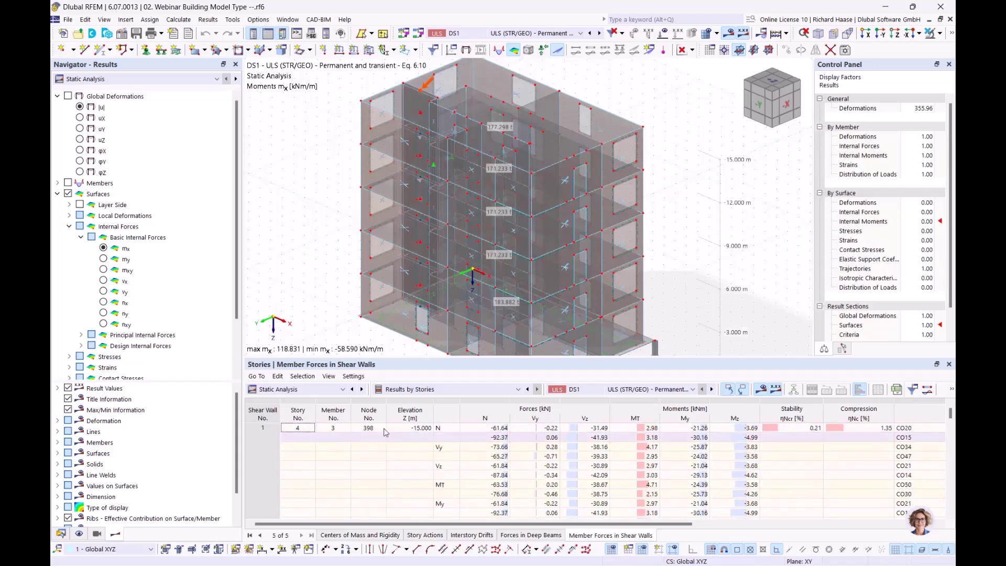
pyautogui.click(500, 429)
pyautogui.scroll(-5, 504, 459)
pyautogui.scroll(-5, 498, 452)
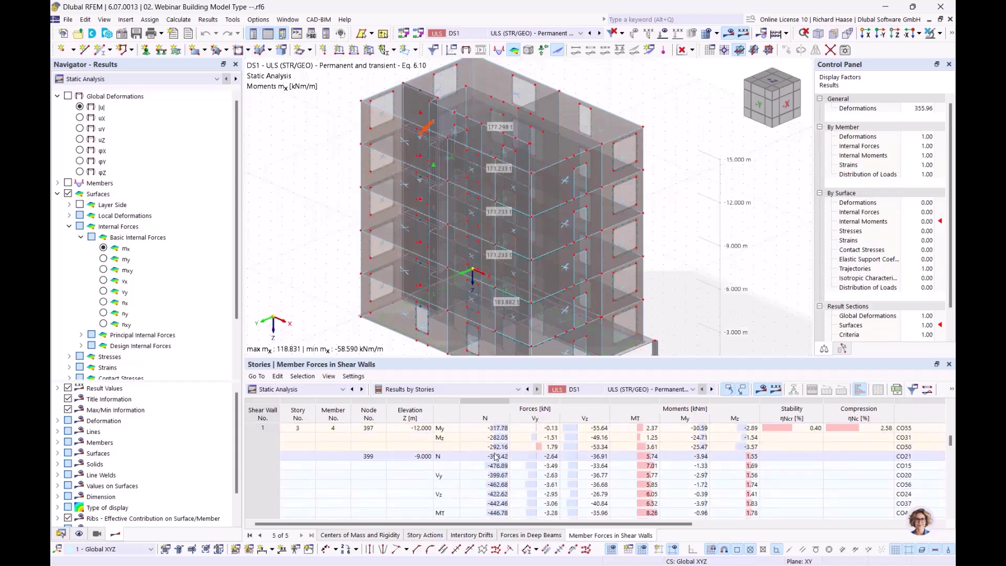